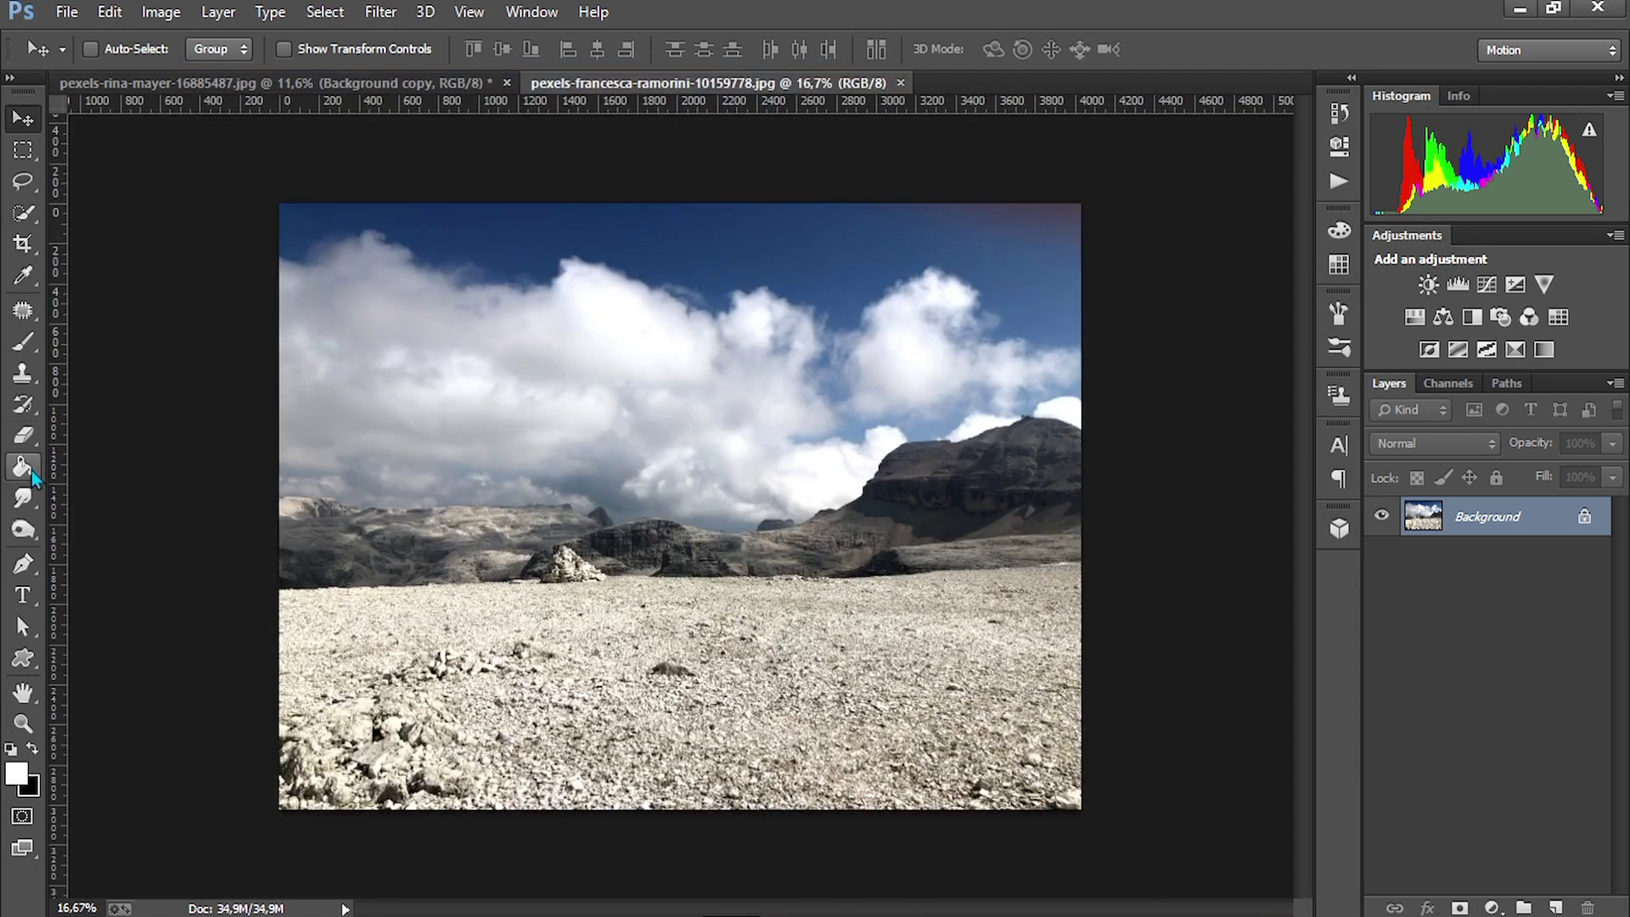
Activate the Gradient tool and add a layer mask to the rocky landscape layer
click(23, 467)
click(103, 466)
click(1460, 908)
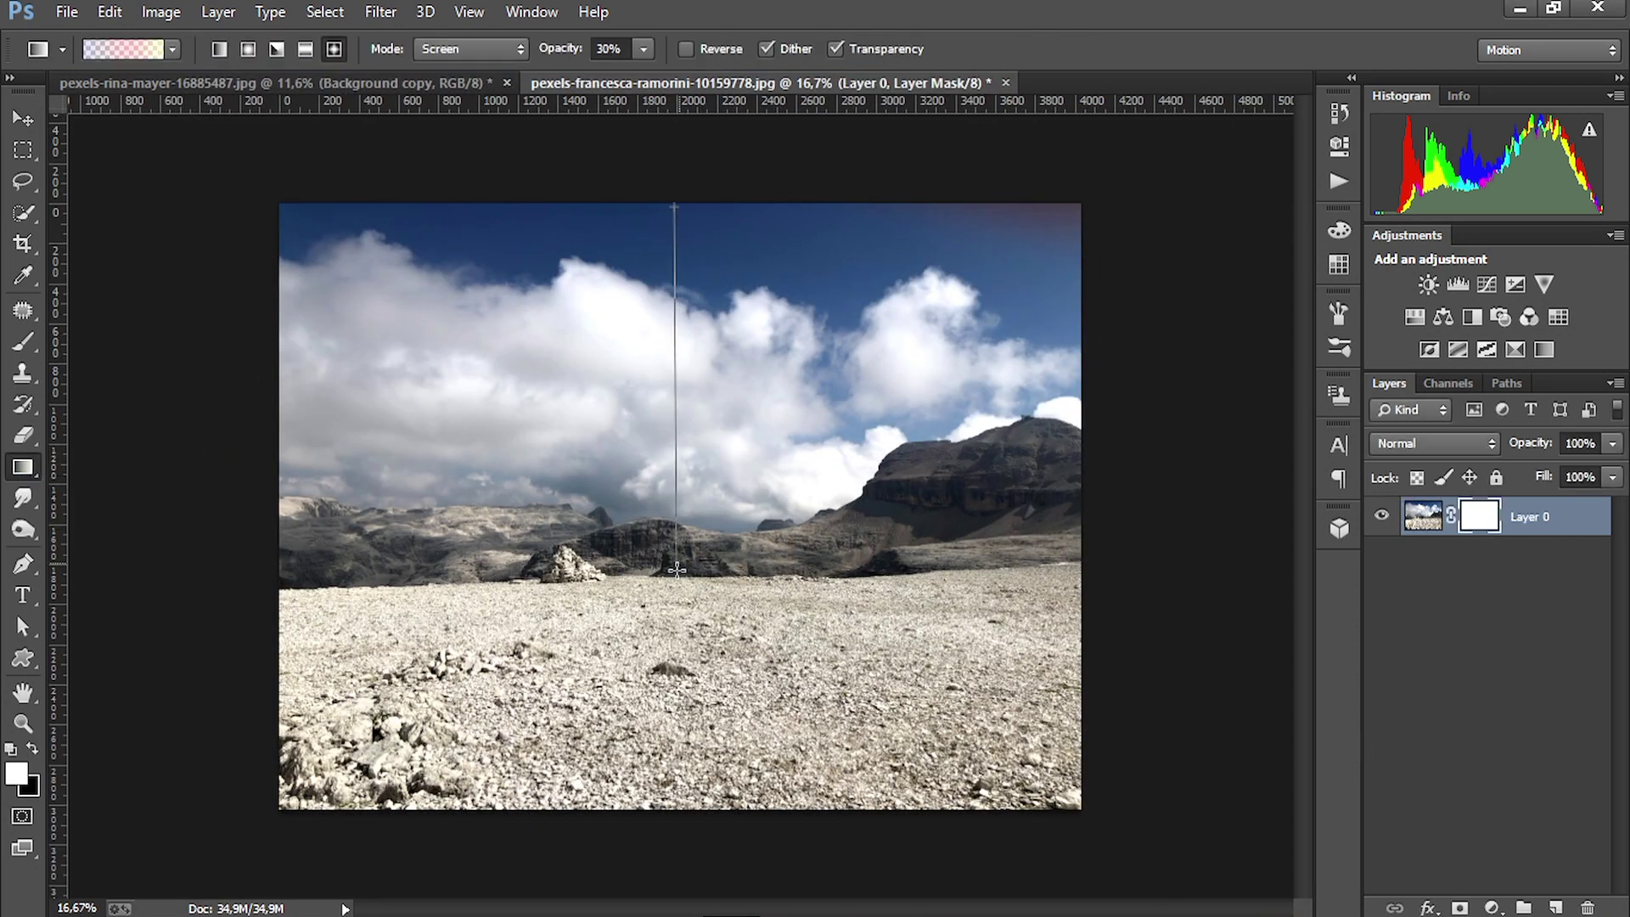
Set up a linear Foreground to Transparent gradient in Normal mode at 100% opacity with black as the foreground colour
click(154, 55)
click(1036, 129)
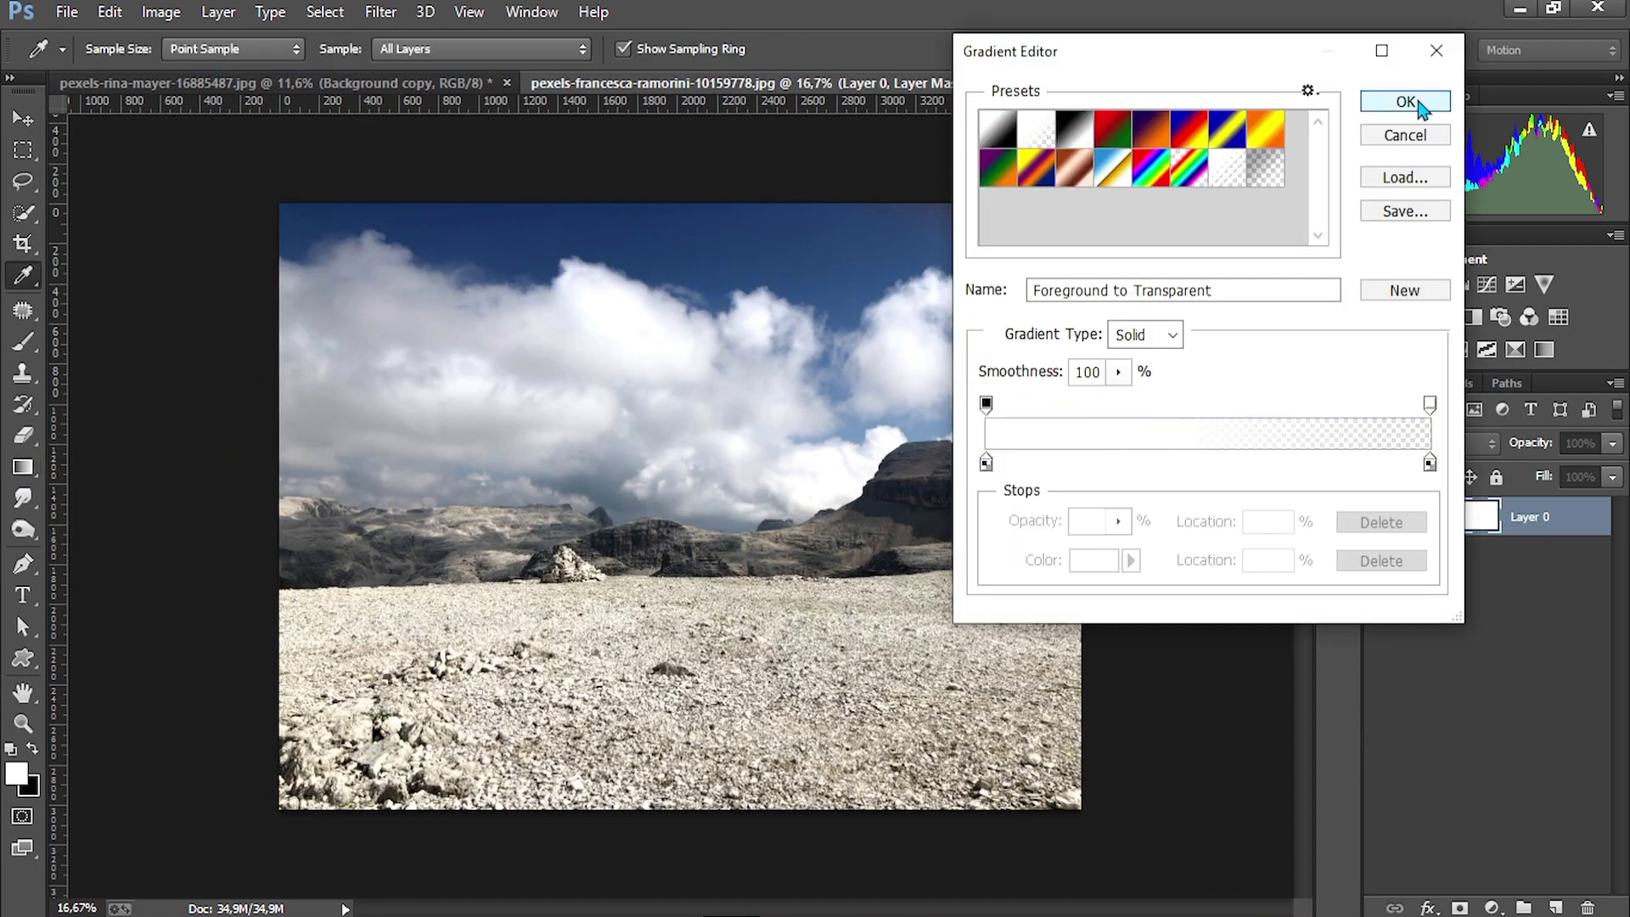
click(1405, 101)
click(31, 749)
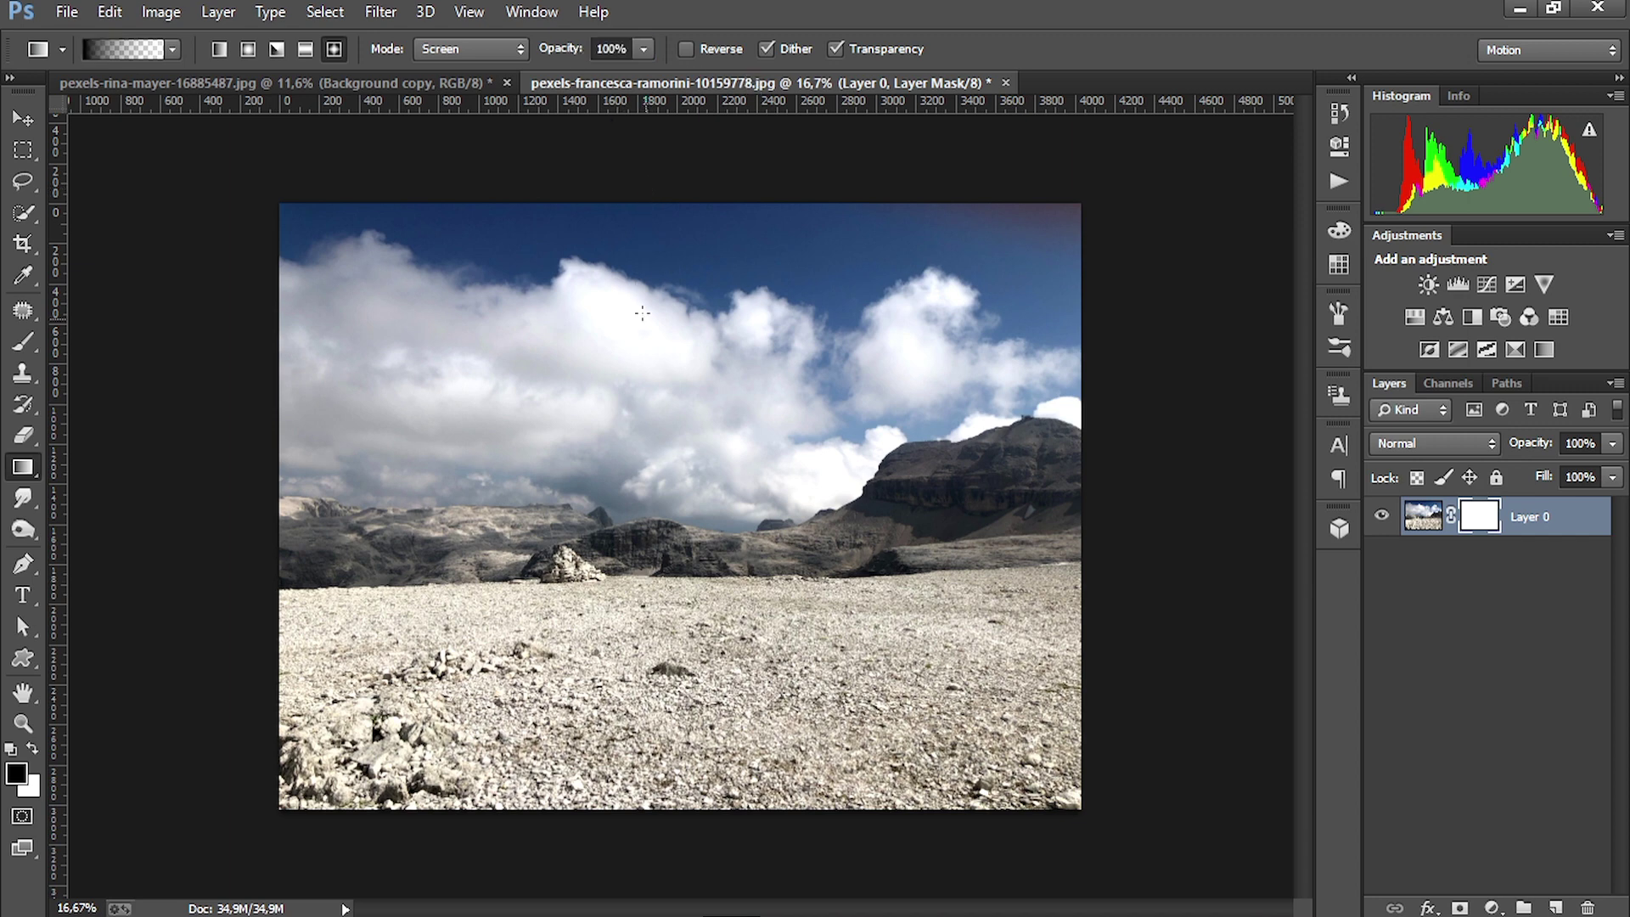
click(220, 50)
click(488, 51)
click(494, 73)
Fade out the landscape's sky on the layer mask with repeated downward gradients ending near the horizon
drag(671, 207, 694, 510)
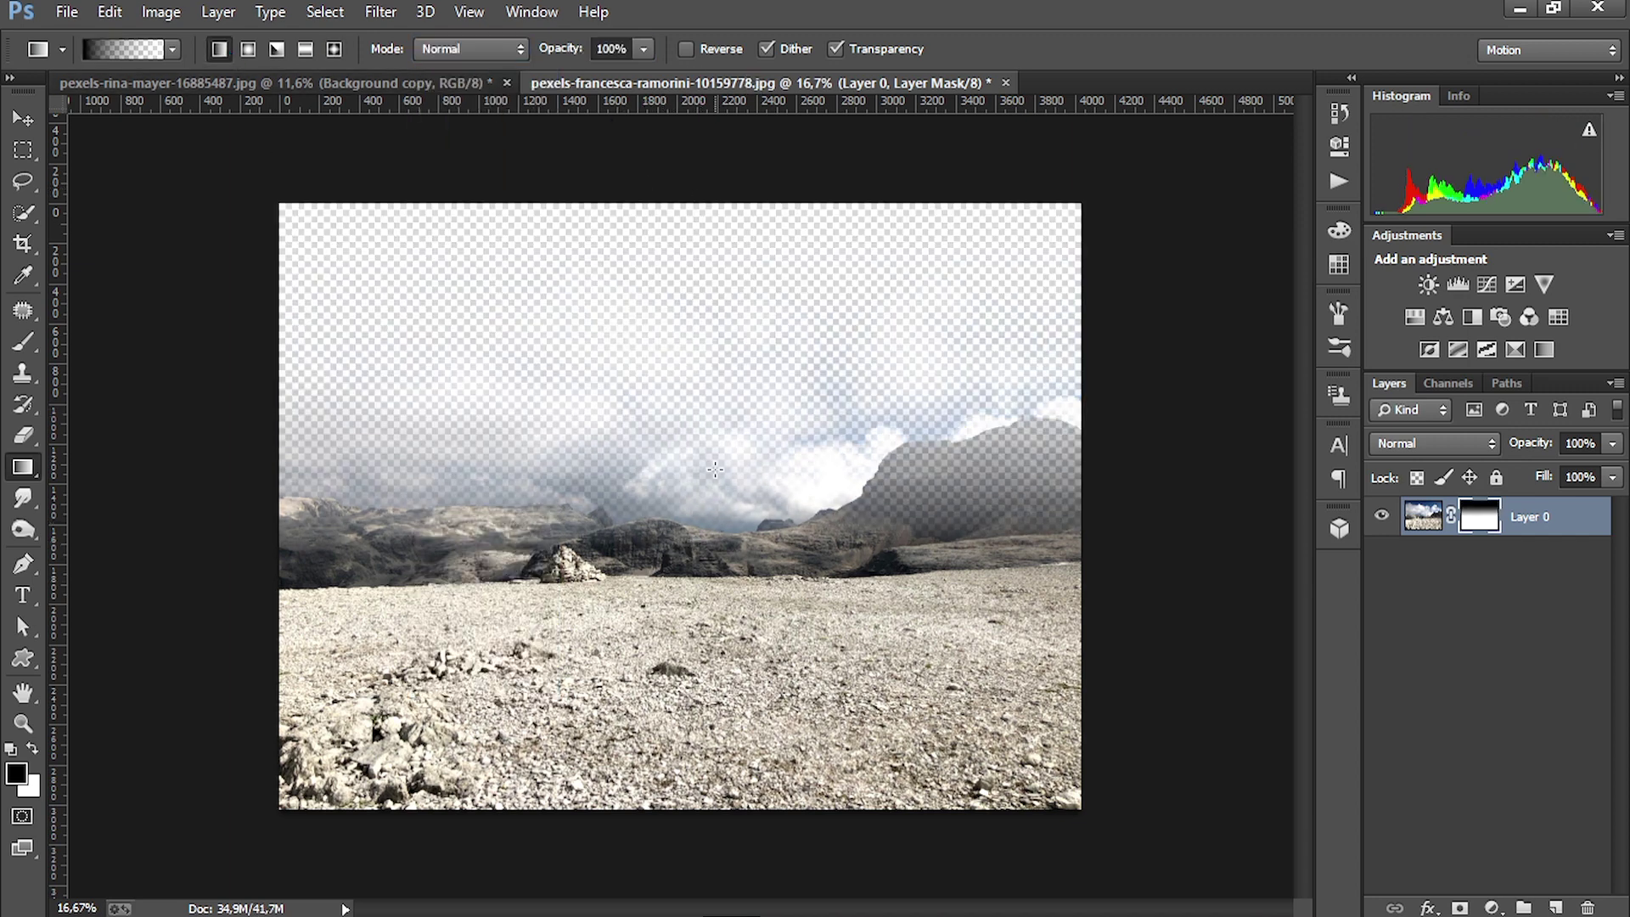
mouse_move(715, 328)
mouse_down()
mouse_move(708, 546)
mouse_move(749, 550)
mouse_up()
drag(650, 361, 644, 520)
drag(683, 360, 684, 559)
drag(721, 364, 729, 558)
Place the cloudy sky image pexels-brett-sayles-3733926 and move its layer beneath the masked landscape layer
click(23, 118)
click(68, 13)
click(84, 334)
click(422, 204)
click(601, 532)
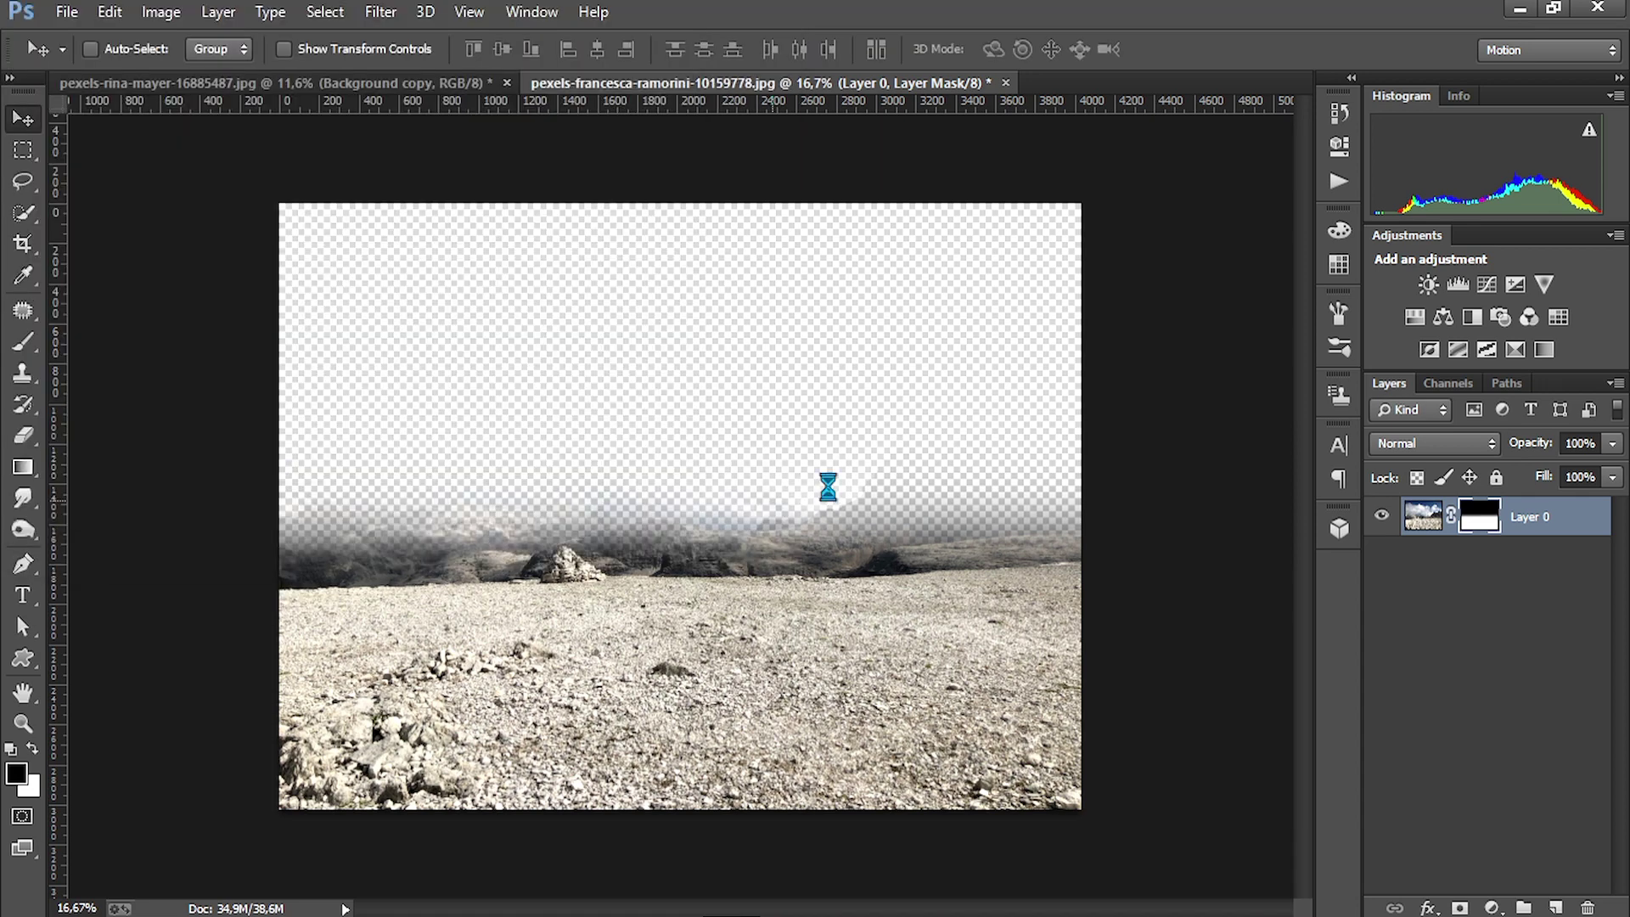
key(Return)
drag(1519, 516, 1519, 567)
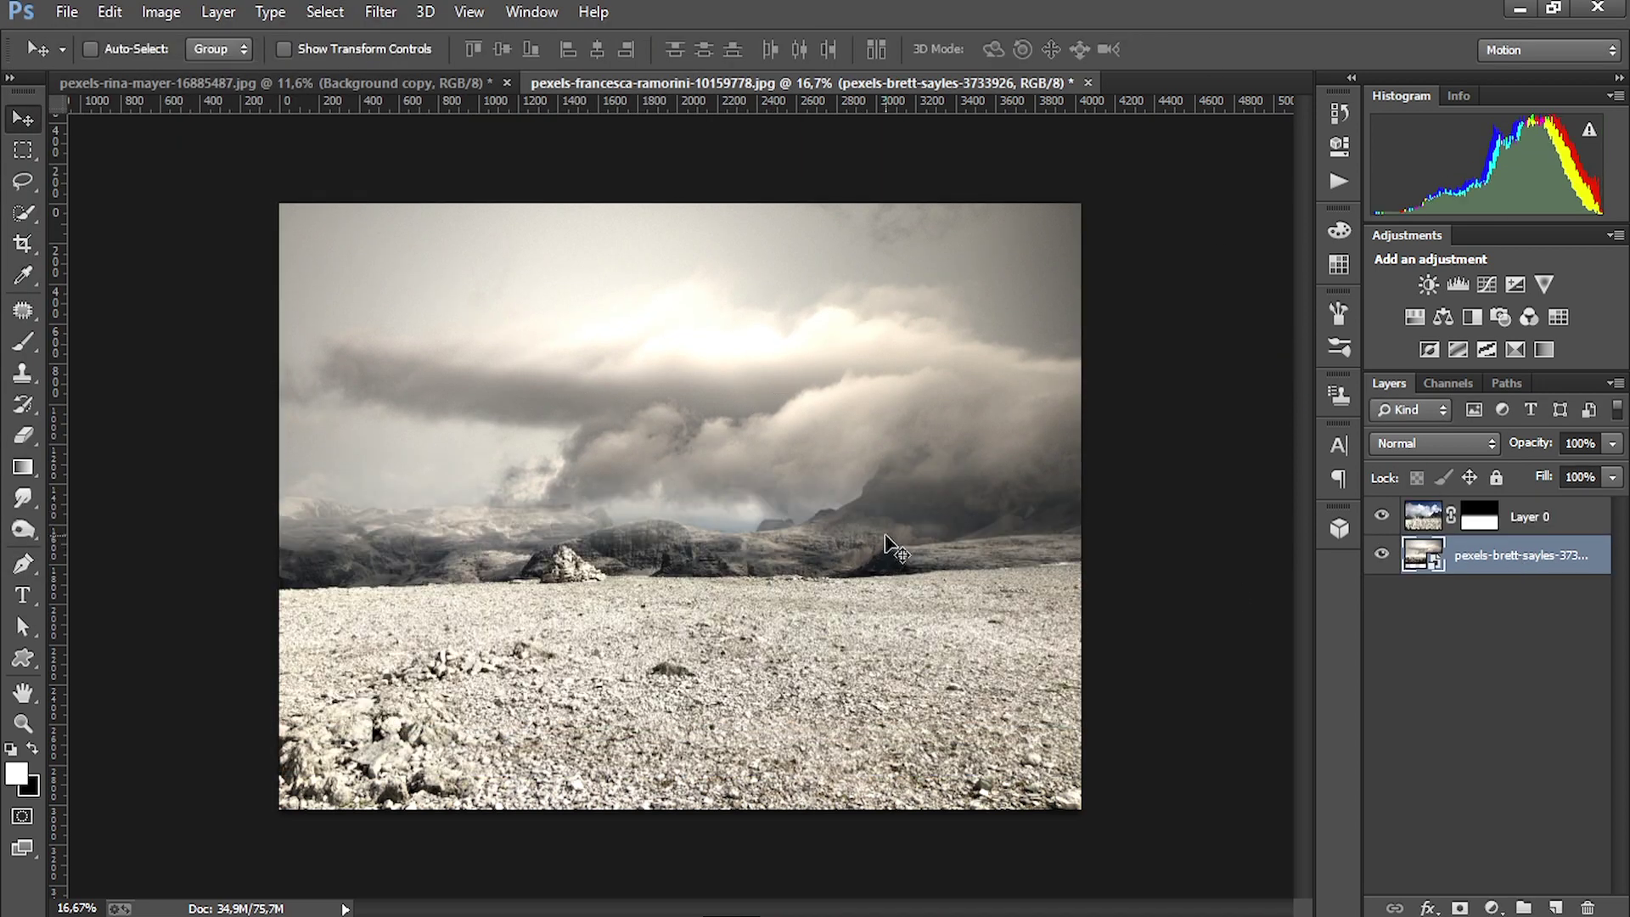
Rasterize the placed sky layer and rename it Langit
right_click(1485, 556)
click(1029, 404)
double_click(1526, 556)
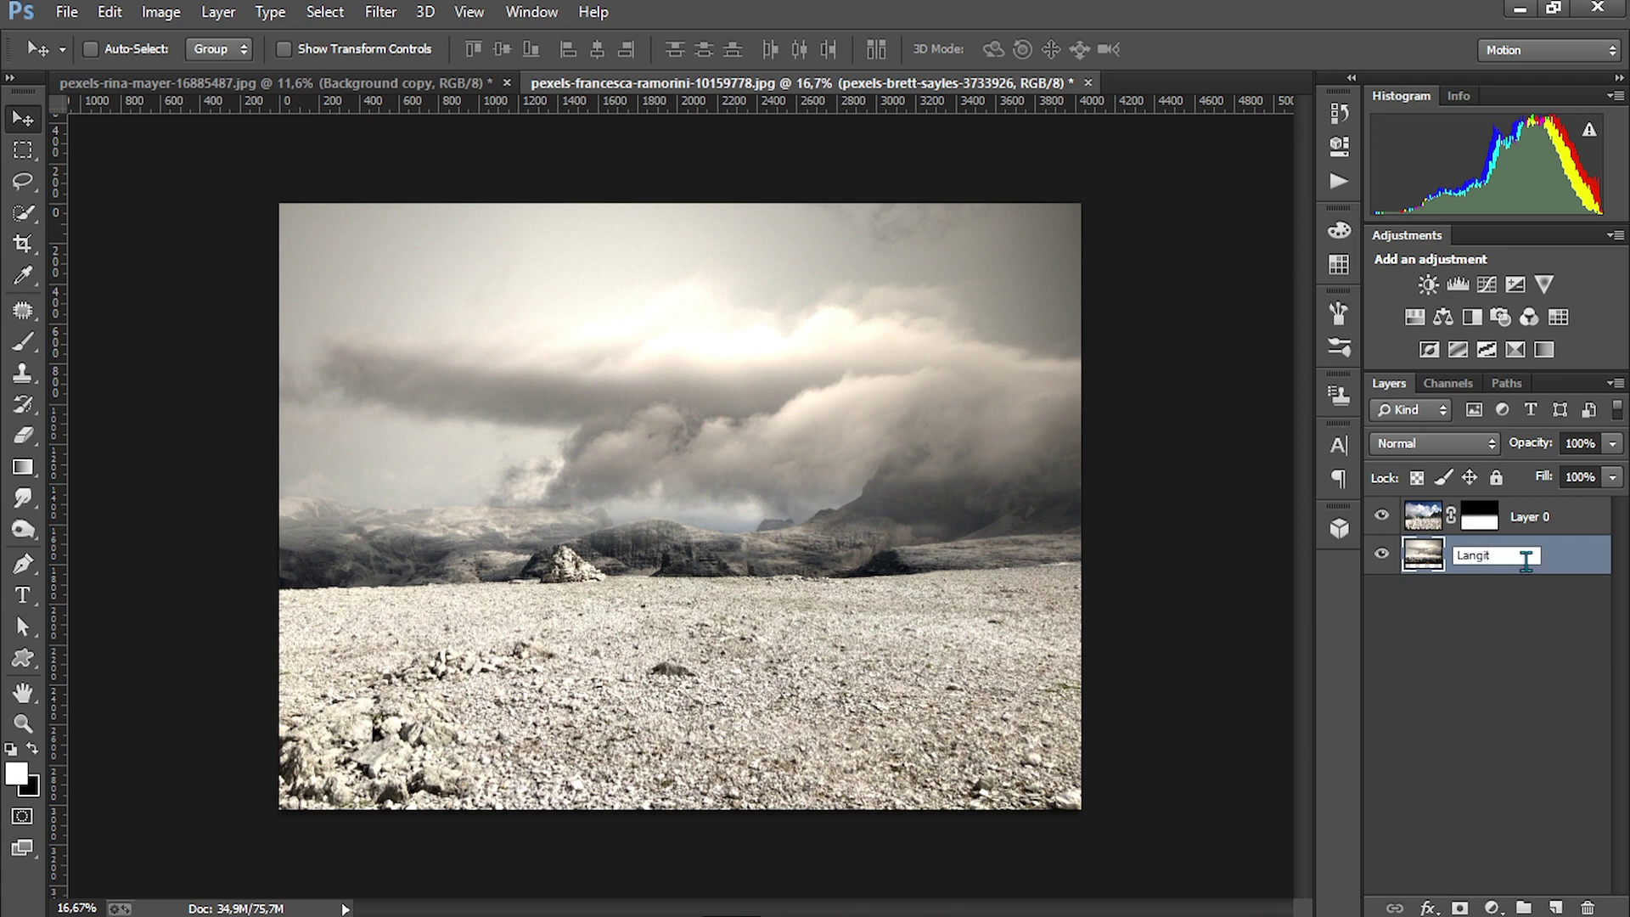
click(1528, 516)
Open the rhino photo ashes-sitoula-Tn09il6Doe4-unsplash.jpg and select the rhino's body with the Quick Selection tool
click(66, 12)
click(119, 331)
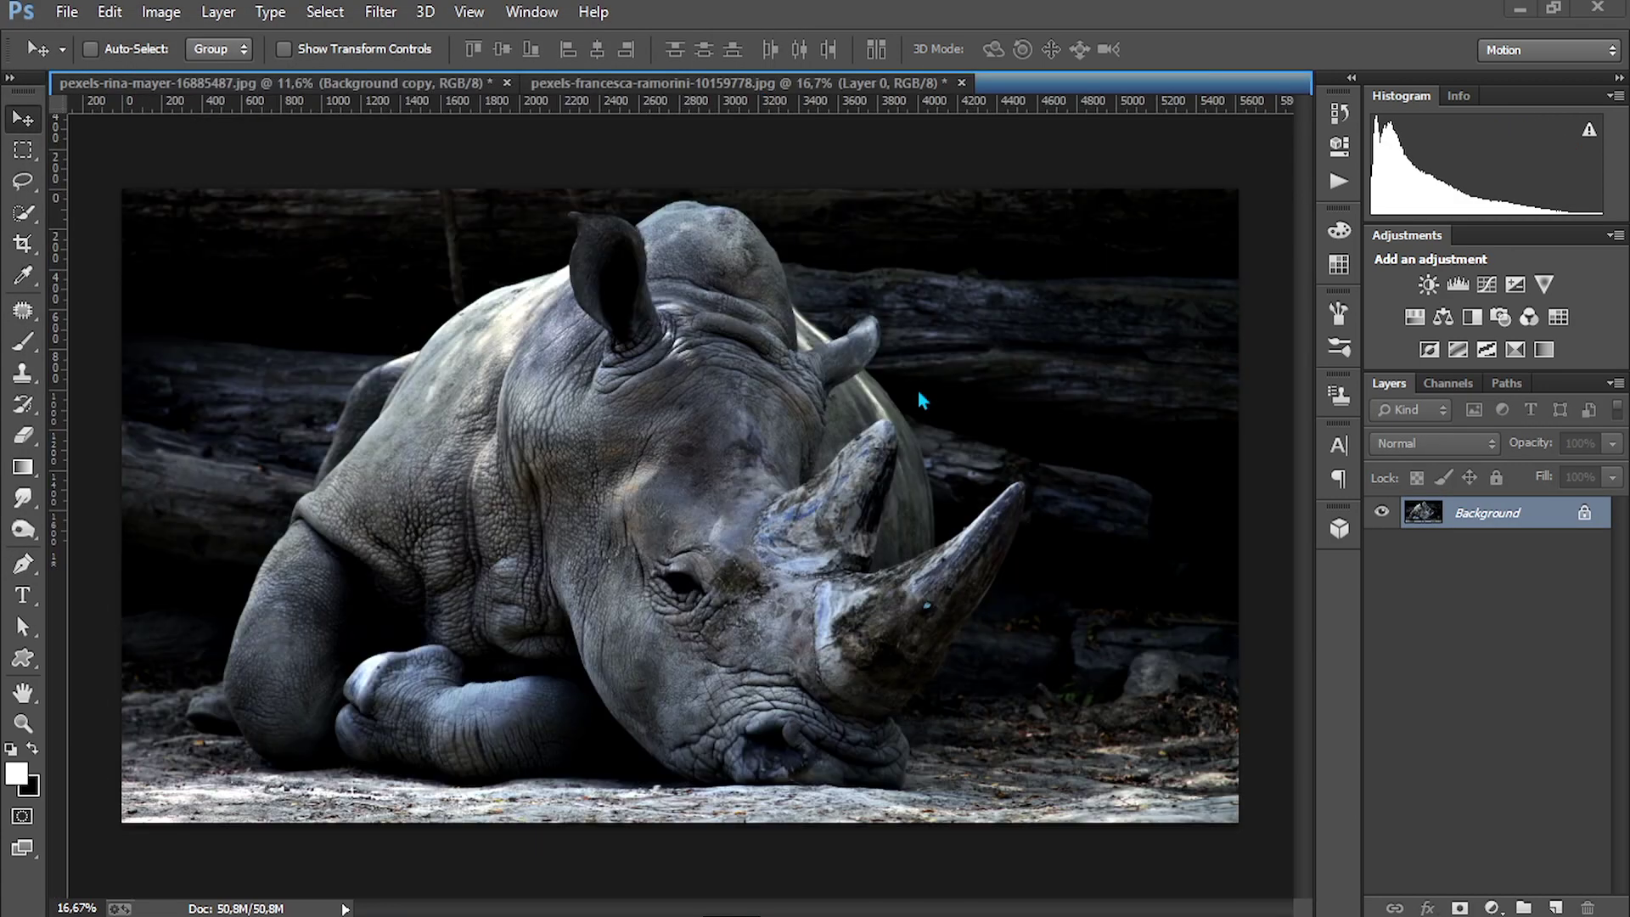
key(w)
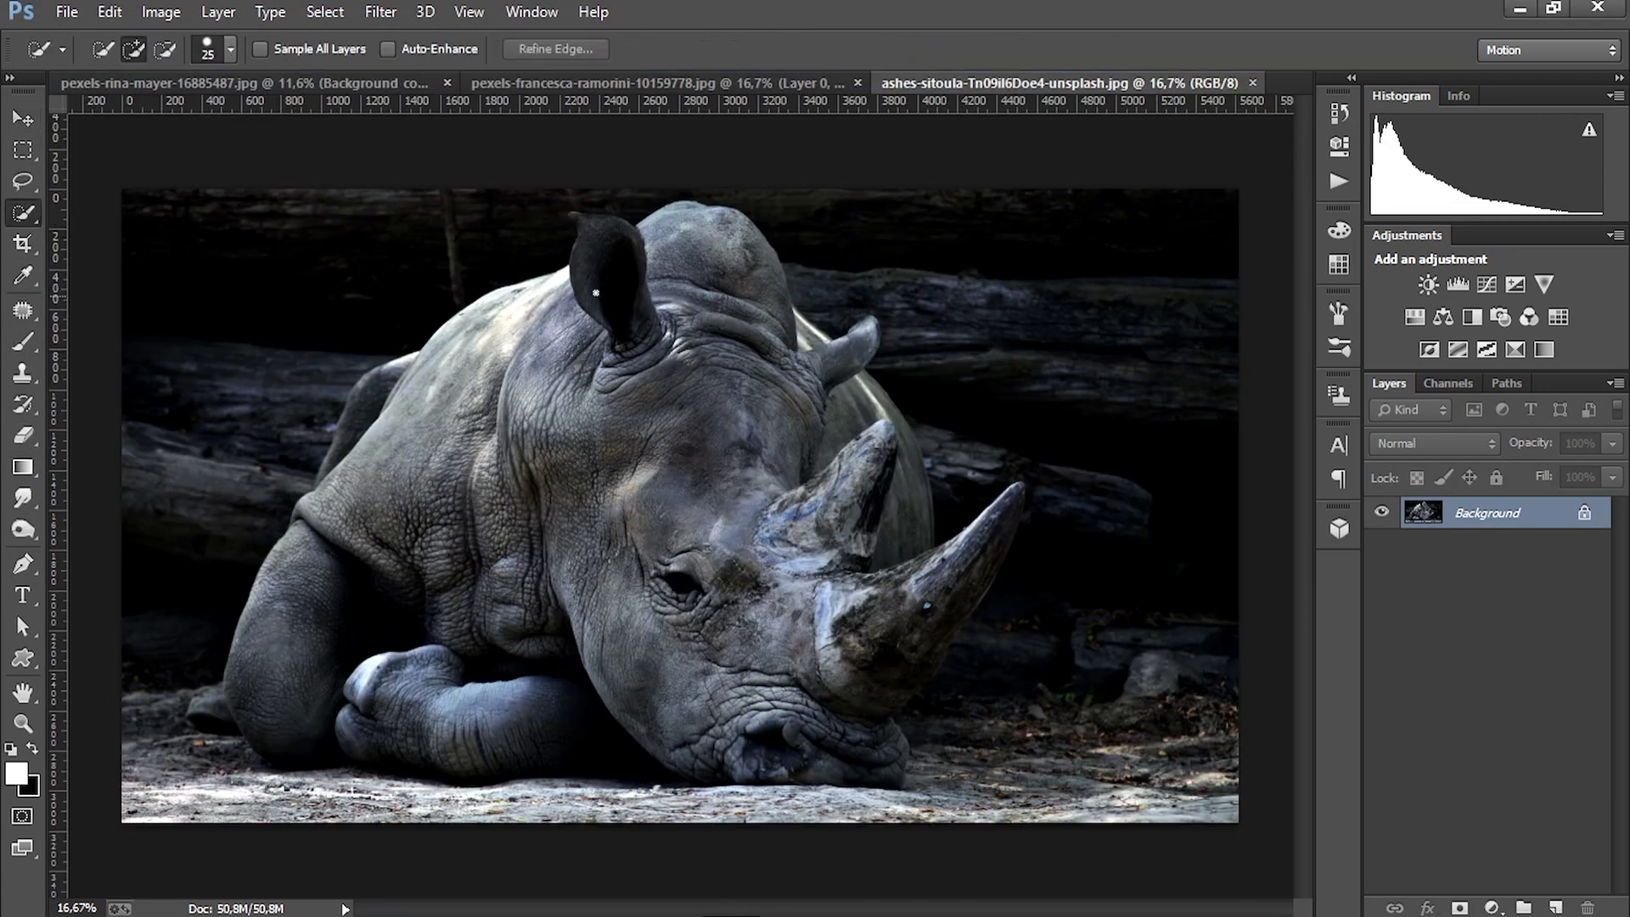
mouse_move(281, 661)
mouse_down()
mouse_move(808, 678)
mouse_move(847, 762)
mouse_move(888, 721)
mouse_move(938, 591)
mouse_move(856, 494)
mouse_move(890, 451)
mouse_move(694, 234)
mouse_move(841, 348)
mouse_up()
Reduce the Quick Selection brush to 10 px and add the pointed tip of the rhino's dark ear to the selection
scroll(611, 266, up, 7)
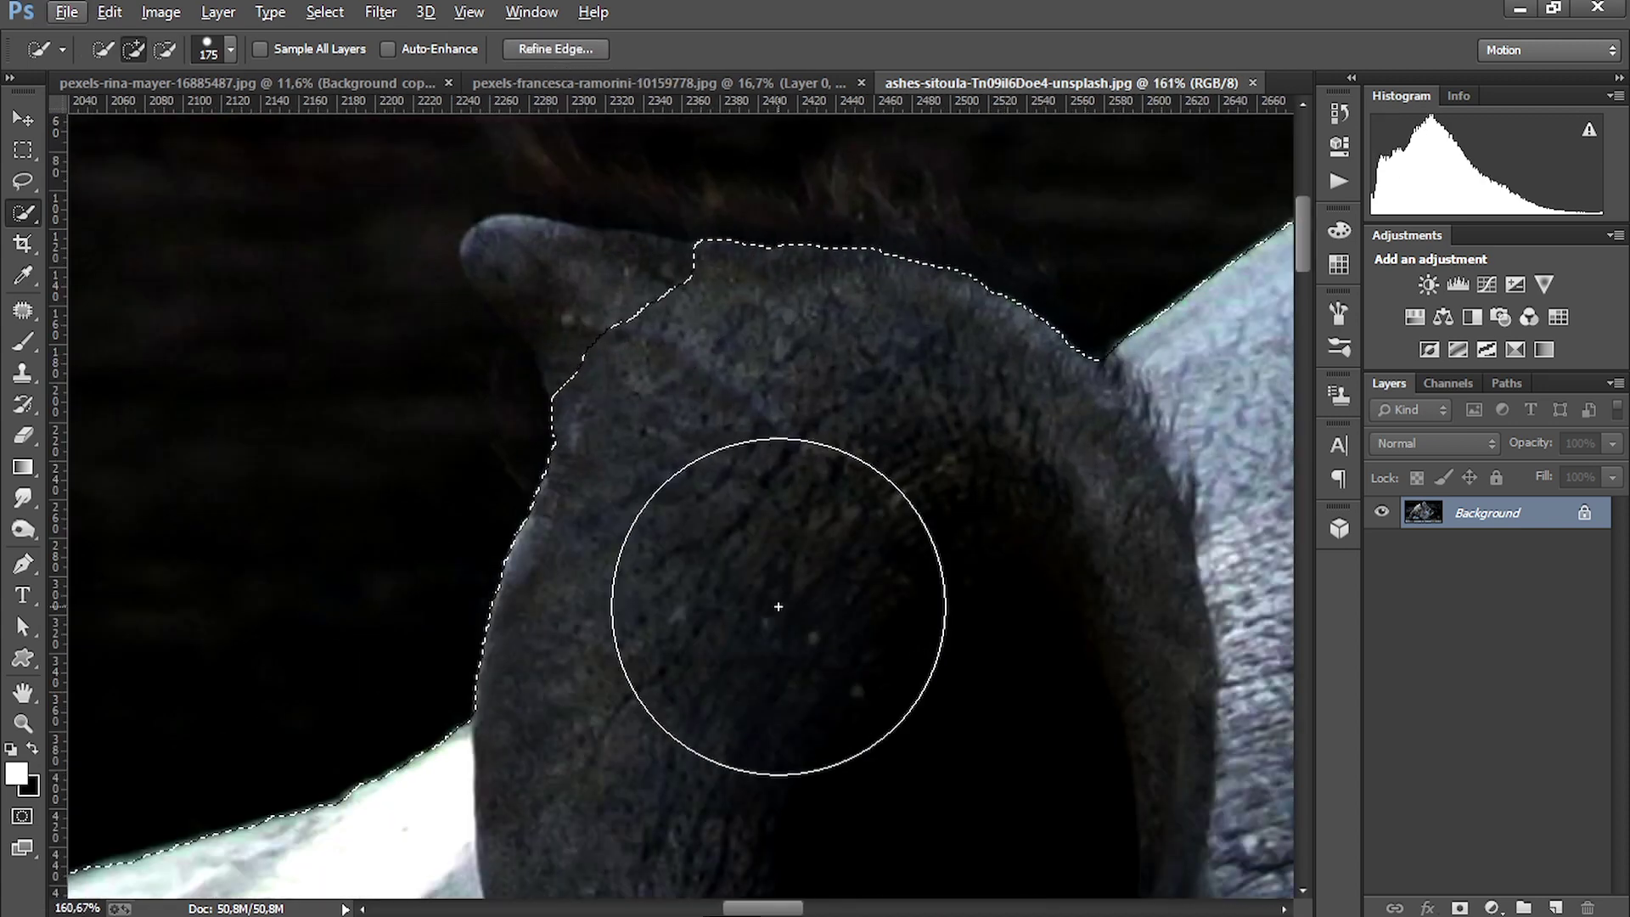
key(bracketleft)
key(bracketleft)
key(bracketleft)
key(bracketleft)
key(bracketleft)
key(bracketleft)
key(bracketleft)
key(bracketleft)
key(bracketleft)
key(bracketleft)
key(bracketleft)
key(bracketleft)
drag(594, 318, 475, 255)
scroll(717, 375, down, 3)
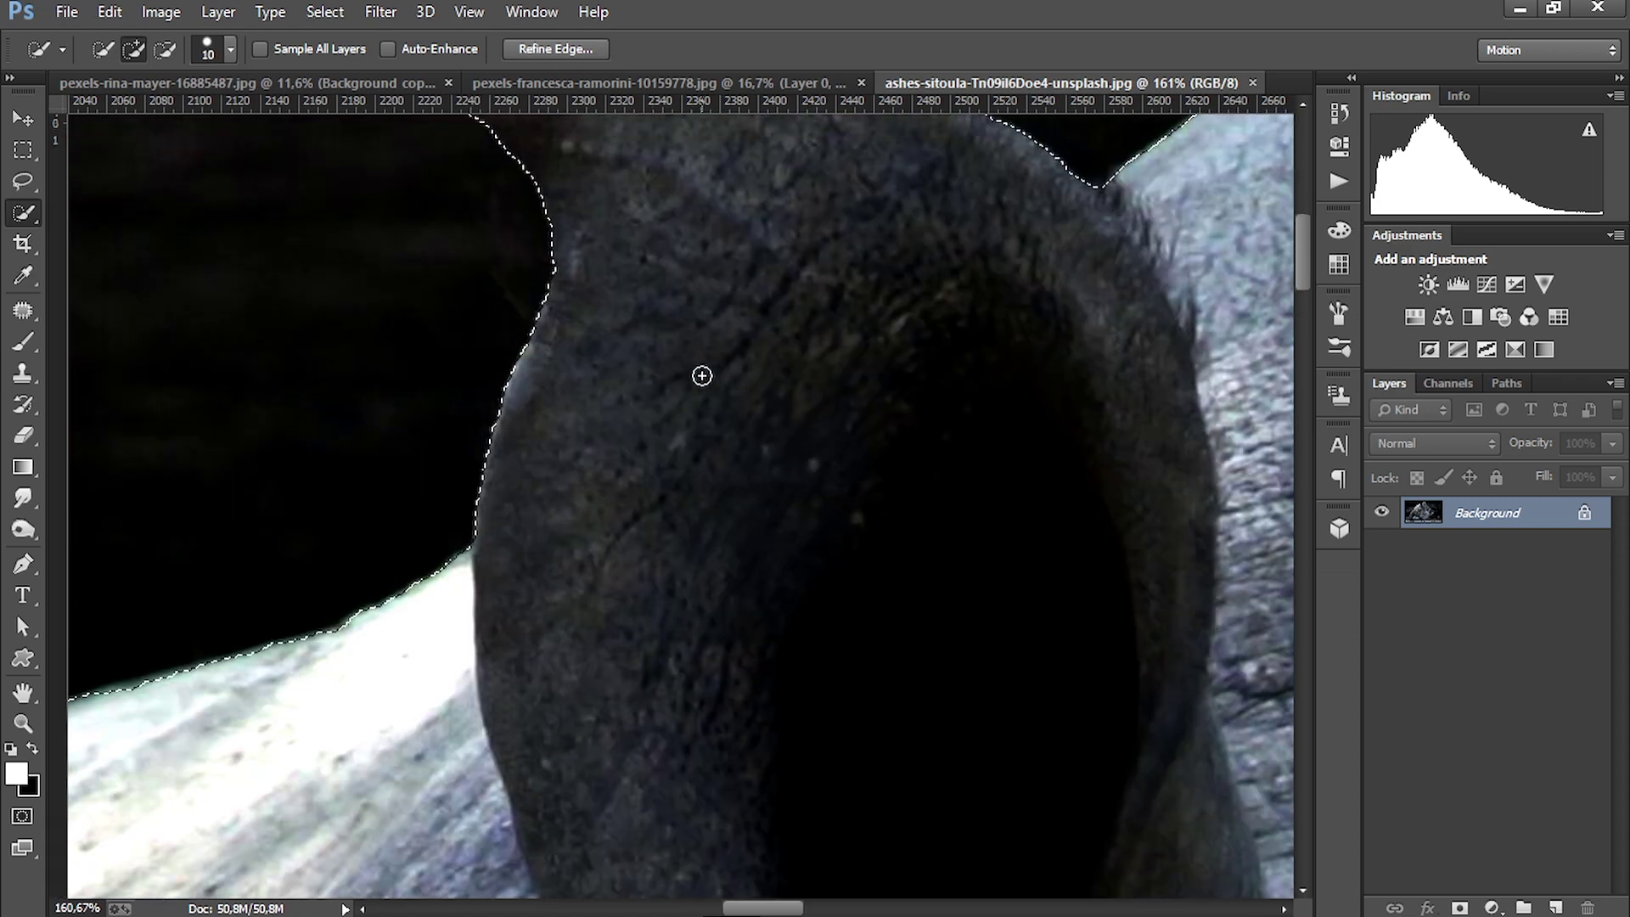
scroll(702, 375, up, 4)
Subtract the dark background between the rhino's head and its smaller ear from the selection
scroll(516, 362, down, 5)
scroll(1092, 654, up, 3)
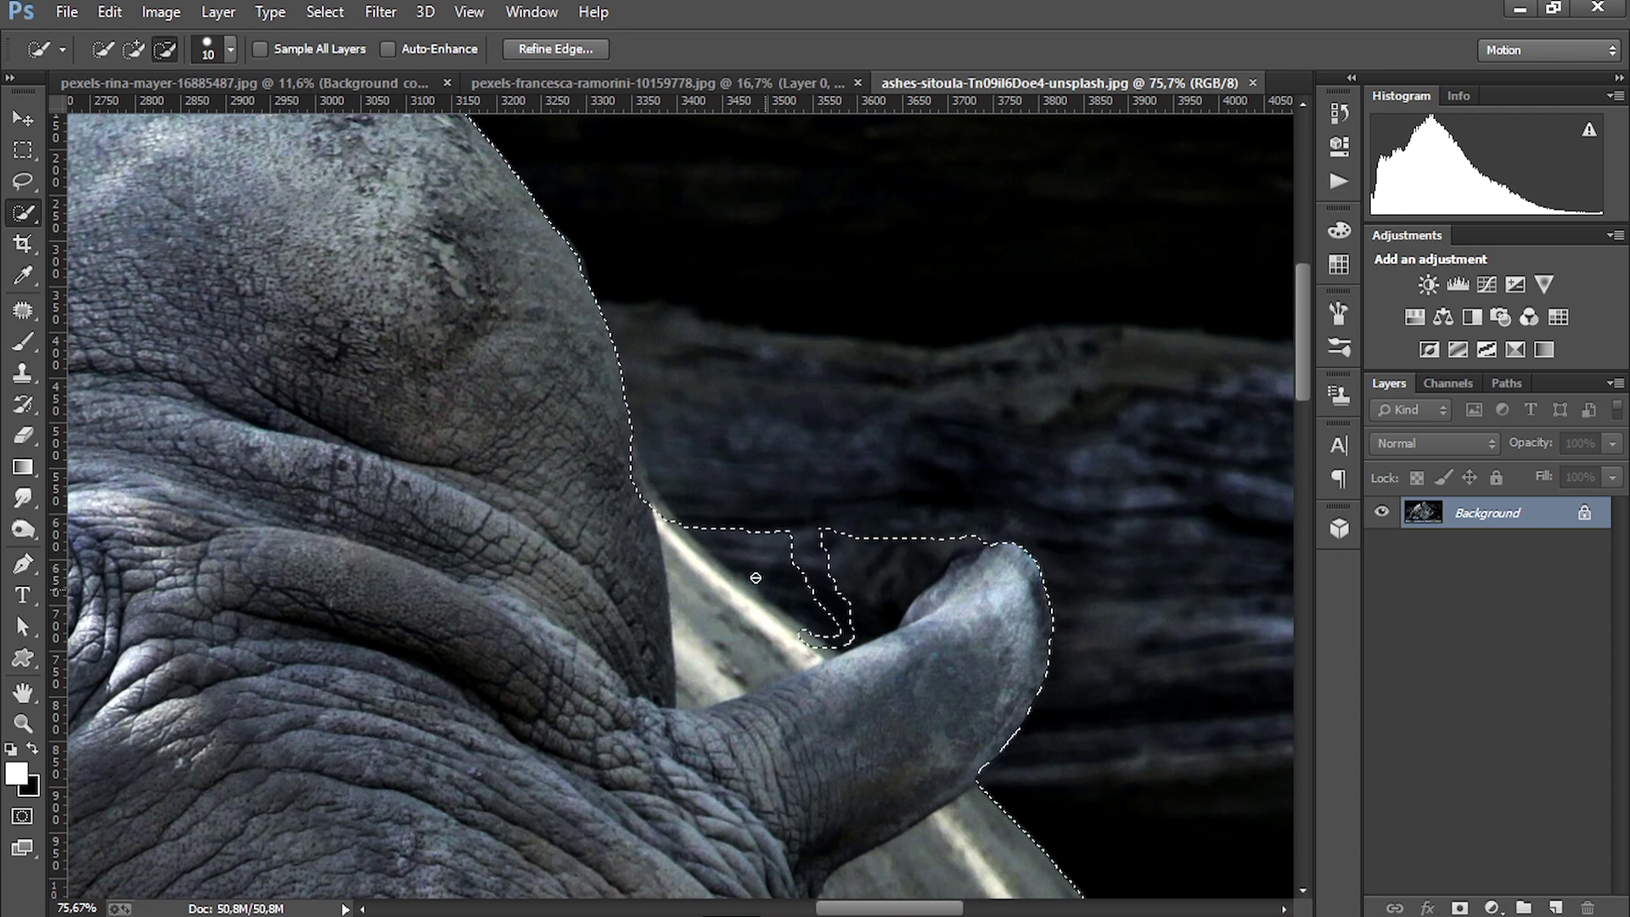
drag(952, 538, 897, 608)
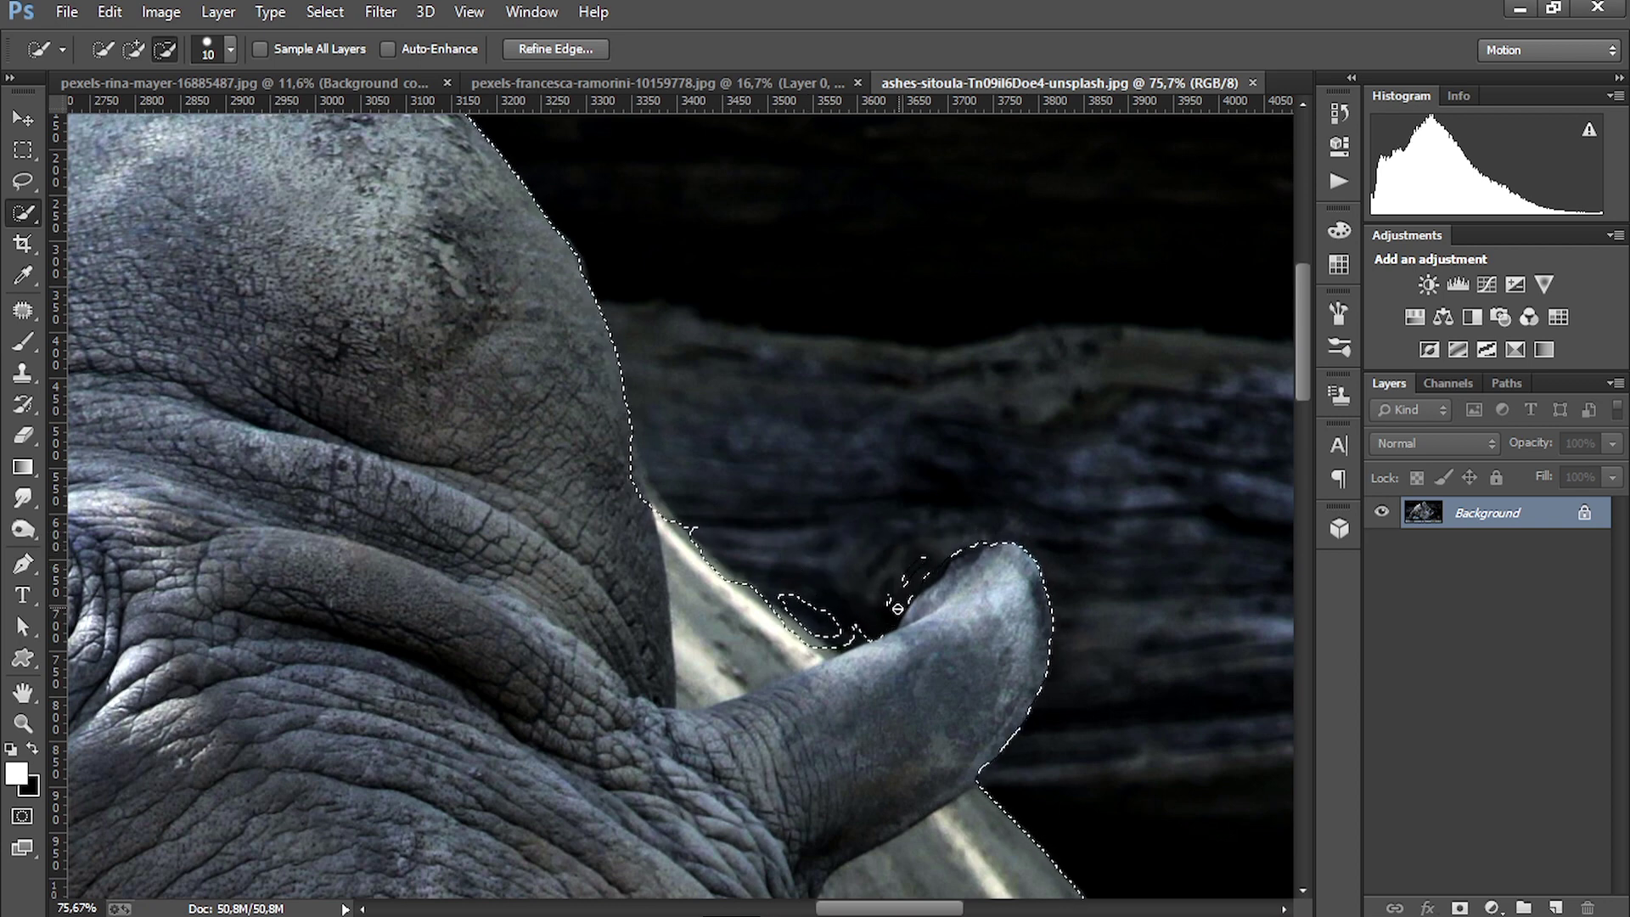
drag(784, 592, 837, 619)
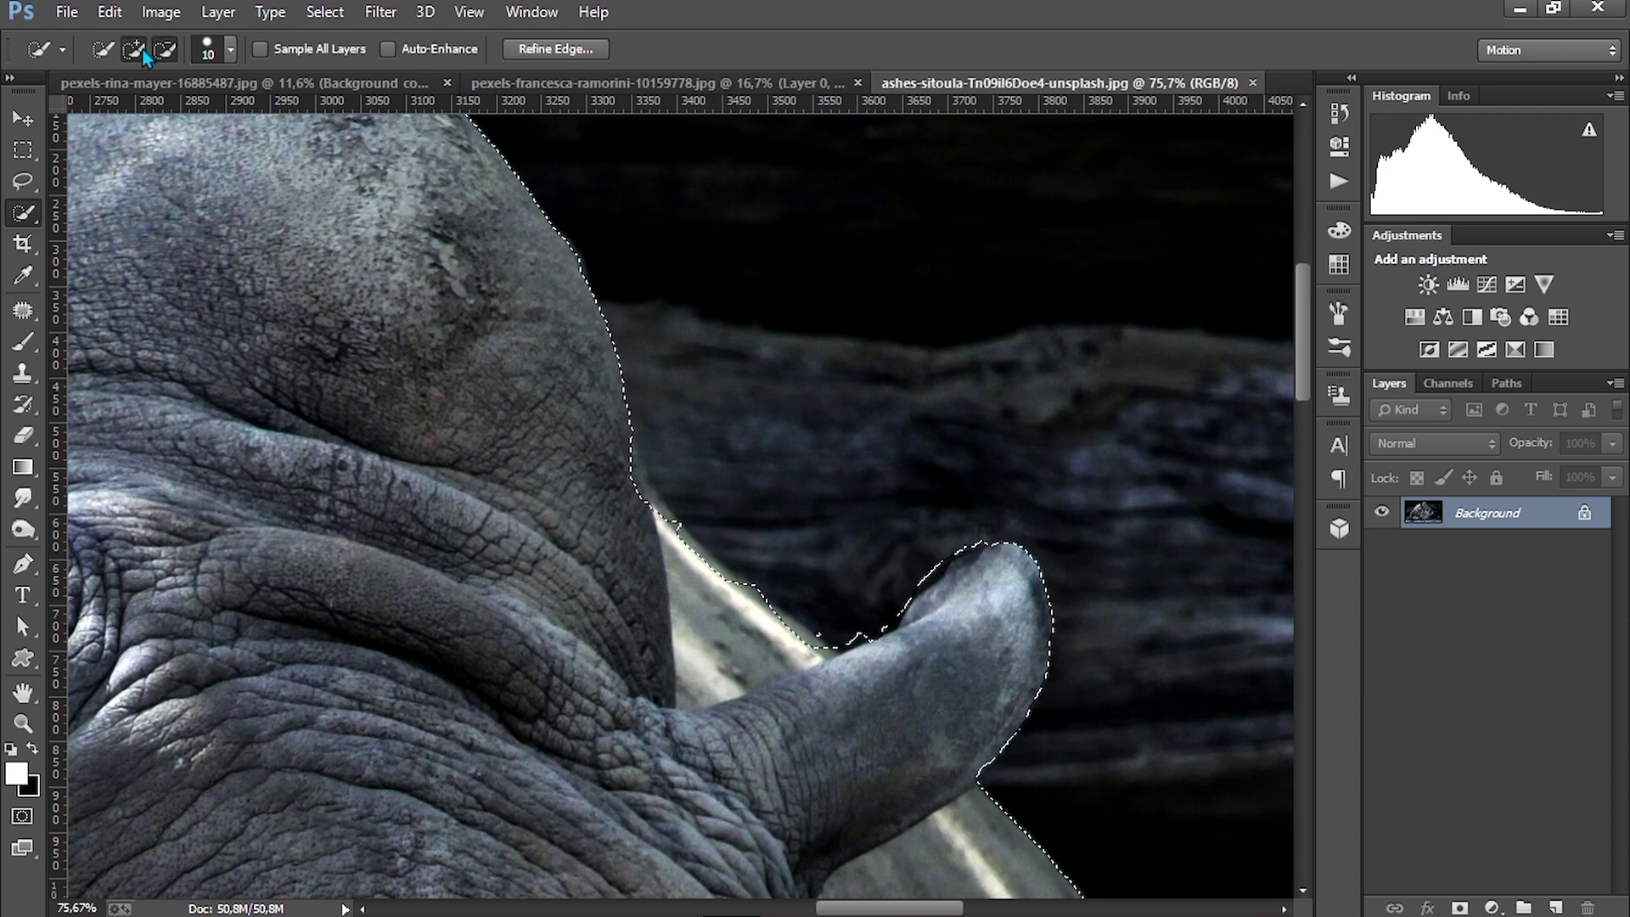
Refine the selection around the rhino's front legs along the ground with a 60 px Quick Selection brush
scroll(665, 519, down, 11)
scroll(386, 647, up, 8)
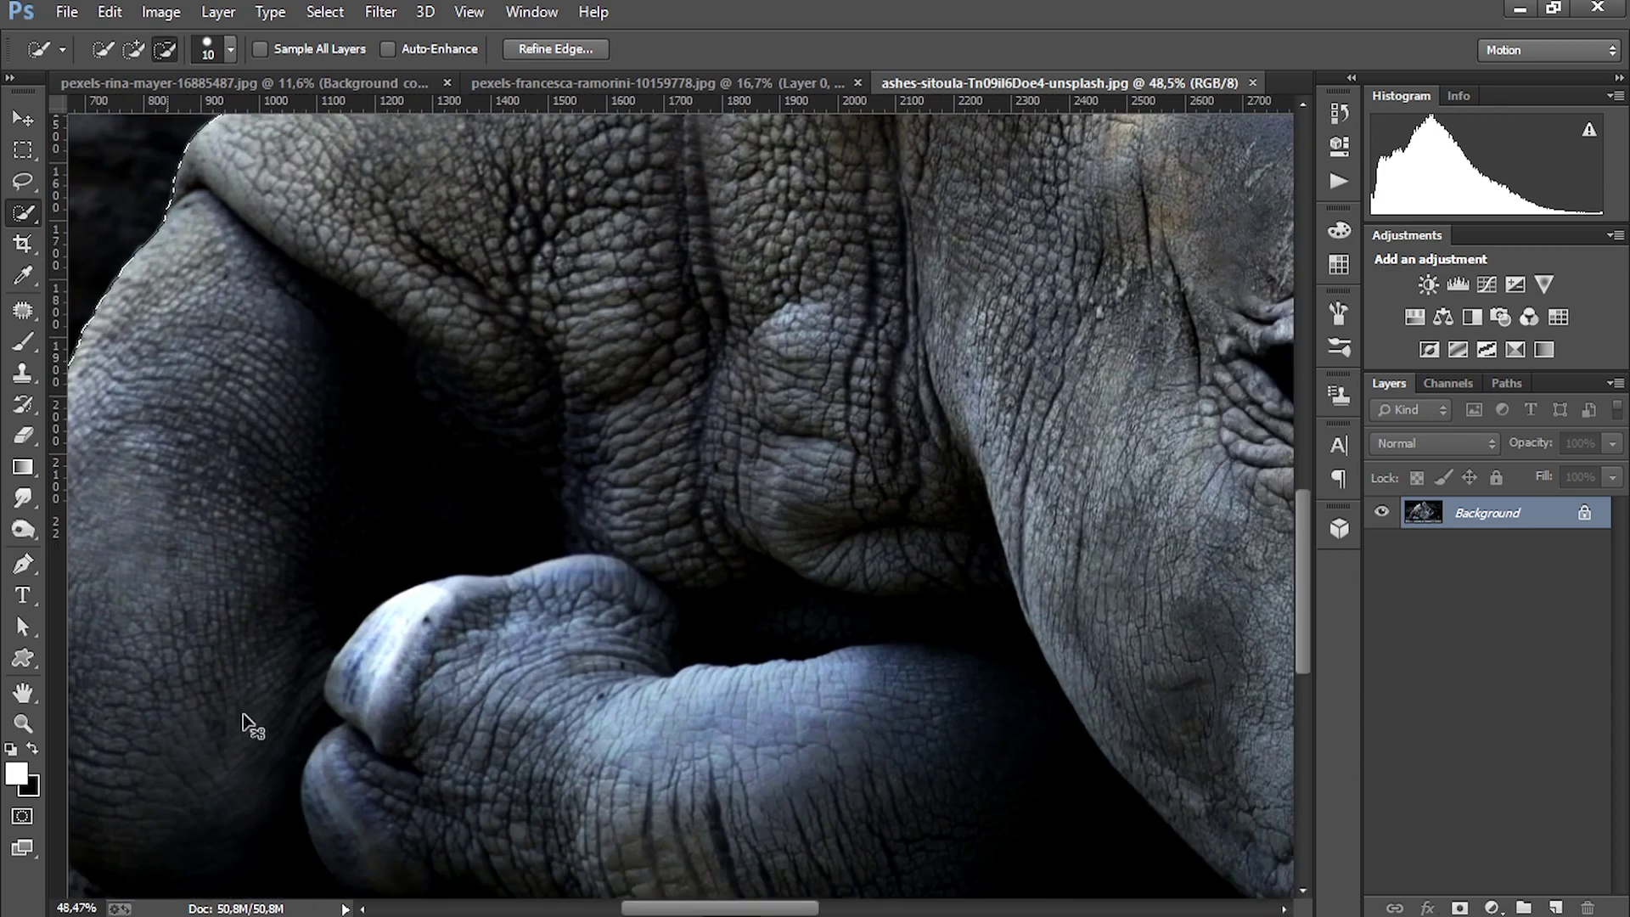
drag(247, 721, 435, 713)
drag(247, 665, 378, 648)
scroll(420, 576, down, 3)
key(bracketright)
key(bracketright)
key(bracketright)
key(bracketright)
key(bracketright)
mouse_move(225, 497)
mouse_down()
mouse_move(305, 658)
mouse_move(487, 713)
mouse_move(422, 684)
mouse_up()
click(132, 55)
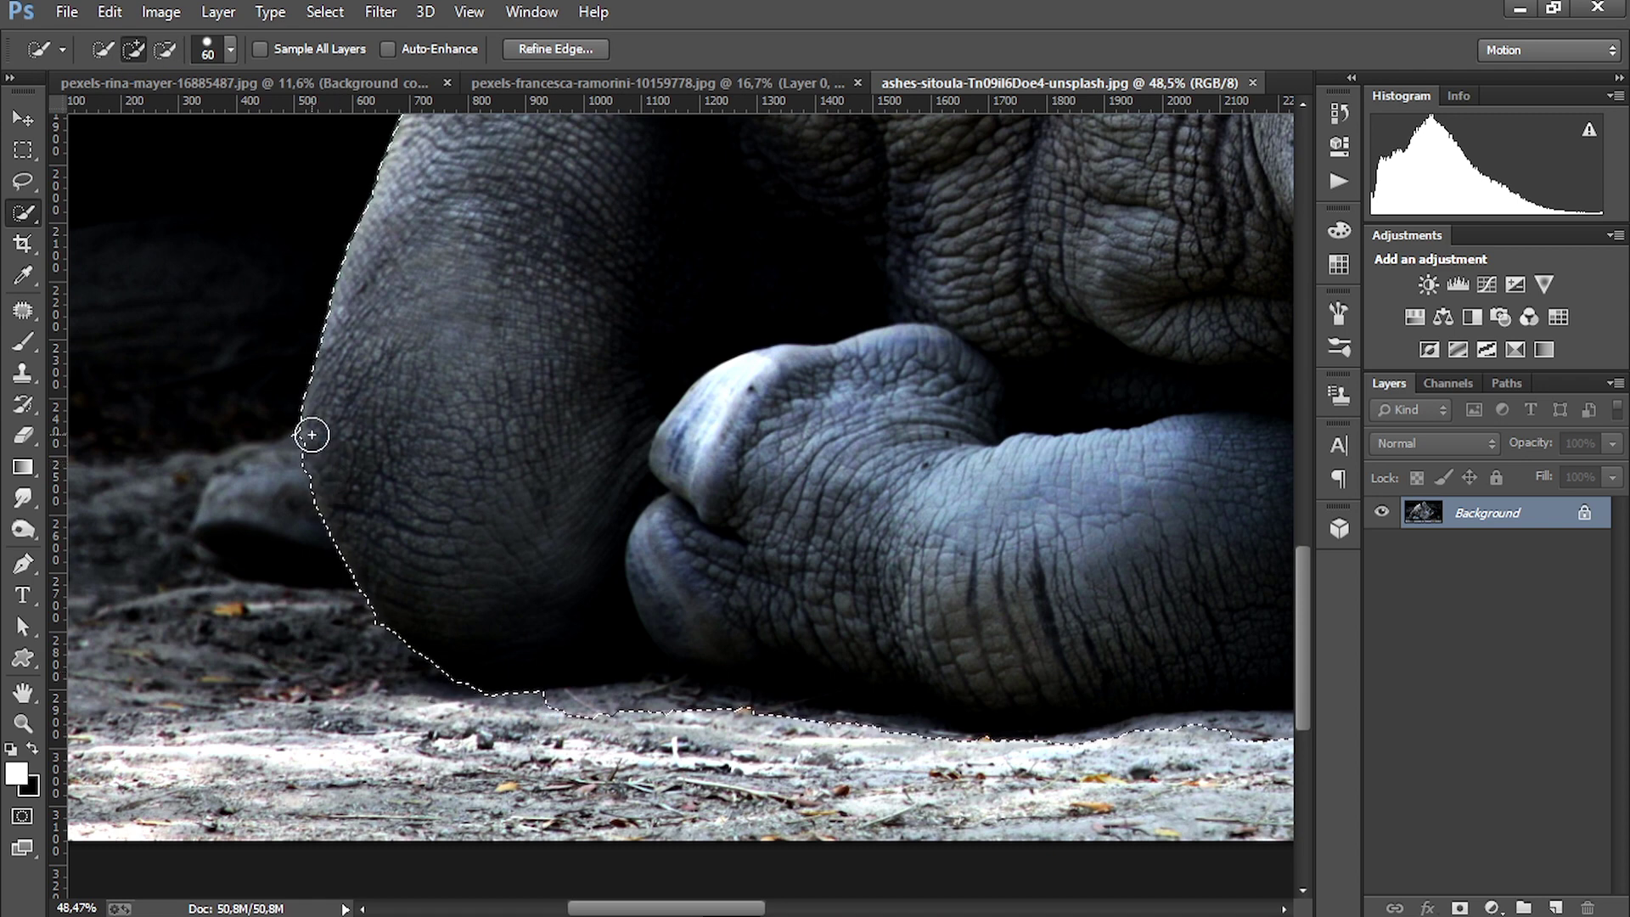
scroll(723, 496, down, 4)
key(alt)
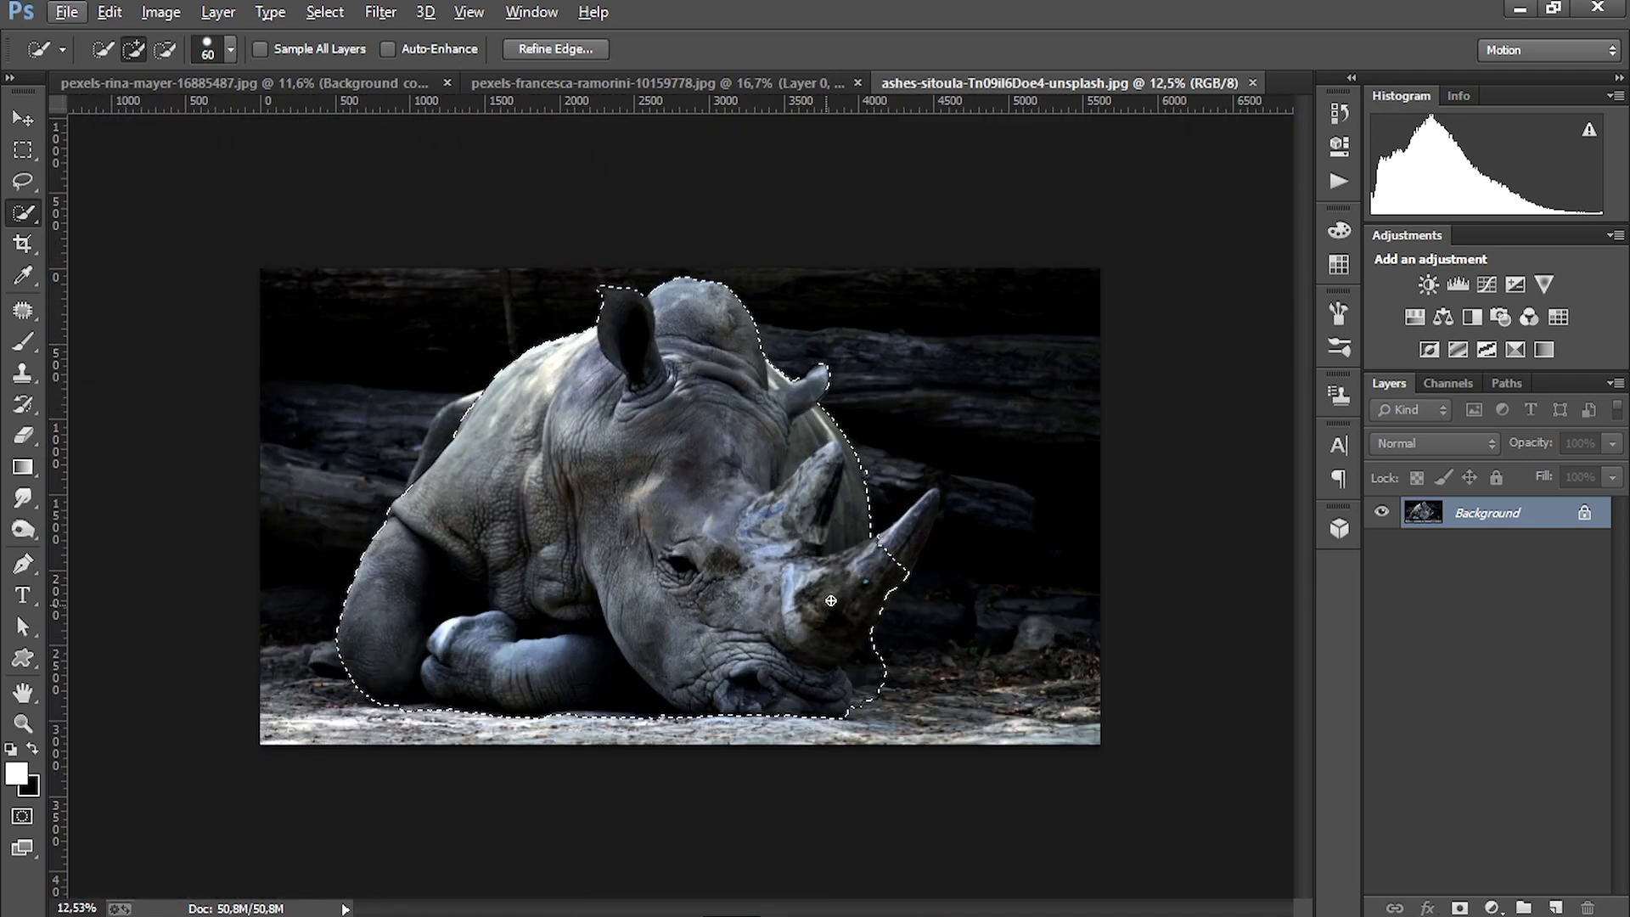
Unlock the photo's background layer, invert the selection and delete everything around the rhino
double_click(1496, 521)
key(Return)
key(ctrl+shift+i)
key(Delete)
Move the cut-out rhino into the landscape document, scale it to about 62% and position it at the left side of the scene
key(v)
drag(763, 574, 740, 634)
key(ctrl+t)
drag(883, 758, 723, 646)
drag(615, 500, 715, 626)
drag(823, 771, 746, 710)
drag(690, 624, 686, 662)
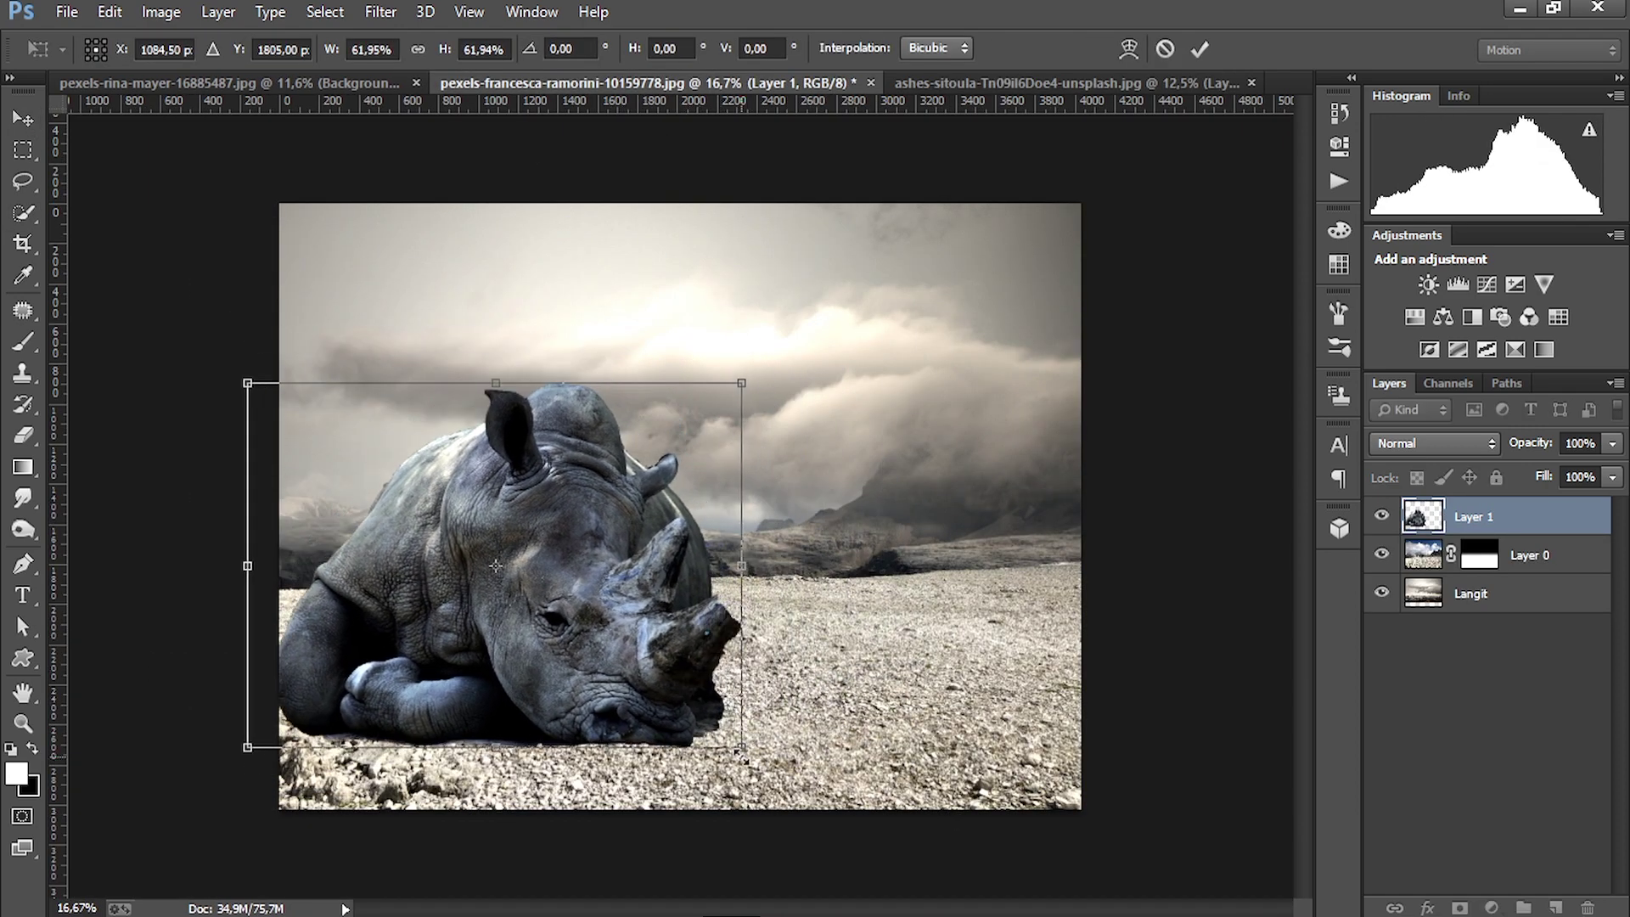
drag(741, 756, 735, 752)
drag(698, 679, 702, 681)
click(1199, 51)
Duplicate the masked Layer 0 and move the copy above the rhino, with the Brush tool ready in black
click(1551, 556)
key(ctrl+j)
drag(1551, 553, 1549, 517)
key(b)
key(x)
drag(513, 644, 685, 669)
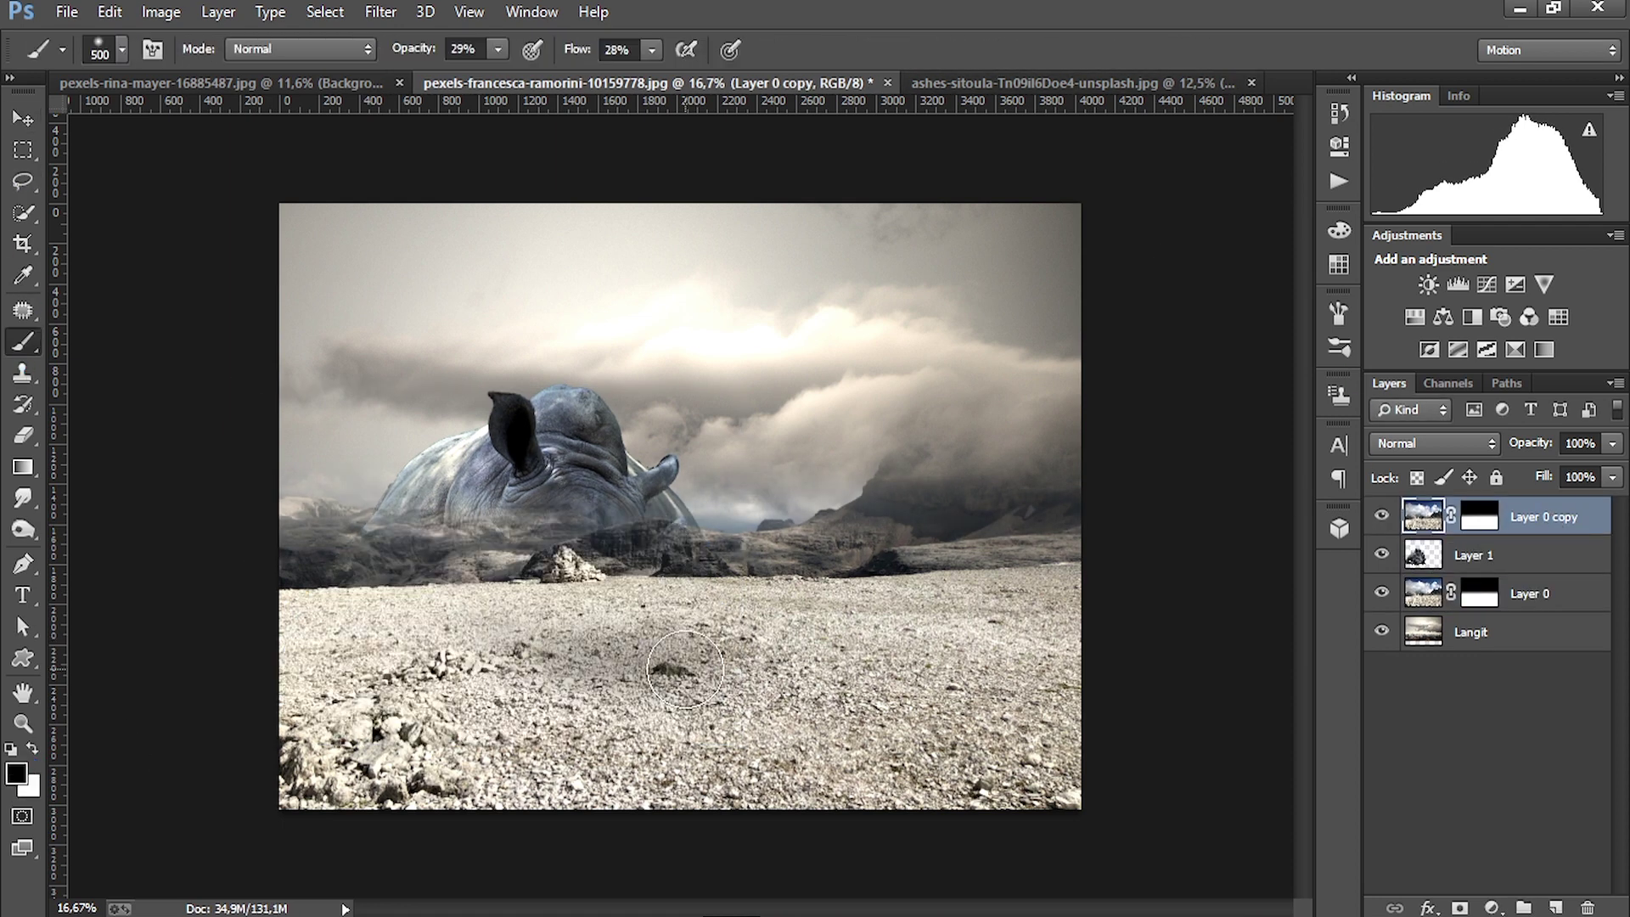
key(ctrl+alt+z)
key(ctrl+alt+z)
Paint black on the Layer 0 copy mask to reveal the rhino, using a large soft brush and setting the flow to 53%
click(1481, 519)
key(bracketright)
key(bracketright)
key(bracketright)
key(bracketright)
key(bracketright)
key(bracketright)
key(bracketright)
key(bracketright)
mouse_move(481, 574)
mouse_down()
mouse_move(587, 581)
mouse_move(571, 535)
mouse_move(447, 543)
mouse_move(608, 527)
mouse_move(671, 493)
mouse_move(442, 528)
mouse_move(370, 574)
mouse_move(706, 510)
mouse_move(760, 551)
mouse_move(714, 514)
mouse_move(326, 586)
mouse_move(610, 596)
mouse_move(715, 514)
mouse_move(527, 670)
mouse_move(648, 667)
mouse_move(789, 612)
mouse_move(665, 623)
mouse_move(786, 651)
mouse_move(614, 711)
mouse_move(759, 743)
mouse_up()
text(53)
key(Return)
key(bracketleft)
key(bracketleft)
key(bracketleft)
key(bracketleft)
key(bracketleft)
key(bracketleft)
key(bracketleft)
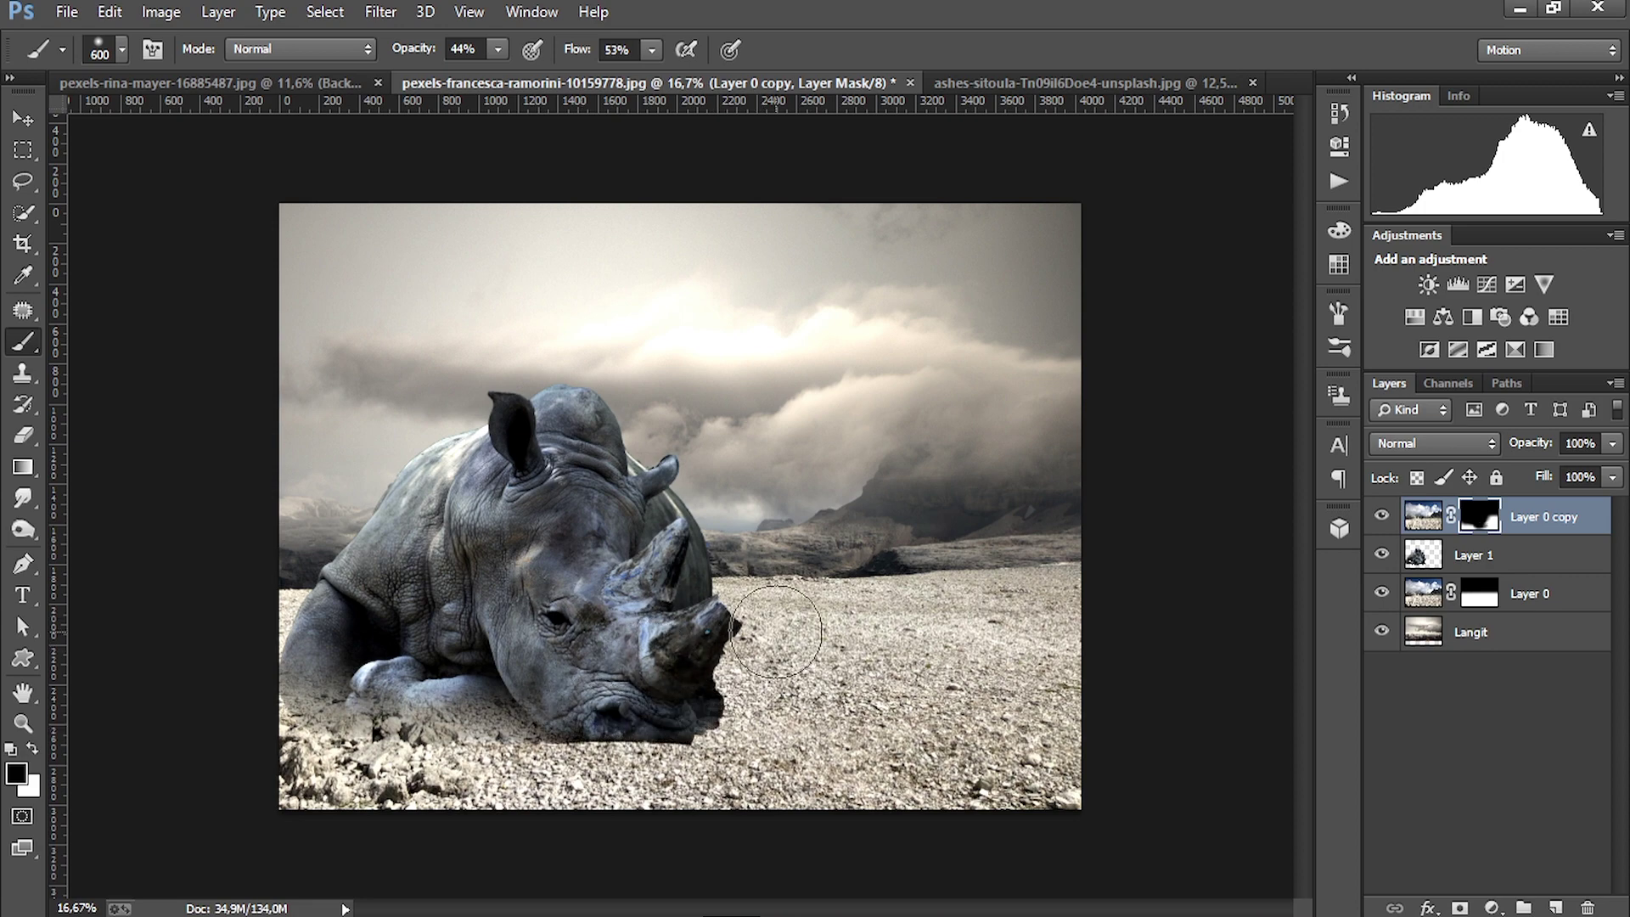
Outline the leftover background patch between the rhino's front horn and mouth with the Pen tool and delete it from Layer 1
scroll(701, 605, up, 8)
click(1474, 555)
scroll(744, 601, down, 2)
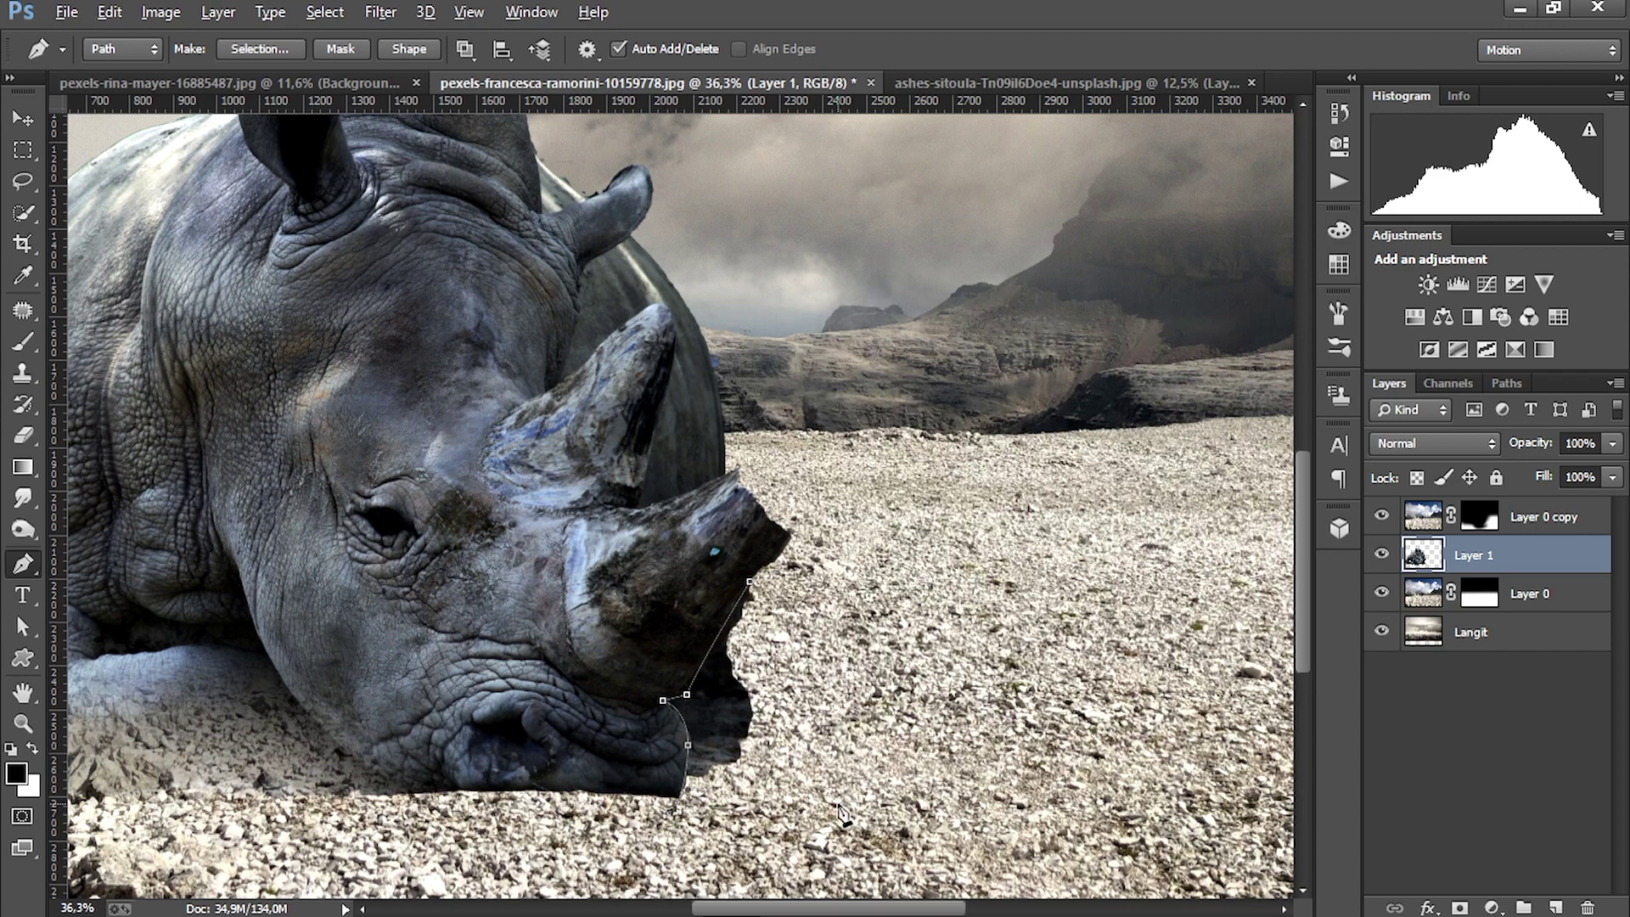
right_click(764, 597)
click(837, 374)
key(ctrl+0)
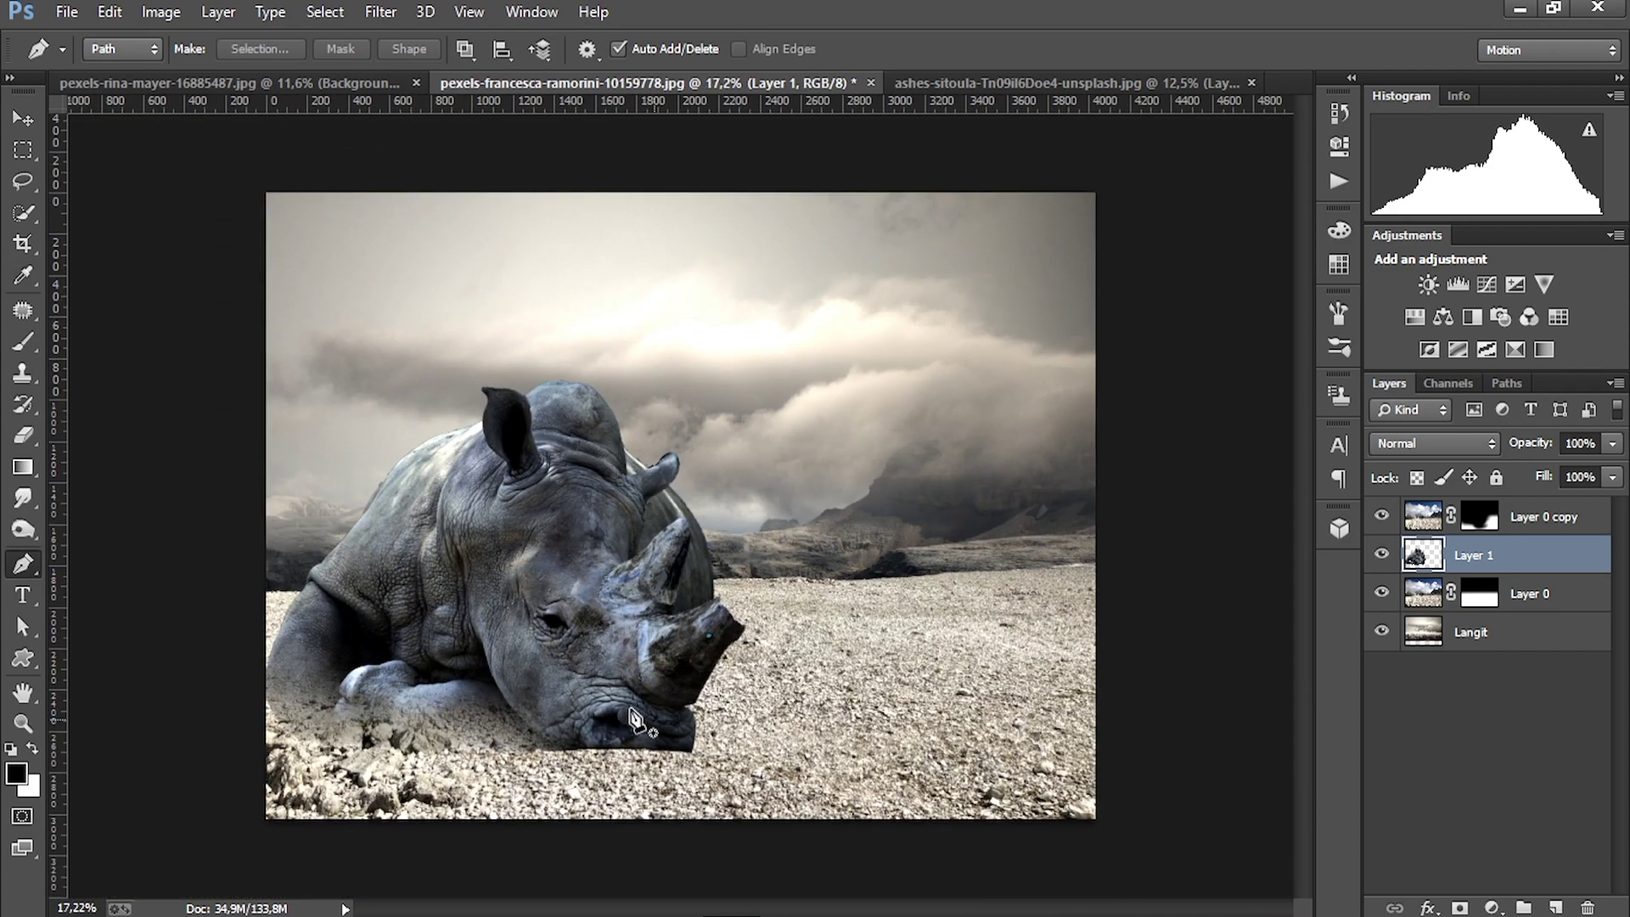
Refine the Layer 0 copy mask around the rhino's mouth and folded front leg with a 125 px brush
click(23, 118)
click(1479, 516)
scroll(694, 721, up, 8)
scroll(694, 722, down, 2)
click(23, 341)
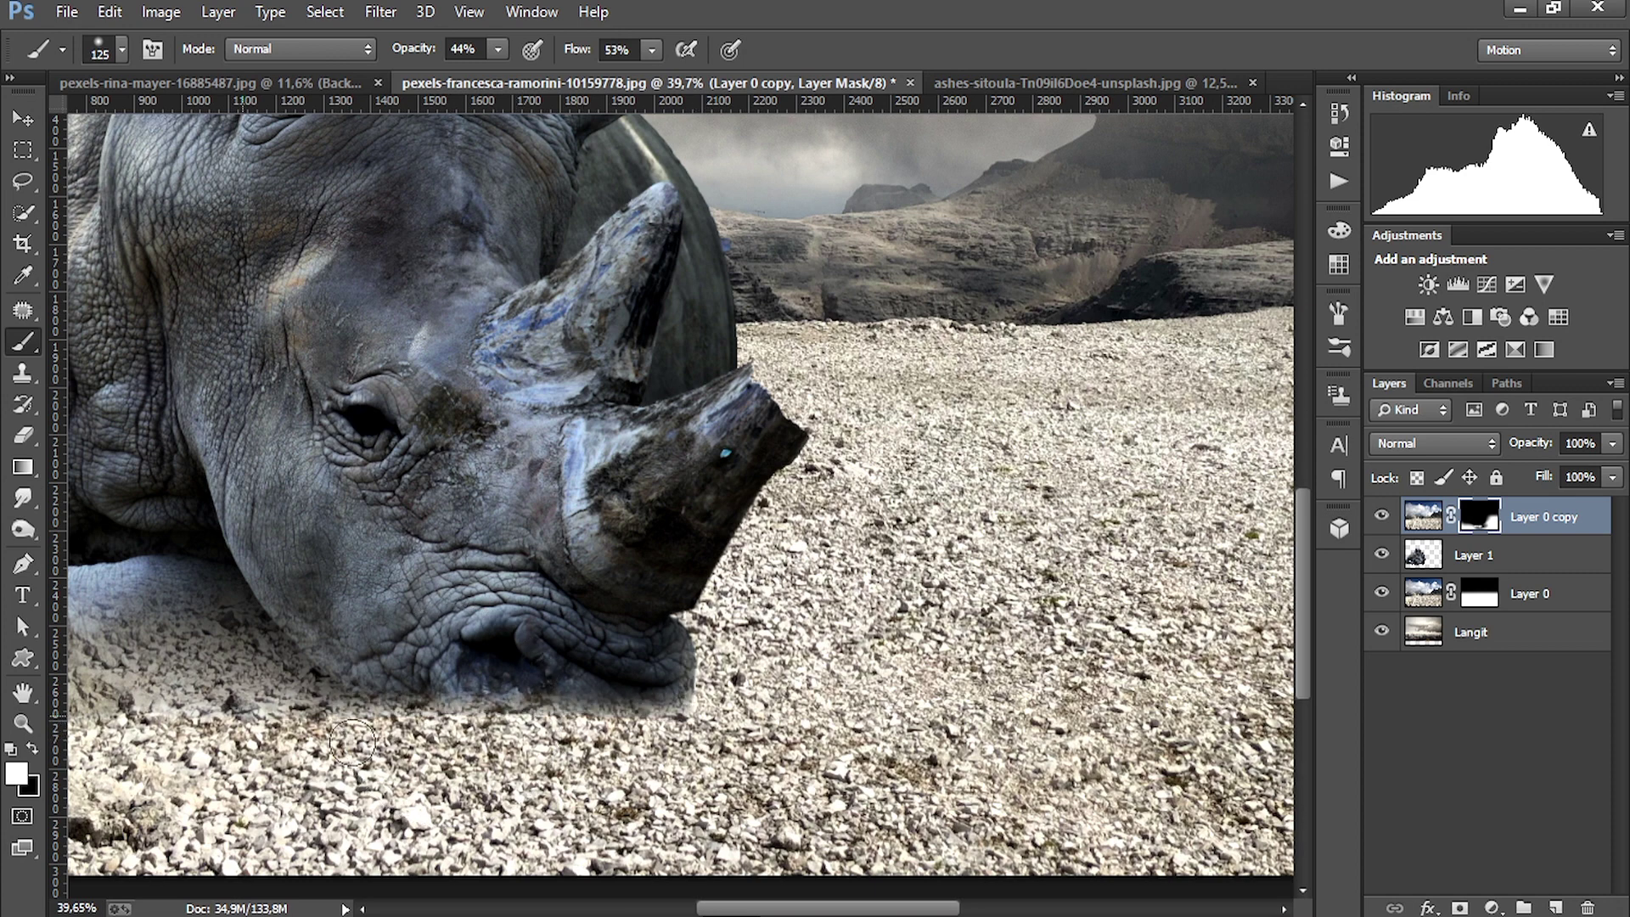
scroll(427, 655, left, 5)
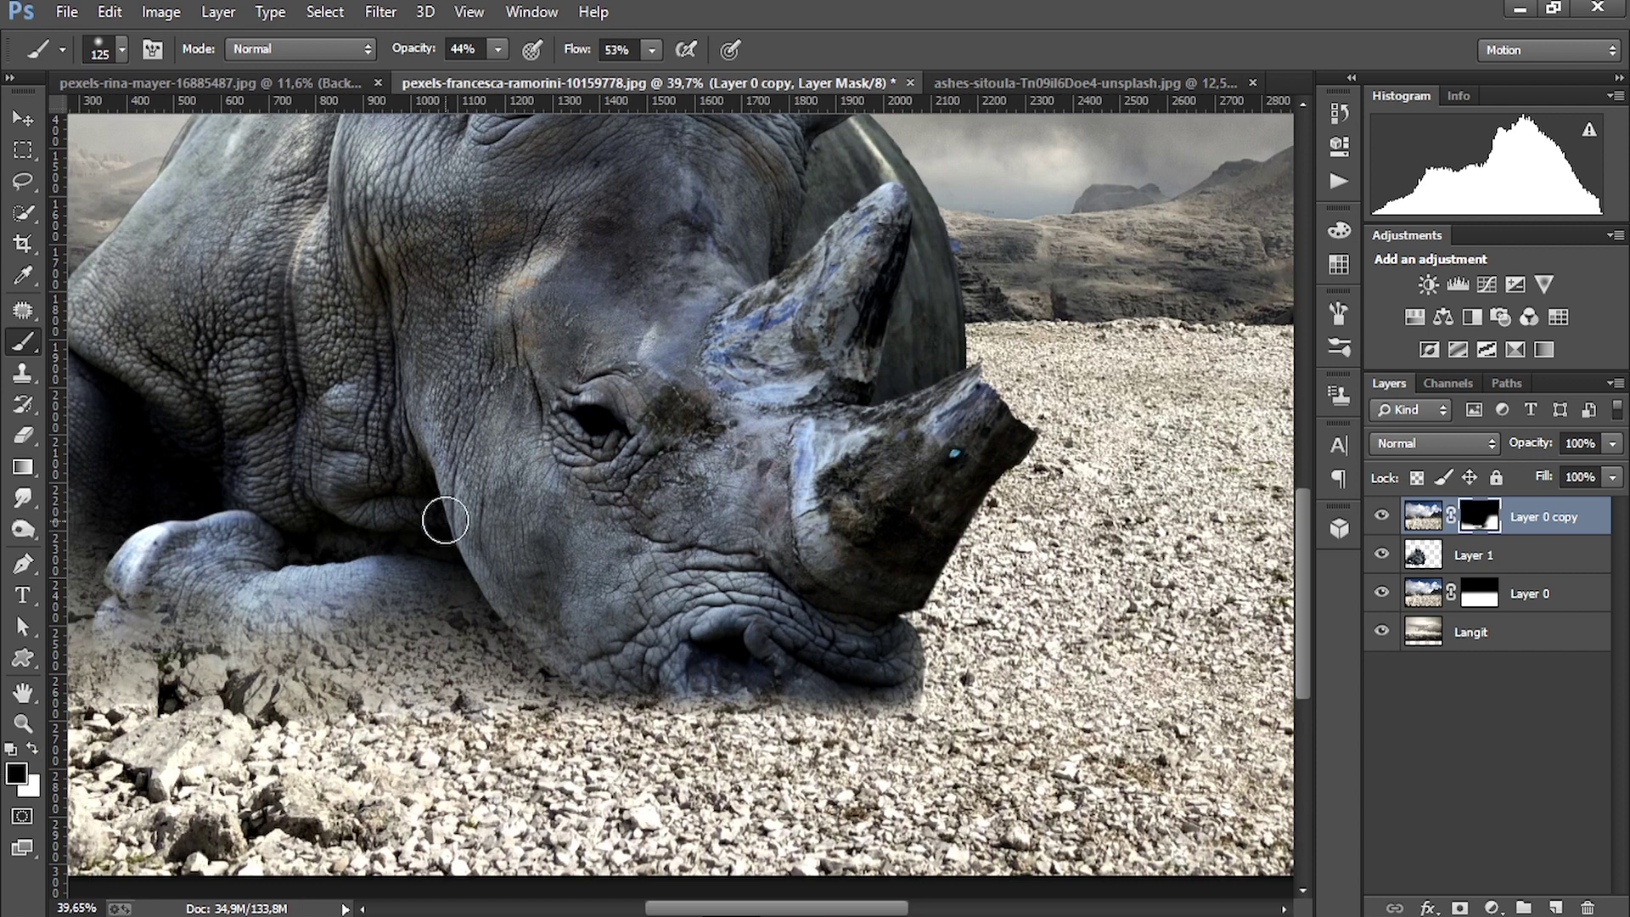
mouse_move(281, 577)
mouse_down()
mouse_move(511, 540)
mouse_move(609, 664)
mouse_up()
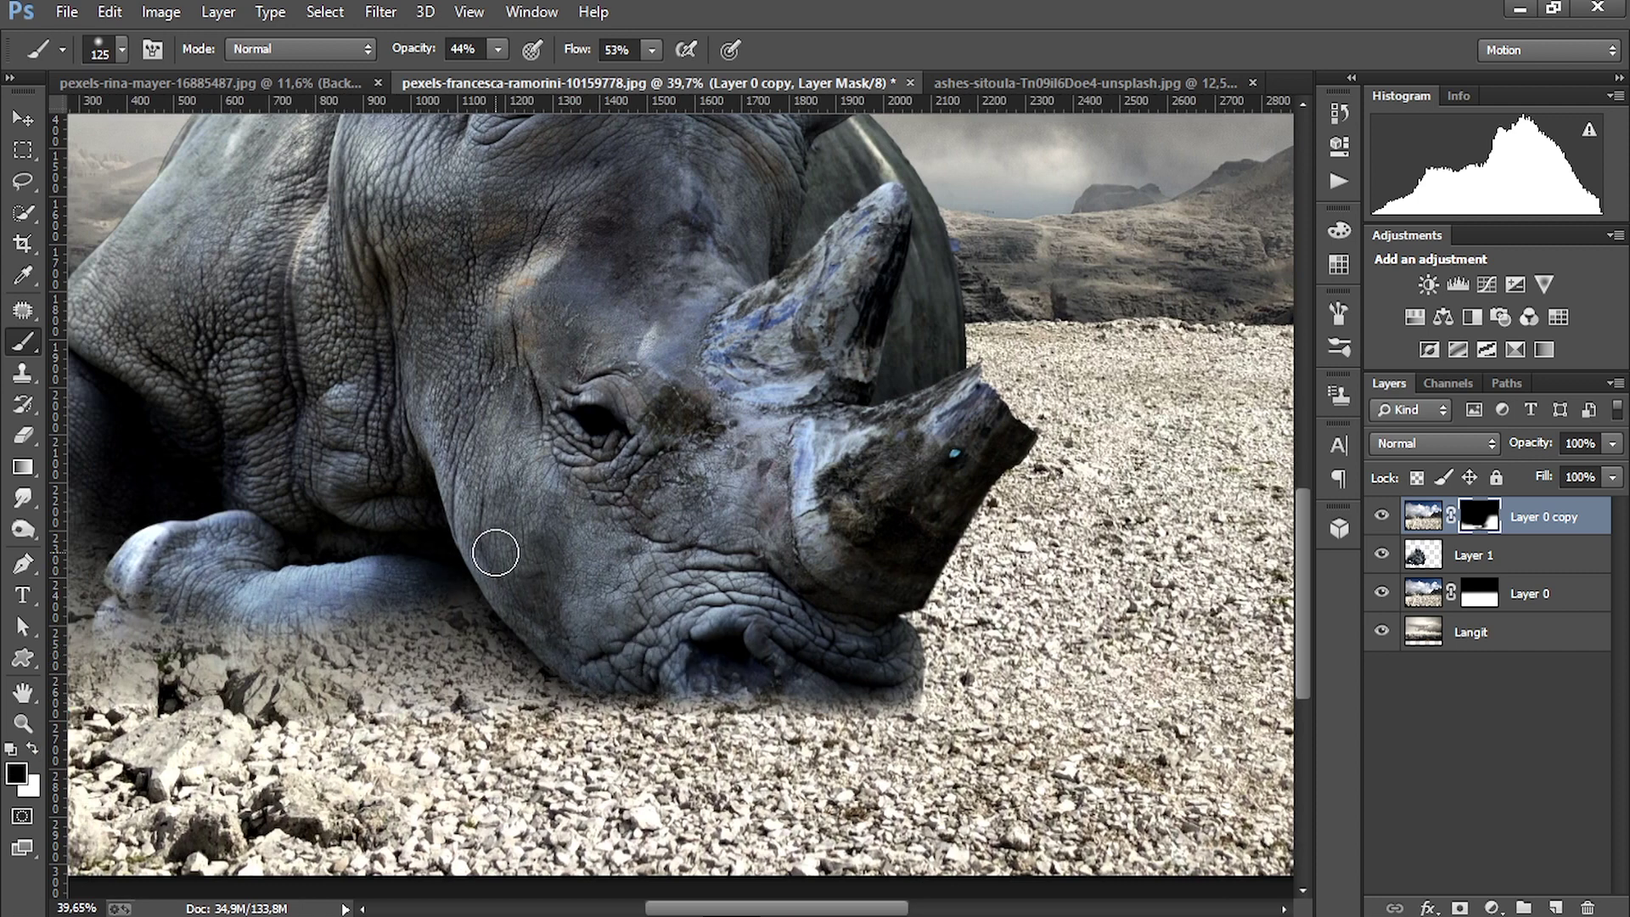
scroll(484, 577, left, 5)
drag(175, 611, 291, 571)
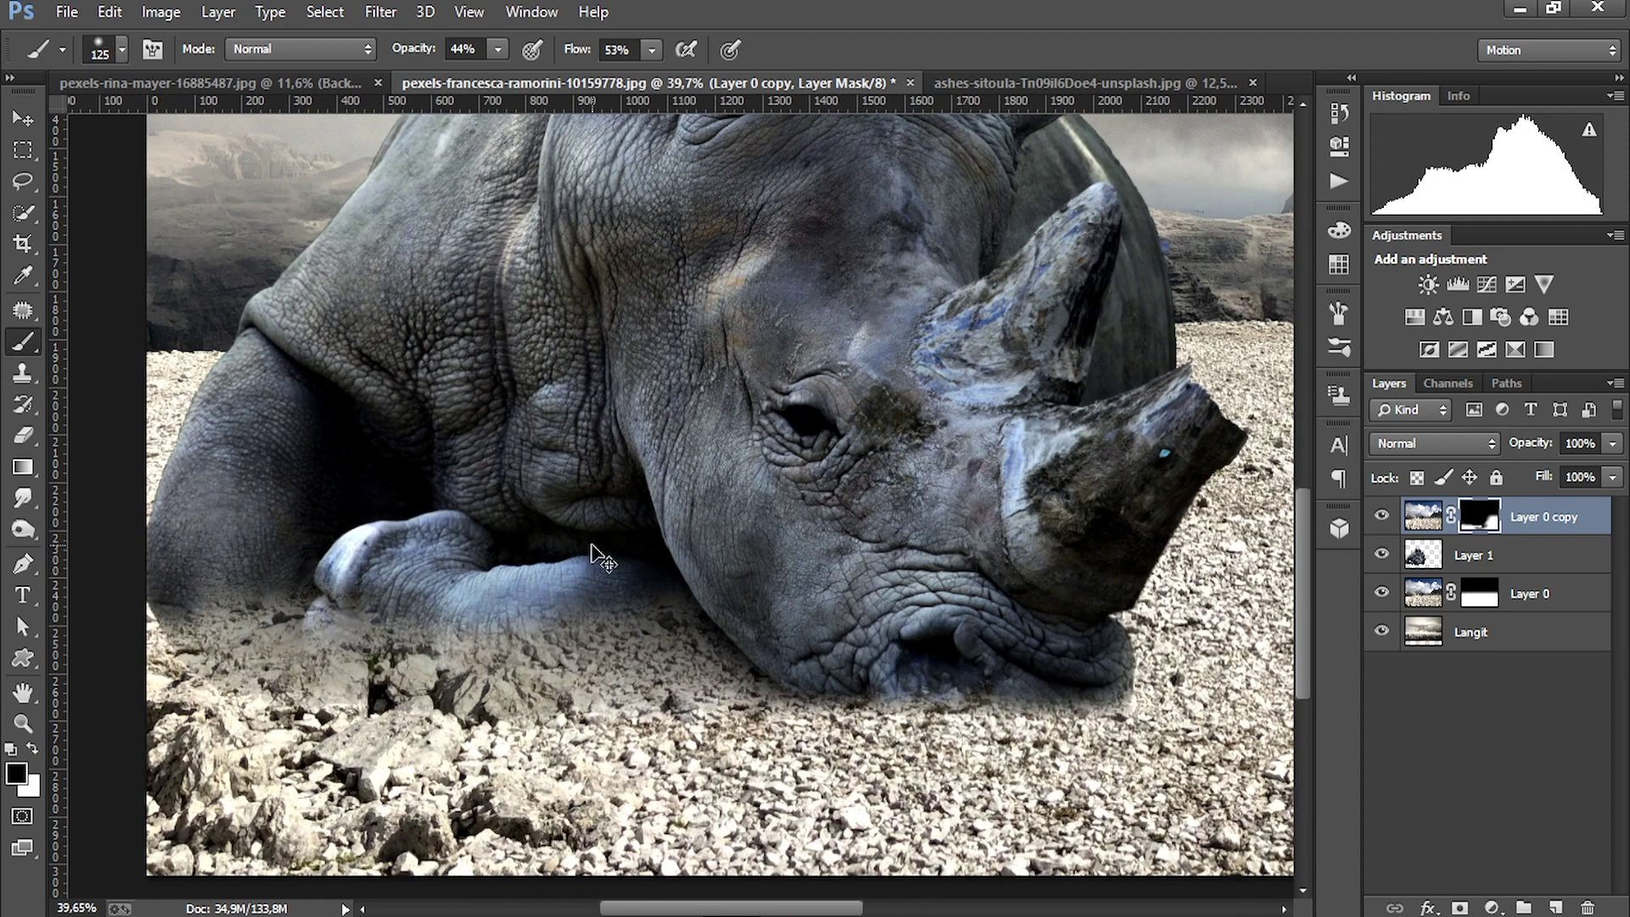
Transform the rhino on Layer 1 by pulling its lower-left corner slightly outward
key(ctrl+t)
key(Escape)
click(1434, 554)
key(ctrl+t)
right_click(562, 517)
click(628, 698)
mouse_move(84, 725)
mouse_down()
mouse_move(52, 731)
mouse_move(73, 721)
mouse_up()
click(1200, 49)
Paint soft black shading on the Layer 0 copy image beneath the rhino's front leg and muzzle, enlarging the brush to 400 px
click(1429, 516)
mouse_move(347, 568)
mouse_down()
mouse_move(500, 505)
mouse_move(526, 618)
mouse_move(302, 646)
mouse_move(741, 575)
mouse_up()
drag(566, 608, 706, 551)
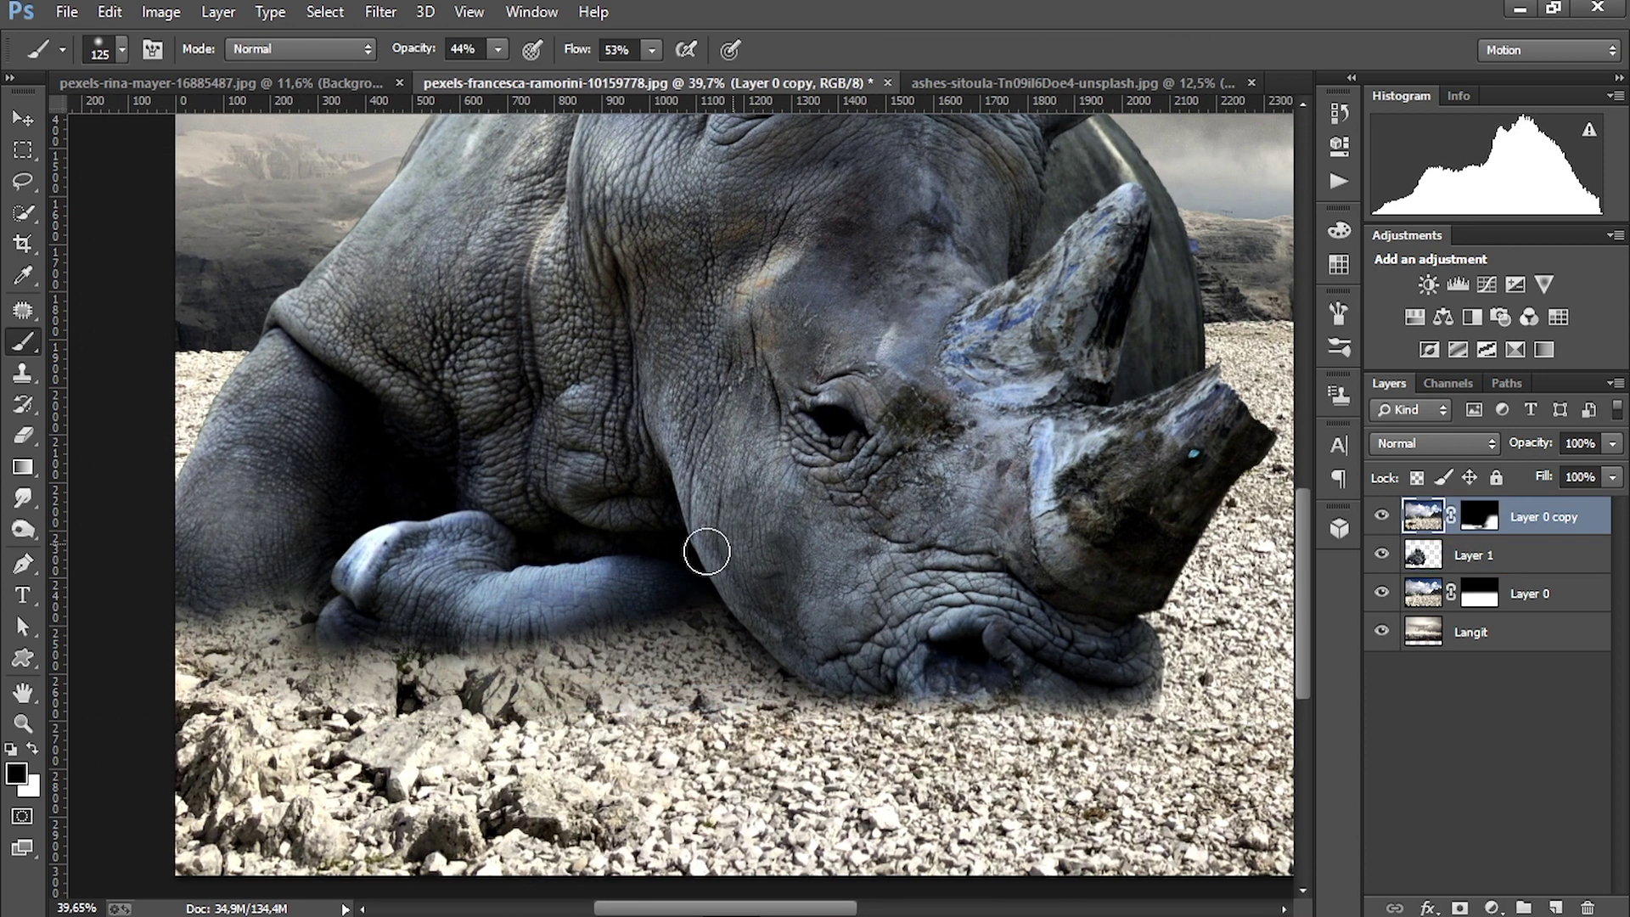
drag(1084, 663, 1041, 691)
scroll(993, 632, down, 8)
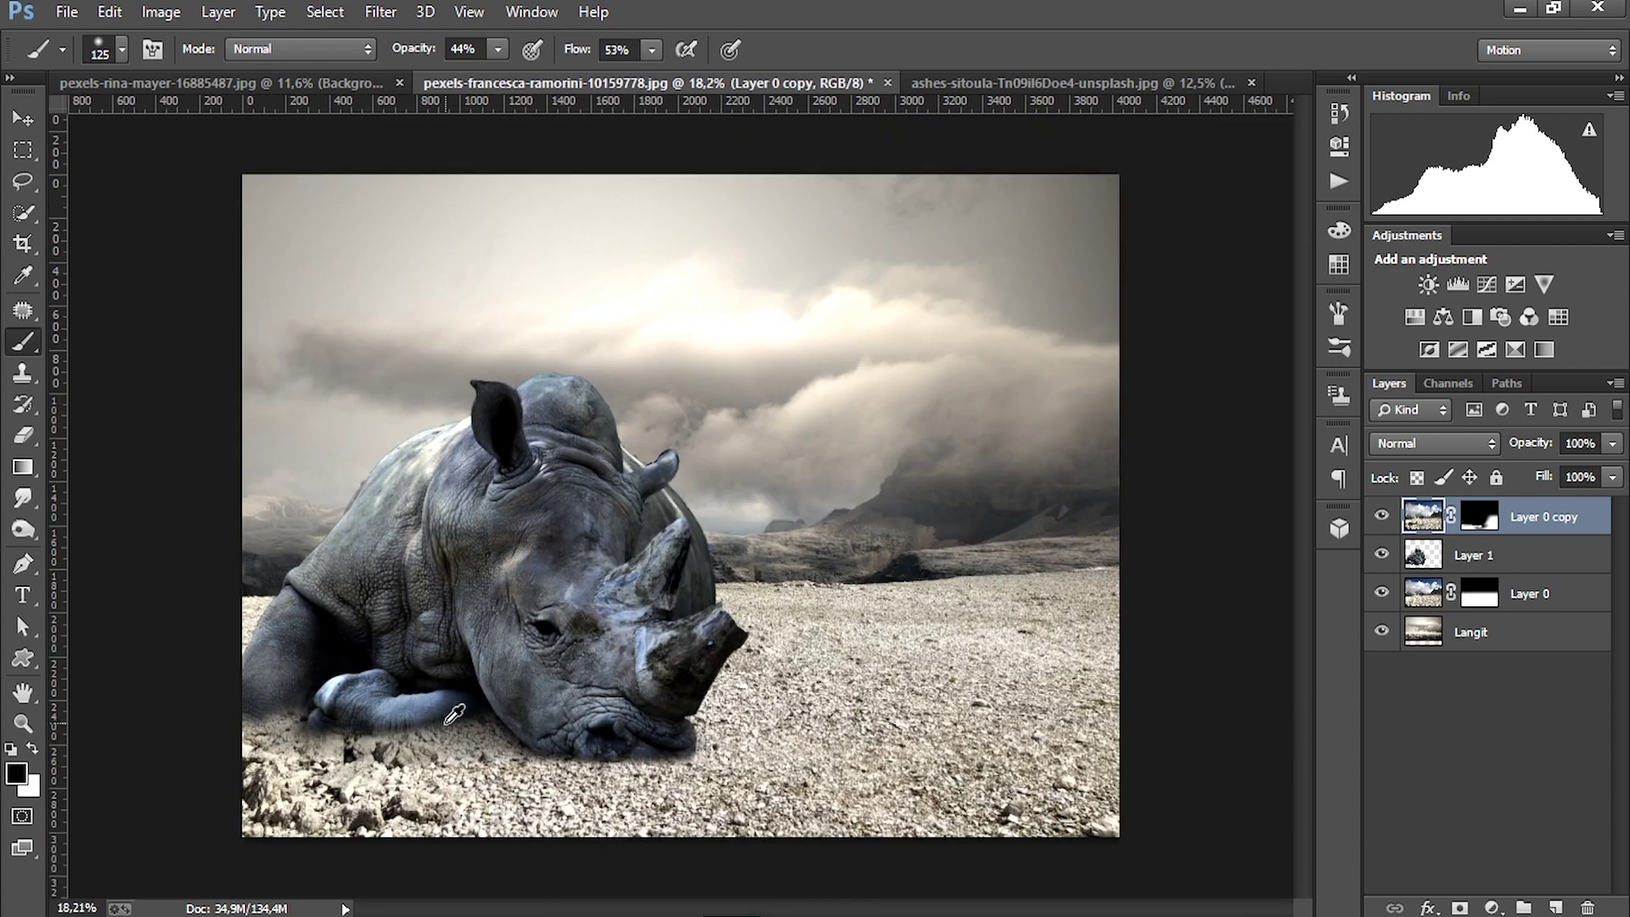
scroll(303, 654, up, 1)
key(bracketright)
key(bracketright)
key(bracketright)
key(bracketright)
key(bracketright)
key(bracketright)
key(bracketright)
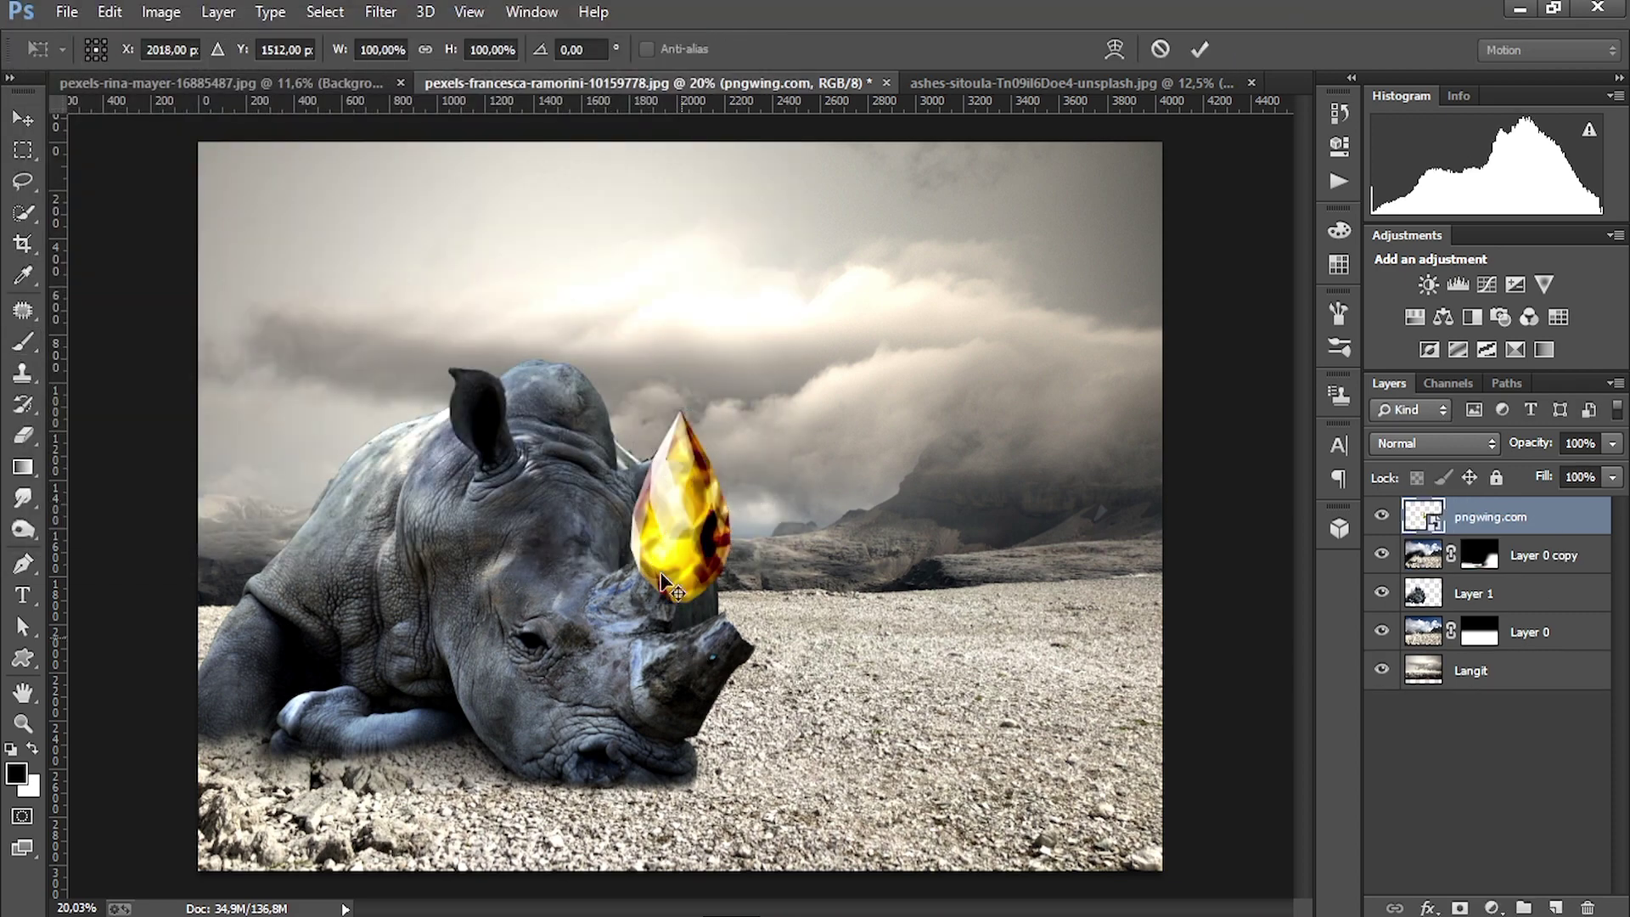
Rotate, resize and position the placed yellow pngwing.com crystal so it covers the rhino's front horn and points along it
drag(737, 401, 779, 438)
drag(735, 543, 763, 665)
drag(796, 553, 788, 611)
scroll(753, 615, up, 10)
scroll(1130, 348, down, 3)
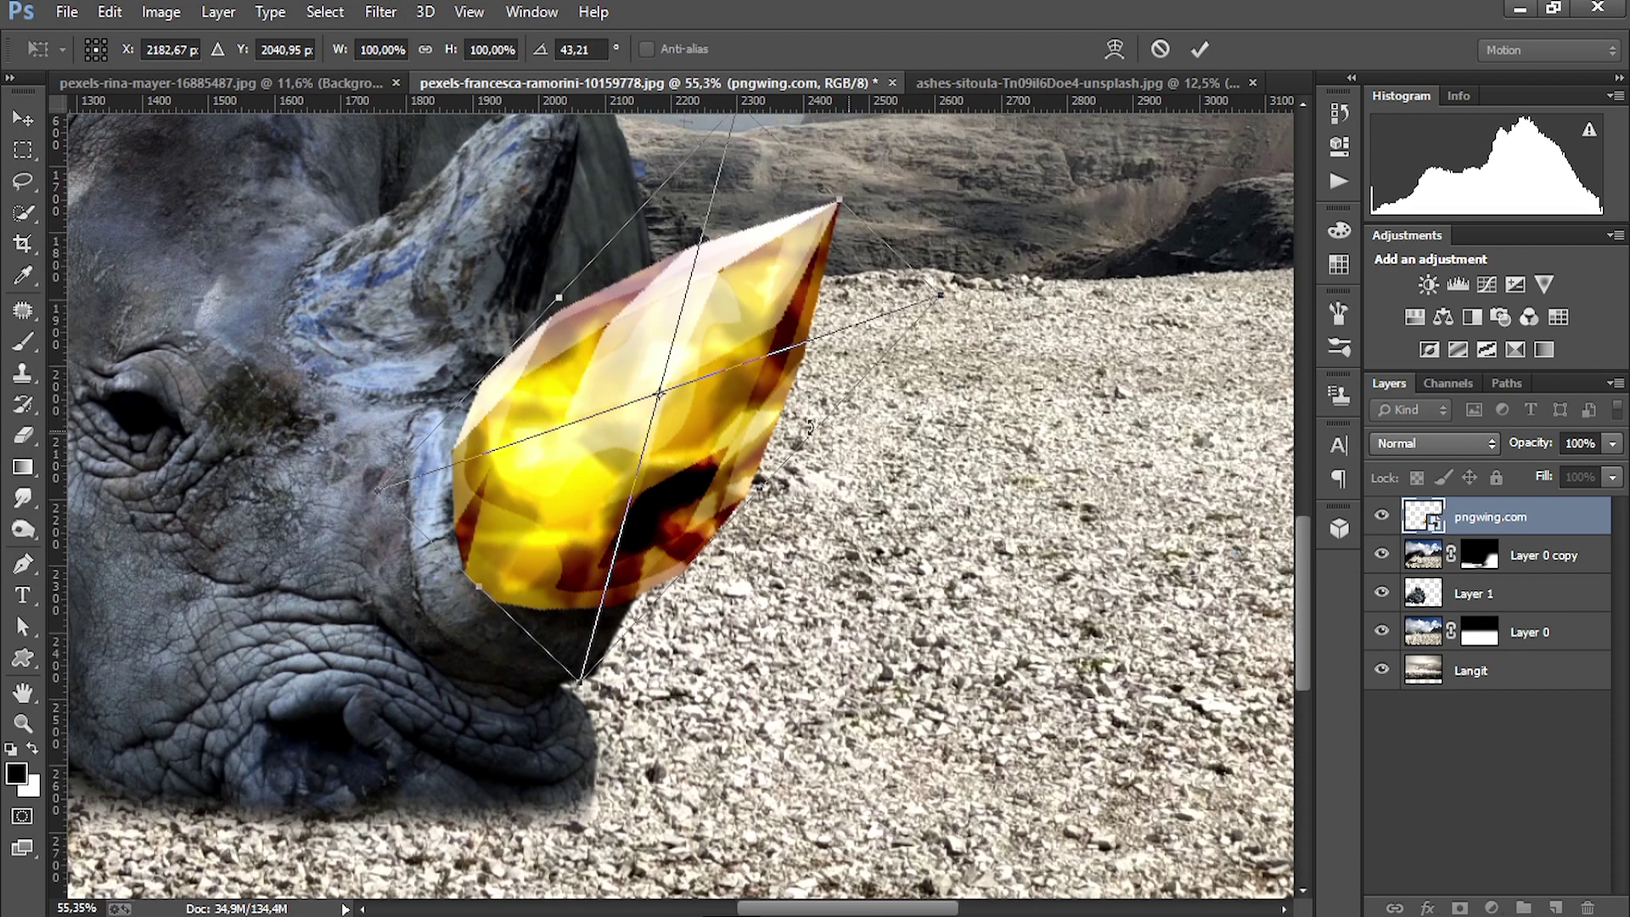
drag(1005, 299, 1012, 321)
drag(764, 357, 769, 351)
drag(951, 307, 984, 297)
drag(803, 406, 805, 409)
key(Return)
Rasterize and rename the crystal layer Kristal, and lower its opacity to 37%
key(b)
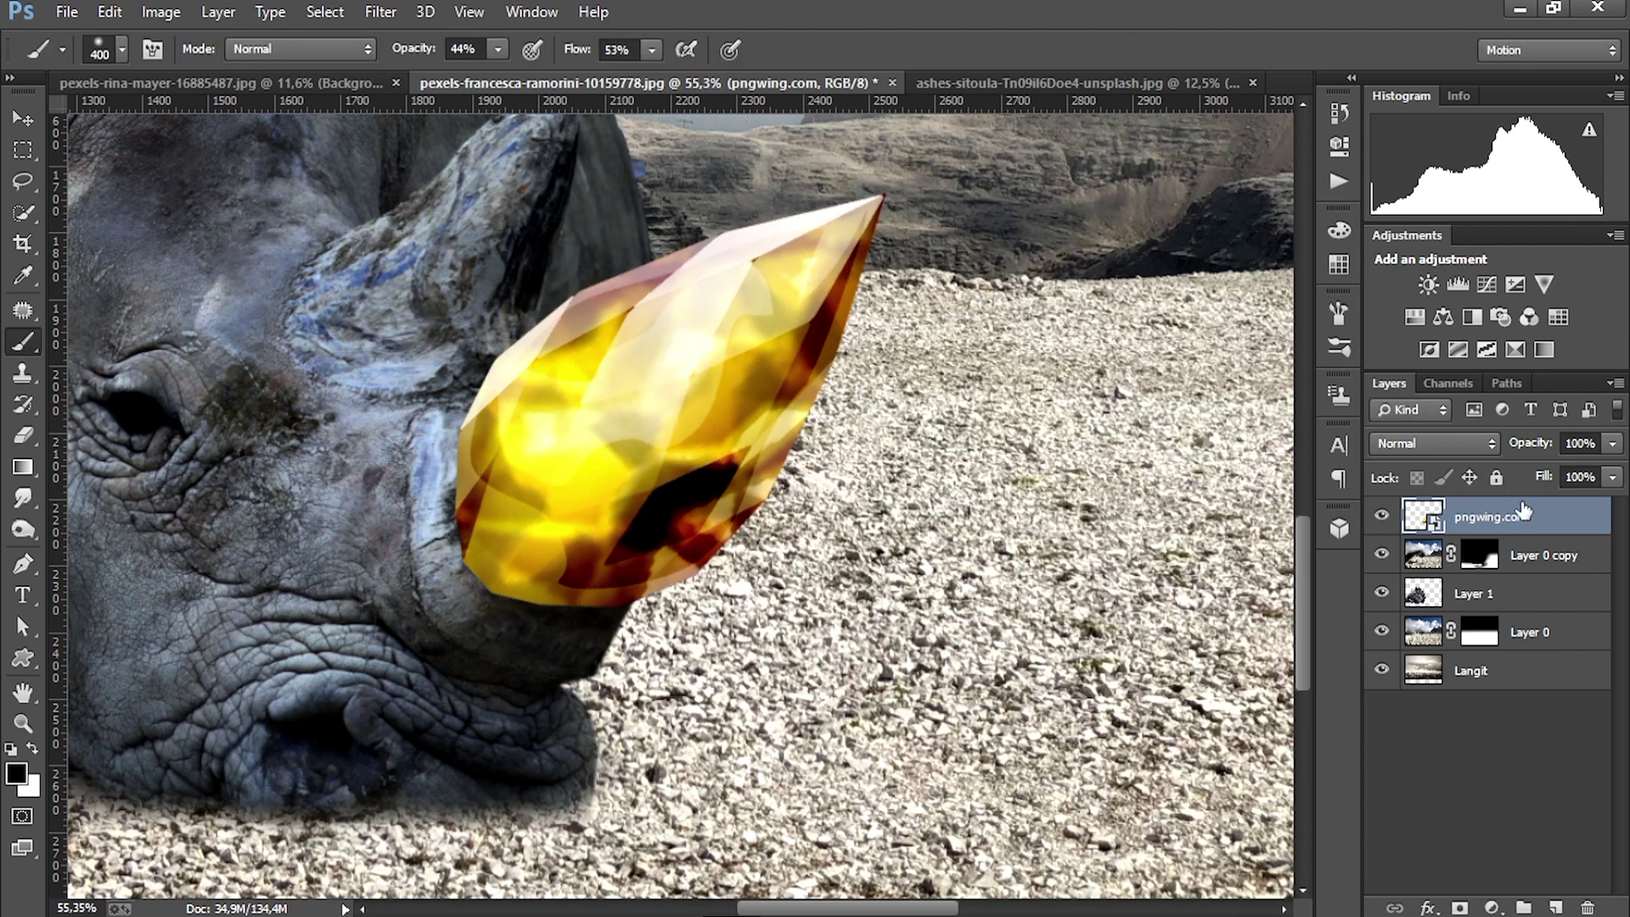
click(1596, 512)
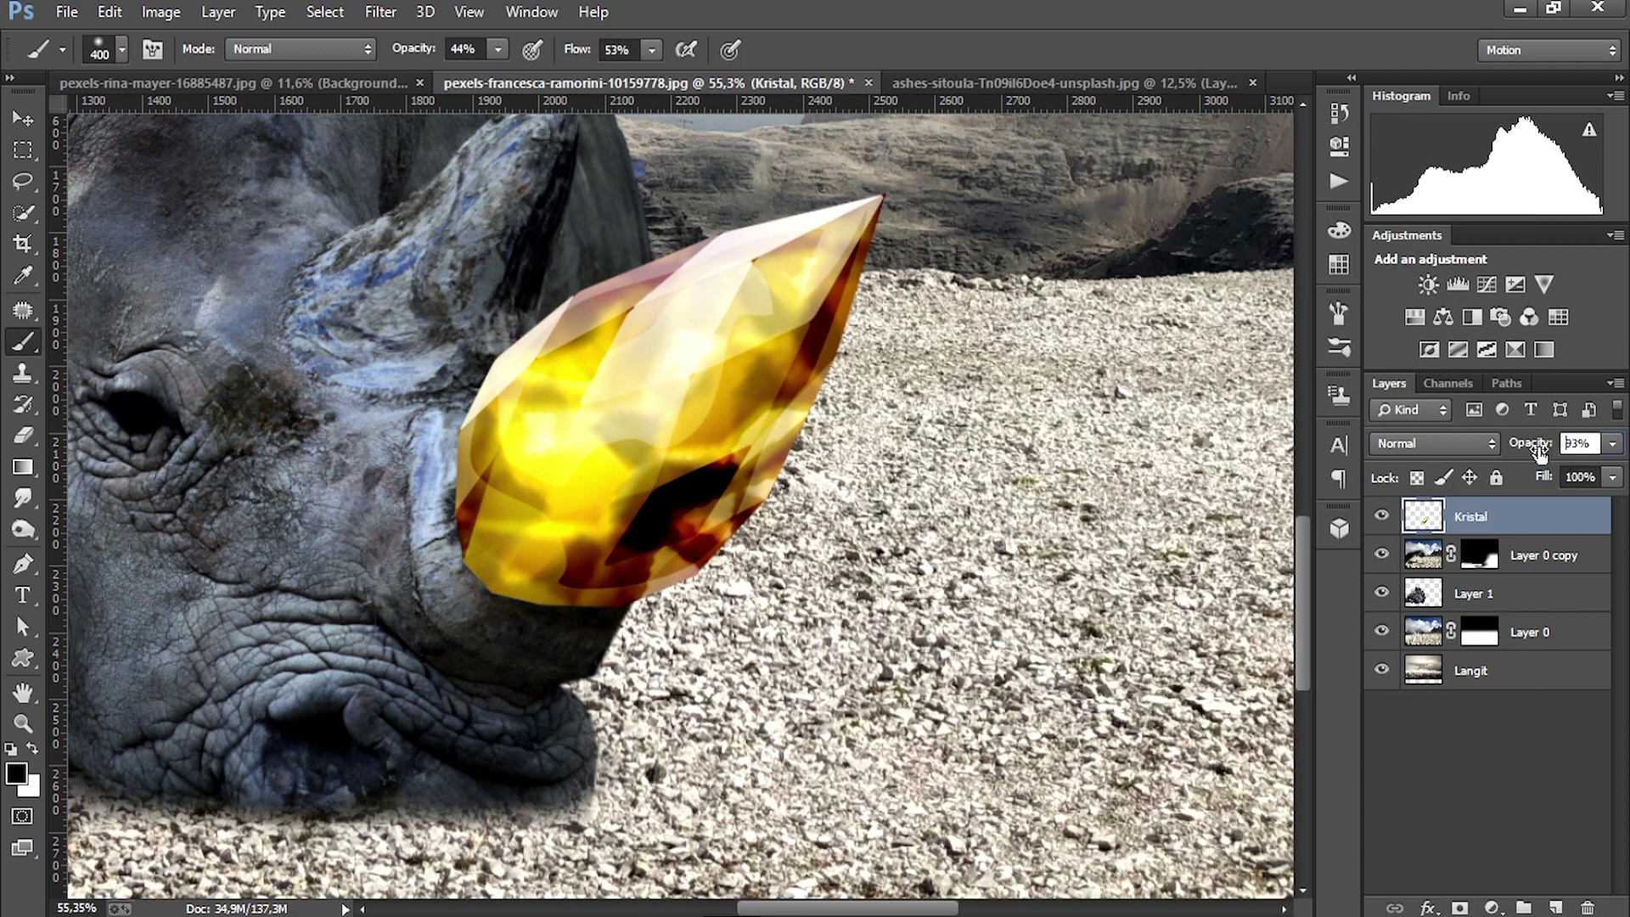
drag(1538, 445, 1482, 456)
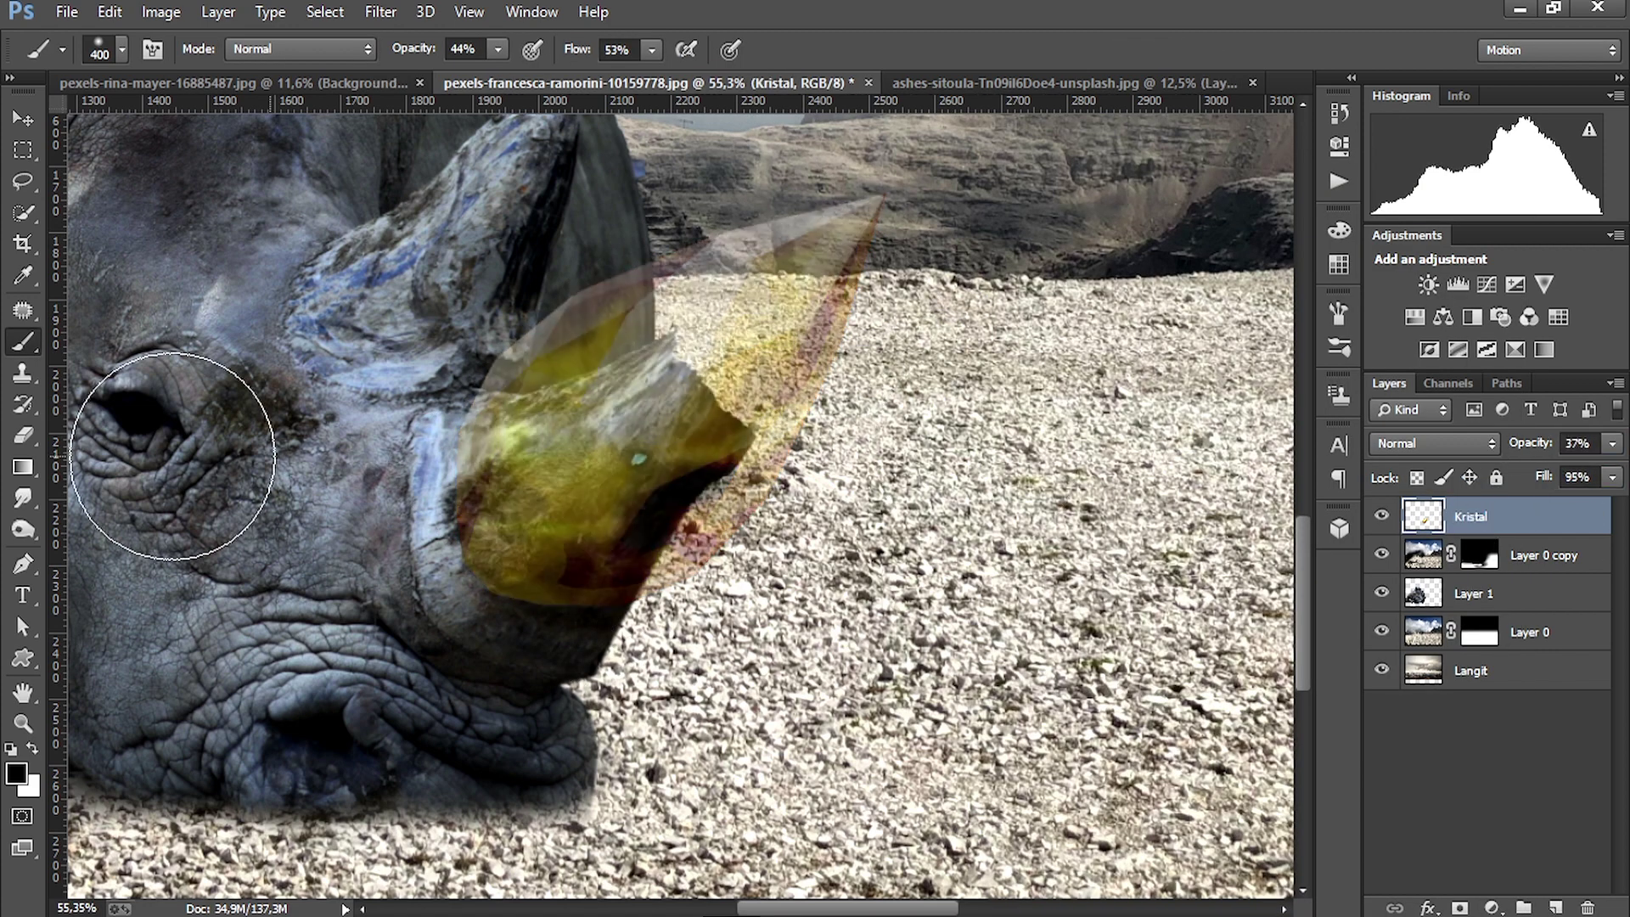
Trace a curved Pen path around the crystal's base along the horn and convert it into a selection
click(22, 564)
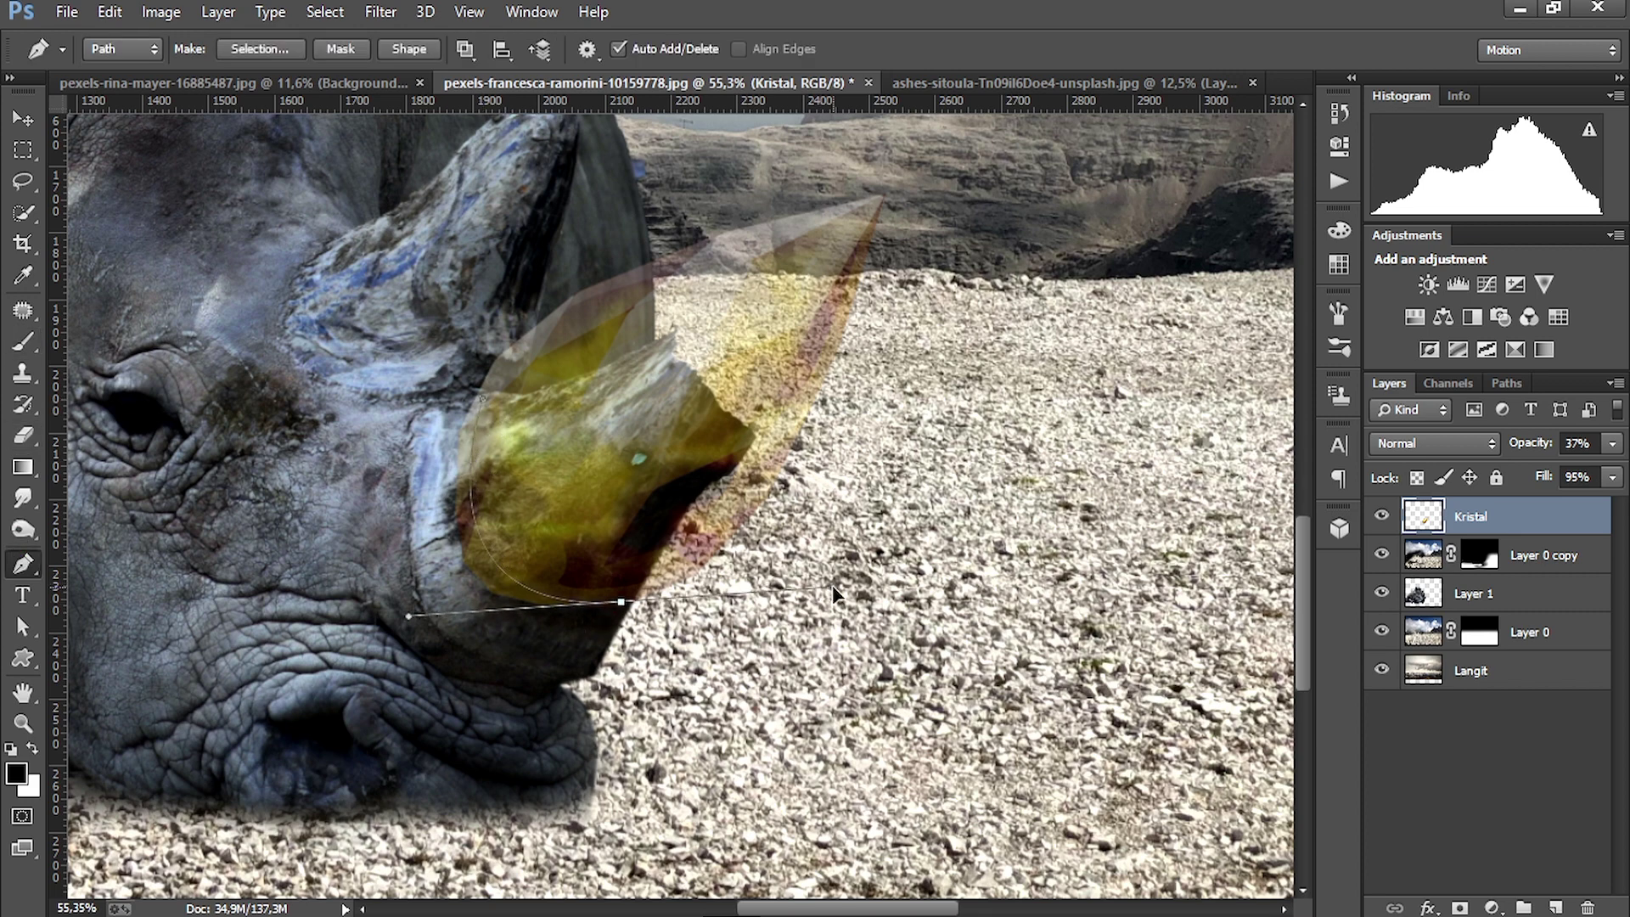
right_click(453, 389)
click(510, 402)
click(939, 252)
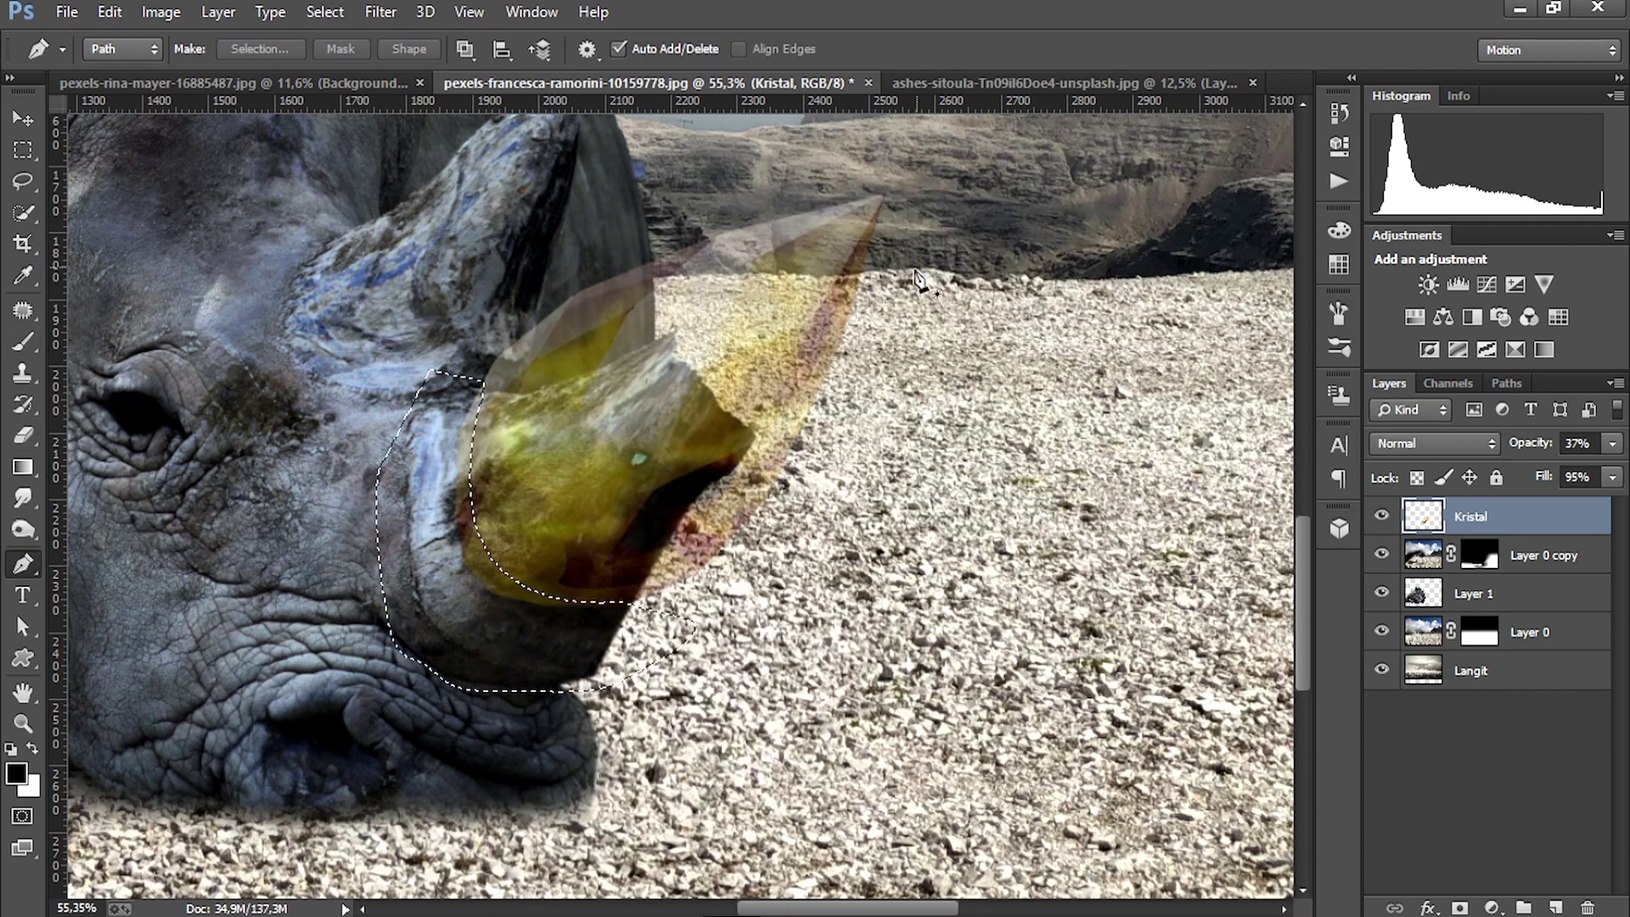
Delete the selected strip at the base of the Kristal layer, deselect, and restore its opacity and fill to 100%
key(Delete)
key(ctrl+d)
drag(1527, 445, 1604, 450)
drag(1543, 478, 1623, 485)
Warp the crystal slightly so its rounded base and lower edge fit the rhino's horn
key(ctrl+t)
right_click(574, 393)
click(624, 571)
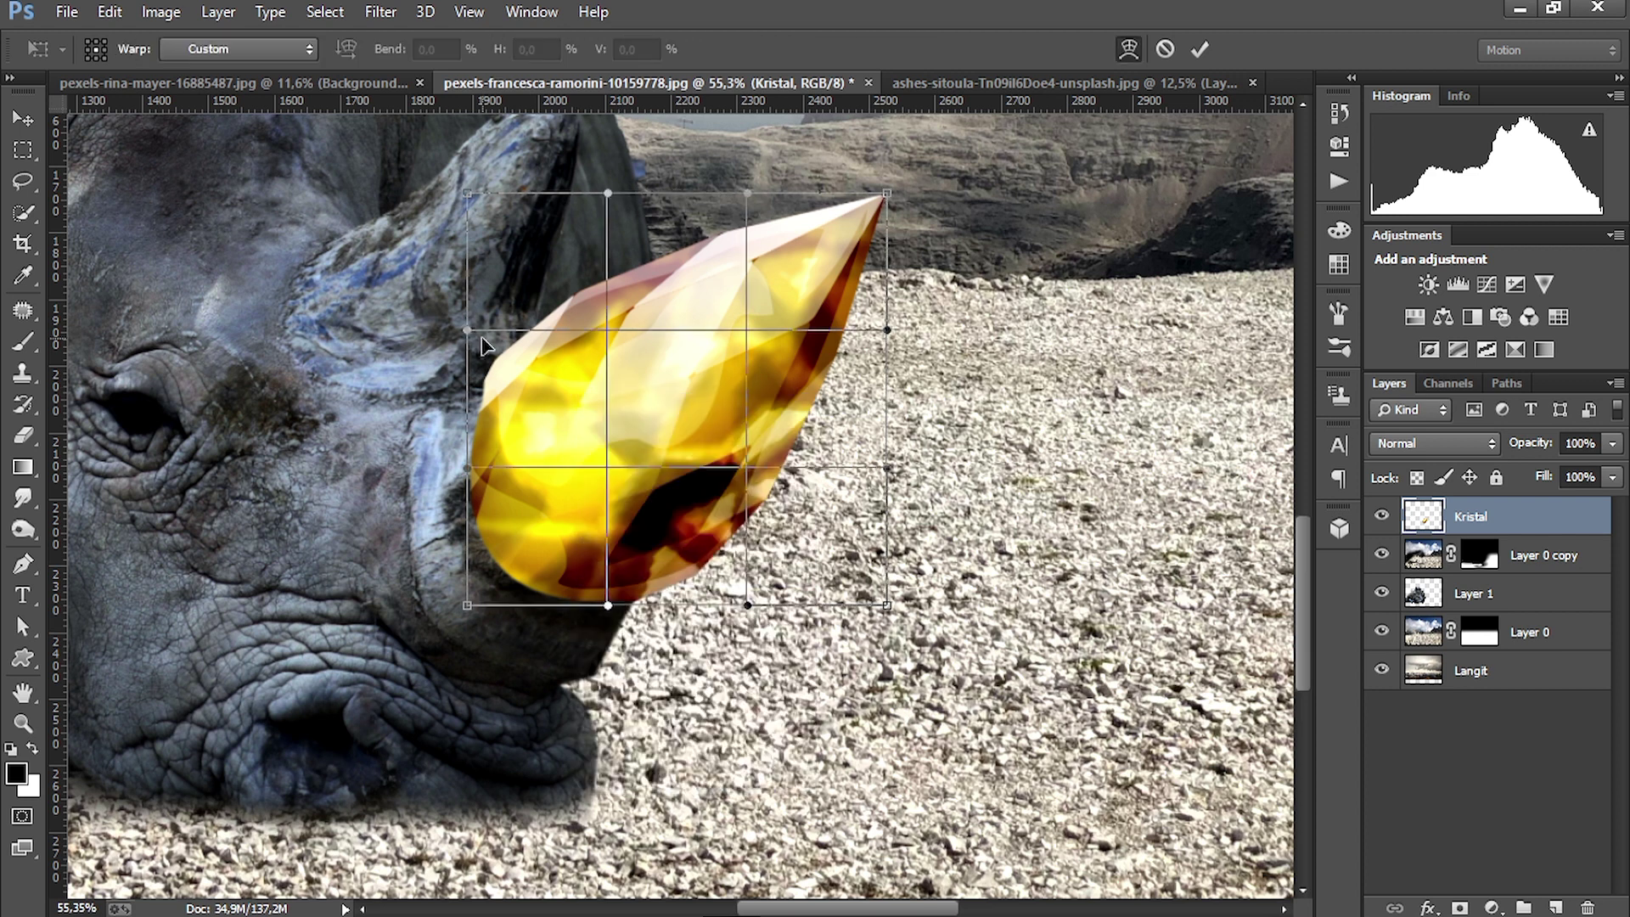
drag(467, 331, 481, 347)
drag(466, 195, 481, 214)
drag(481, 347, 479, 374)
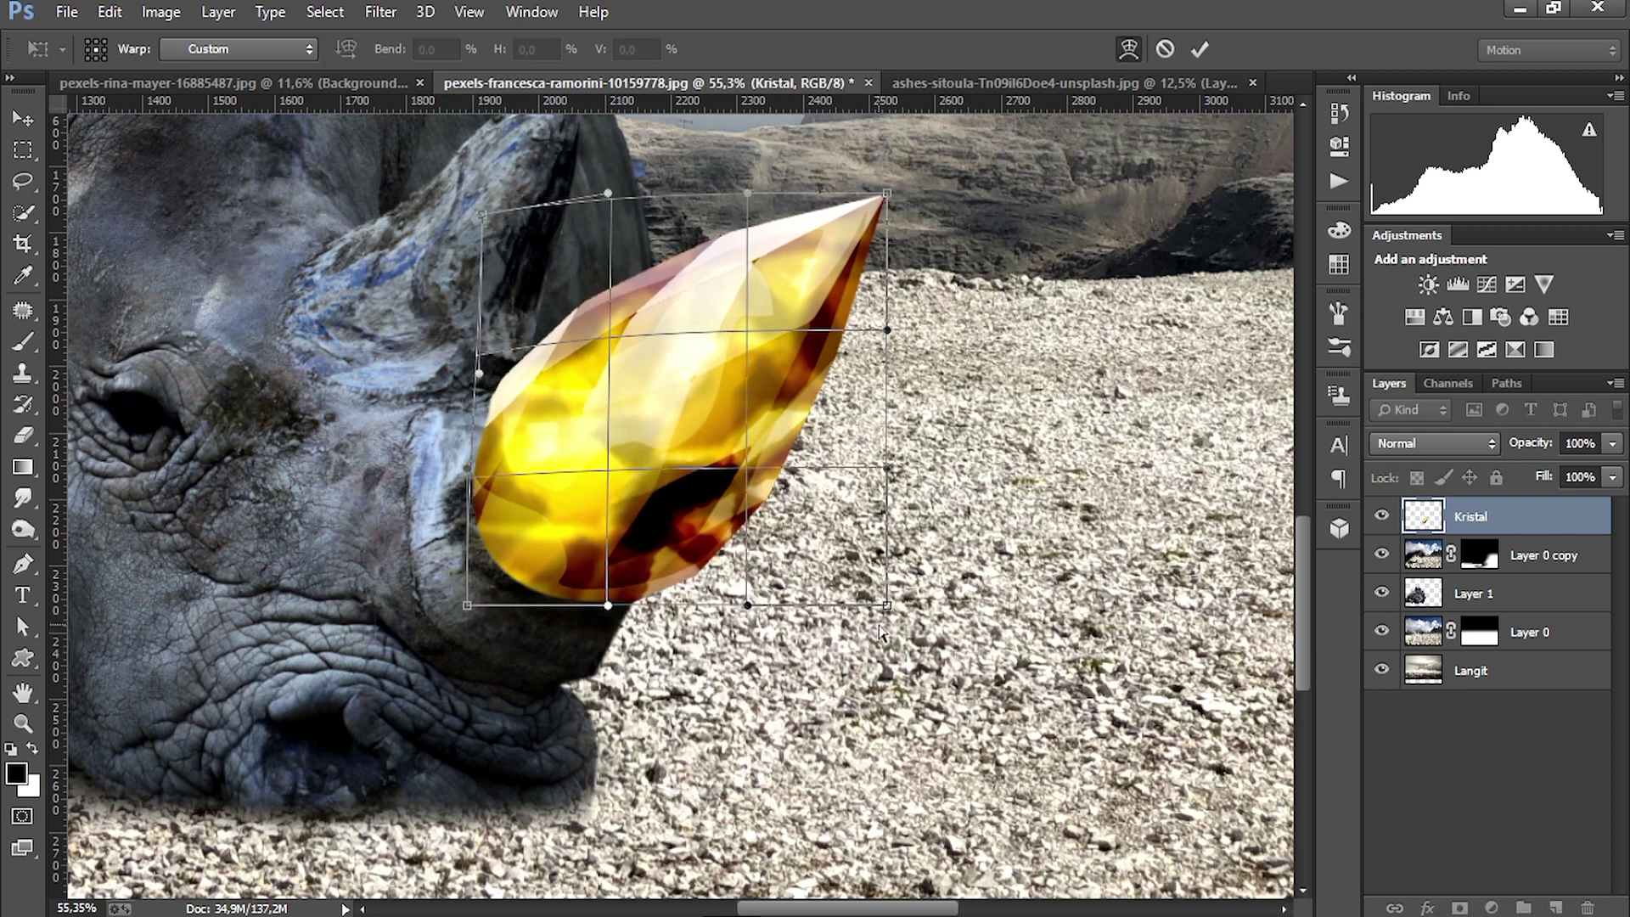
drag(886, 605, 877, 597)
drag(747, 605, 738, 609)
drag(608, 605, 596, 611)
click(1200, 49)
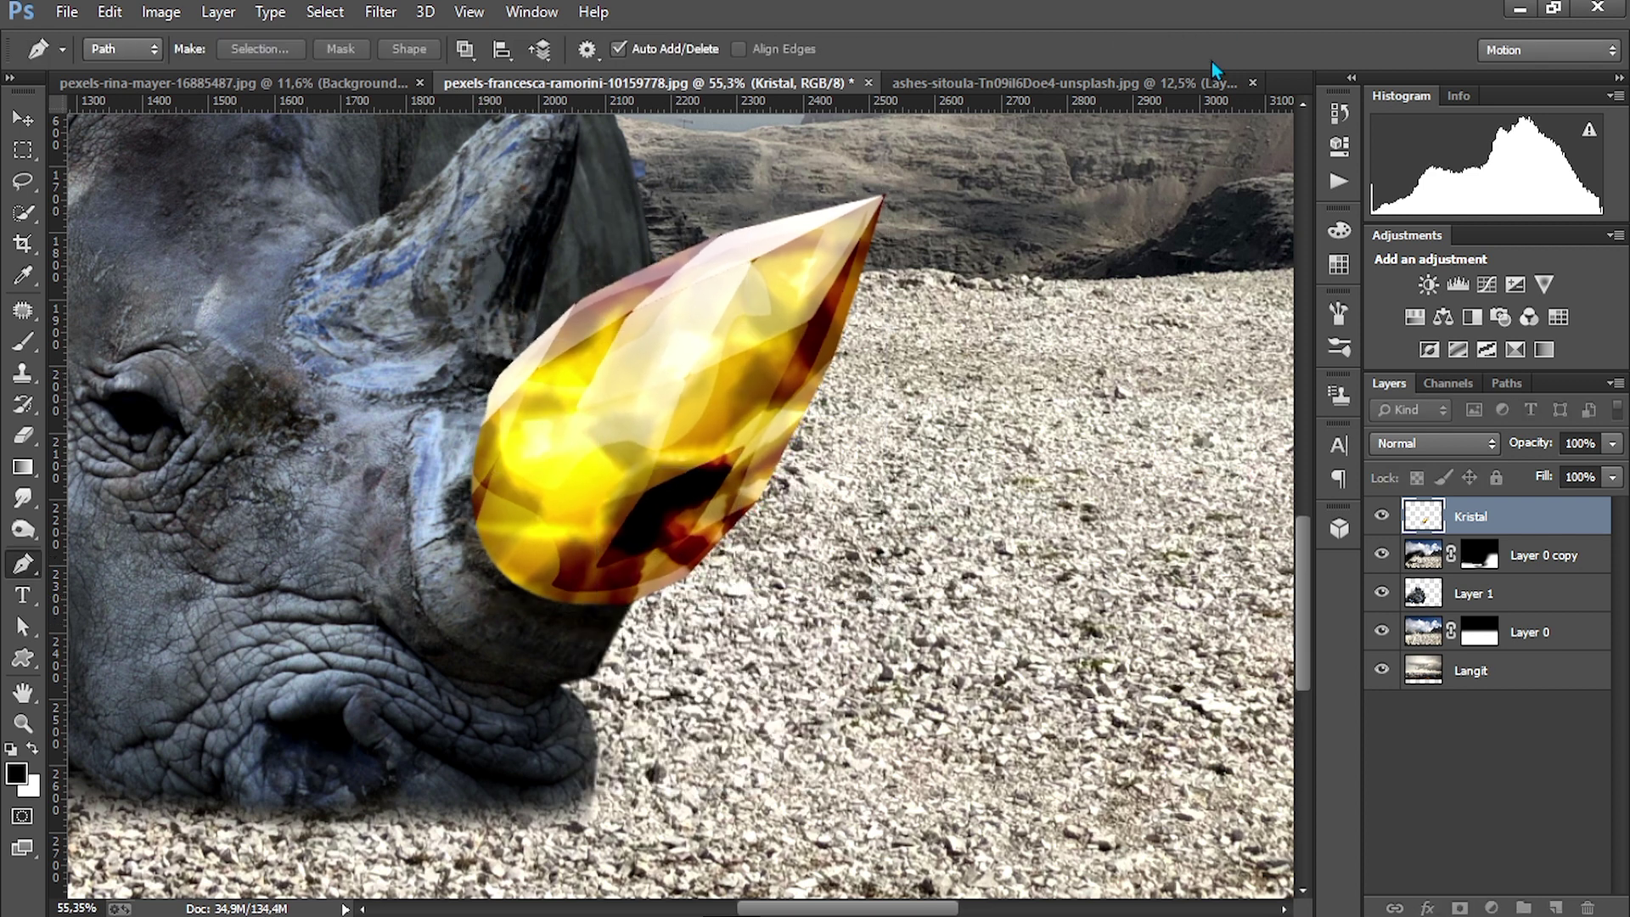
Add a layer beneath Kristal and paint a black shadow around the crystal's base with a 90 px brush
ctrl+click(1556, 908)
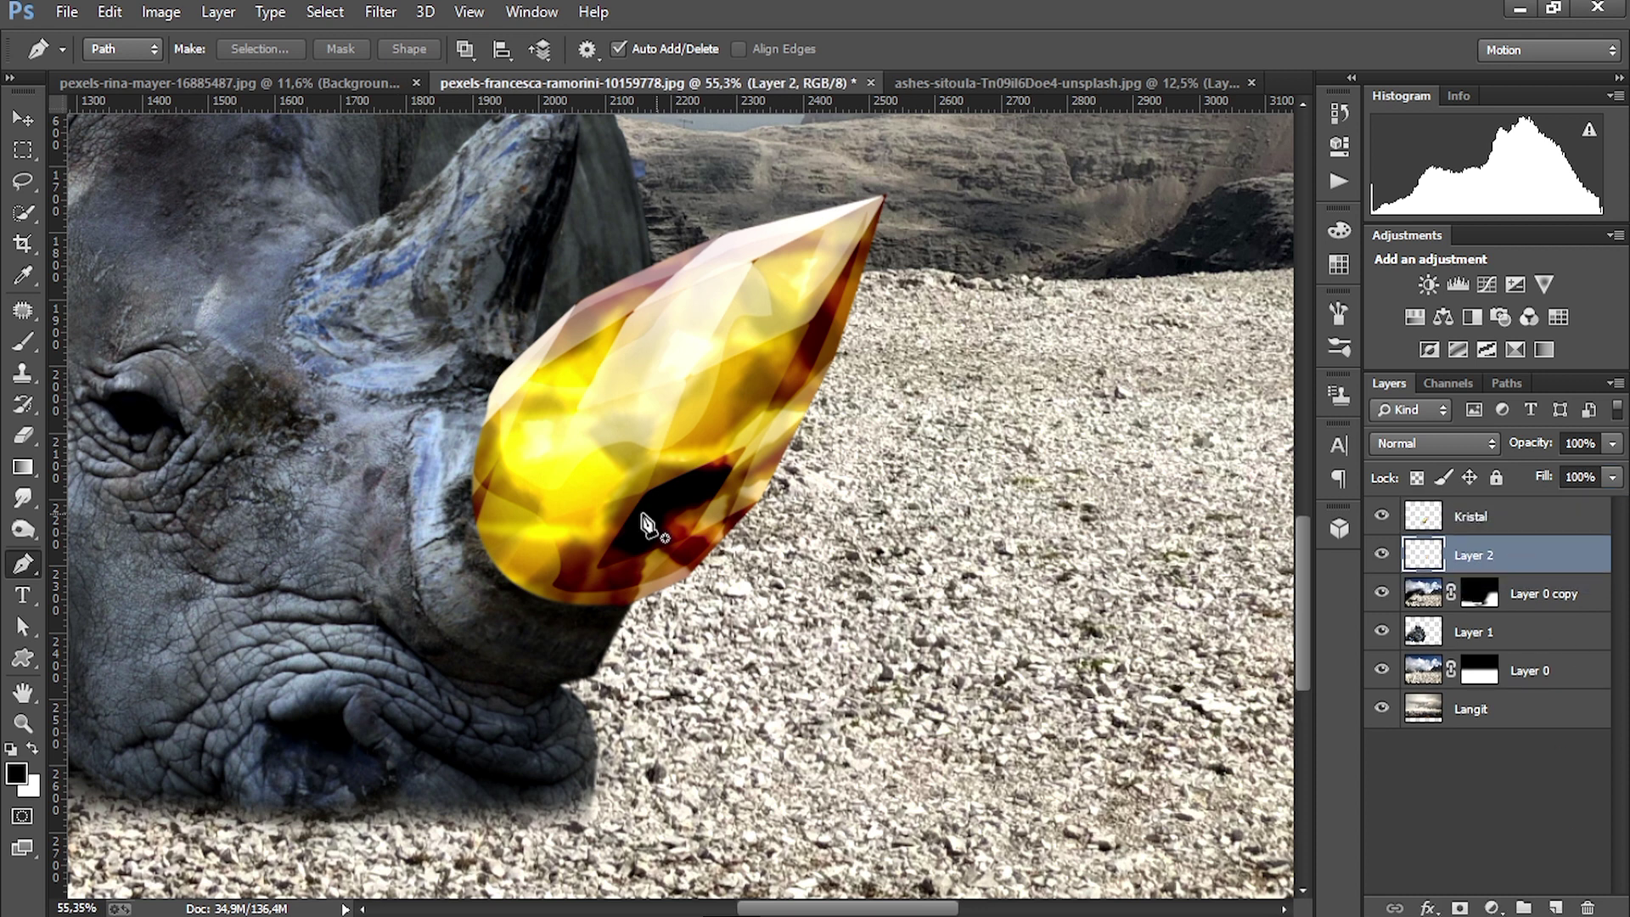
key(b)
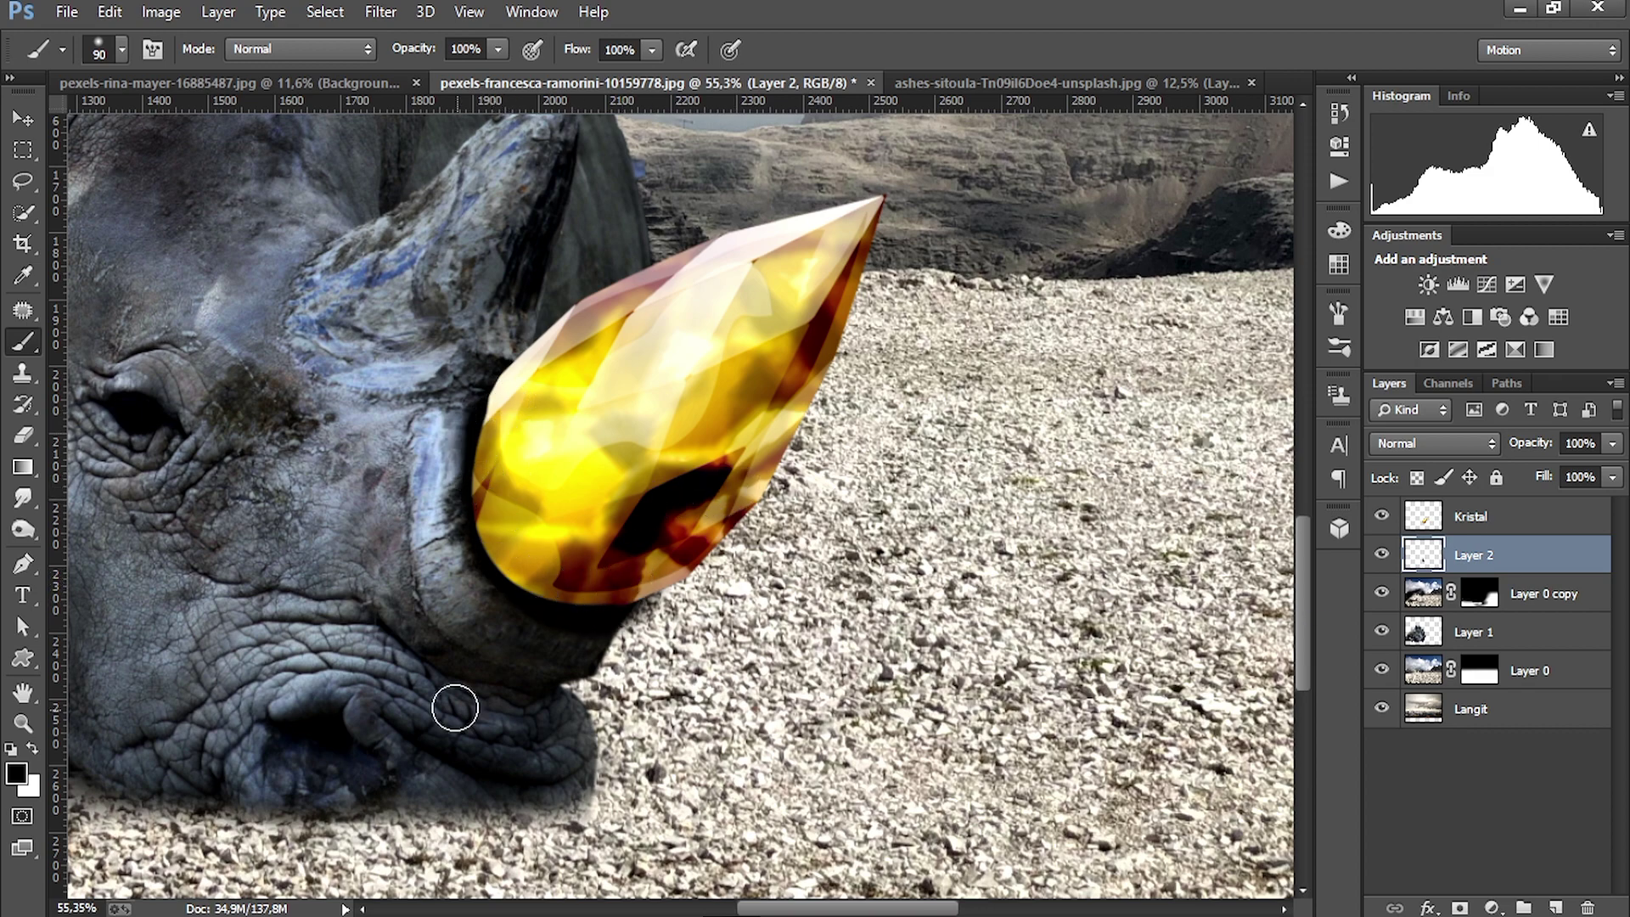
scroll(455, 708, down, 10)
scroll(679, 730, up, 6)
Transform the Kristal layer again, pulling its base slightly toward the rhino's muzzle
click(1478, 518)
key(ctrl+t)
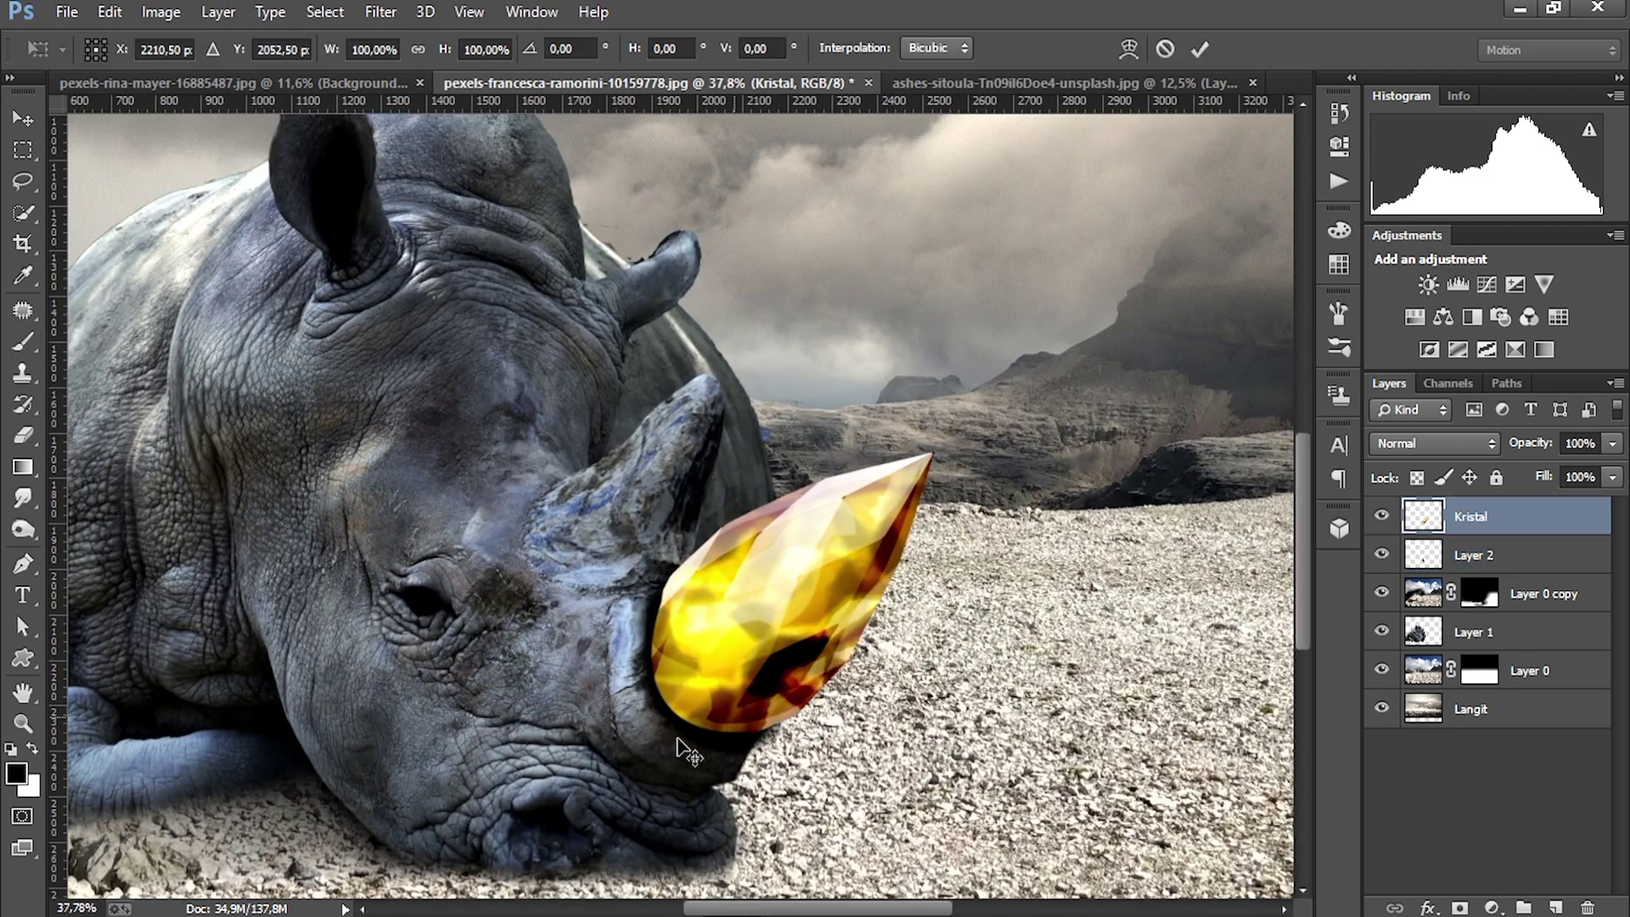
right_click(683, 747)
click(730, 475)
drag(652, 551, 644, 551)
click(1200, 50)
Mask Layer 2 and refine the shadow around the crystal's base, lowering the brush's opacity and flow to 50%
click(1482, 556)
key(x)
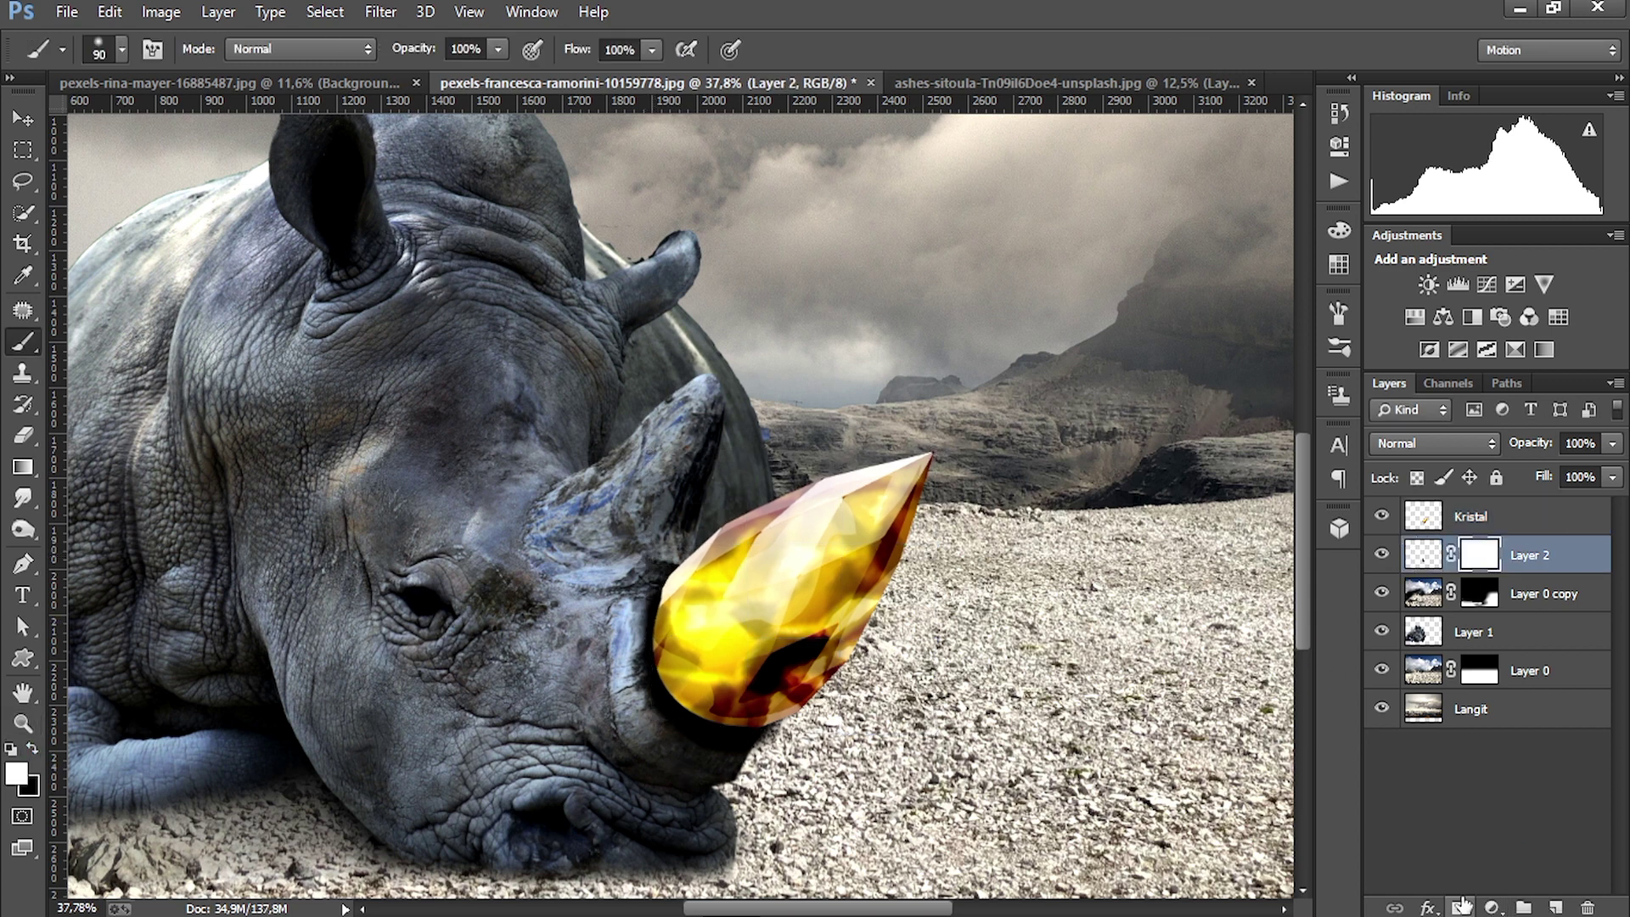
key(x)
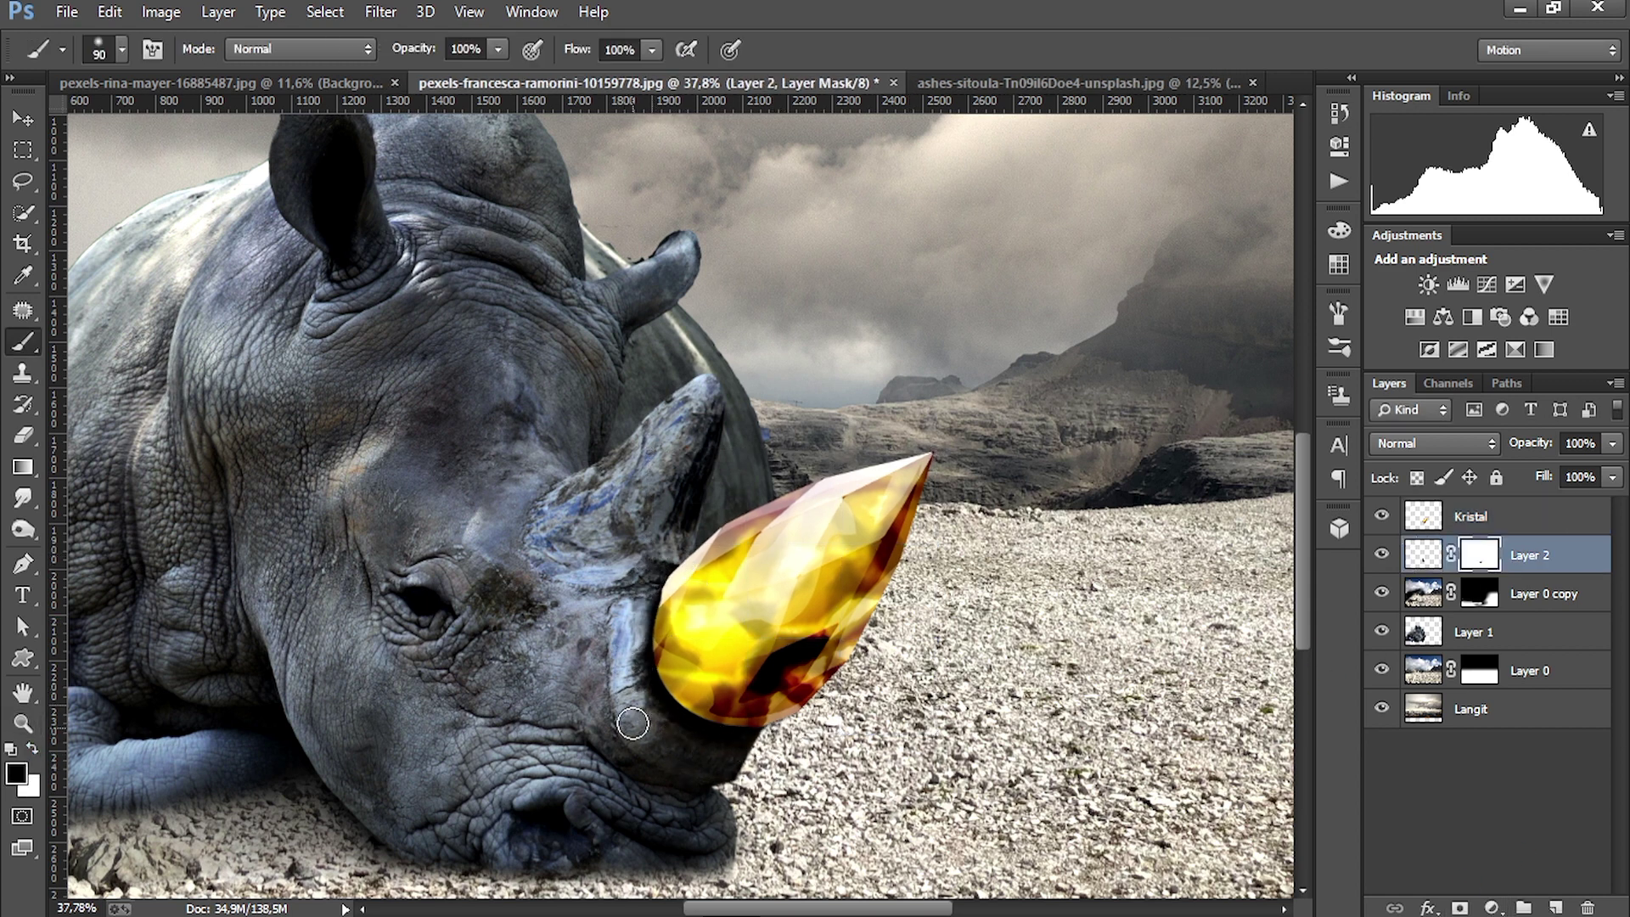
click(33, 748)
click(1423, 555)
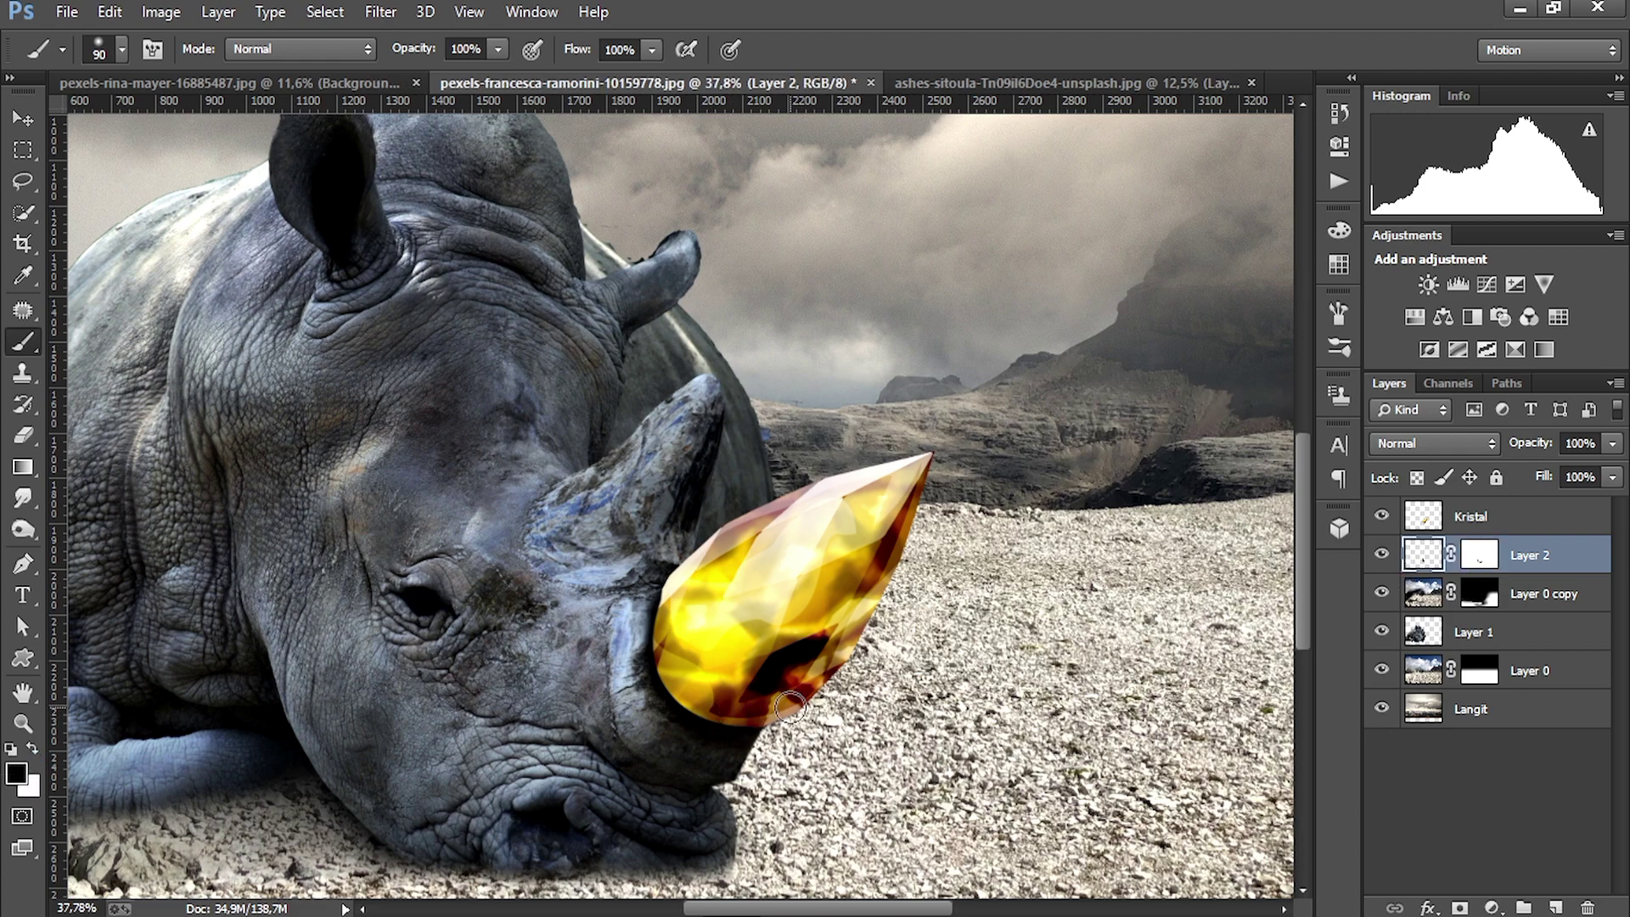
scroll(741, 751, down, 2)
scroll(716, 751, up, 2)
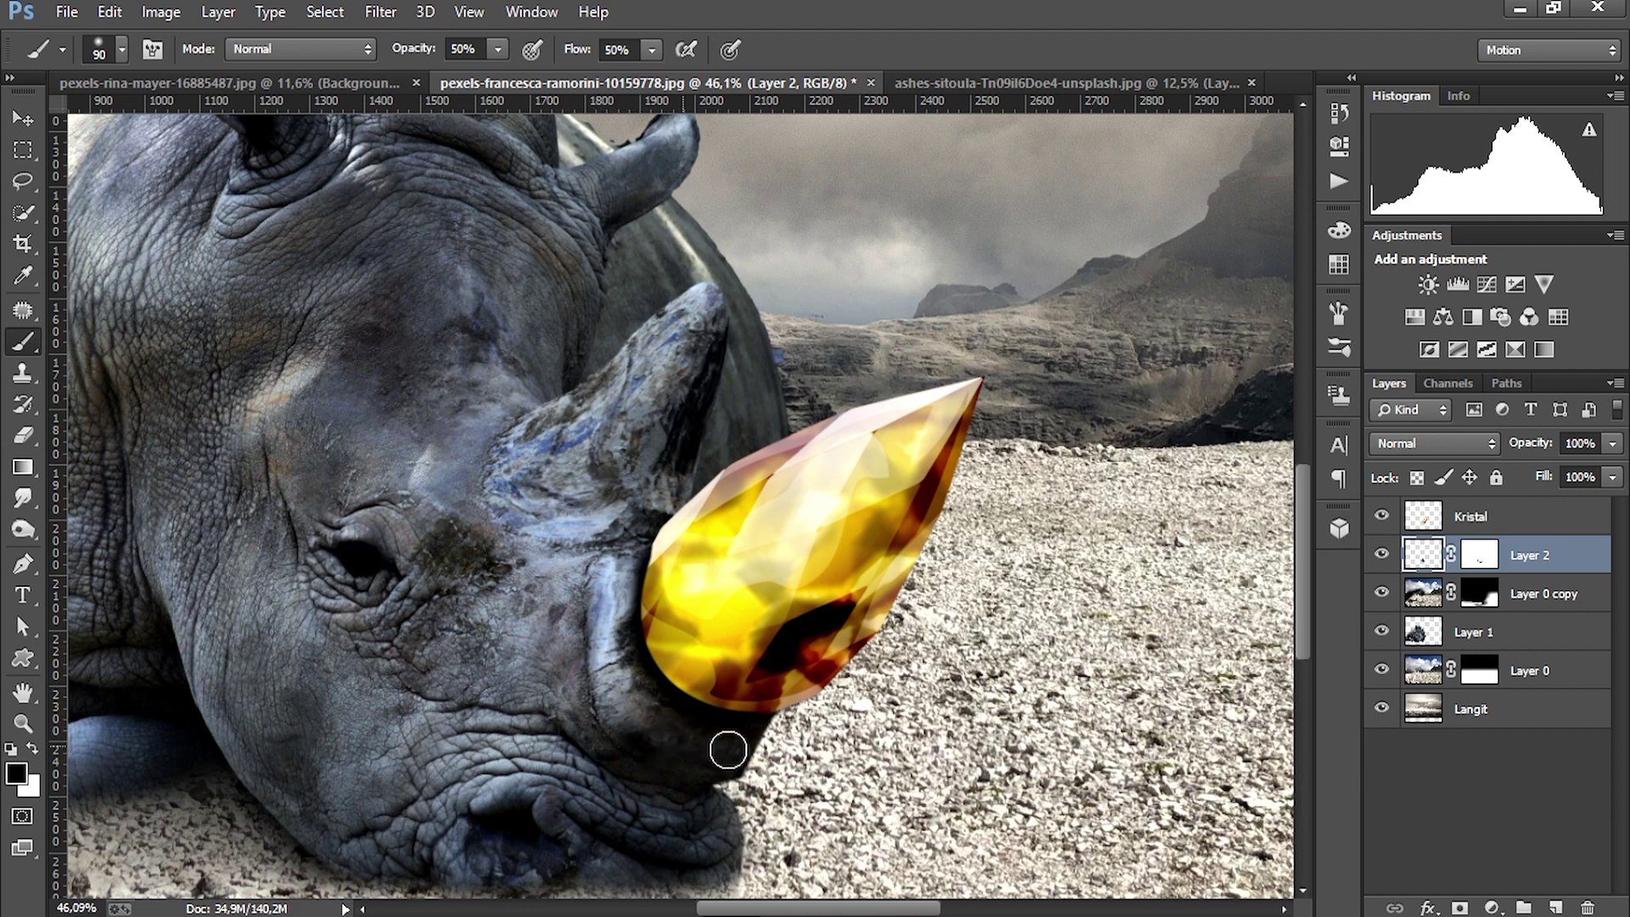
scroll(582, 624, down, 4)
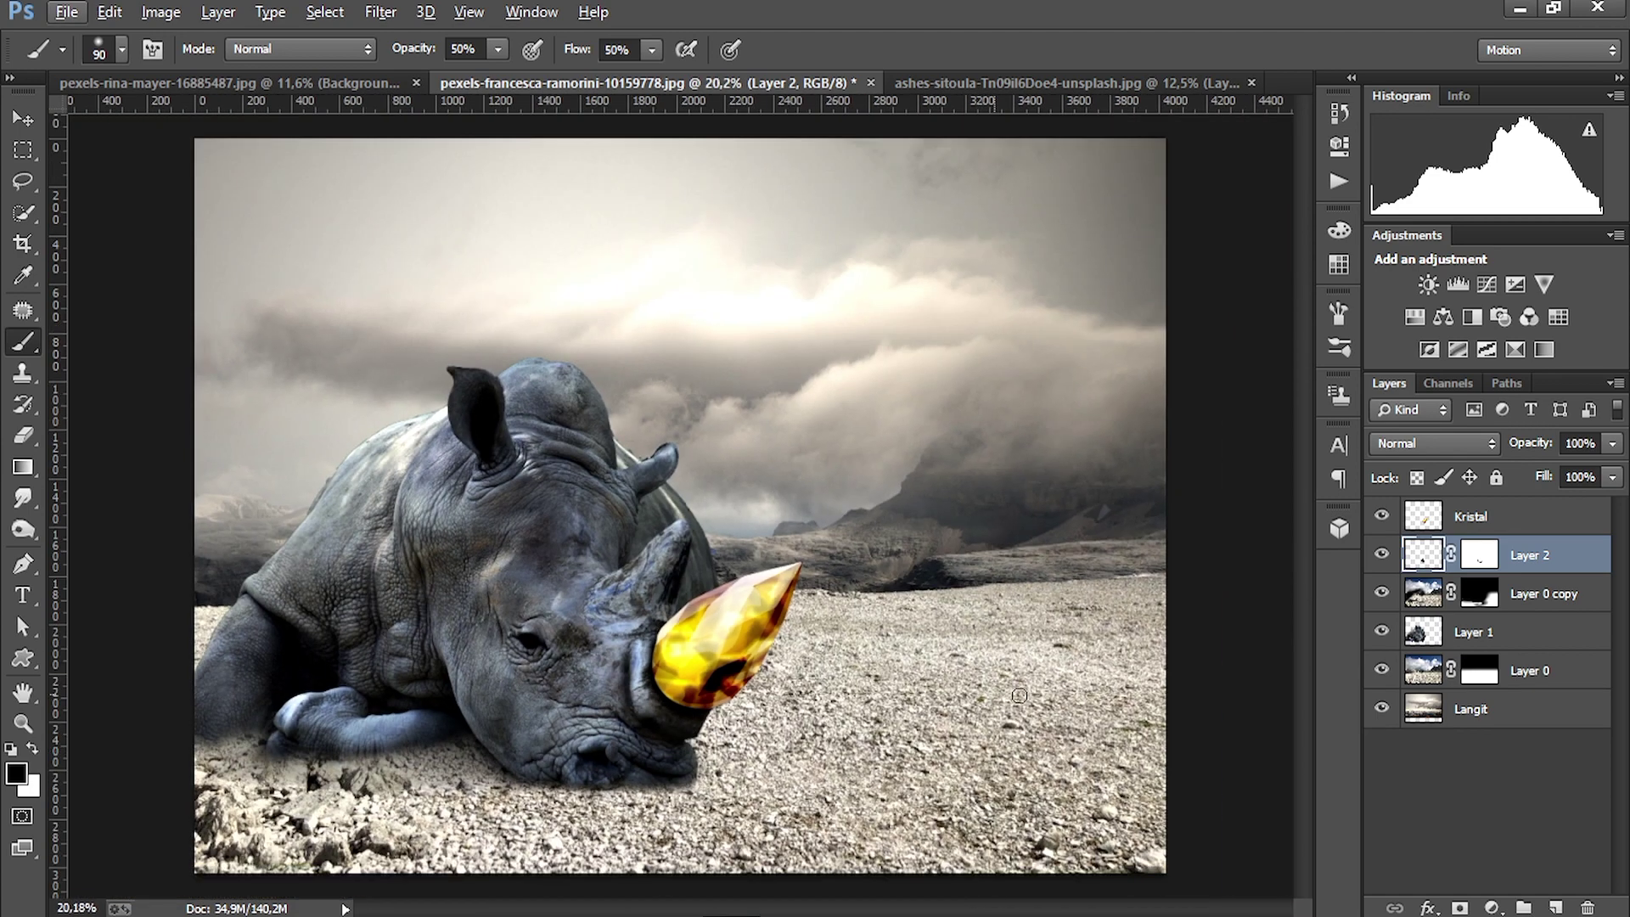
Add a Color Lookup adjustment above Kristal with the Moonlight.3DL look, unclipped so it affects the whole scene
key(v)
click(1519, 605)
click(1549, 529)
click(1491, 908)
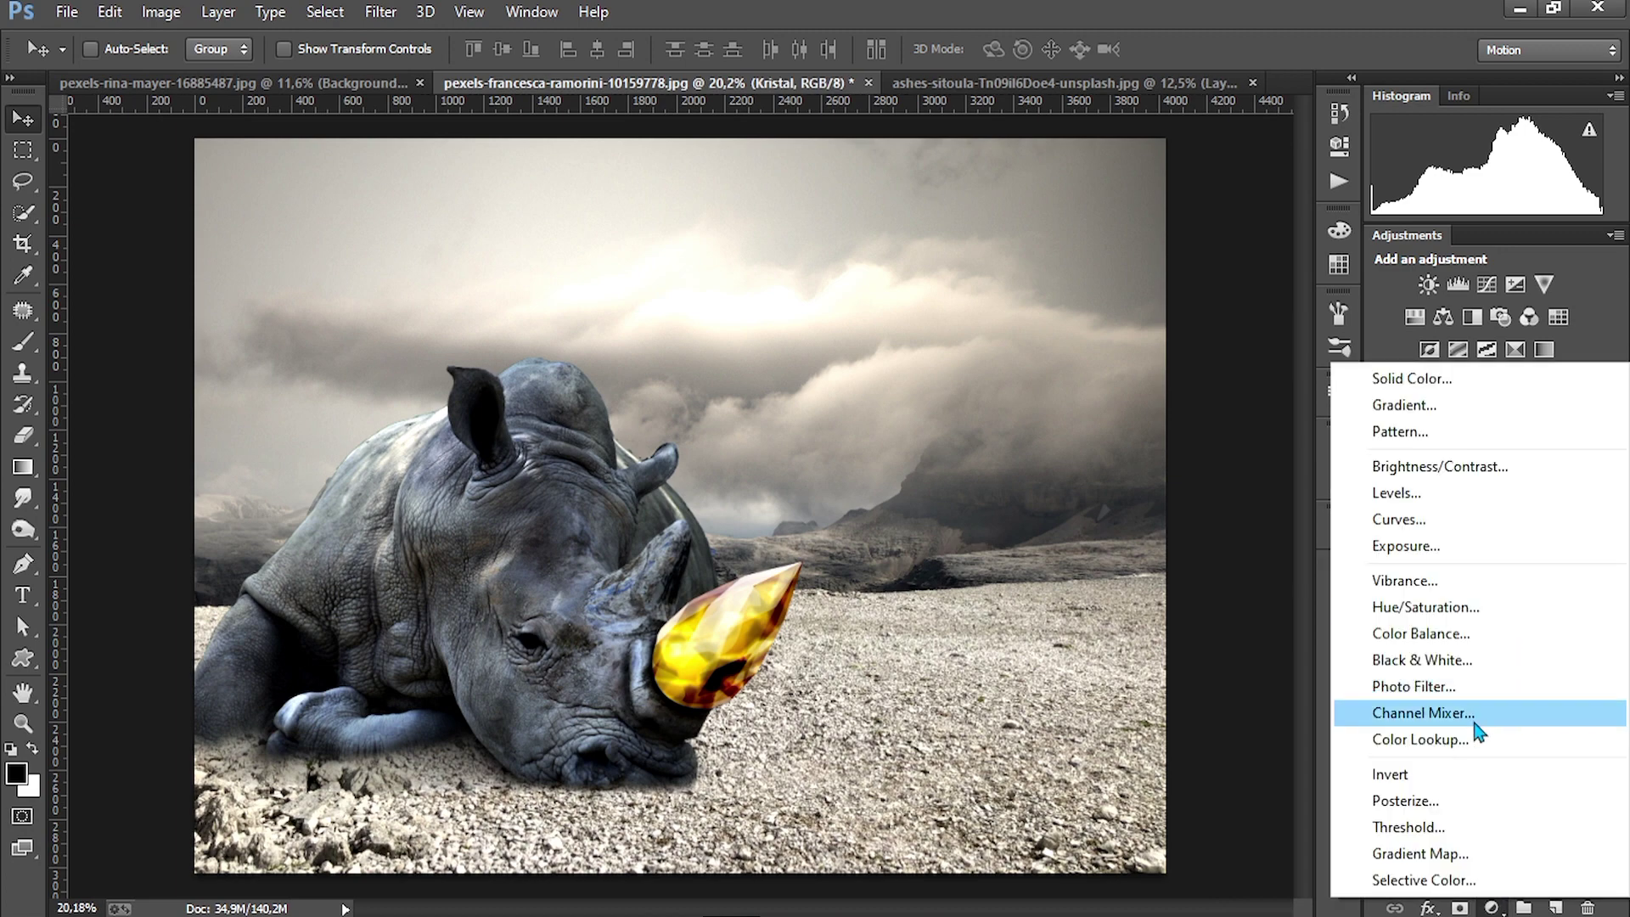
click(1392, 648)
click(1225, 171)
click(1273, 768)
click(1129, 501)
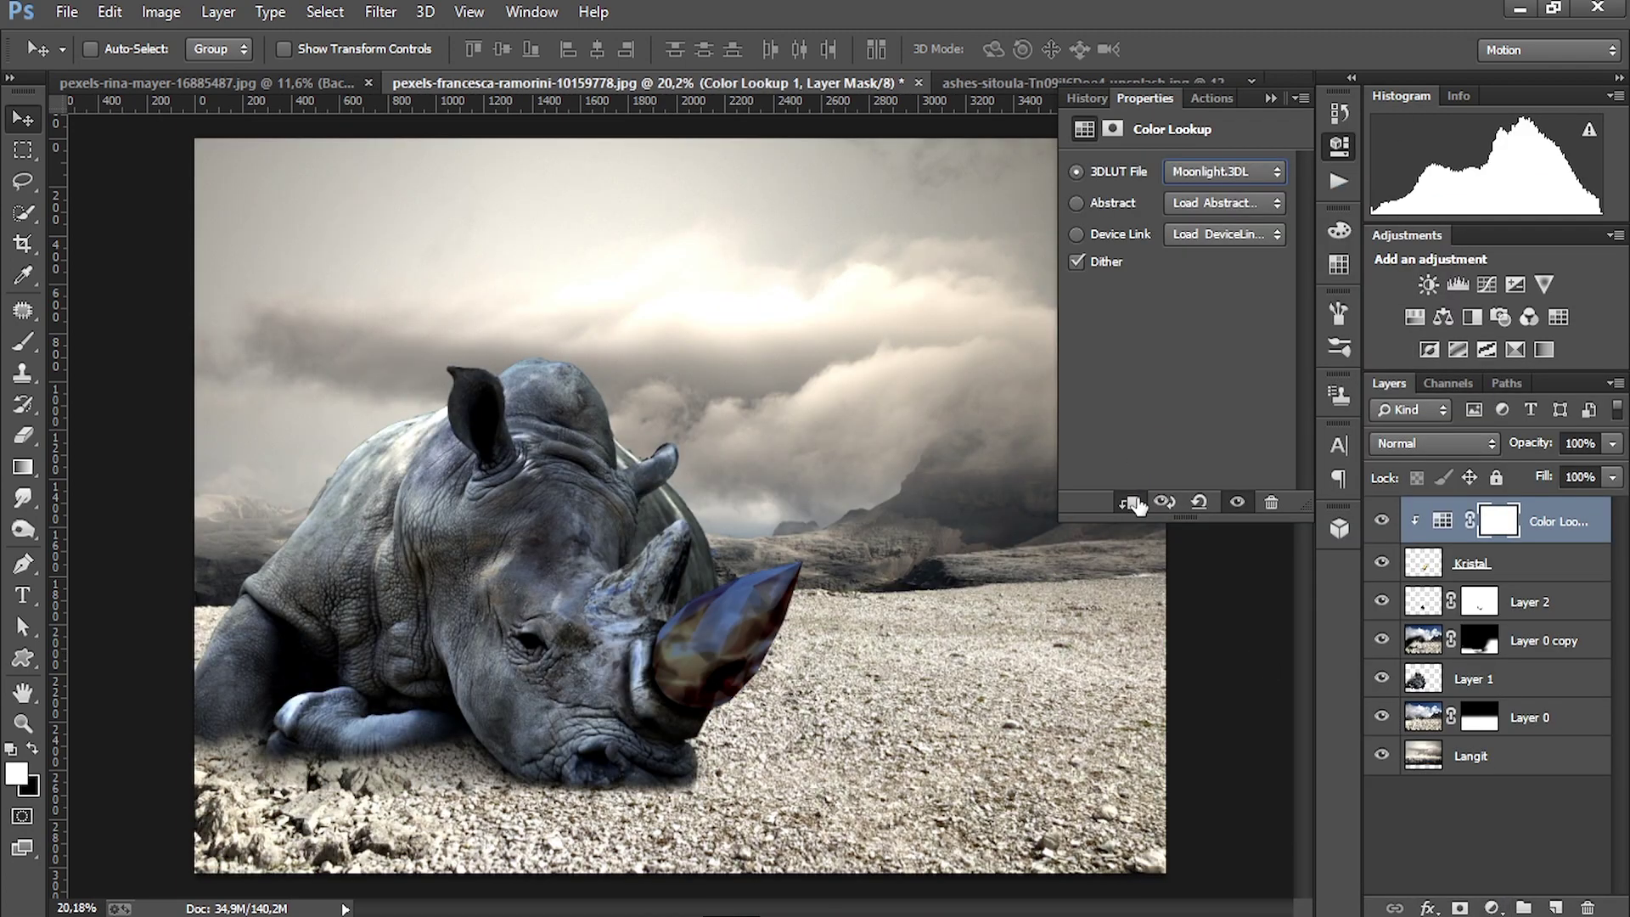
click(1128, 502)
click(1271, 98)
Paint black on the Color Lookup 1 mask over the crystal with a 400 px brush to bring back its yellow glow
key(b)
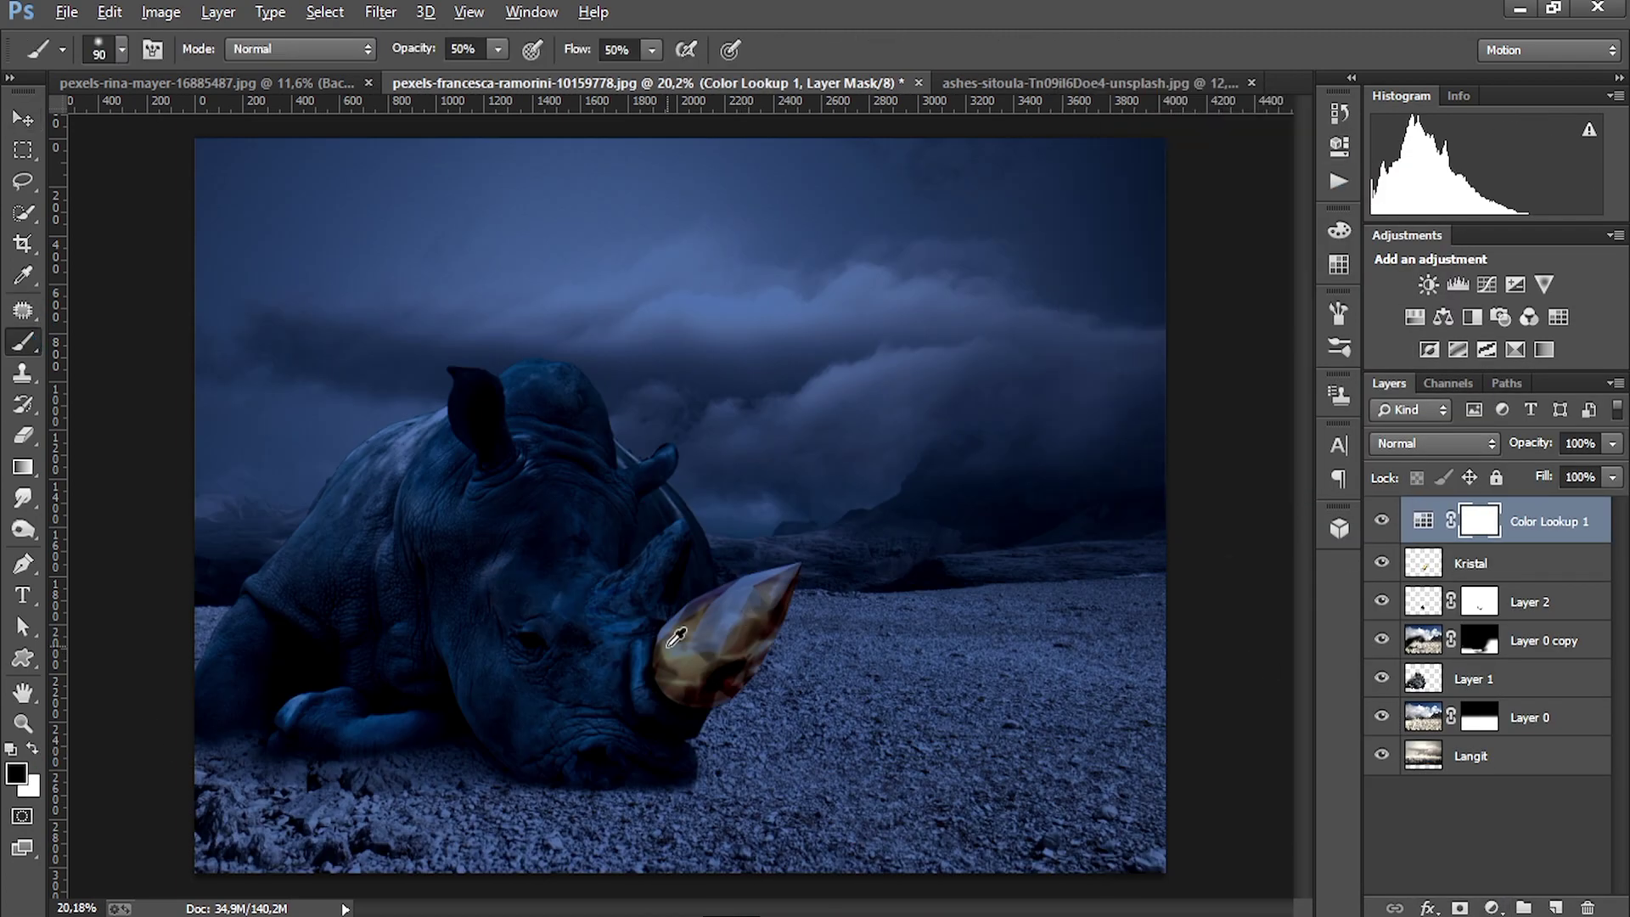
key(bracketright)
scroll(676, 637, up, 3)
mouse_move(815, 586)
mouse_down()
mouse_move(790, 630)
mouse_move(729, 634)
mouse_move(830, 621)
mouse_move(764, 600)
mouse_move(696, 758)
mouse_move(767, 579)
mouse_move(811, 656)
mouse_up()
key(ctrl+d)
scroll(887, 701, down, 4)
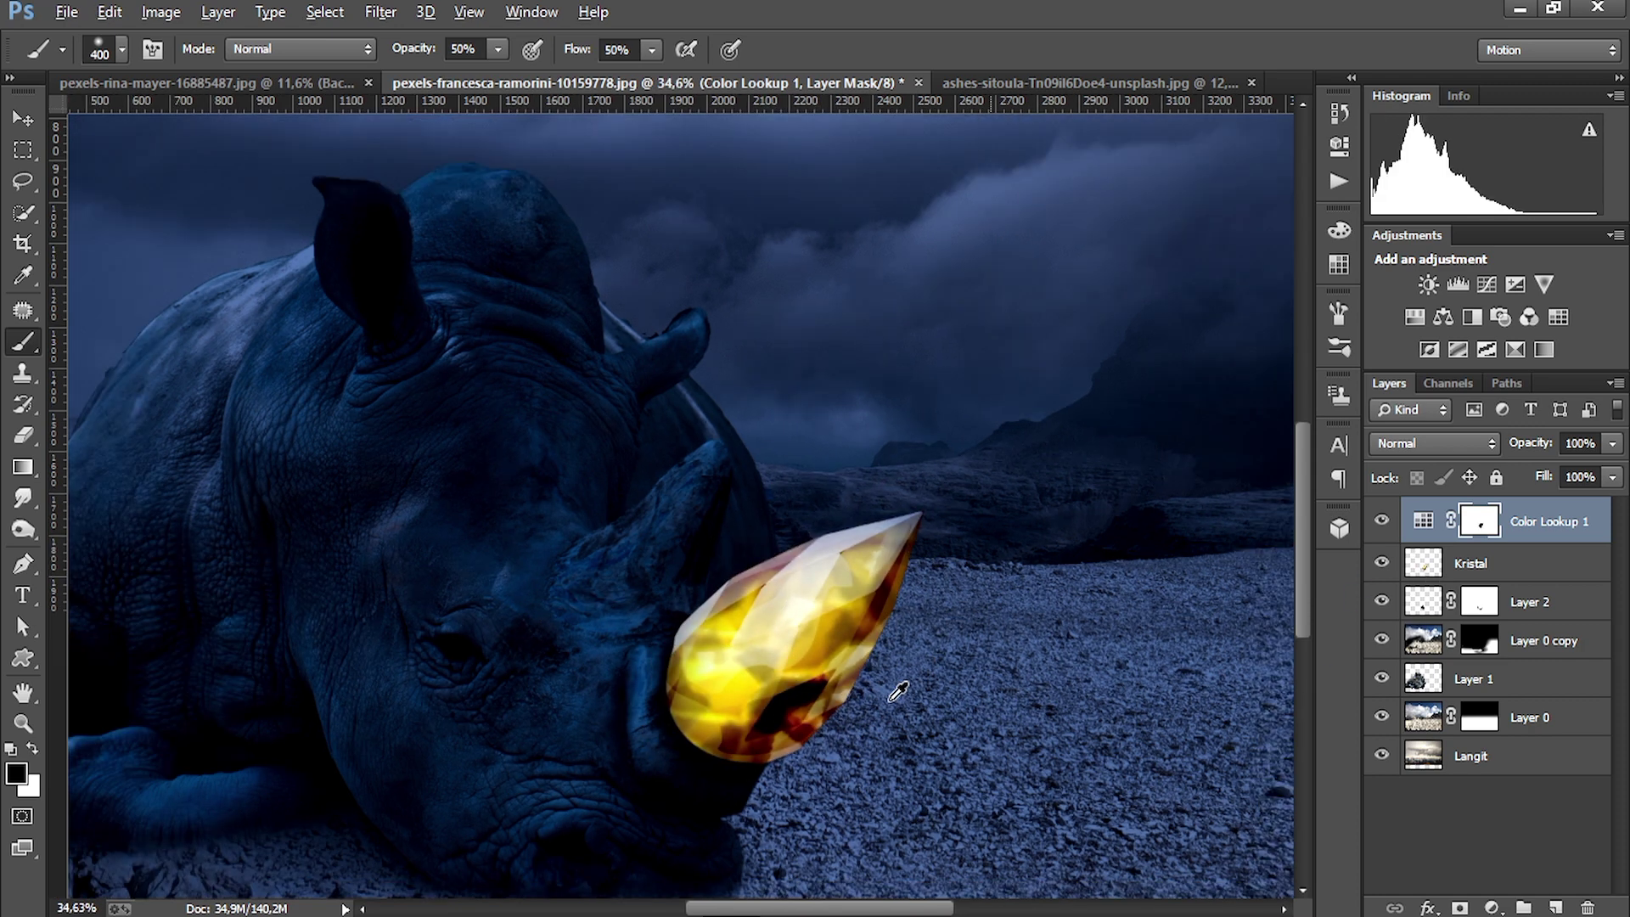
Load Layer 1's outline as a selection, paint light onto the rhino's face on the Color Lookup 1 mask, and deselect
click(1423, 679)
ctrl+click(1423, 679)
click(1479, 520)
mouse_move(679, 678)
mouse_down()
mouse_move(724, 746)
mouse_move(800, 757)
mouse_move(674, 766)
mouse_up()
drag(629, 510, 664, 644)
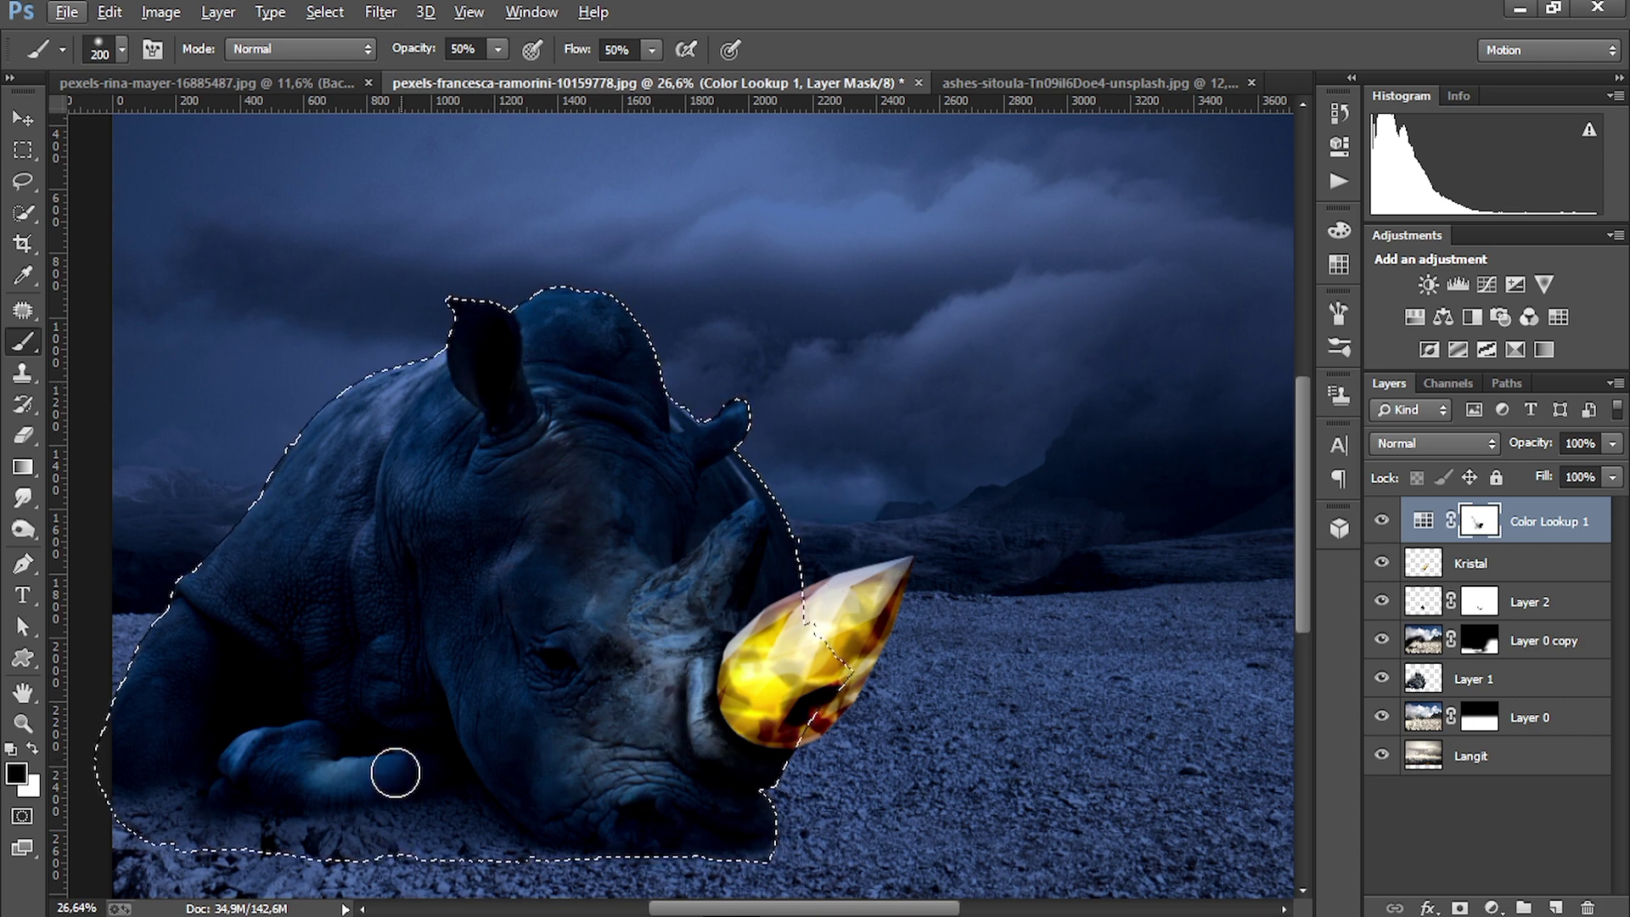
scroll(672, 743, down, 2)
scroll(673, 743, down, 1)
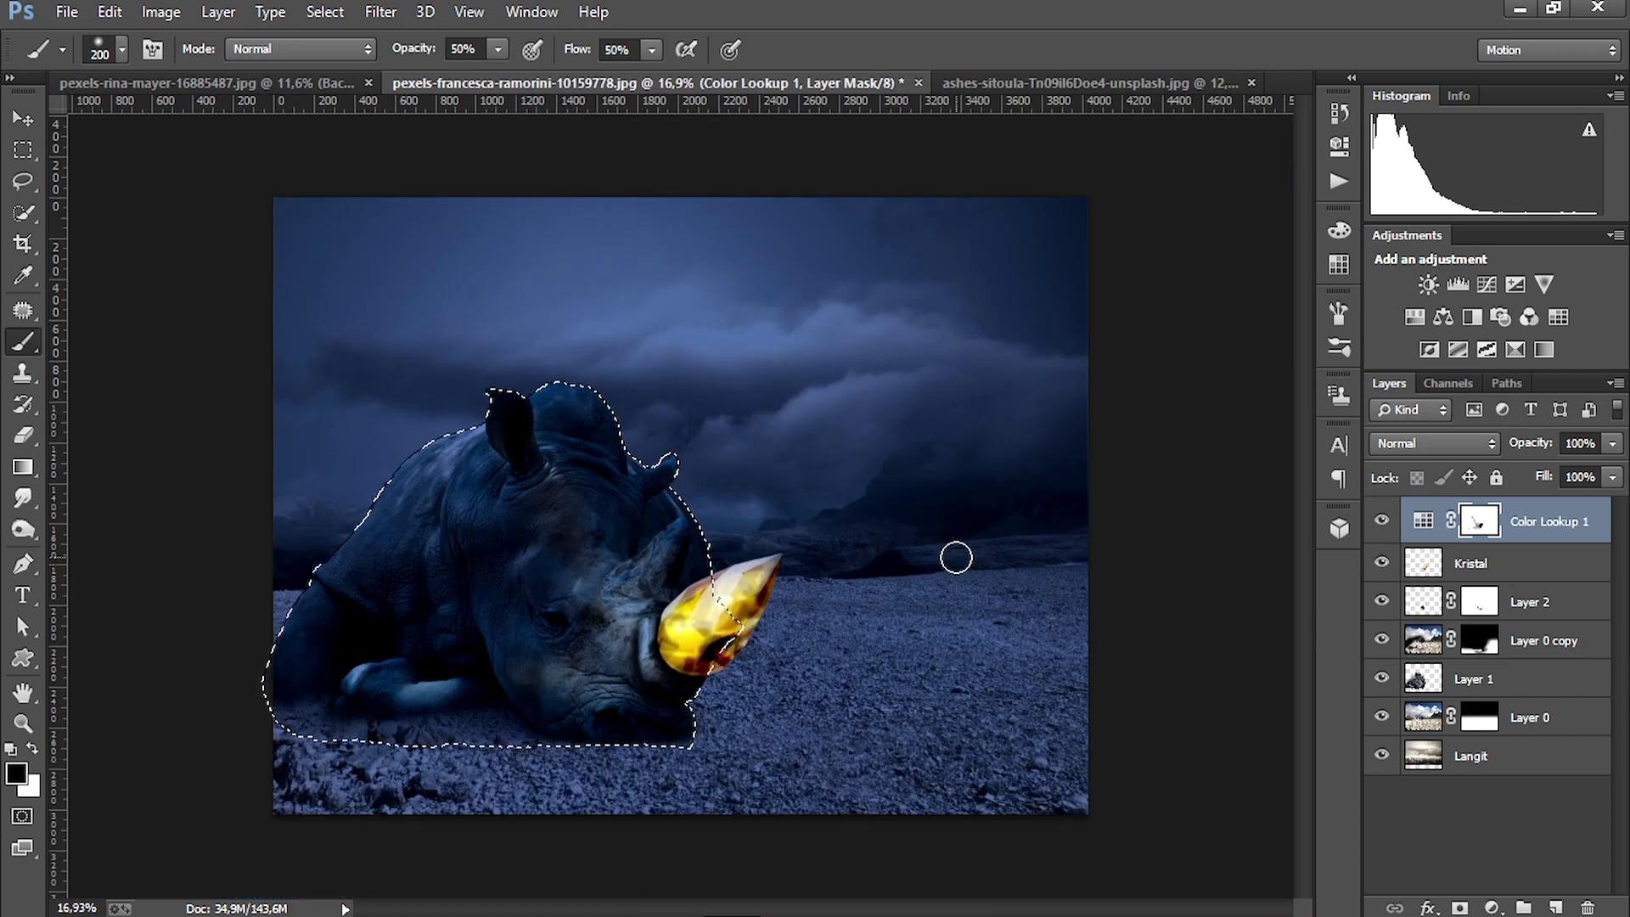
key(ctrl+d)
Add a black-to-transparent Gradient Fill, place it beneath the Kristal layer, and darken the ground with it
click(1491, 908)
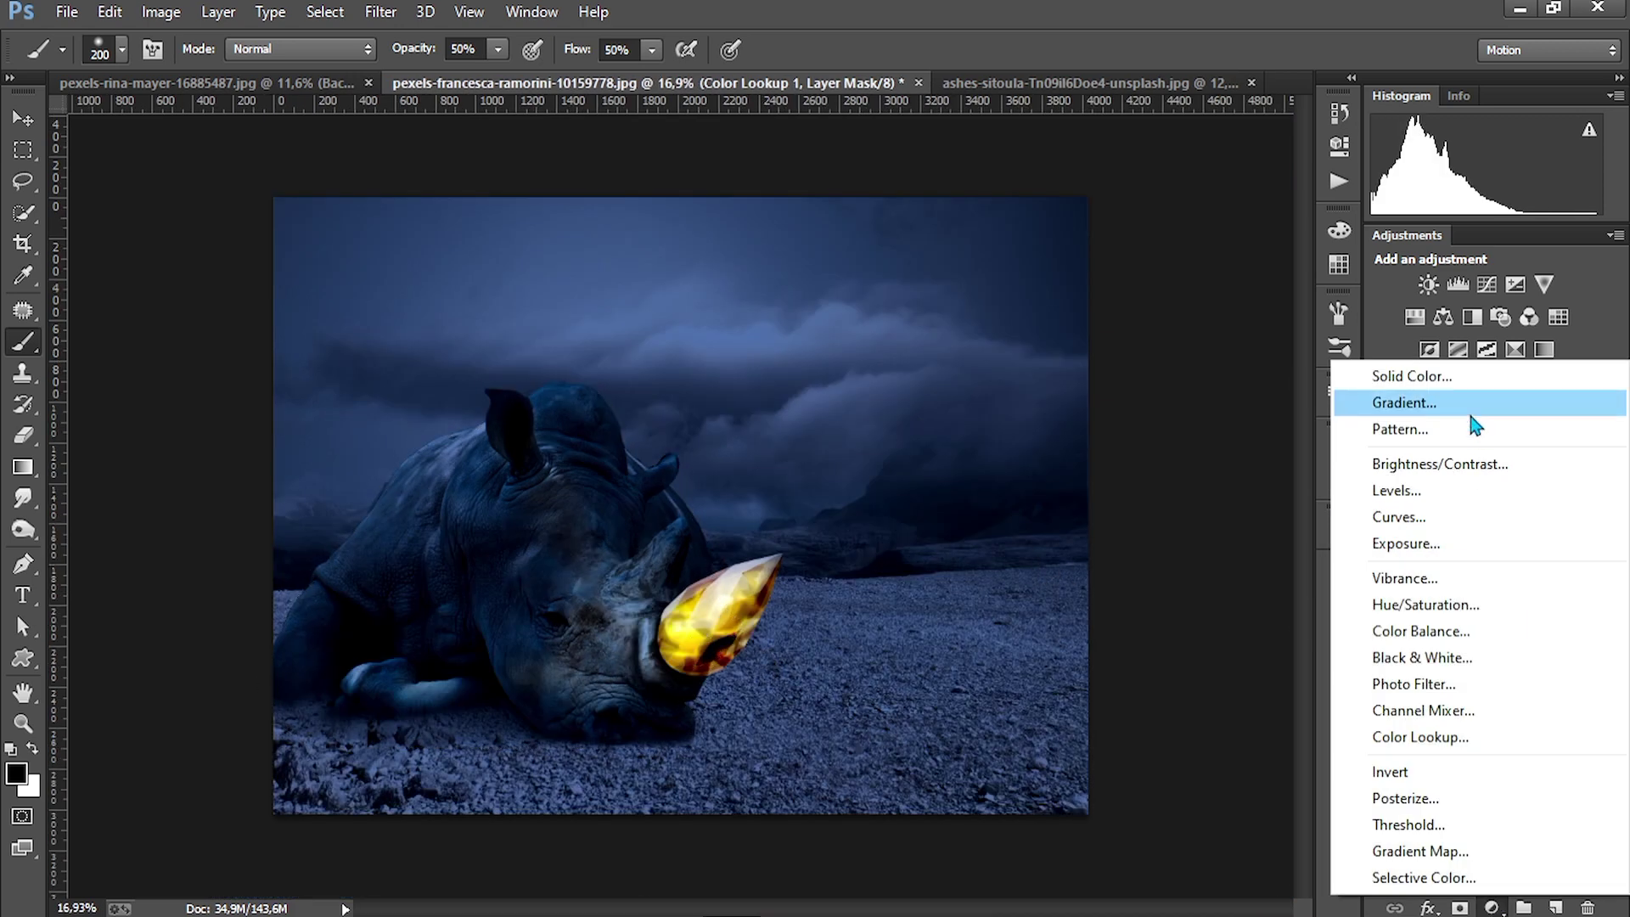
click(1473, 399)
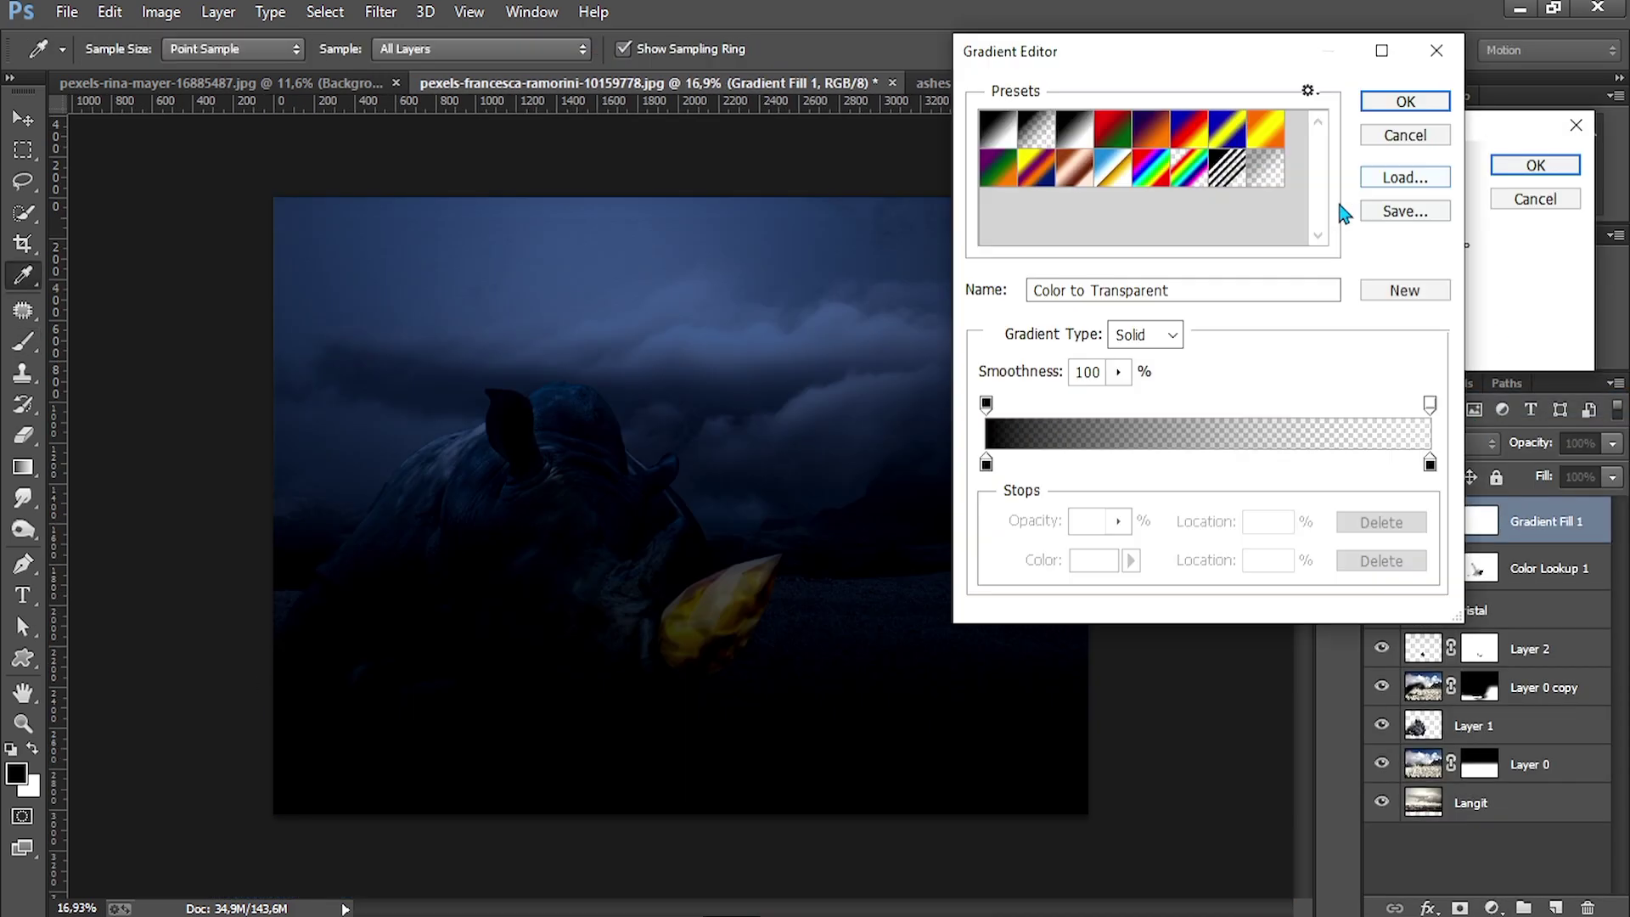
click(1481, 102)
key(Return)
drag(1530, 526, 1550, 706)
drag(1546, 579, 1547, 581)
key(v)
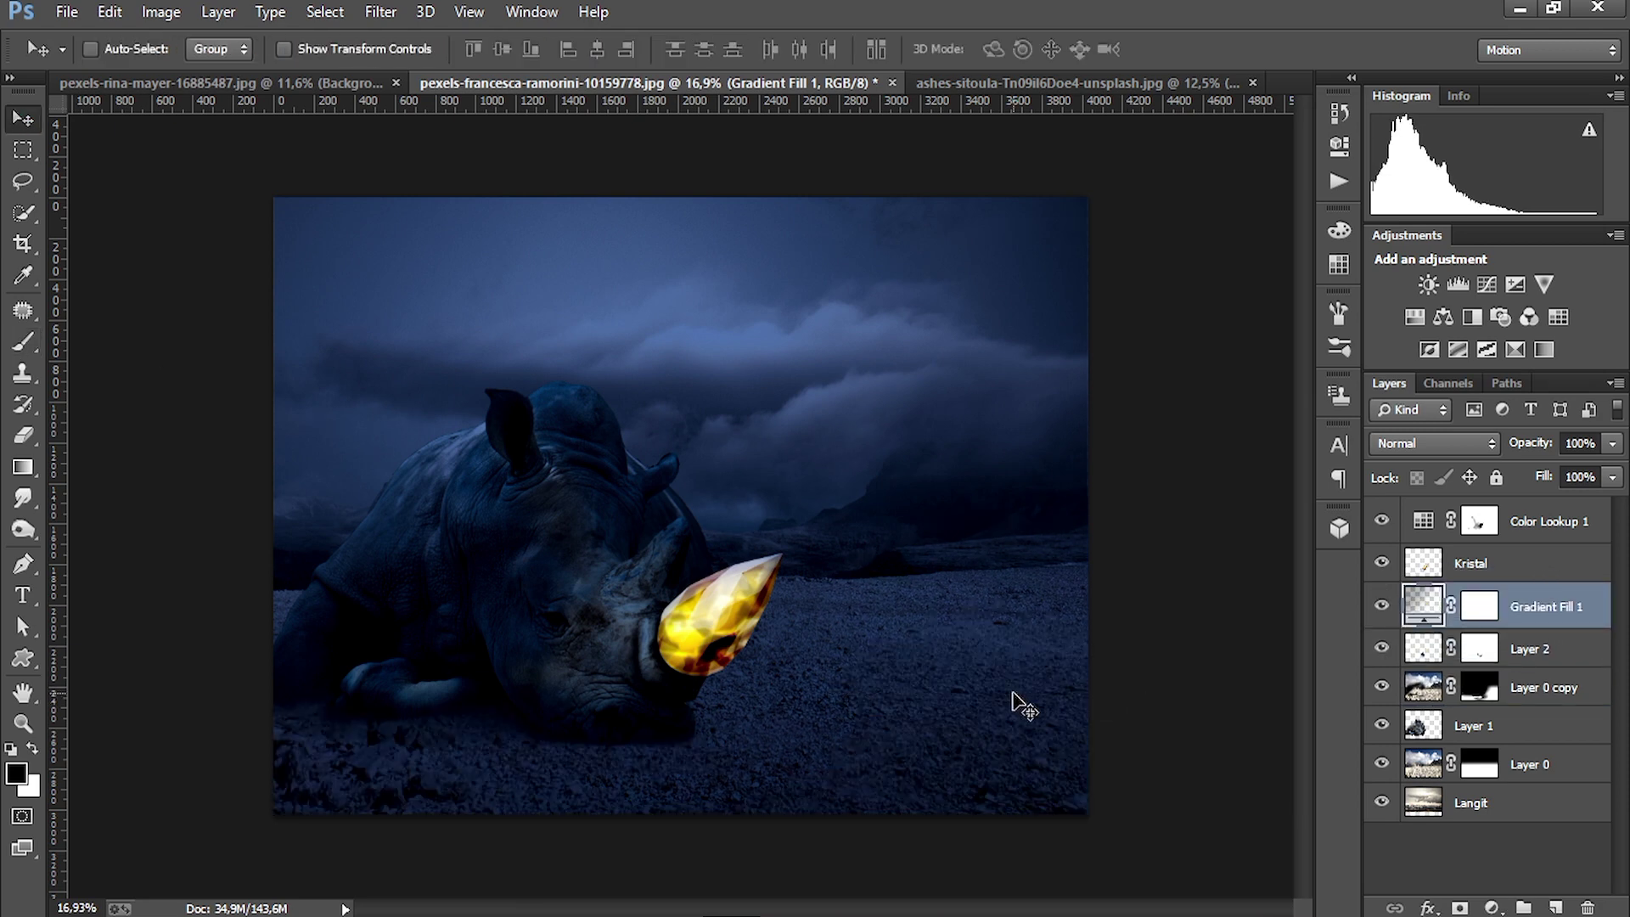
Select the Kristal layer and set the foreground color to bright yellow
click(1511, 555)
click(16, 773)
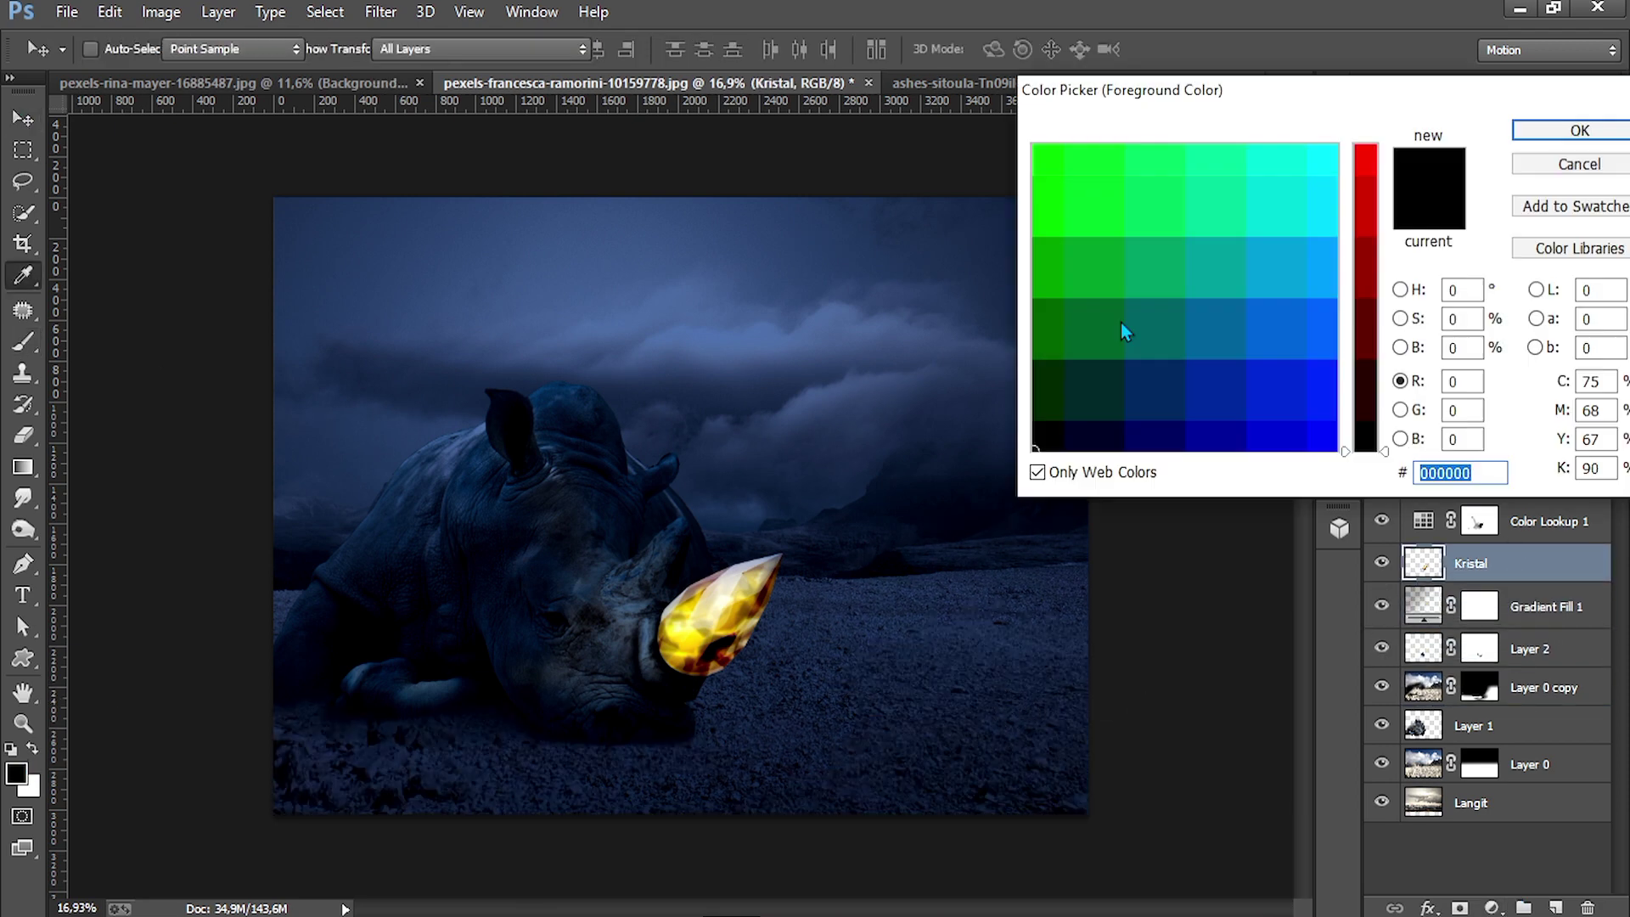
click(1366, 146)
click(1034, 160)
click(1623, 129)
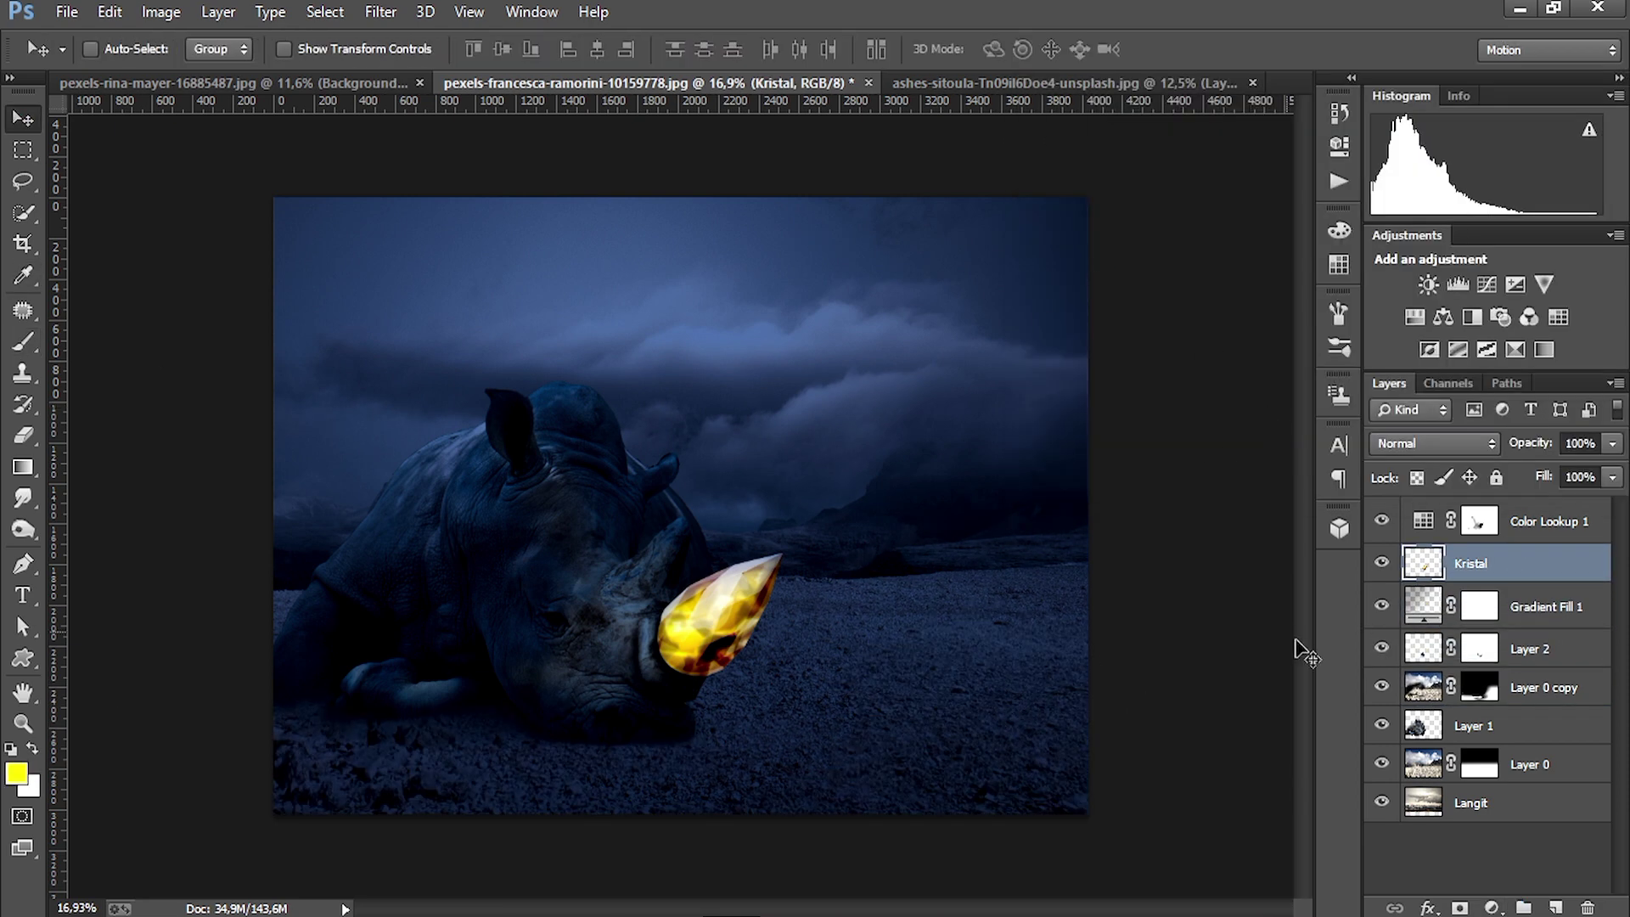
Paint black on the Color Lookup 1 mask over the ground beneath the crystal with a 1000 px brush
click(1492, 533)
key(b)
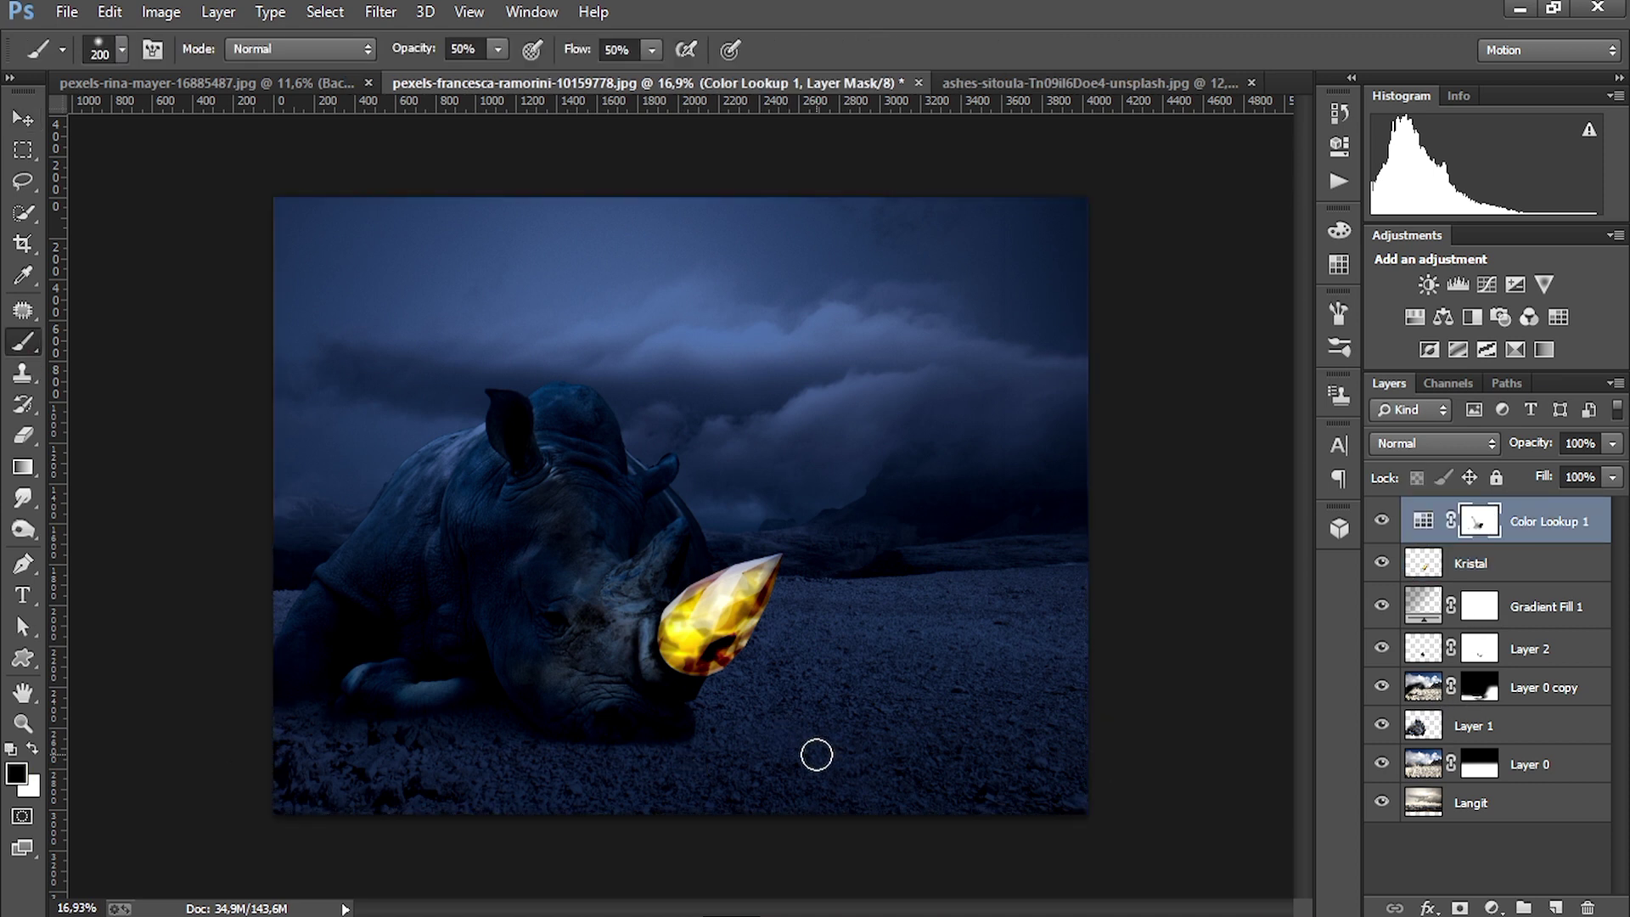
drag(747, 722, 932, 754)
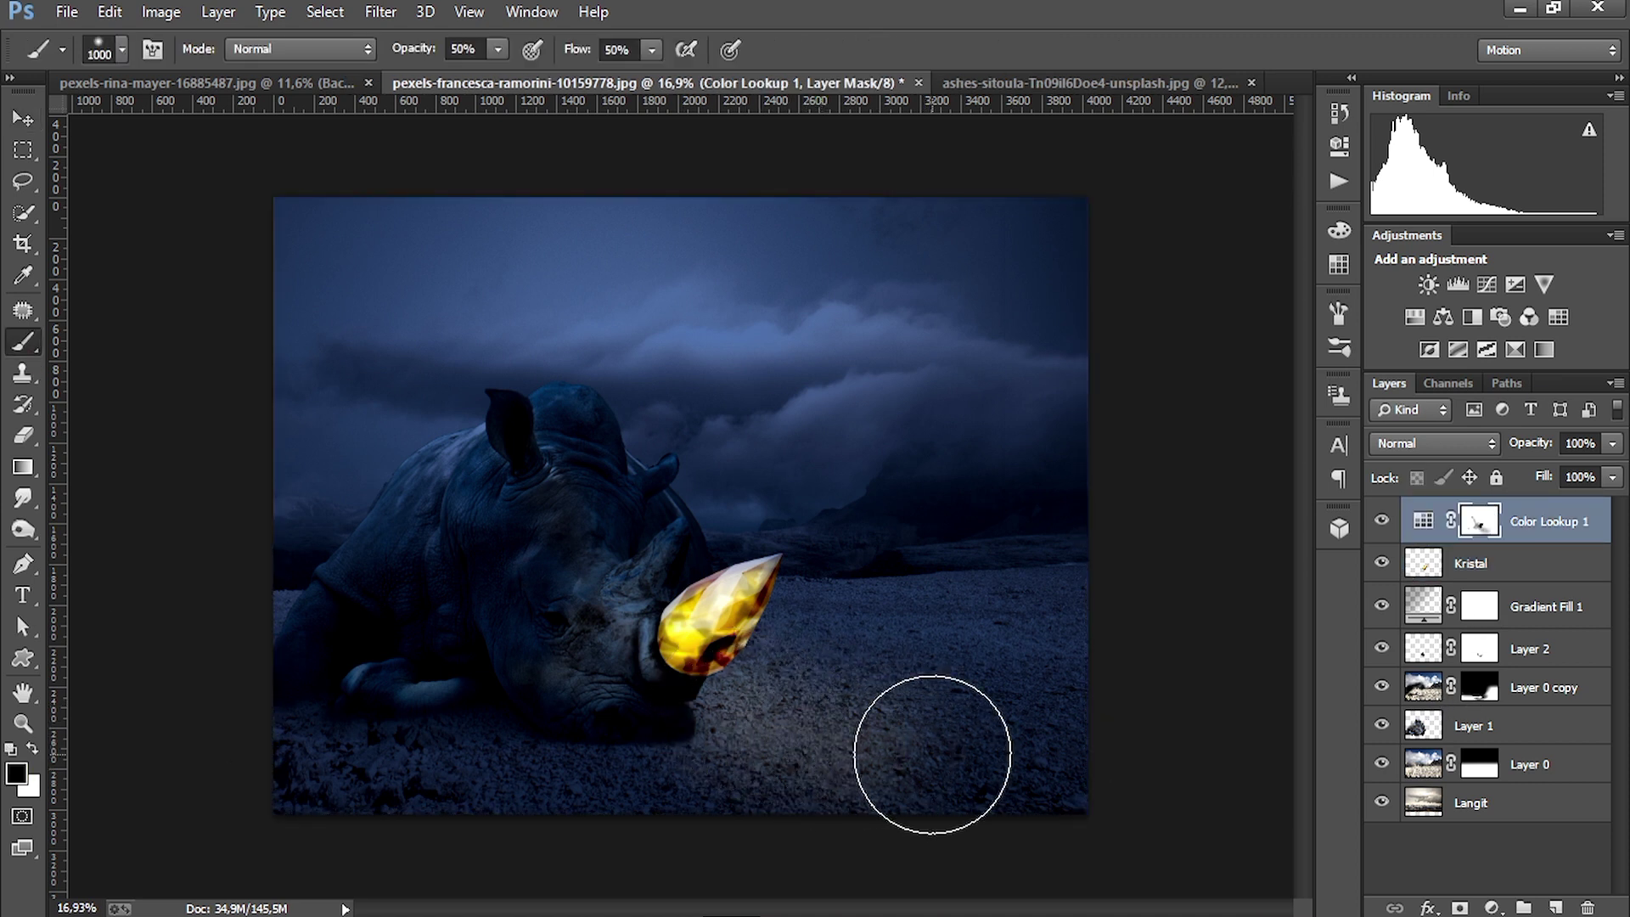
Toggle the visibility of Layer 0 copy and Gradient Fill 1 to check what each contributes
click(1478, 680)
click(1387, 691)
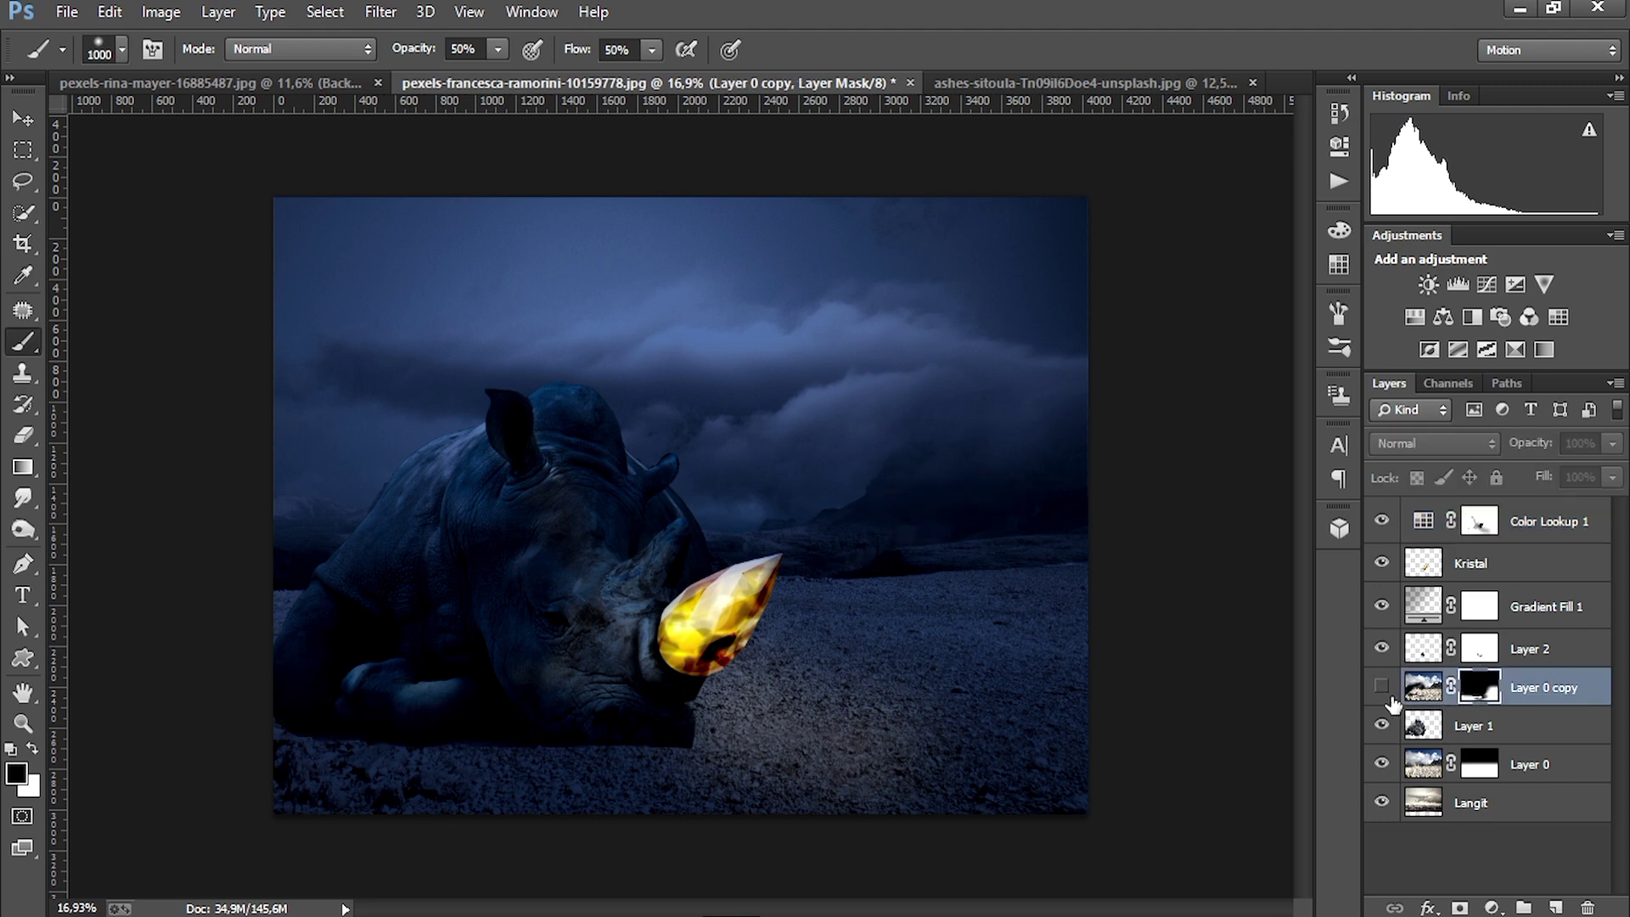
click(1388, 691)
click(1498, 571)
click(1487, 608)
click(1388, 610)
click(1382, 606)
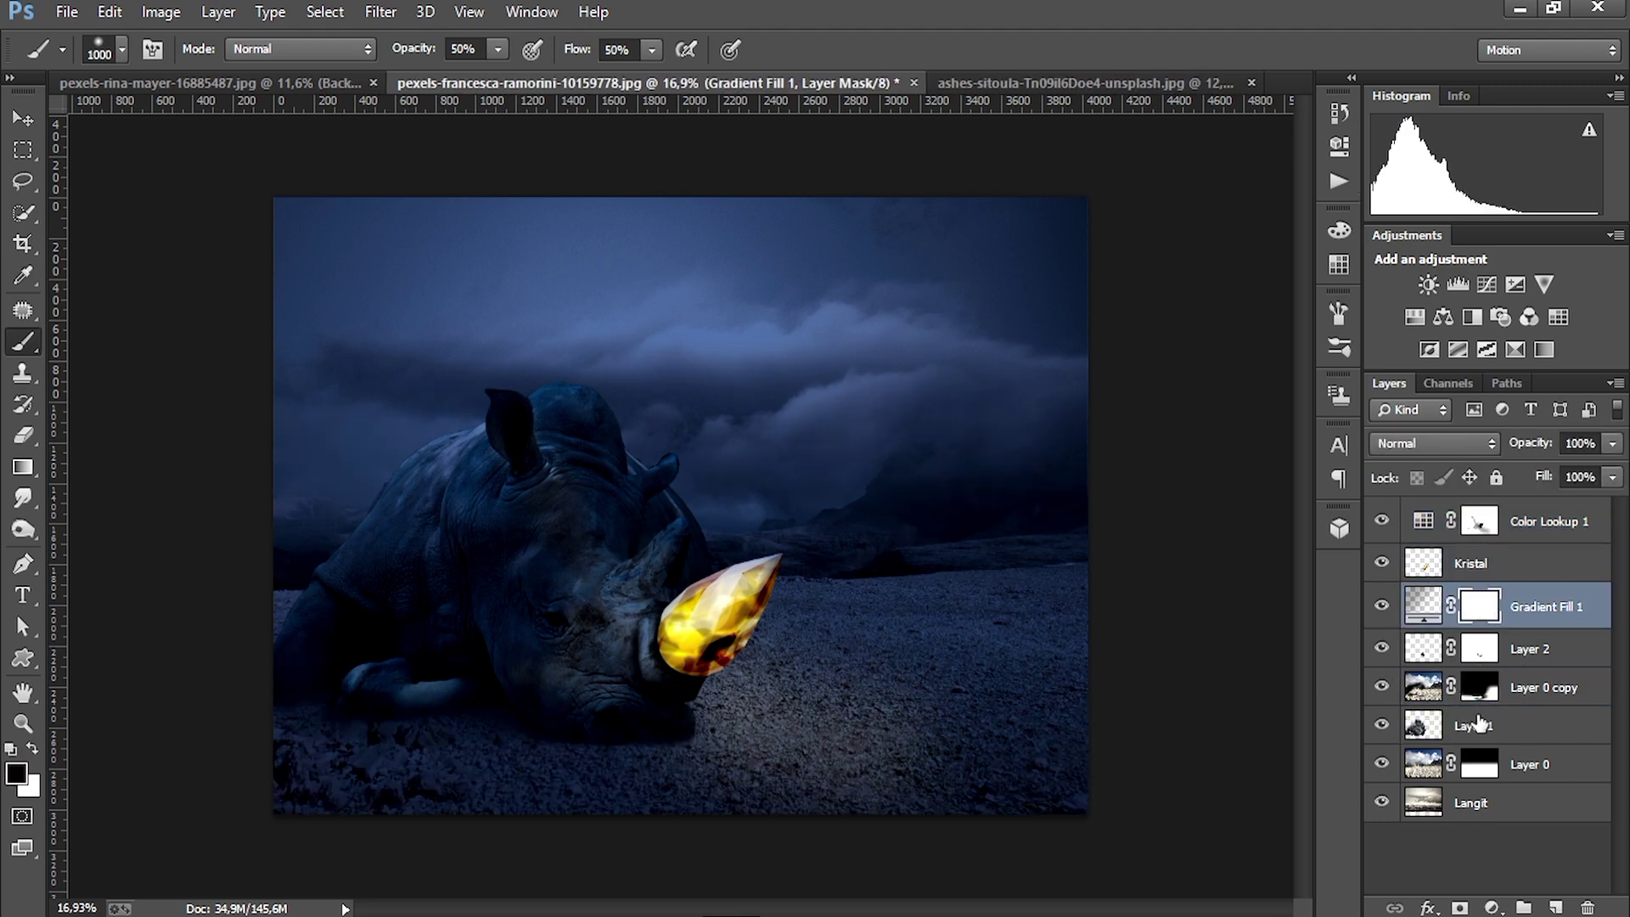
Load Layer 1's outline, brighten the rhino's muzzle on the Color Lookup 1 mask with a 250 px brush, and deselect
click(1477, 726)
ctrl+click(1423, 726)
click(1479, 520)
key(bracketleft)
key(bracketleft)
key(bracketleft)
key(bracketleft)
key(bracketleft)
key(bracketleft)
key(bracketleft)
key(bracketleft)
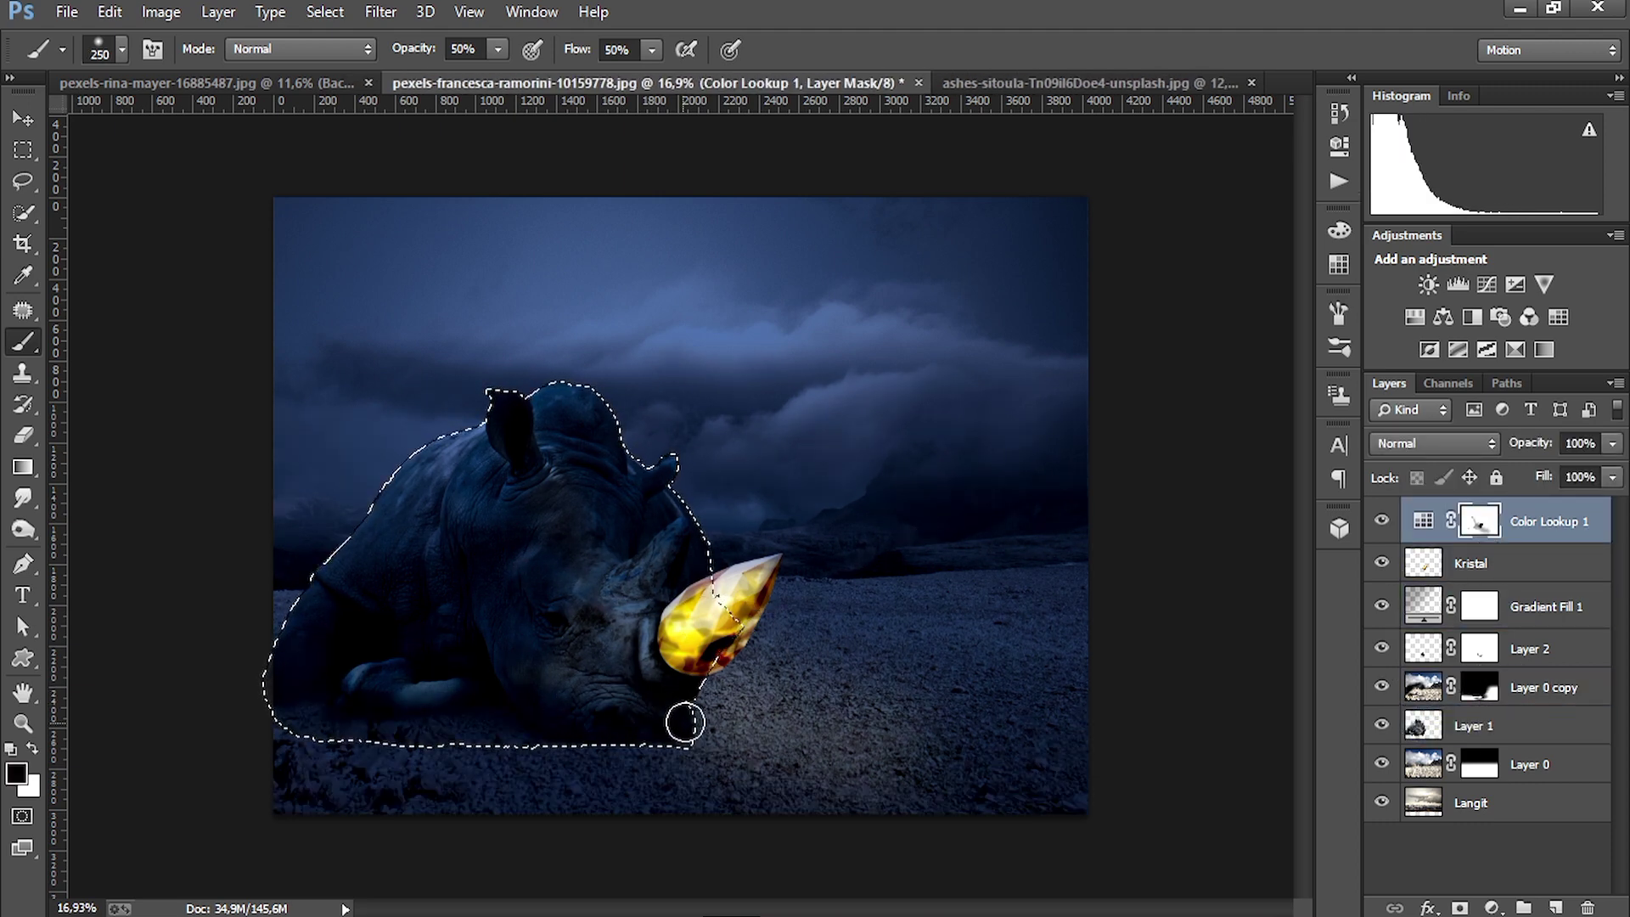
drag(648, 722, 629, 691)
key(ctrl+d)
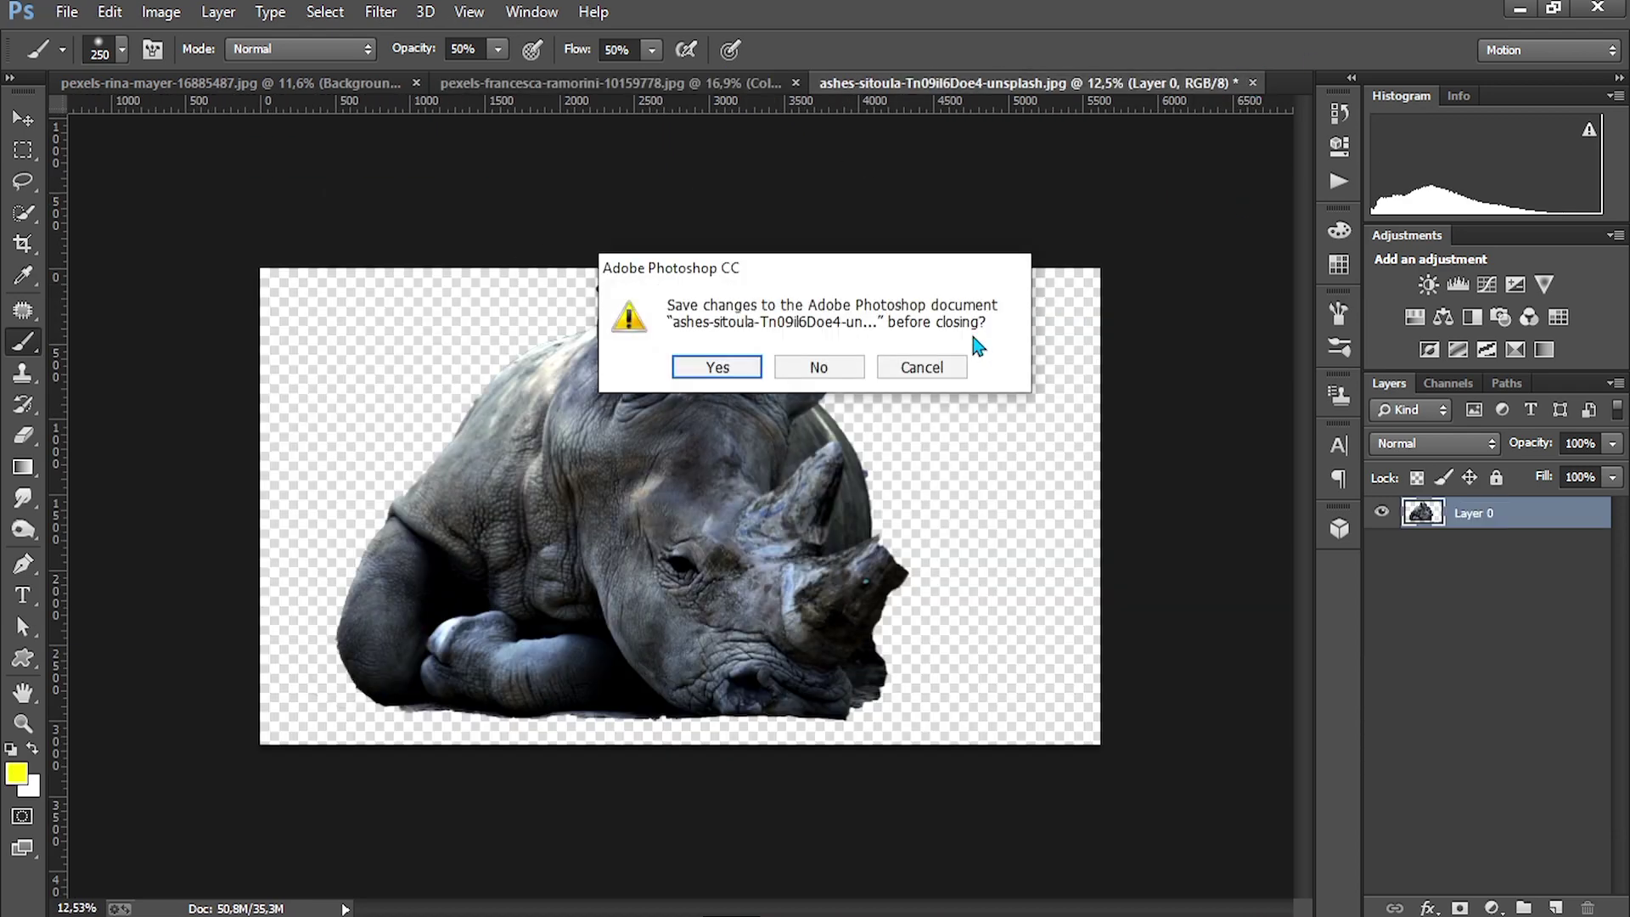
Close the rhino source document without saving and bring the woman's masked Background copy layer into the composite
key(n)
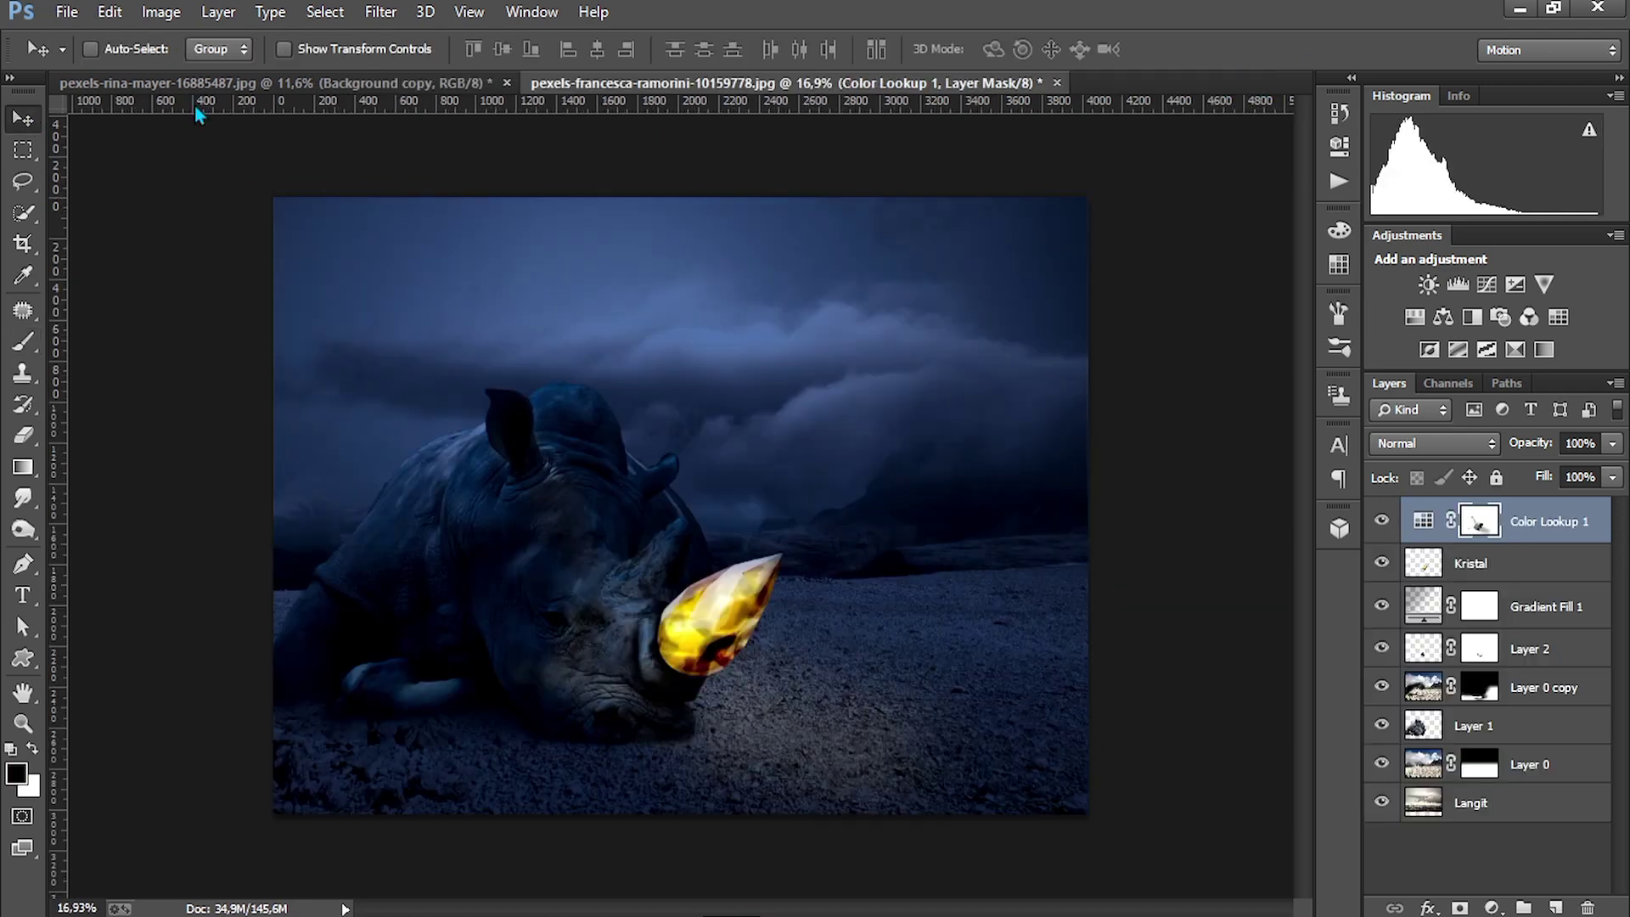
key(ctrl+Tab)
drag(736, 91, 873, 632)
Scale down the woman and position her on the ground facing the crystal horn
key(ctrl+t)
drag(1070, 176, 815, 587)
key(ctrl+z)
drag(757, 704, 897, 573)
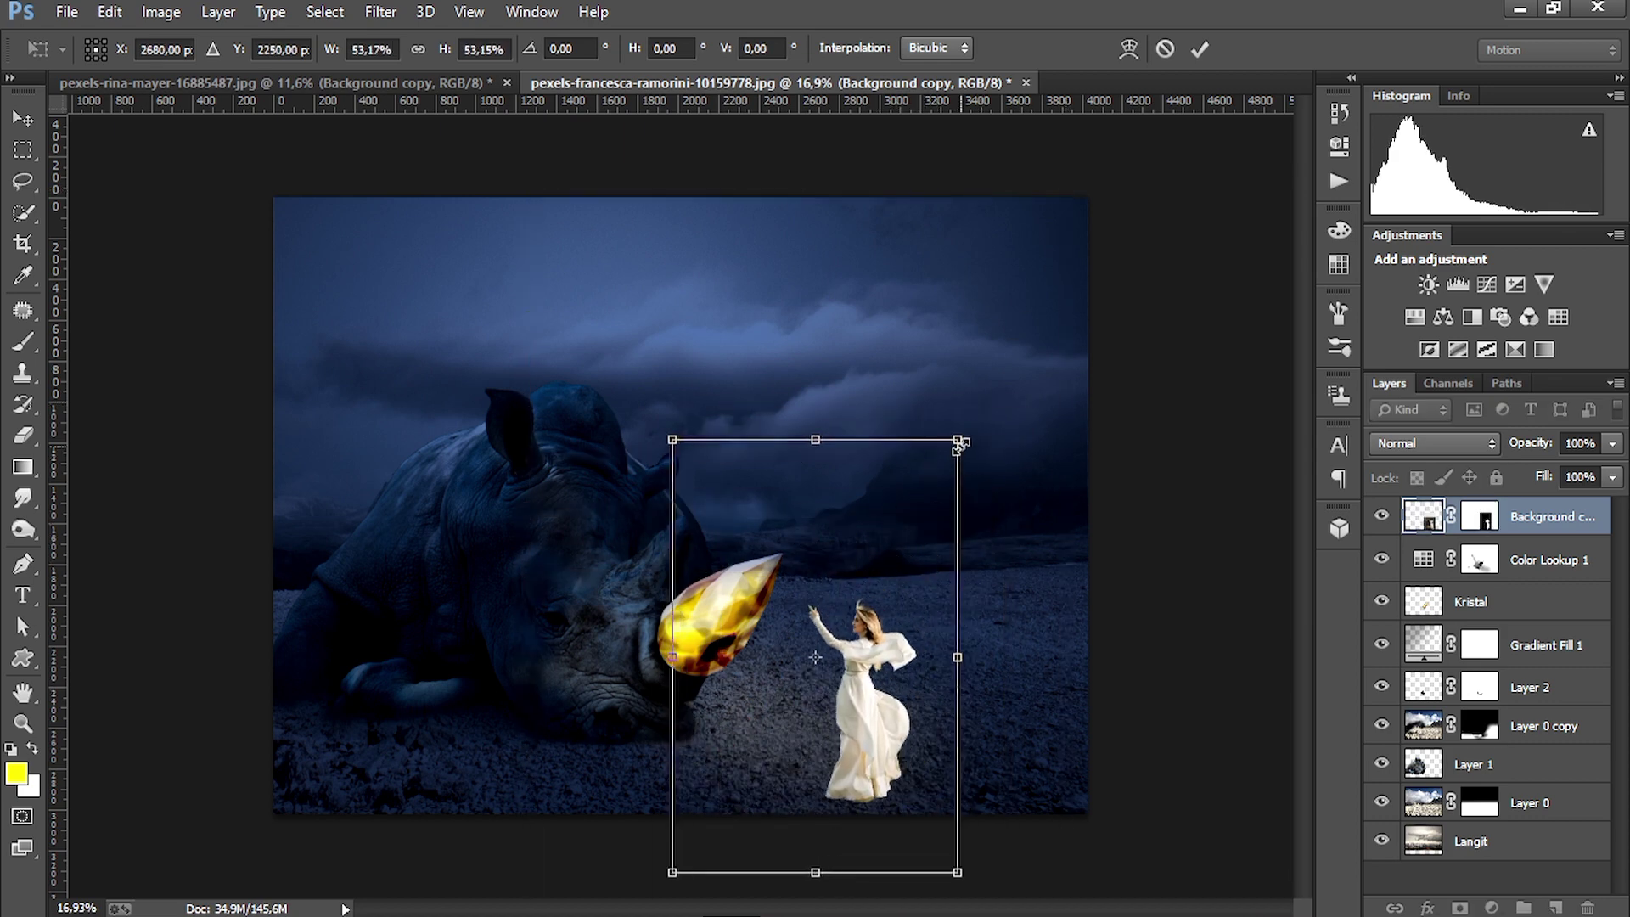
drag(960, 442, 946, 456)
drag(907, 848, 939, 820)
drag(901, 733, 903, 746)
key(Return)
Lasso the stray vertical line beside the woman on the Background copy layer and remove it
right_click(1521, 528)
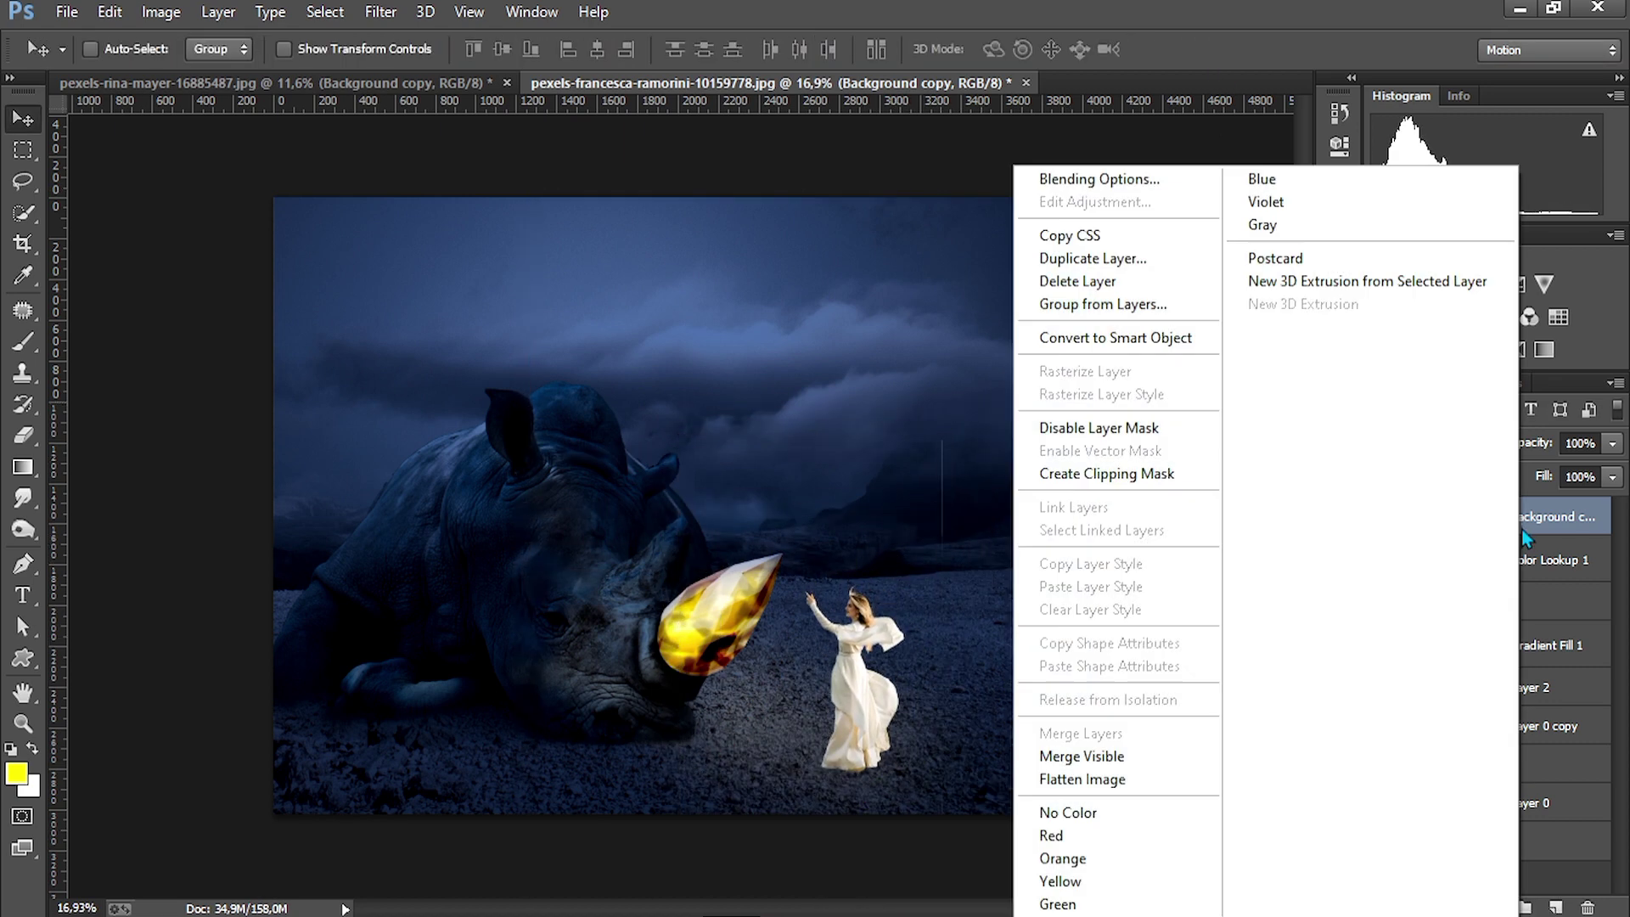
click(1138, 339)
click(24, 180)
mouse_move(927, 321)
mouse_down()
mouse_move(1066, 571)
mouse_move(935, 331)
mouse_up()
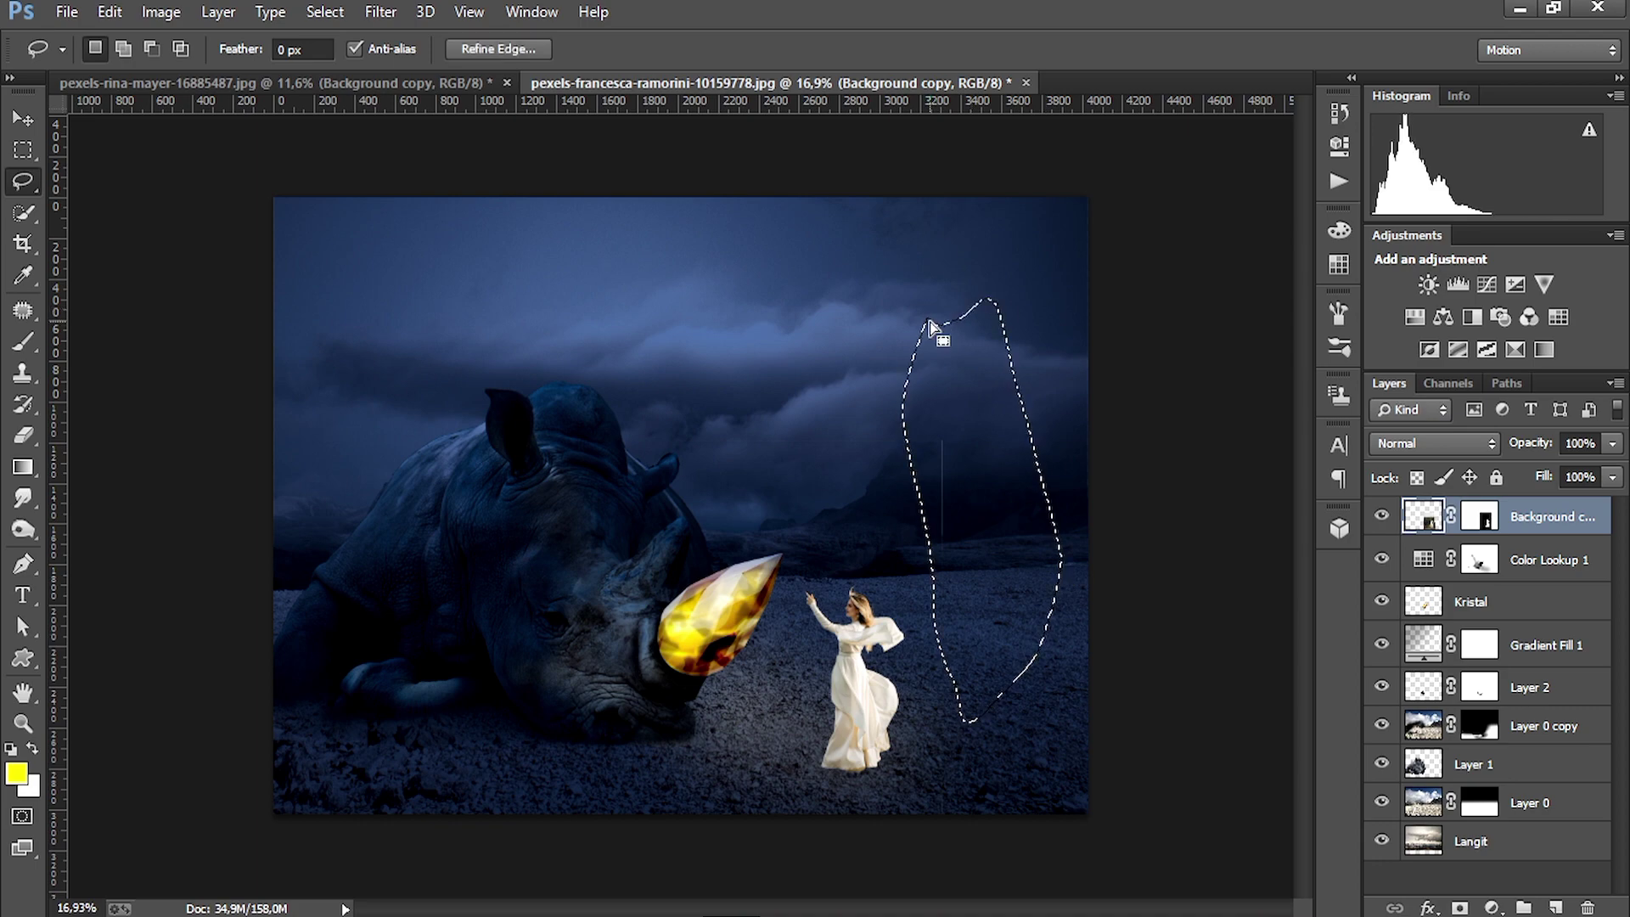
scroll(855, 527, up, 4)
scroll(953, 394, down, 3)
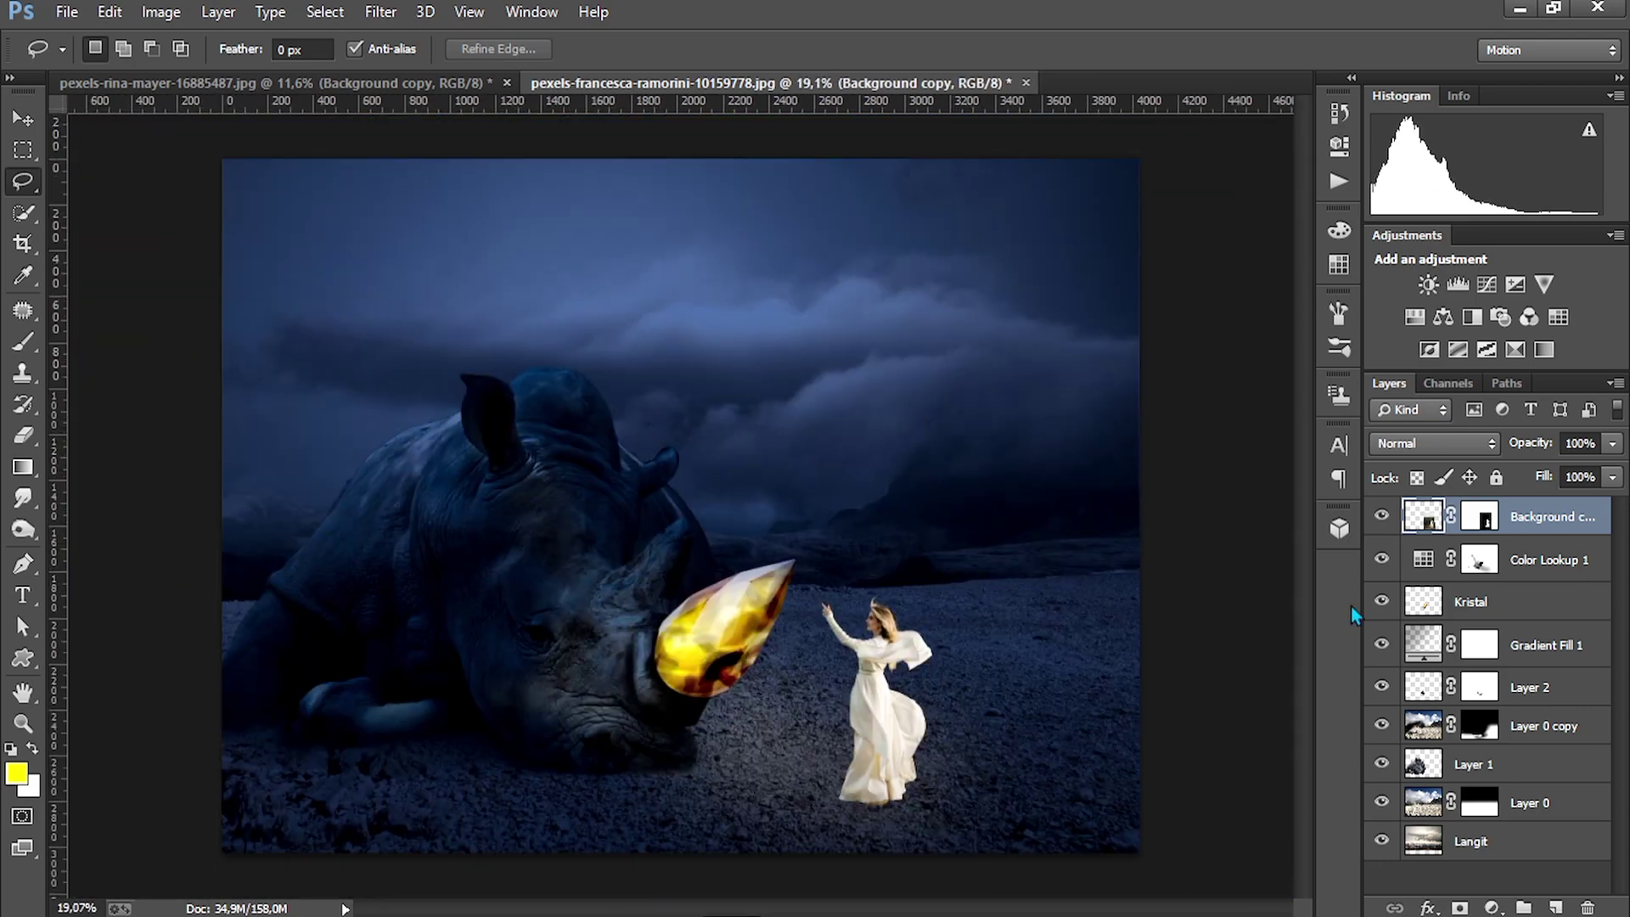
Add a Color Lookup adjustment with the Moonlight.3DL look and clip it to the woman's Background copy layer
click(1492, 907)
click(1426, 741)
click(1228, 172)
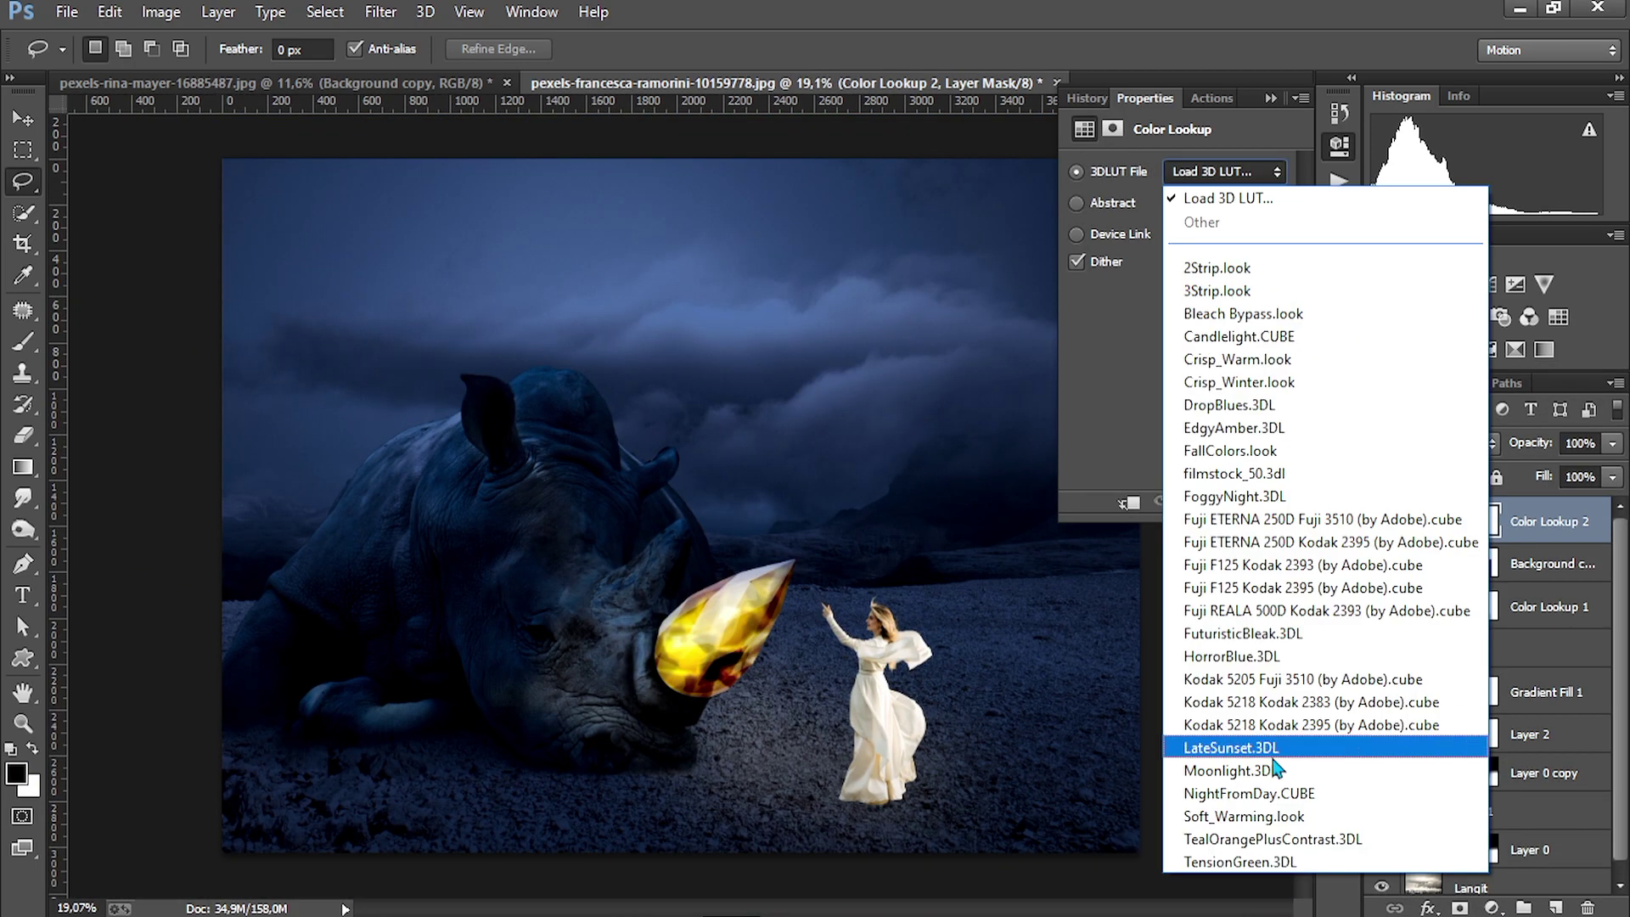
click(1273, 770)
click(1131, 504)
click(1292, 97)
ctrl+click(1423, 563)
key(ctrl+d)
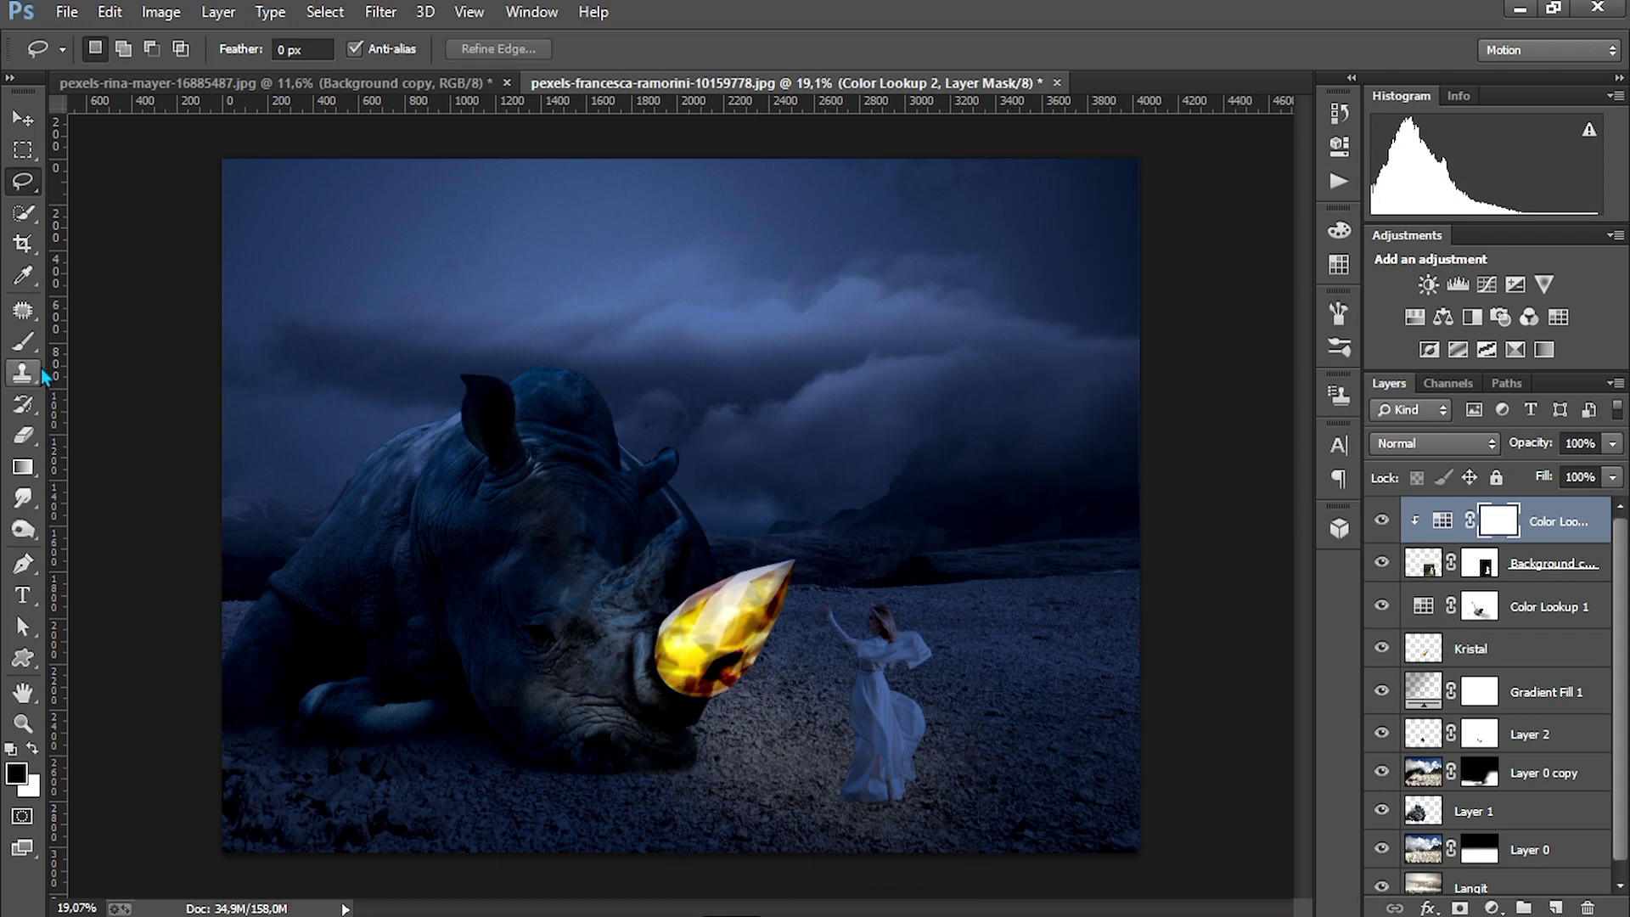
Paint black on the woman's clipped Color Lookup mask with a 45 px brush at 30% opacity along her crystal-facing side
click(24, 342)
scroll(891, 596, up, 10)
scroll(764, 638, down, 3)
key(bracketleft)
key(bracketleft)
key(bracketleft)
key(bracketleft)
key(bracketleft)
key(bracketleft)
key(bracketleft)
key(bracketleft)
key(bracketleft)
key(bracketleft)
key(bracketleft)
key(bracketleft)
key(bracketleft)
key(bracketleft)
key(bracketleft)
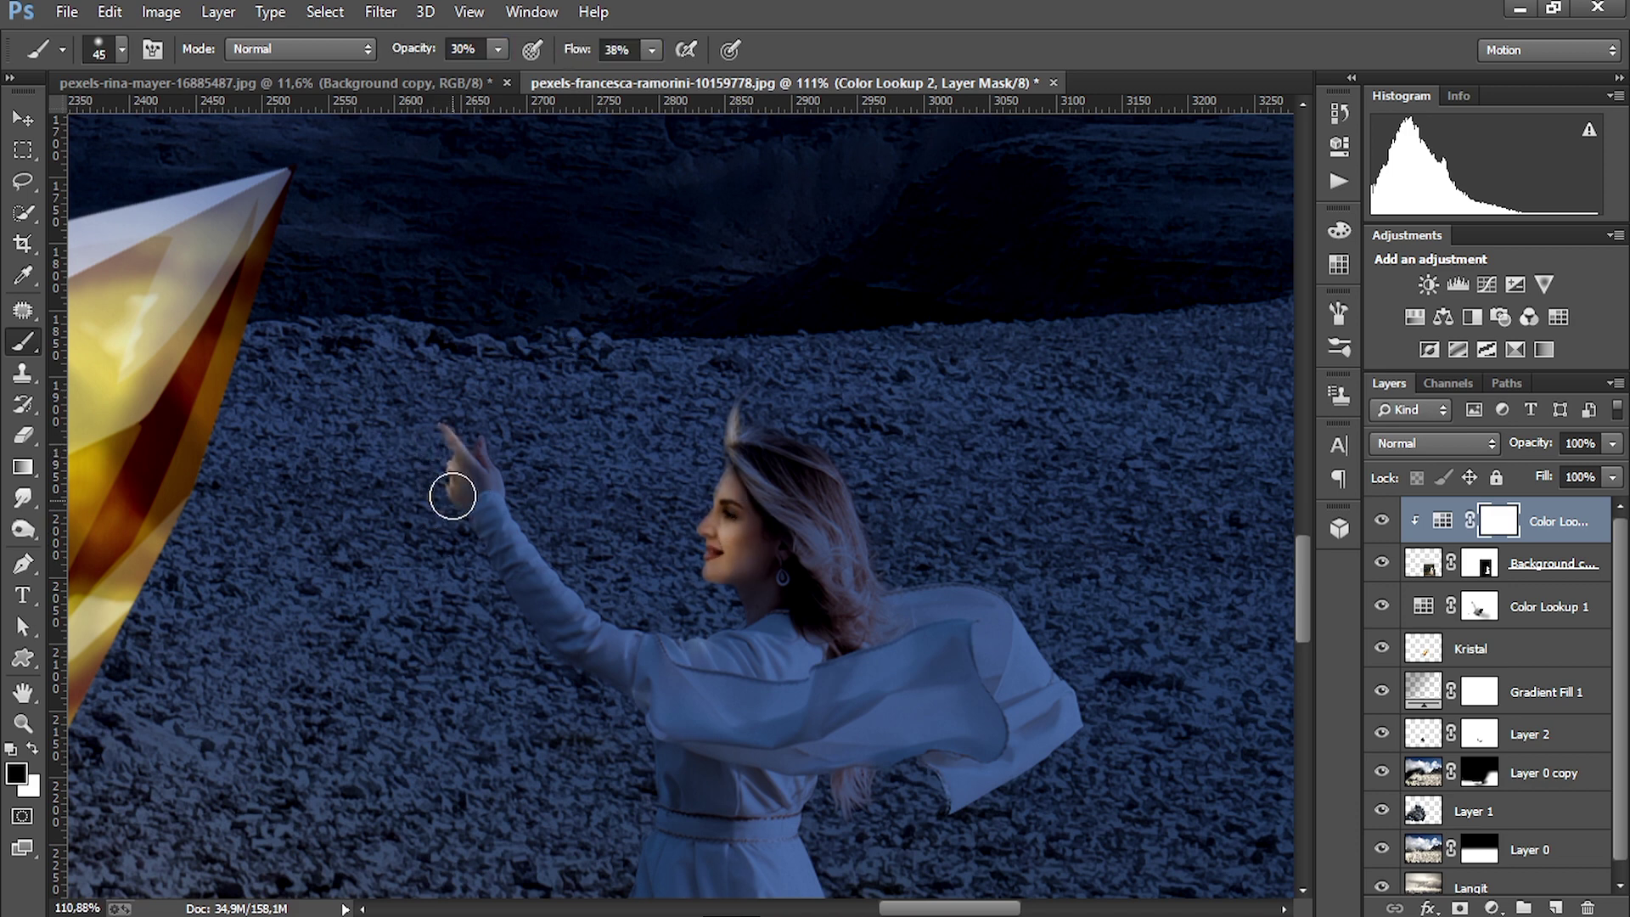
scroll(620, 739, down, 10)
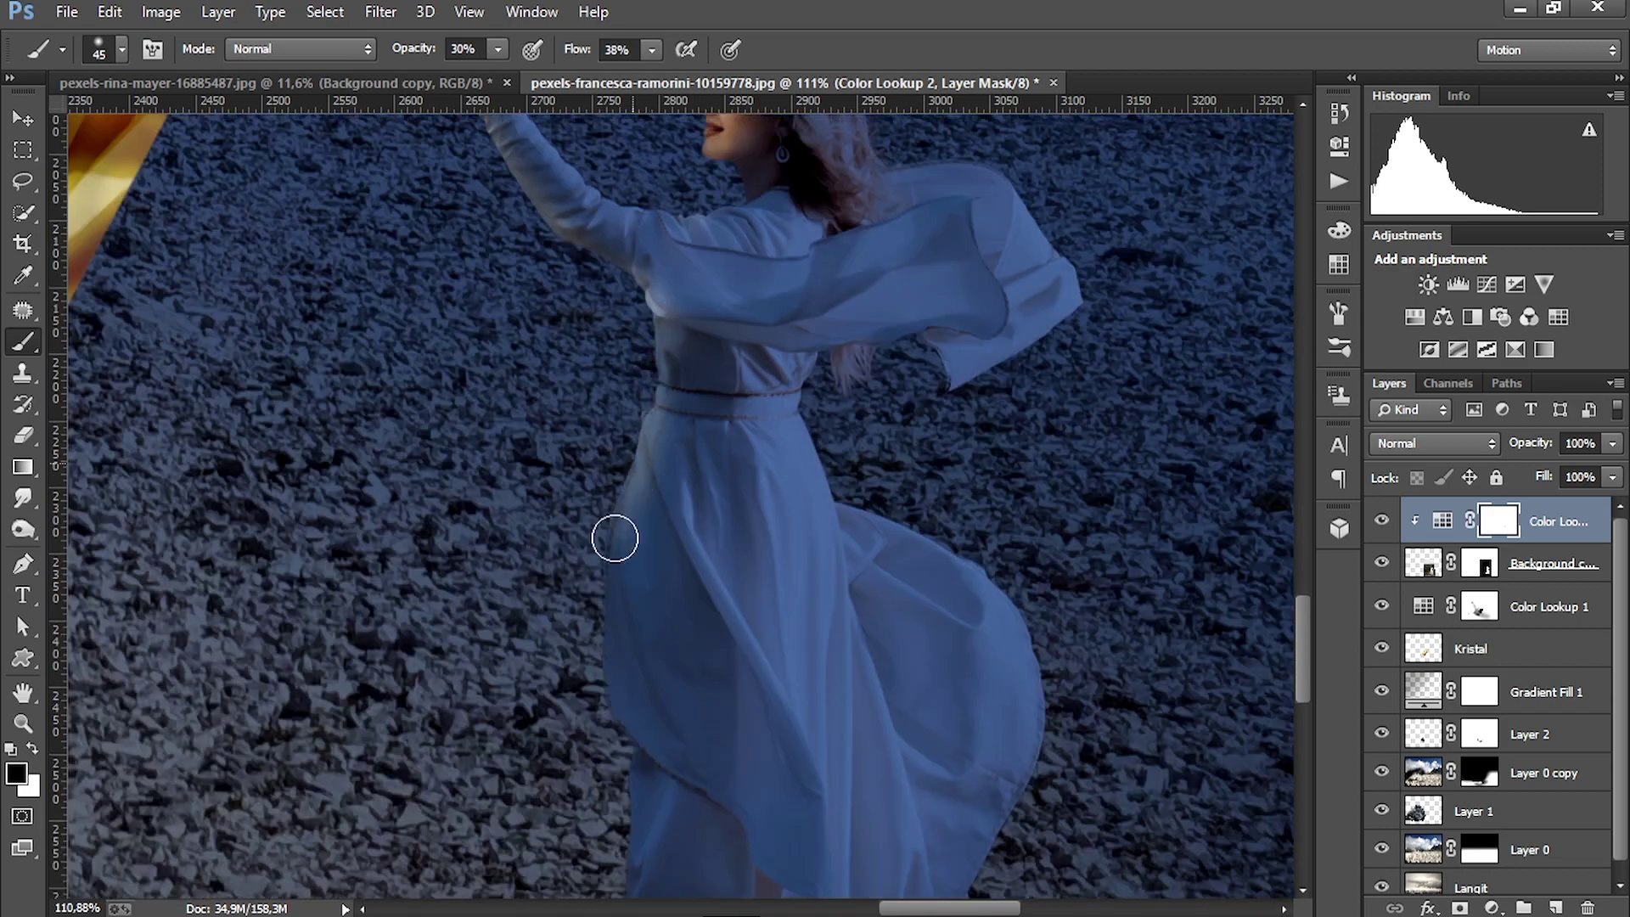
scroll(594, 688, down, 4)
Refine the clipped Color Lookup mask over the woman's hand and face with a 15 px brush
scroll(593, 607, up, 12)
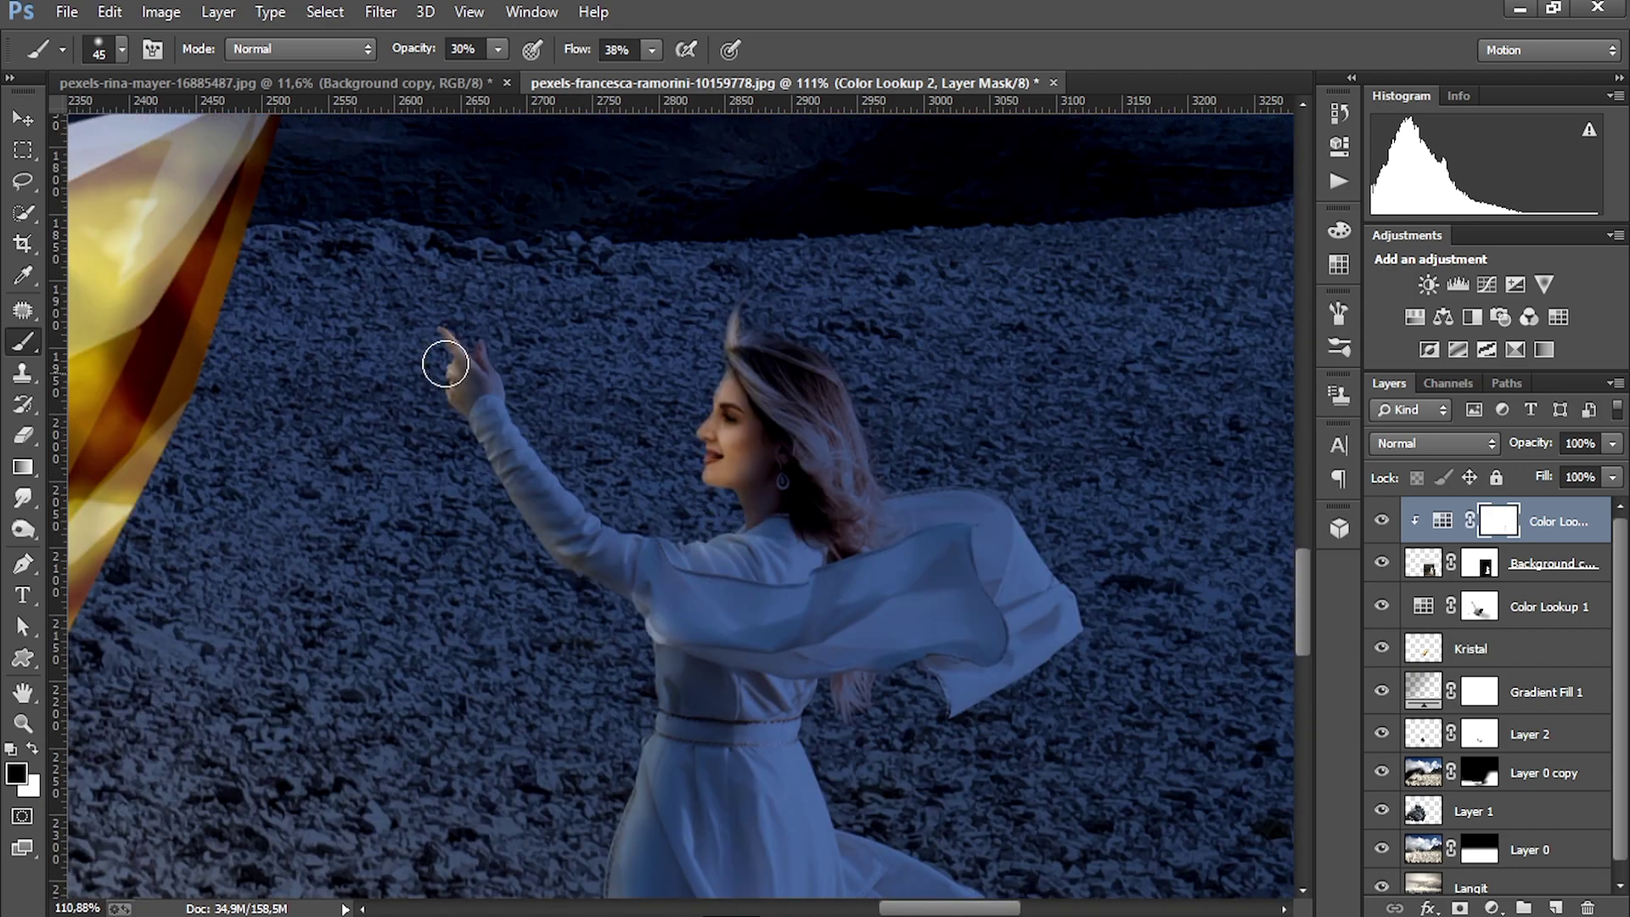
scroll(477, 378, up, 5)
key(bracketleft)
key(bracketleft)
key(bracketleft)
key(bracketleft)
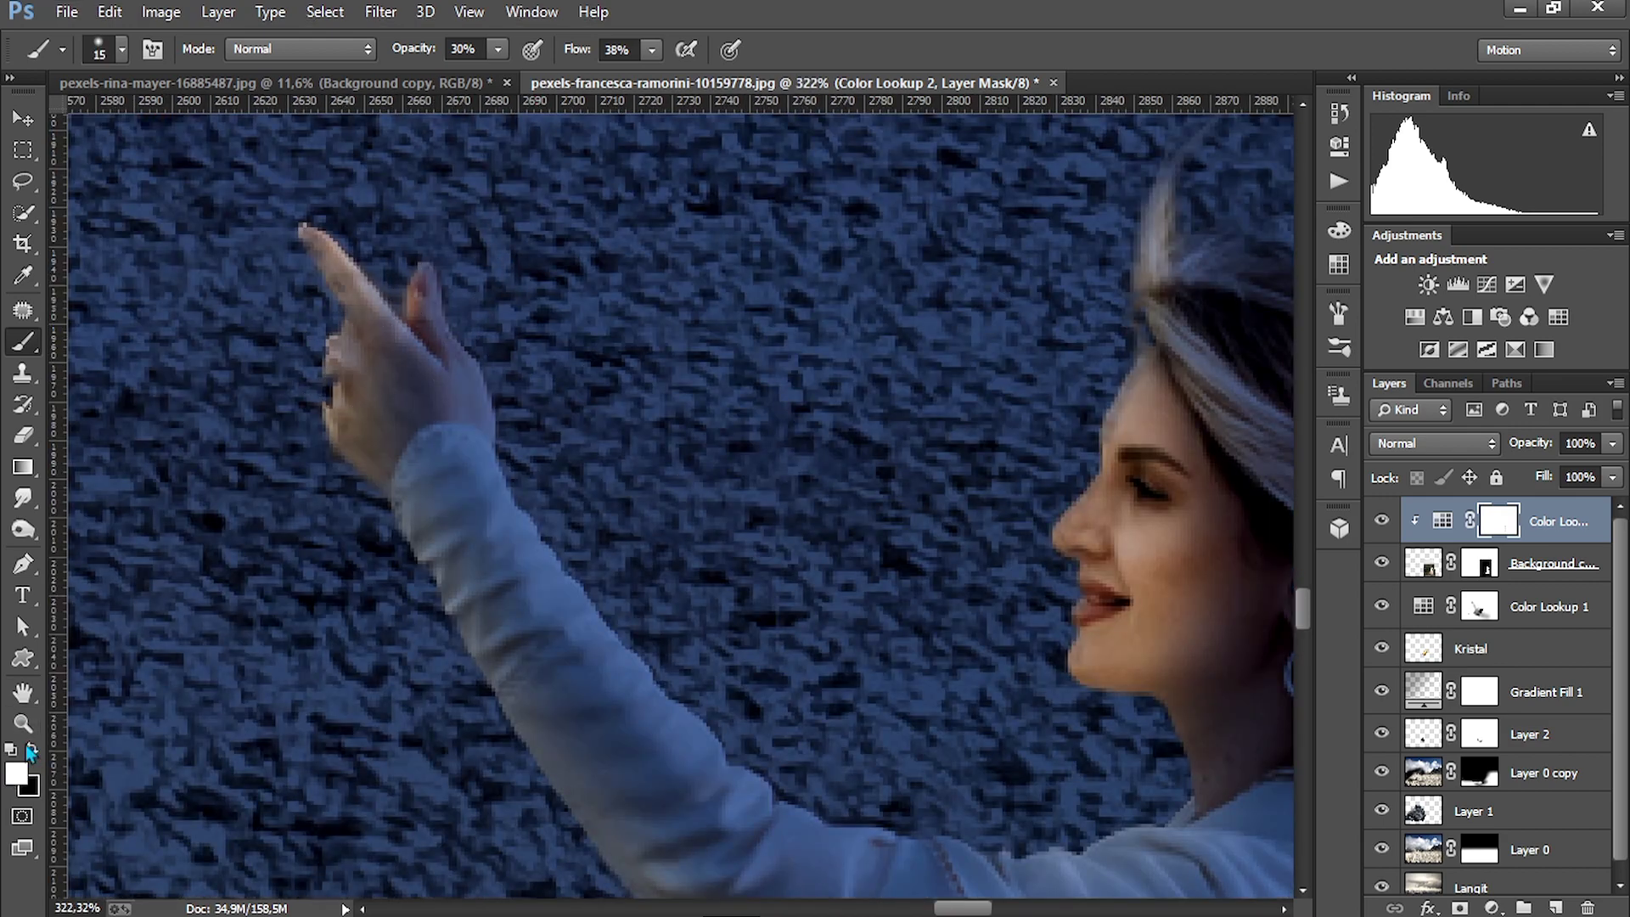
scroll(406, 522, down, 12)
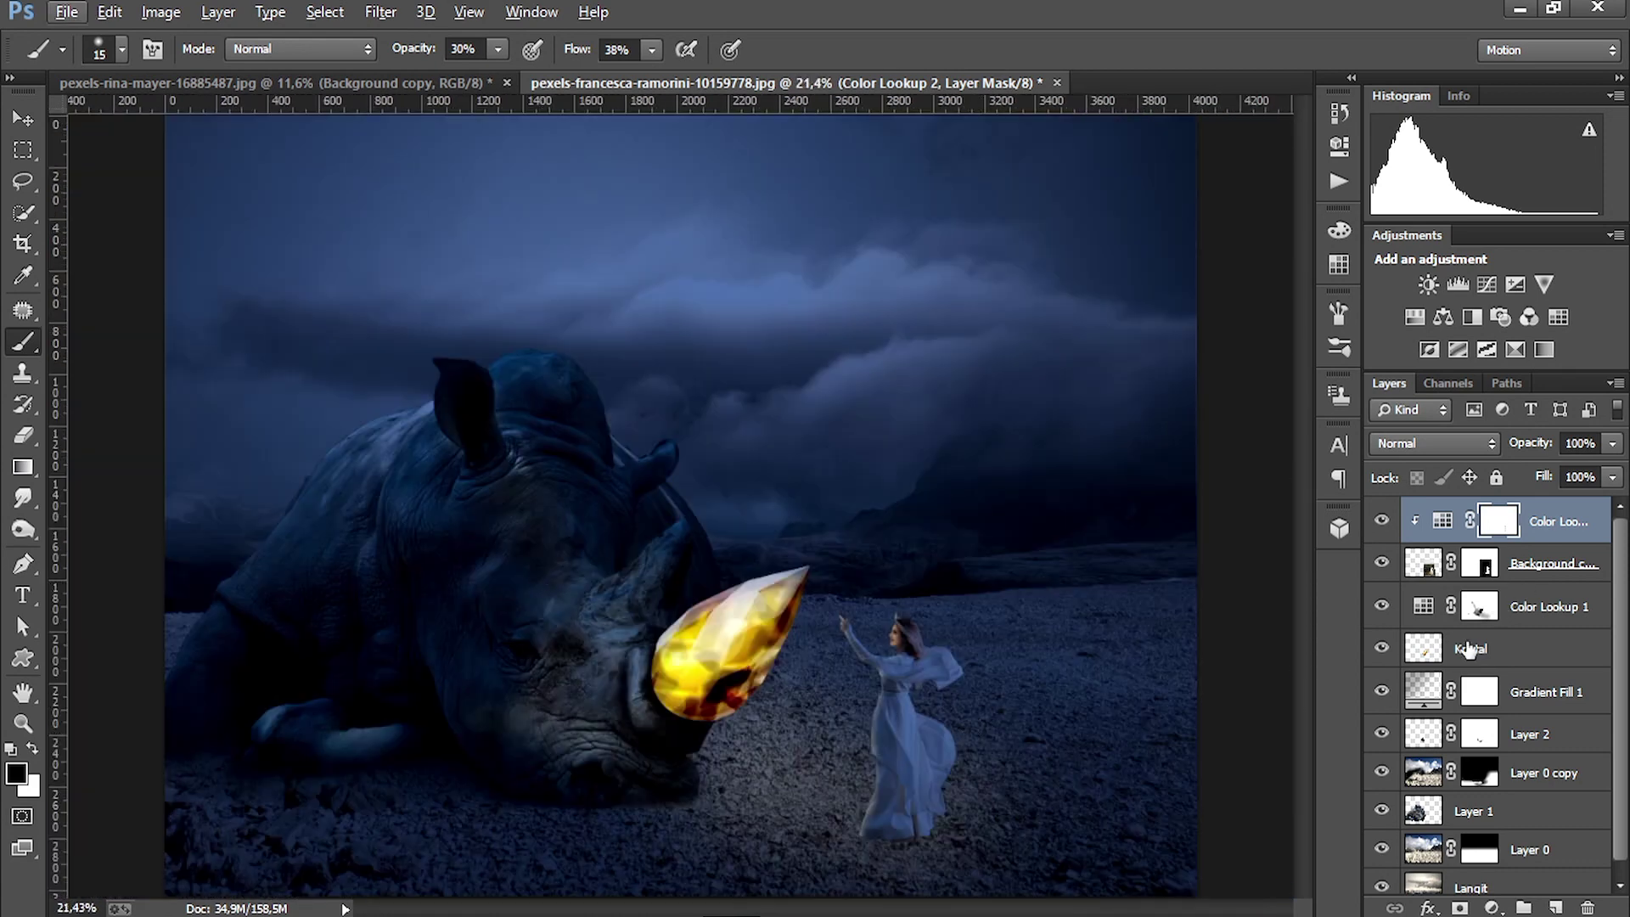
Paint black on the Color Lookup 1 mask with an 800 px brush over the ground around the woman, checking the adjustment's effect
click(1470, 606)
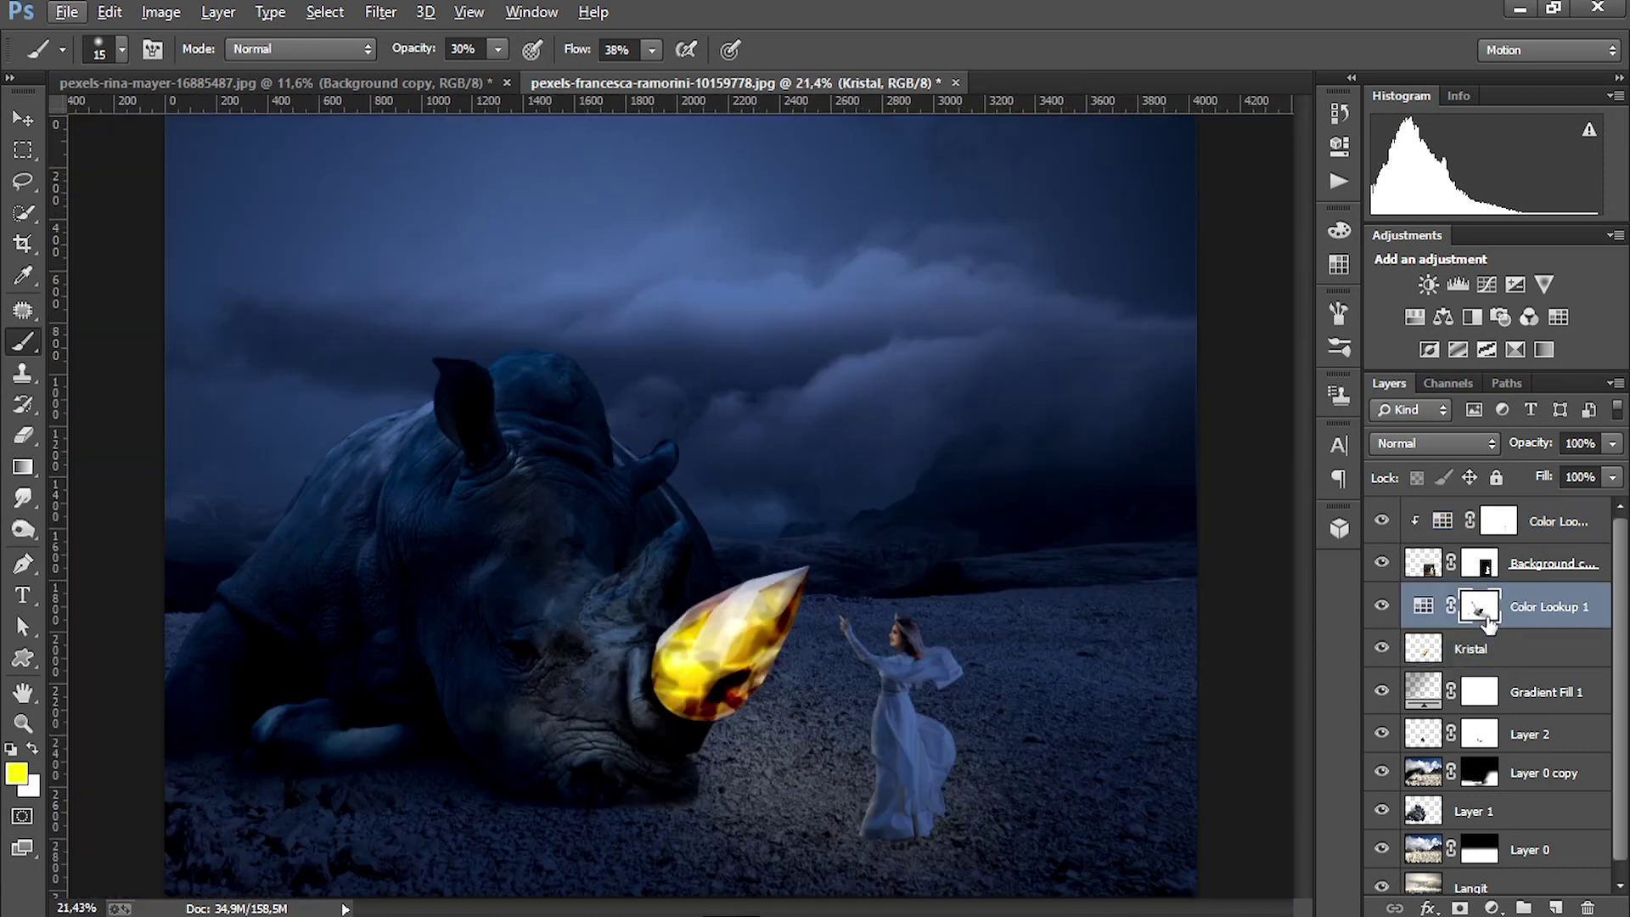
scroll(1471, 676, down, 1)
click(1382, 593)
click(1381, 593)
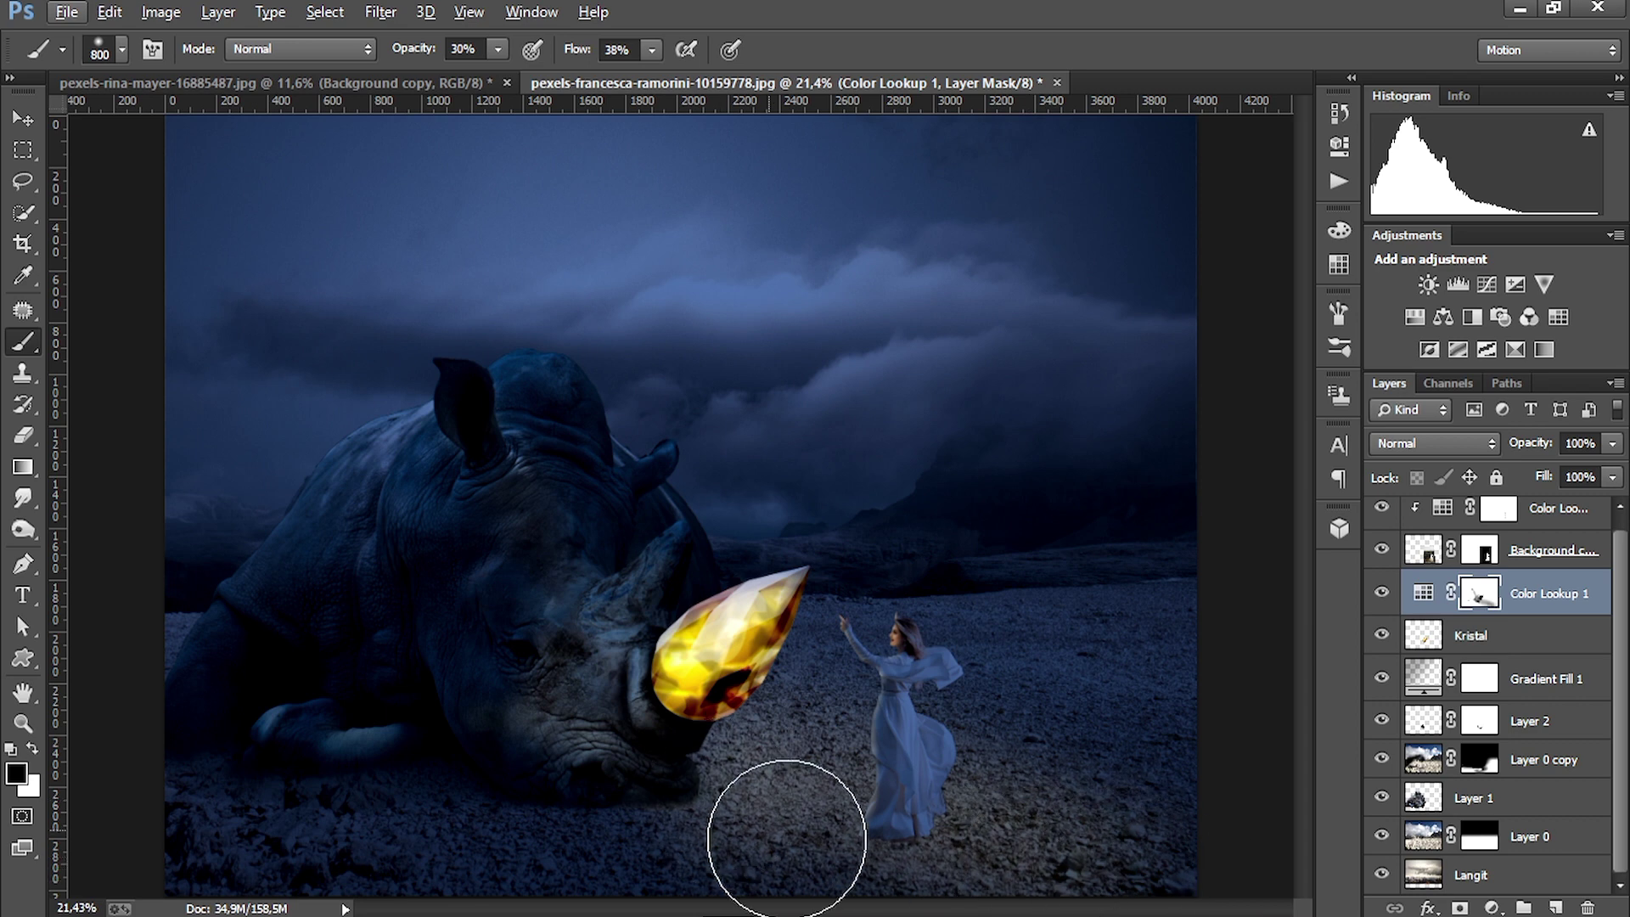
scroll(1440, 554, up, 1)
Merge the clipped Color Lookup into the woman's layer and duplicate it with a black Color Overlay at 100% opacity
click(1440, 554)
key(ctrl+j)
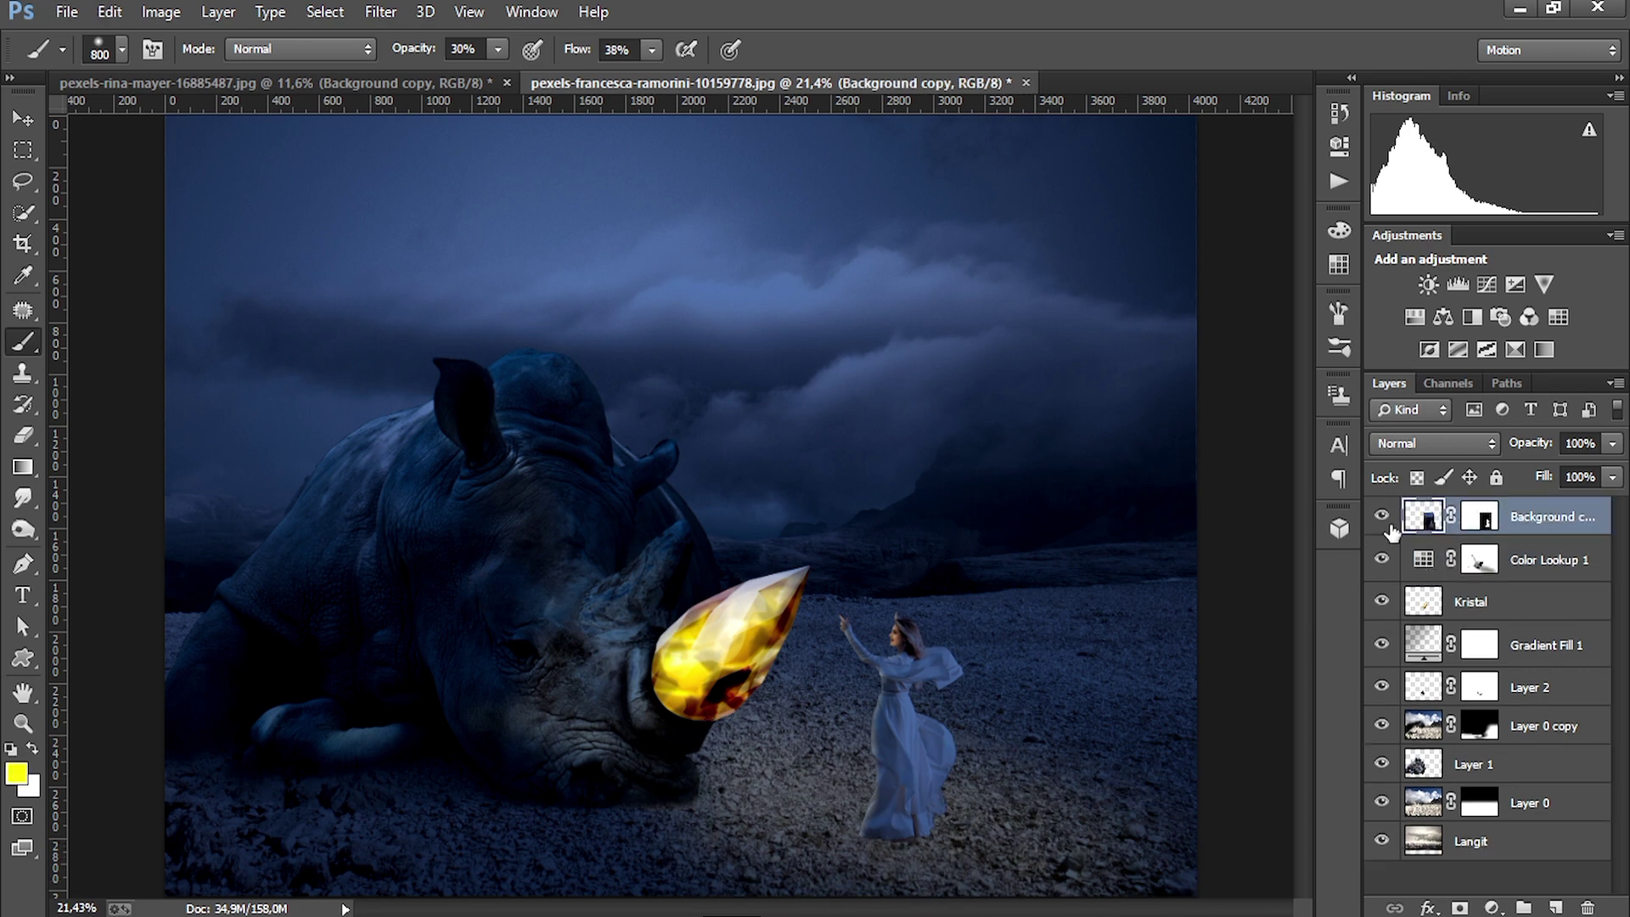
double_click(1426, 516)
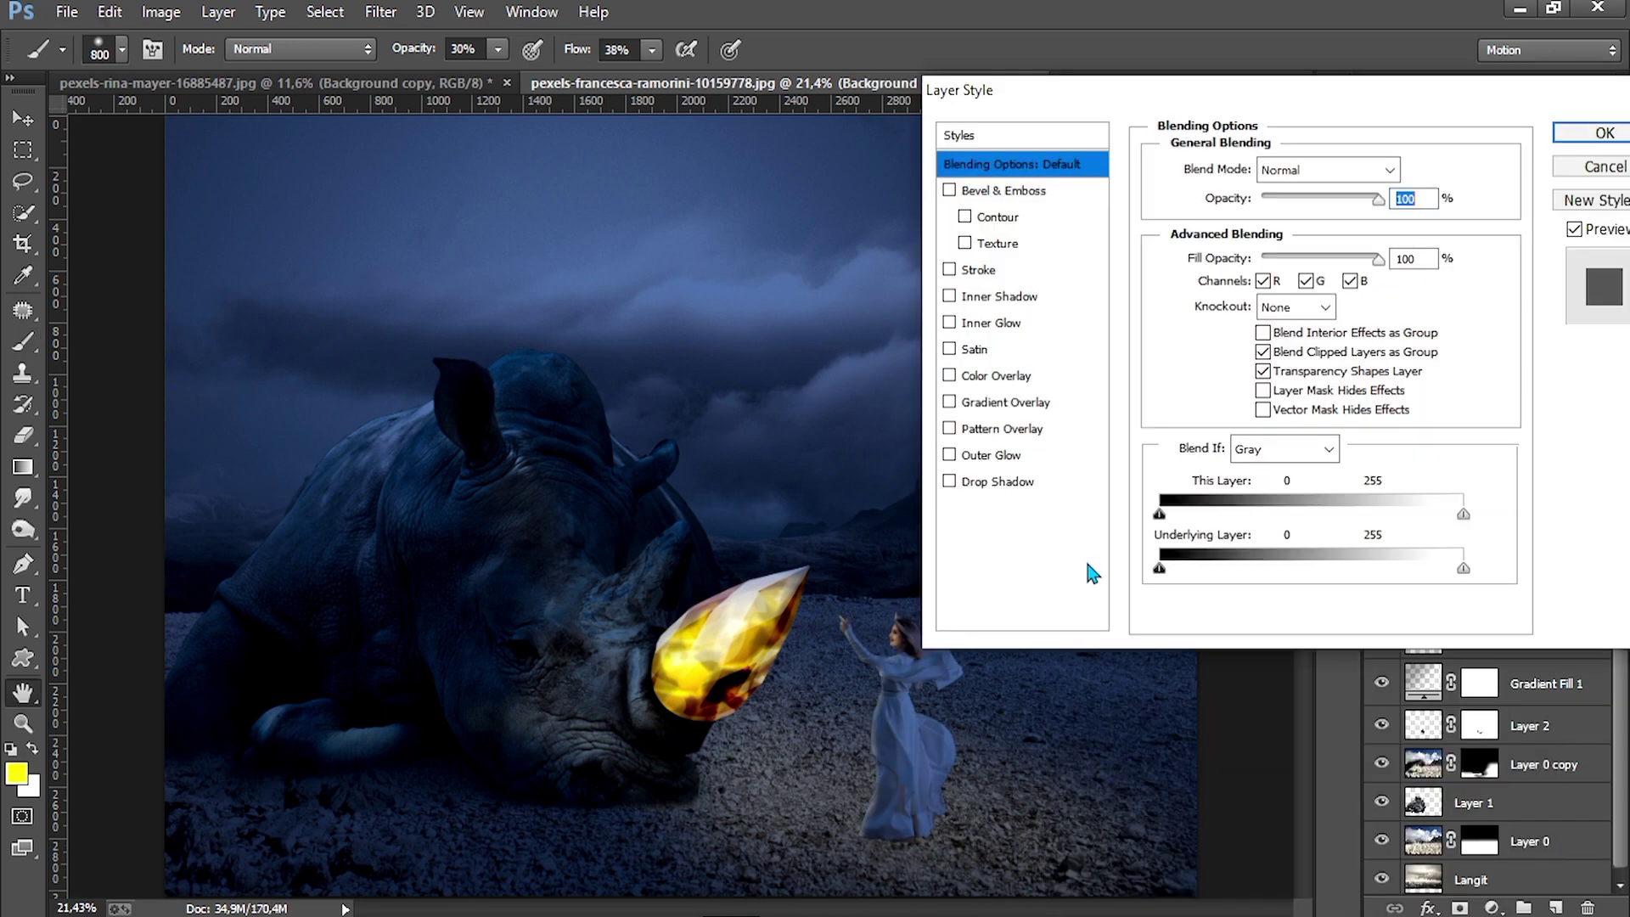
click(996, 375)
click(1407, 170)
click(1361, 447)
click(1579, 132)
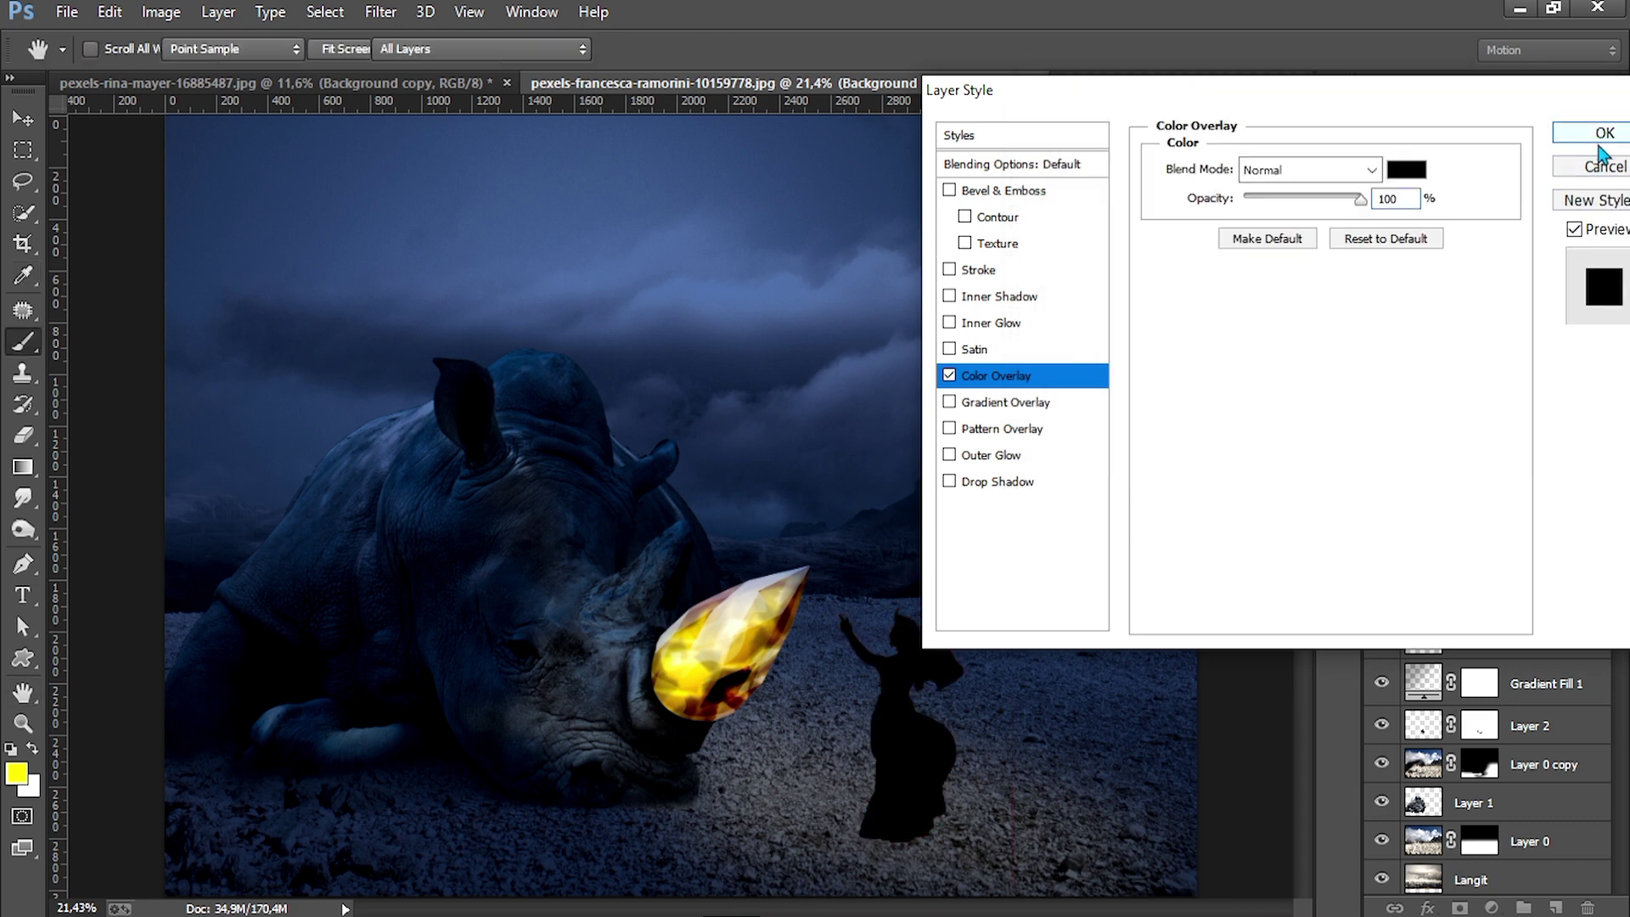
click(1587, 134)
Distort the black silhouette copy into a flattened shape lying on the ground beside the woman
key(ctrl+t)
right_click(955, 650)
click(1051, 387)
scroll(986, 533, down, 4)
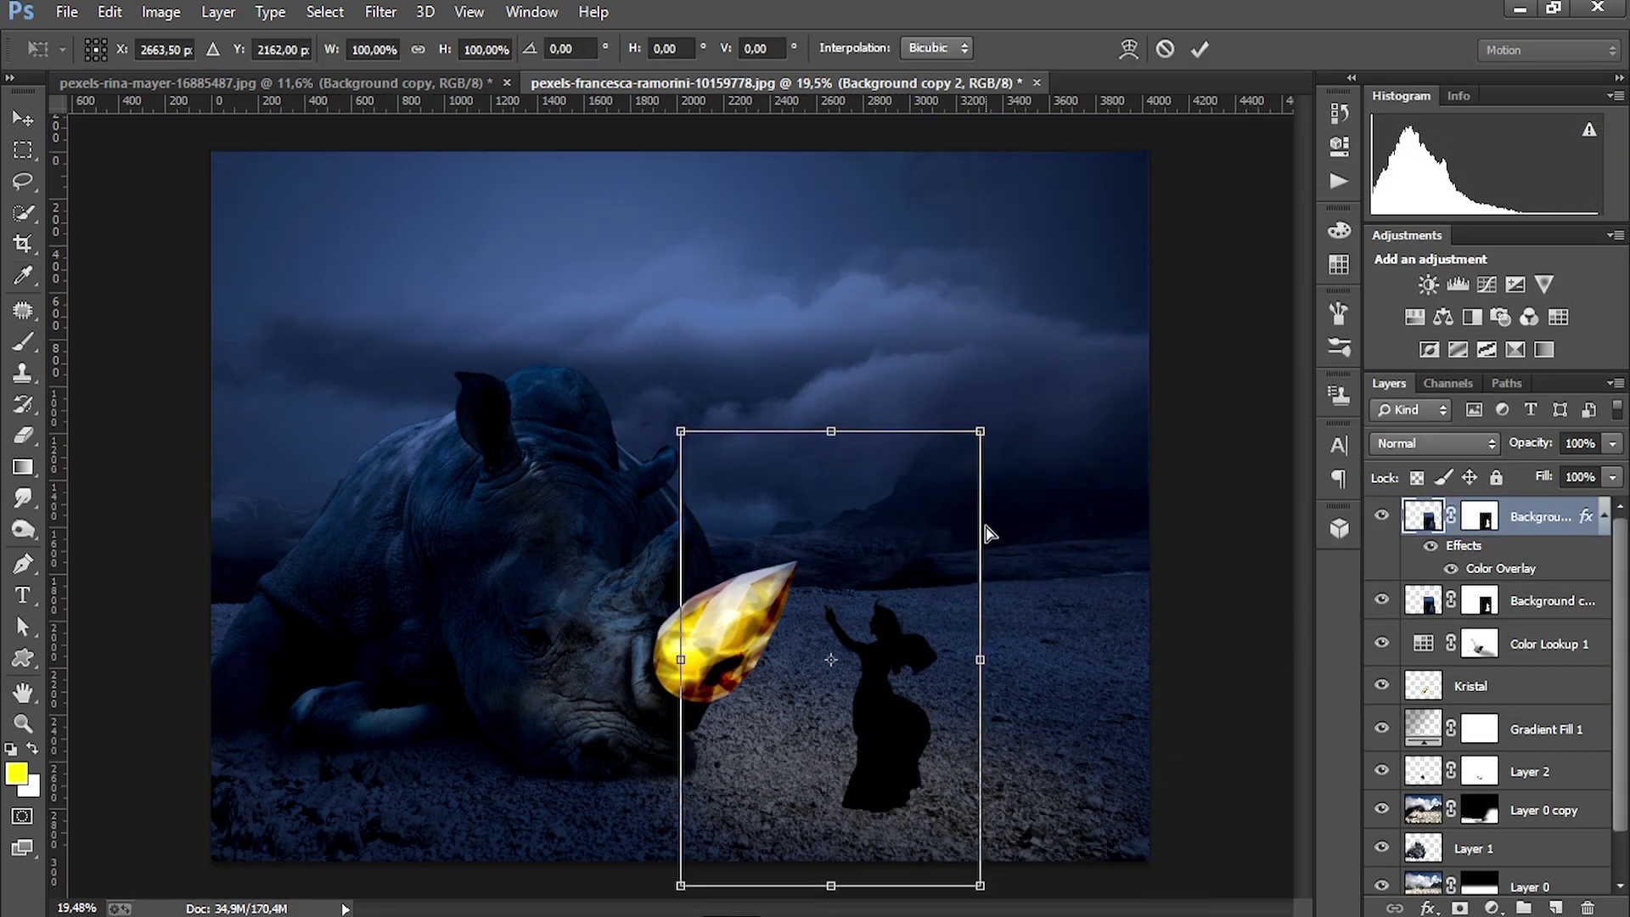
drag(797, 449, 1224, 622)
drag(1103, 670, 1050, 638)
drag(1285, 591, 1135, 758)
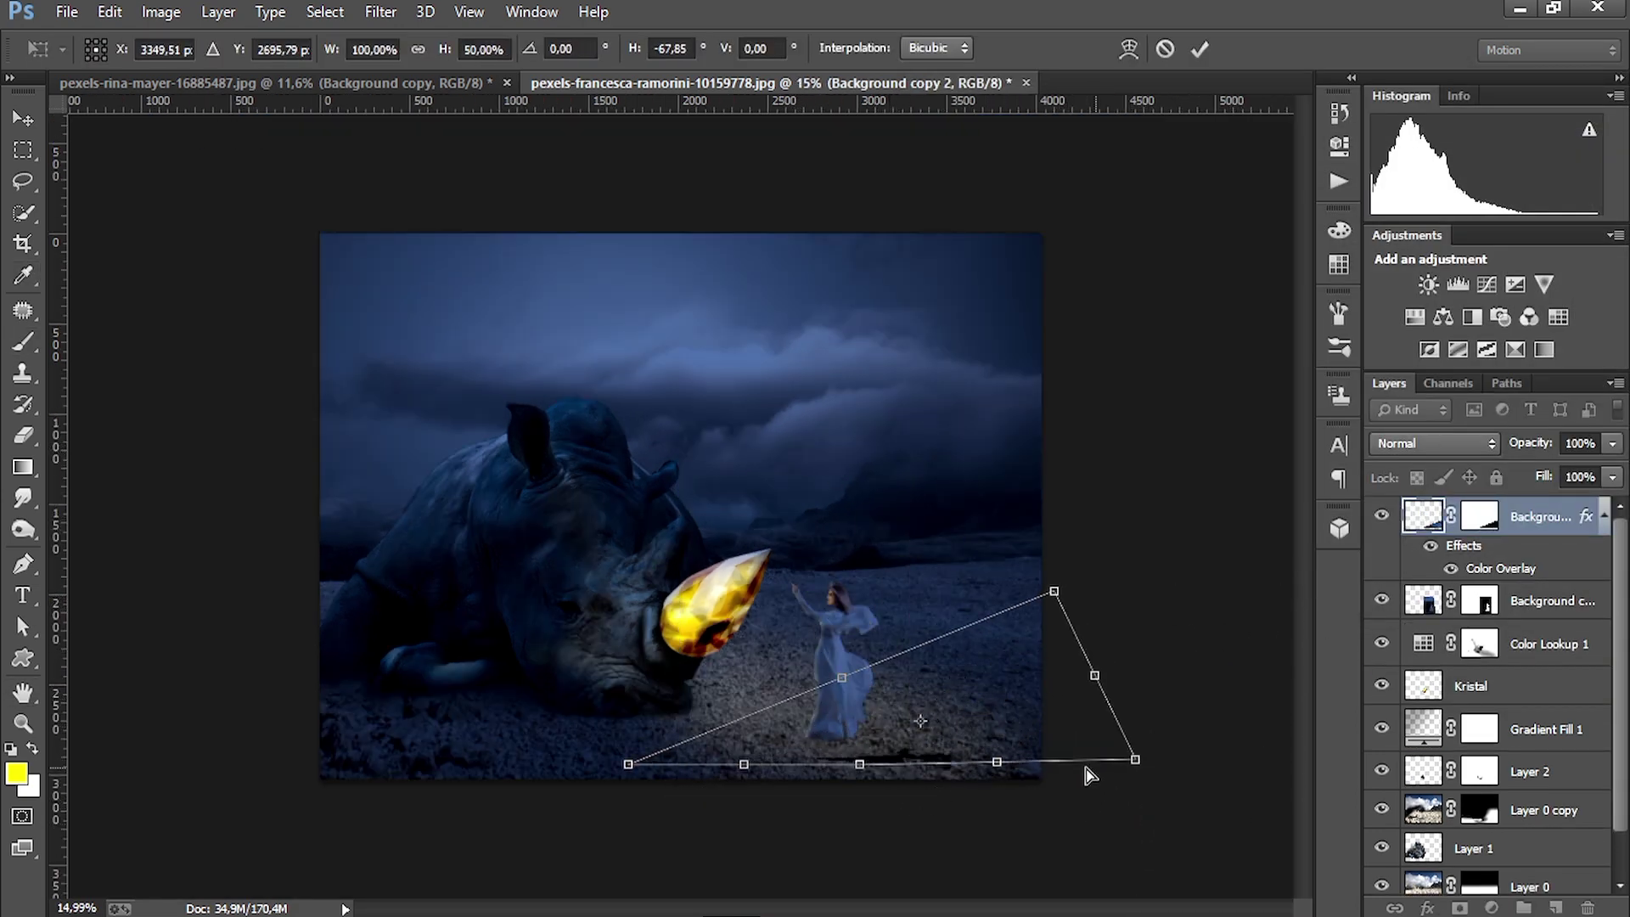
Reshape the silhouette's distortion corners so the shadow lies across the ground away from the crystal
drag(628, 764, 773, 658)
drag(1053, 591, 1122, 592)
drag(859, 764, 775, 777)
drag(1134, 760, 1066, 862)
drag(1122, 591, 1205, 600)
drag(773, 660, 820, 521)
drag(1010, 564, 1005, 603)
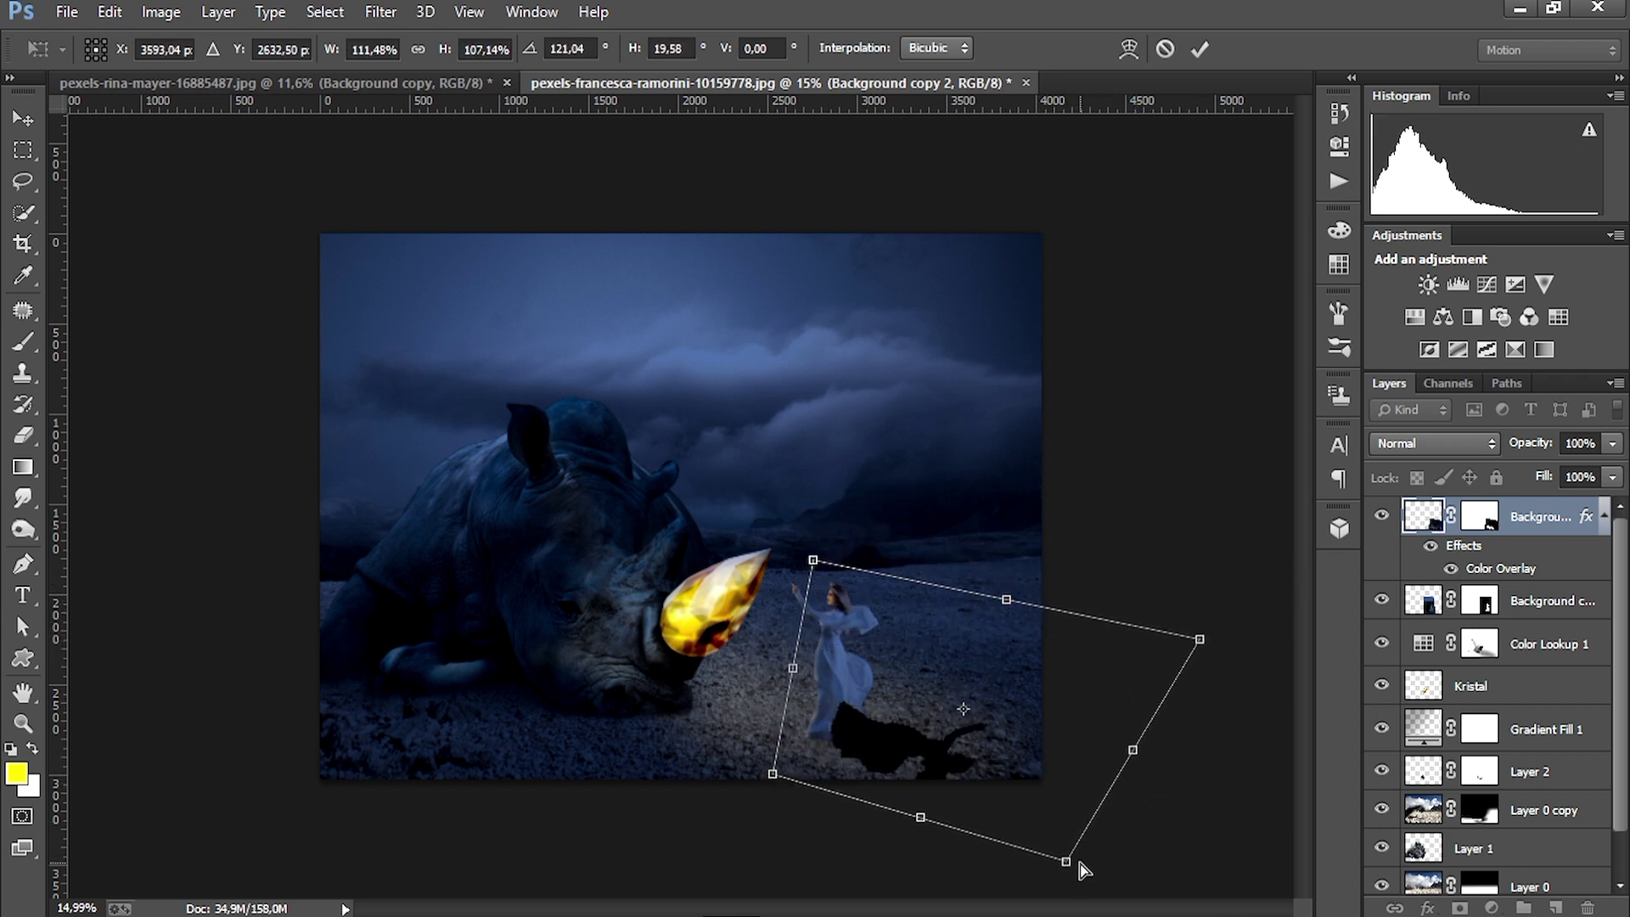
drag(1069, 864, 1182, 823)
drag(1044, 748, 1027, 767)
Try flipped and 90-degree rotated orientations for the shadow silhouette
right_click(1027, 767)
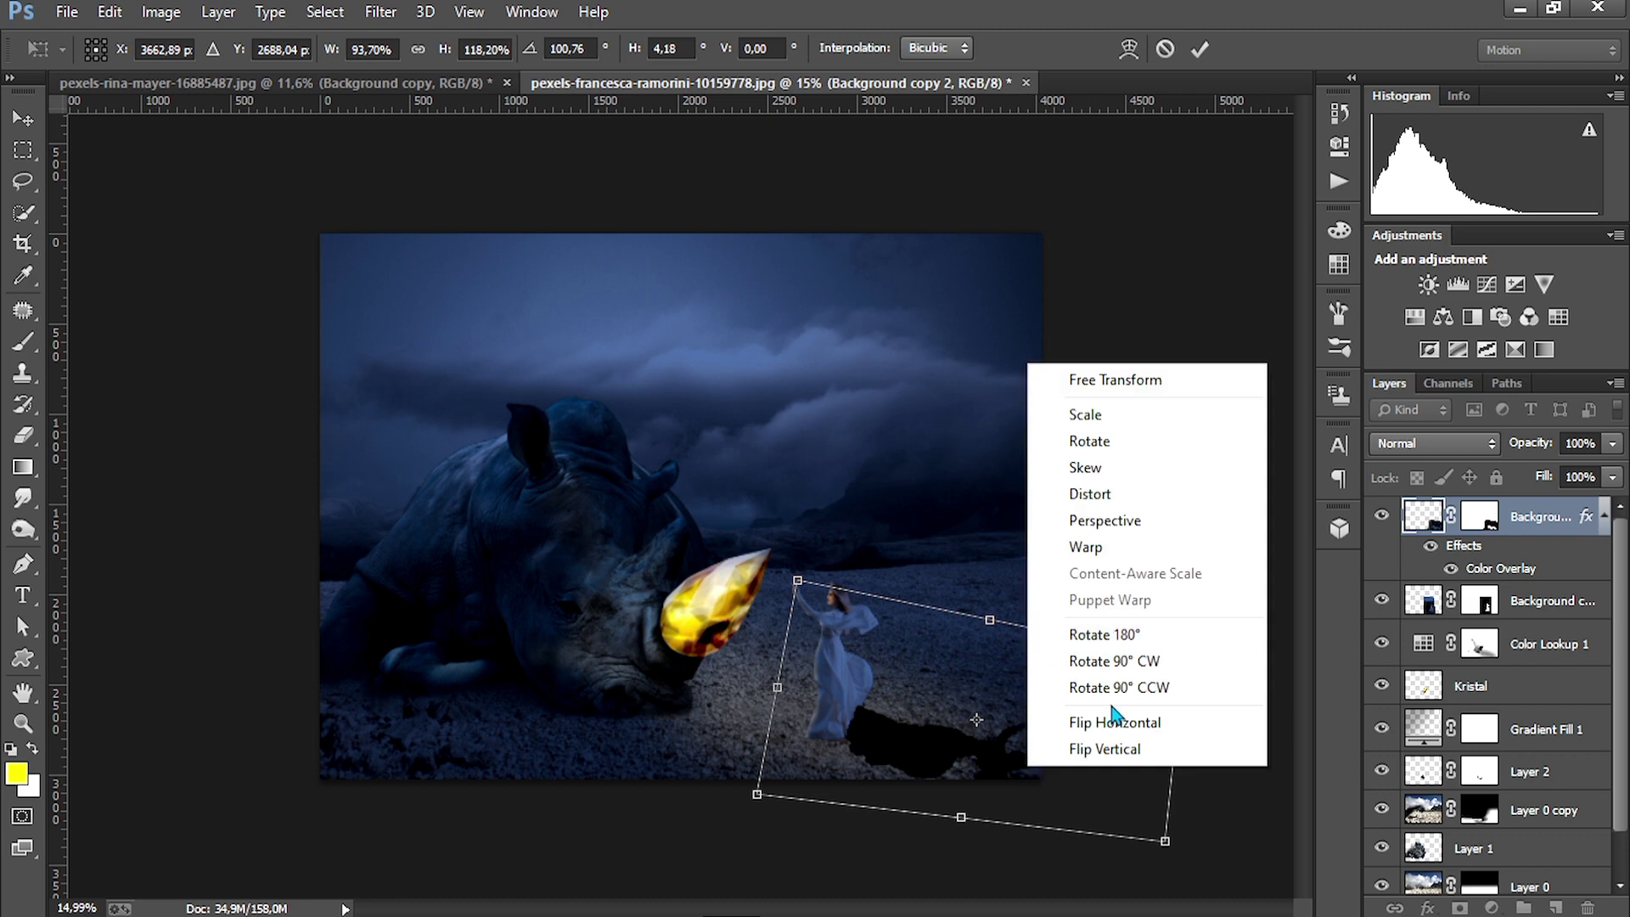
click(1110, 722)
right_click(996, 674)
click(1065, 629)
right_click(992, 674)
click(1066, 594)
right_click(1014, 674)
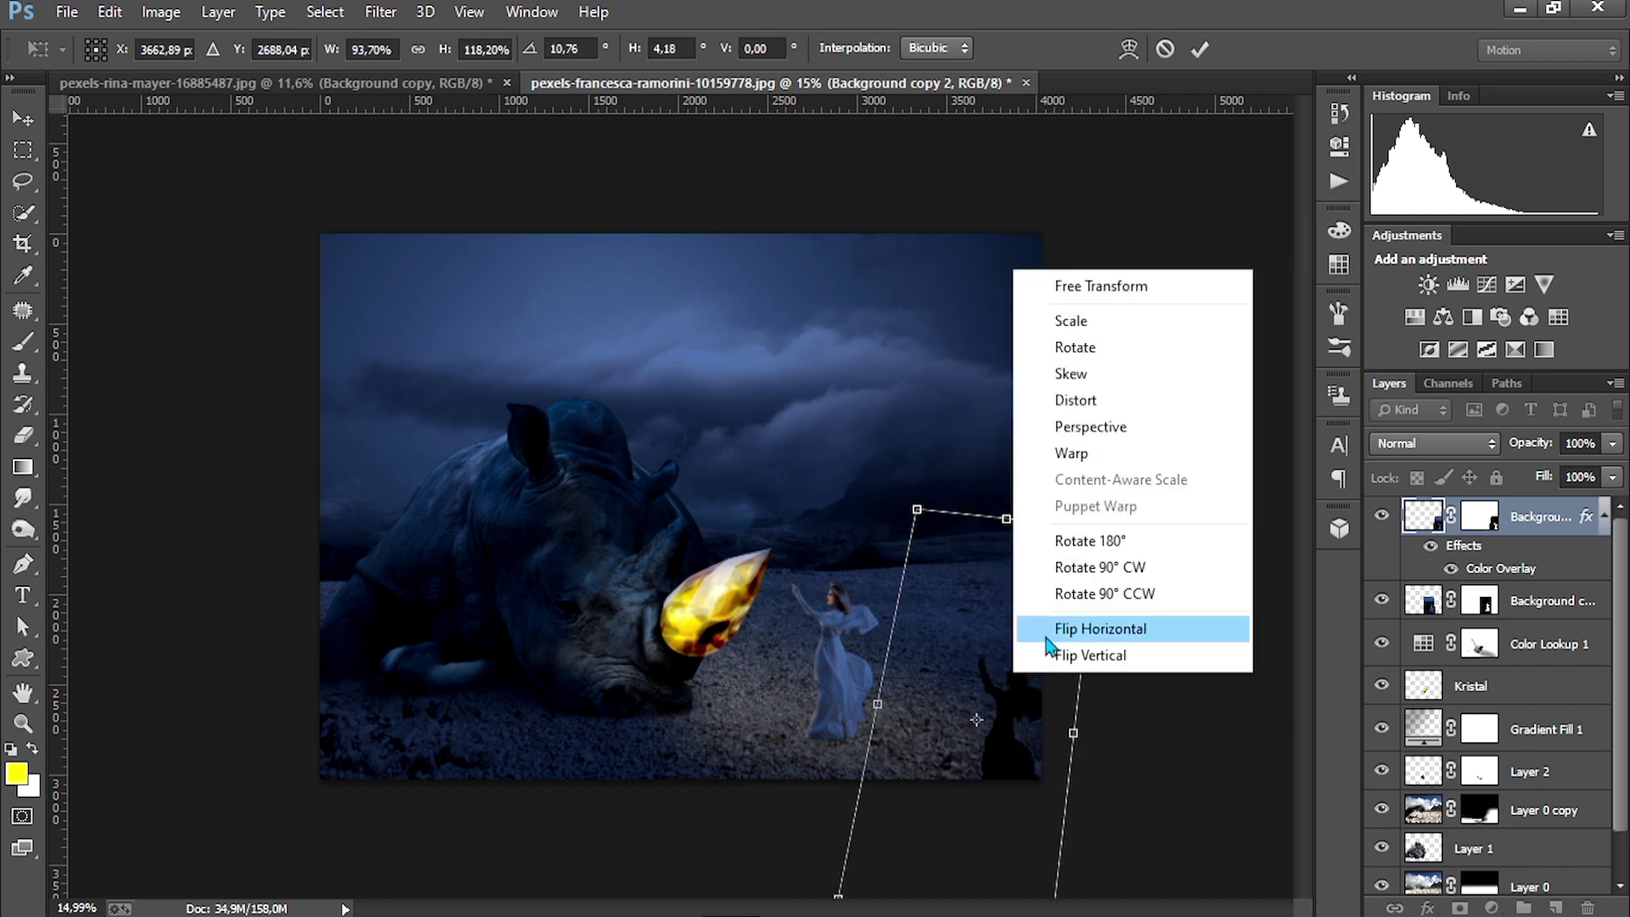
right_click(1006, 632)
click(1056, 551)
right_click(1022, 681)
click(1058, 605)
right_click(1036, 636)
click(1117, 535)
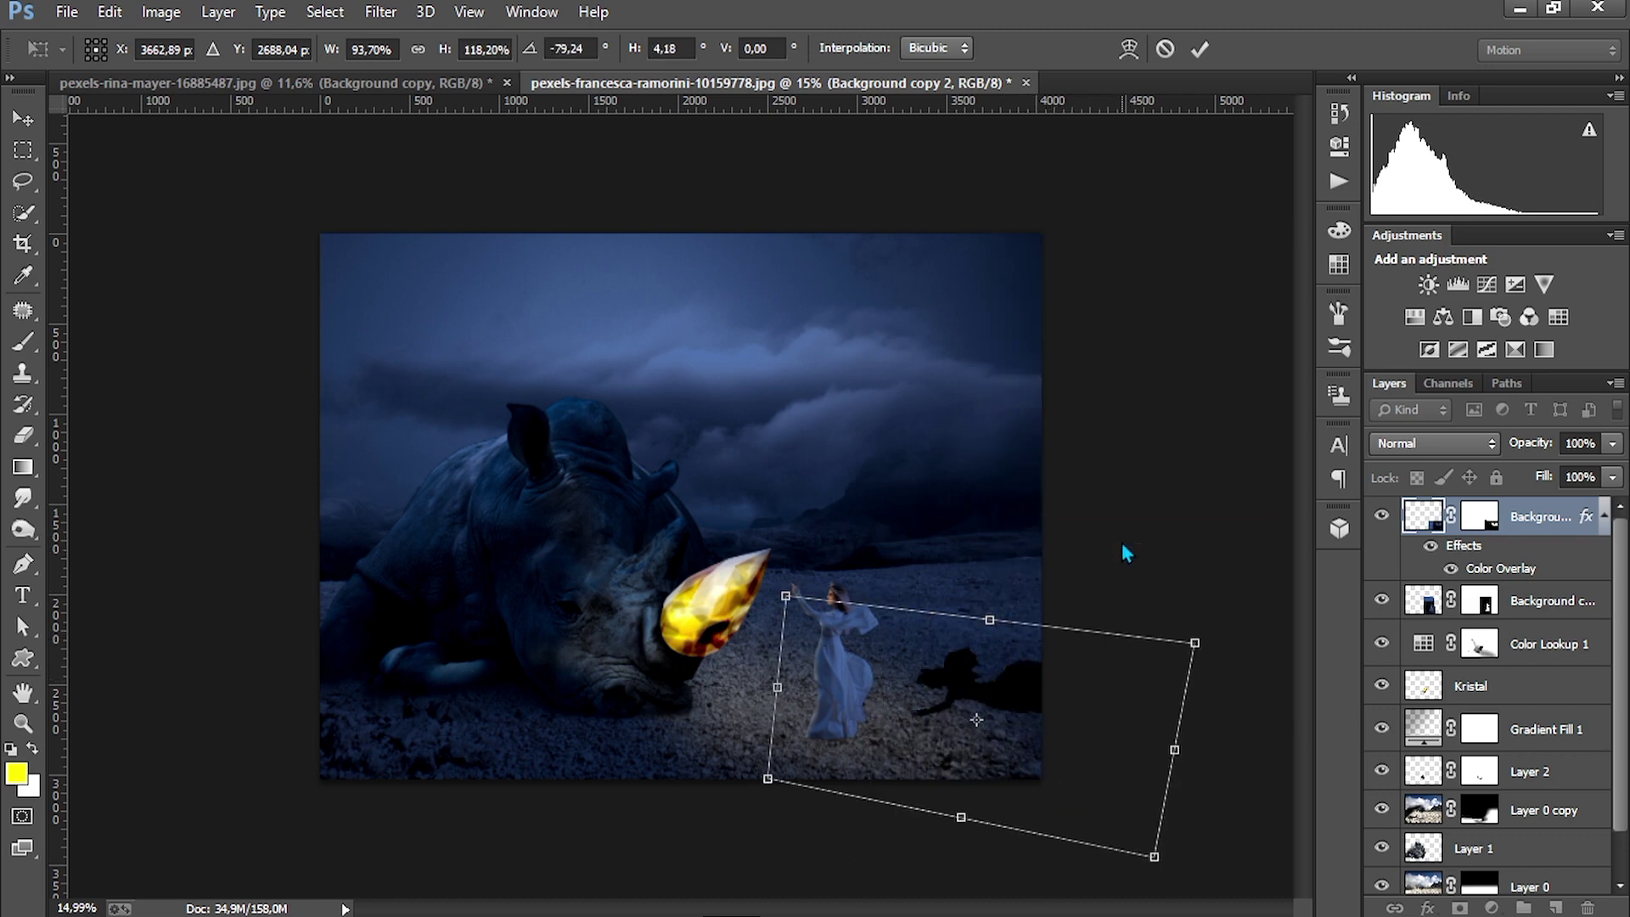
right_click(1020, 678)
click(1072, 570)
right_click(1002, 670)
click(1054, 564)
Place the distorted shadow at the woman's feet and move its layer beneath hers
mouse_move(1015, 740)
mouse_down()
mouse_move(1014, 723)
mouse_move(995, 733)
mouse_up()
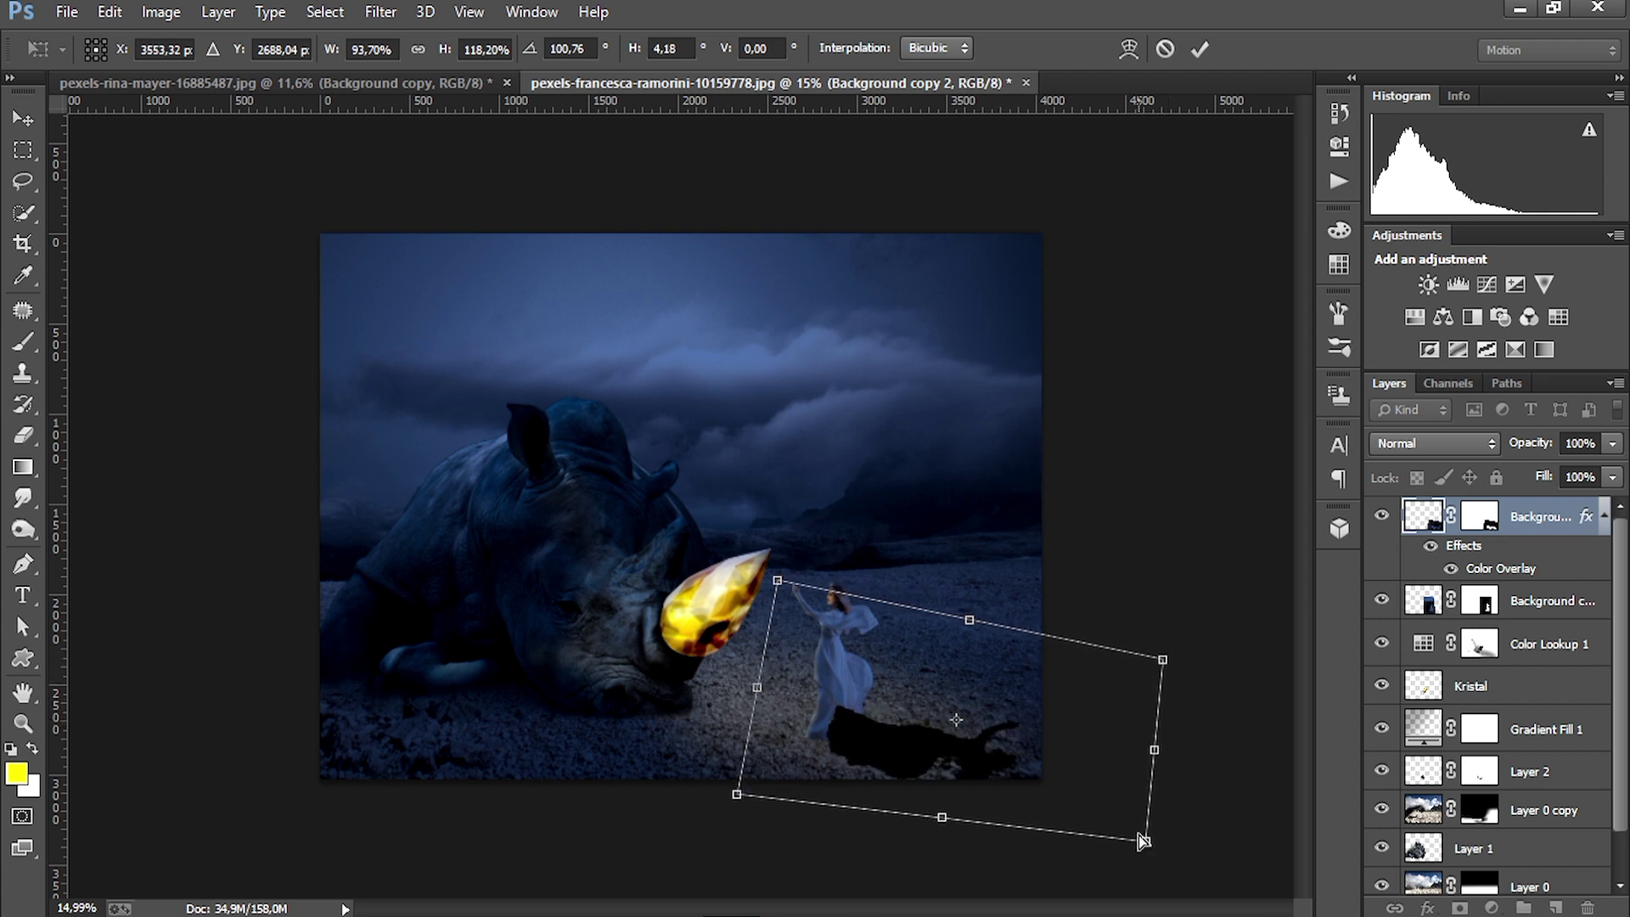
drag(1143, 840, 1159, 817)
click(1199, 49)
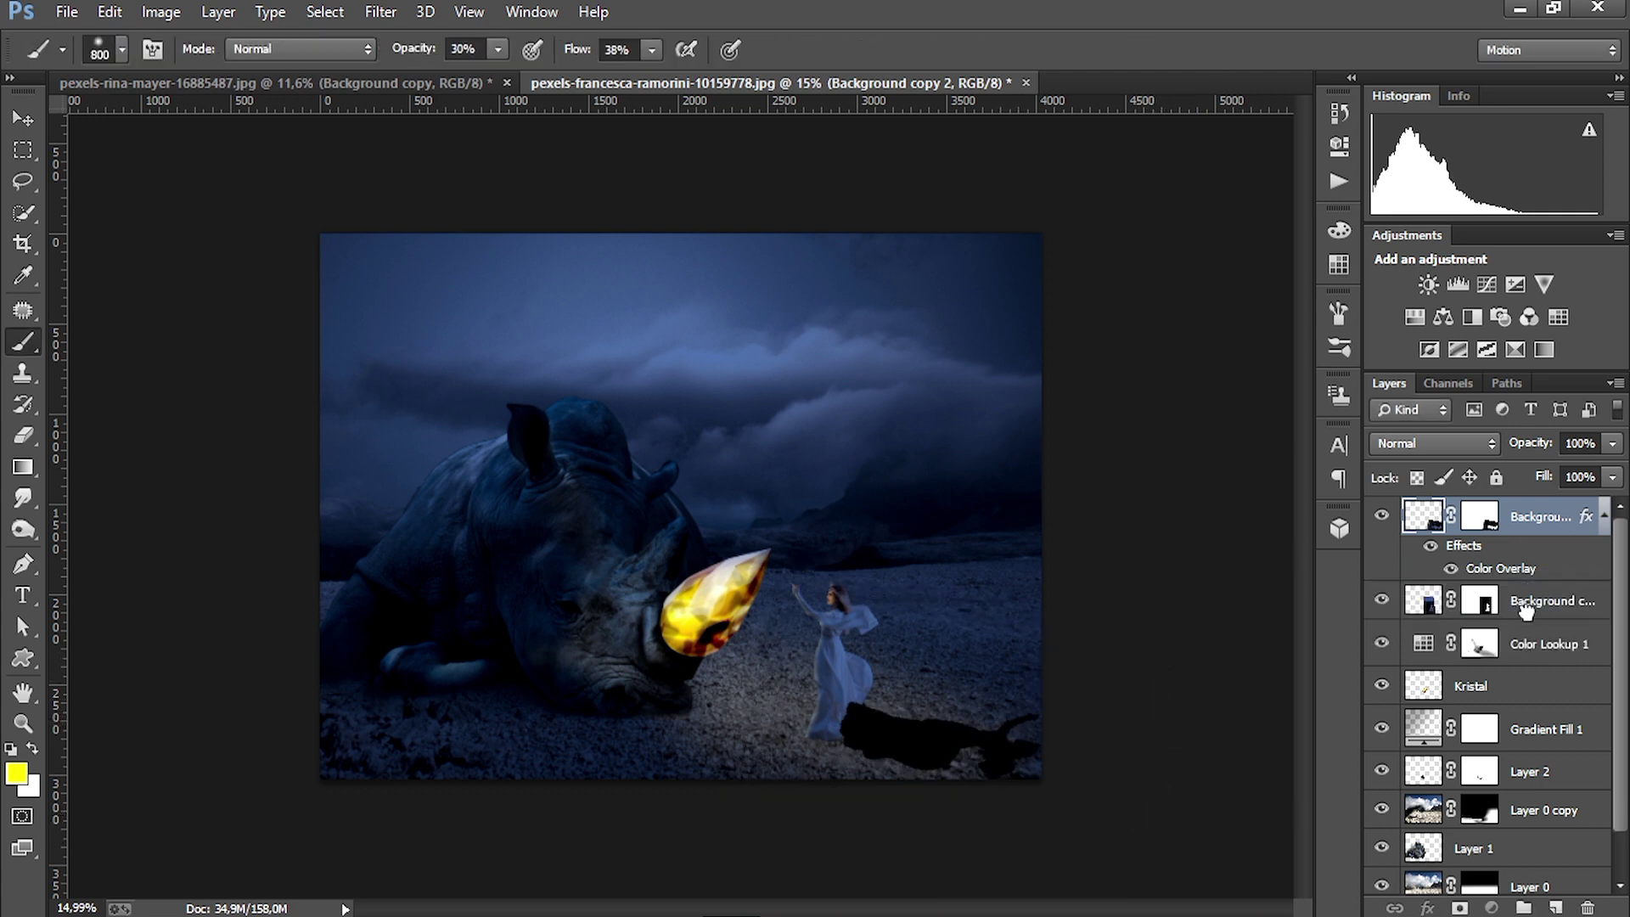
key(ctrl+bracketleft)
Warp the shadow into a slimmer curved shape stretching from the woman's feet along the ground
key(ctrl+t)
right_click(884, 704)
click(926, 477)
drag(879, 582, 883, 602)
drag(737, 581, 799, 626)
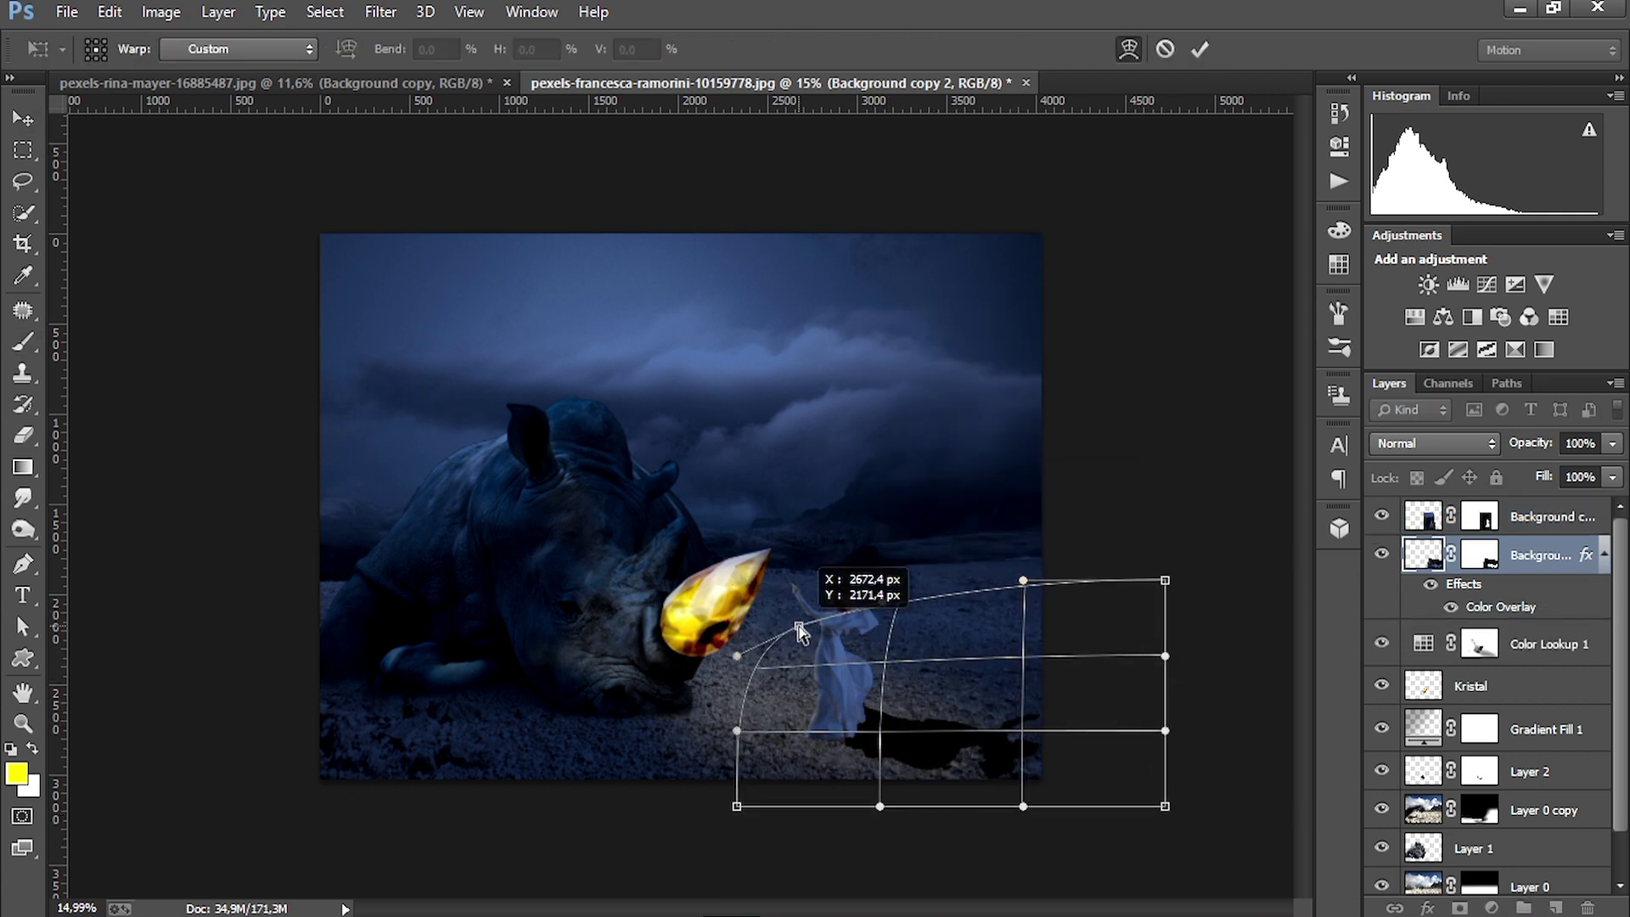
drag(839, 729, 821, 736)
drag(887, 817, 887, 779)
drag(1164, 806, 1182, 805)
drag(1164, 580, 1199, 581)
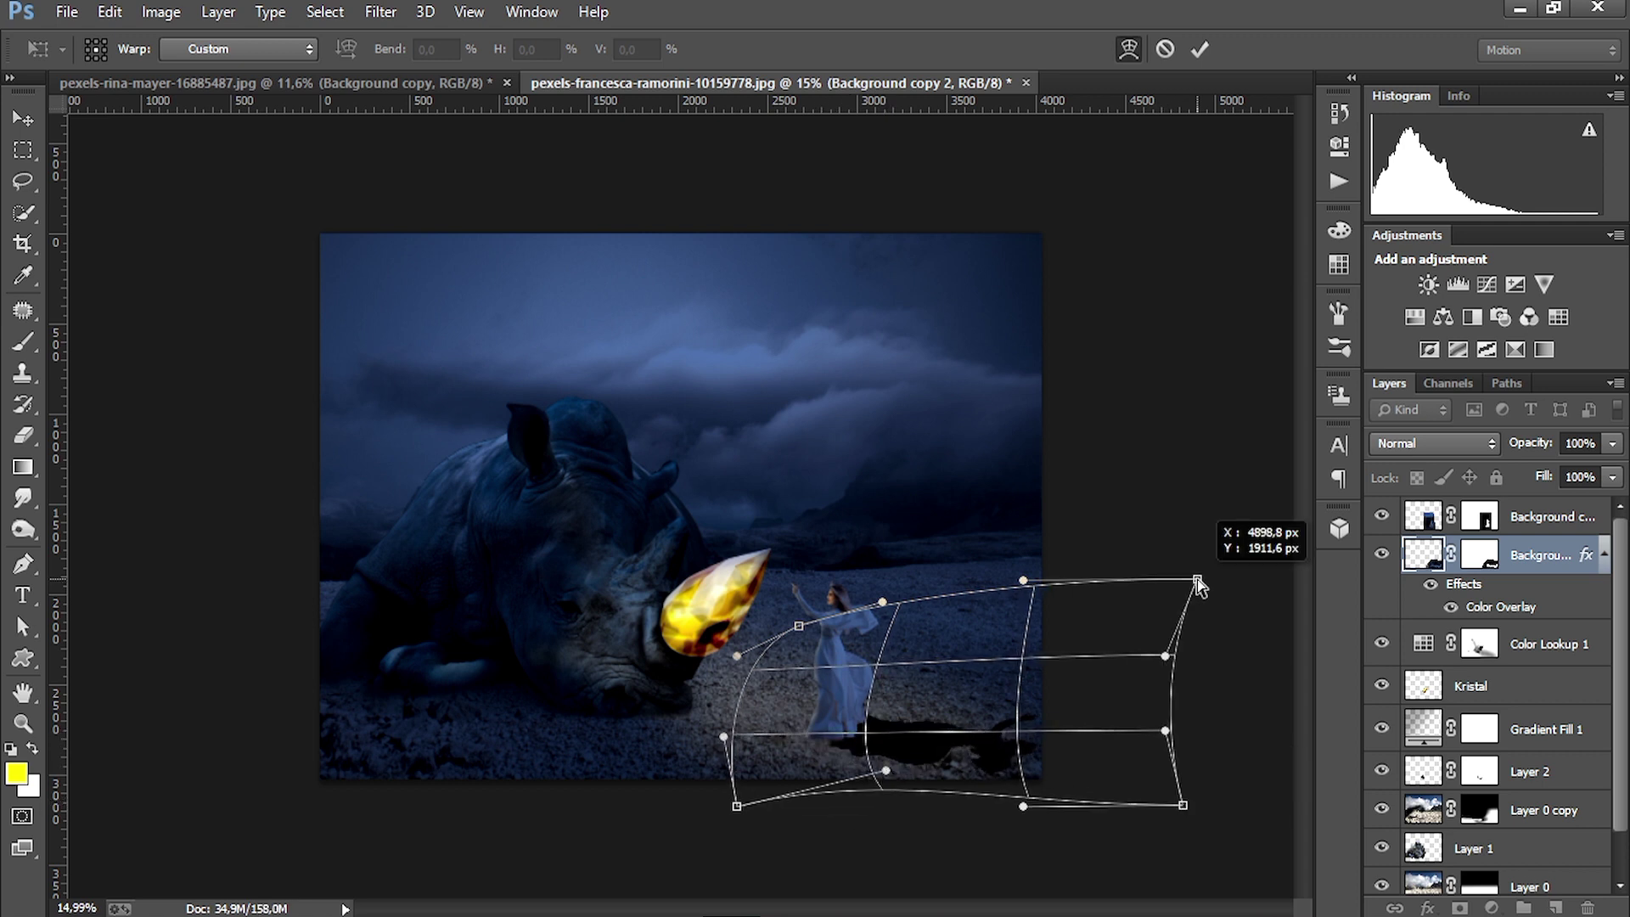
drag(736, 805, 735, 788)
click(1199, 48)
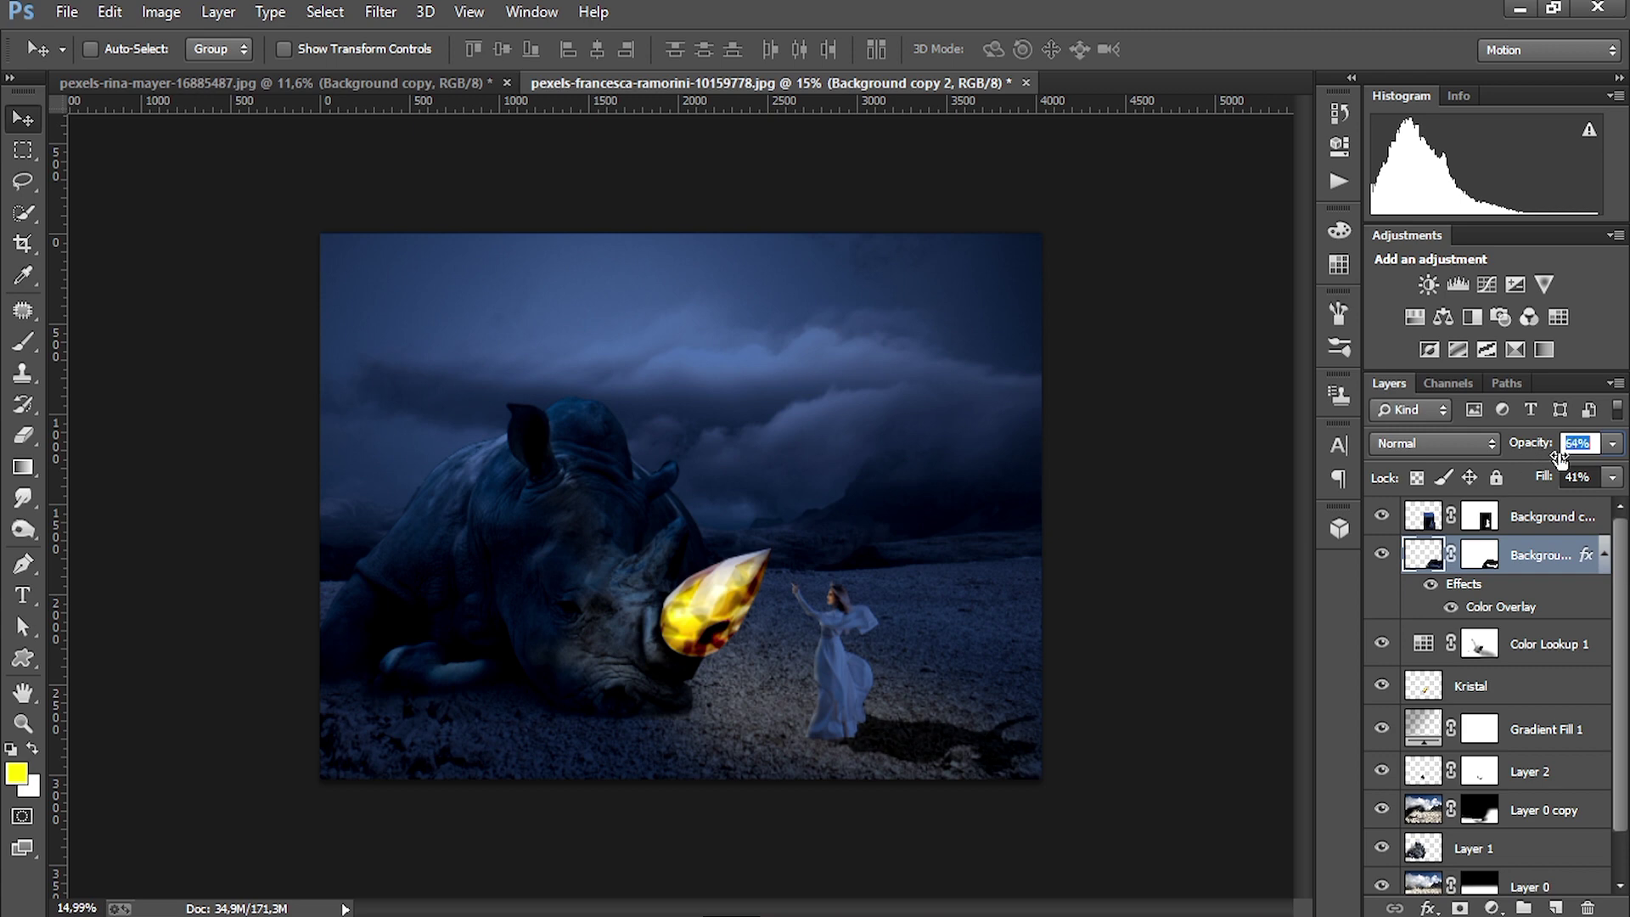
Set the shadow layer to 48% opacity and 67% fill, and apply a Gaussian Blur of 5.1 pixels
drag(1560, 487, 1571, 487)
click(380, 13)
mouse_move(408, 275)
click(748, 449)
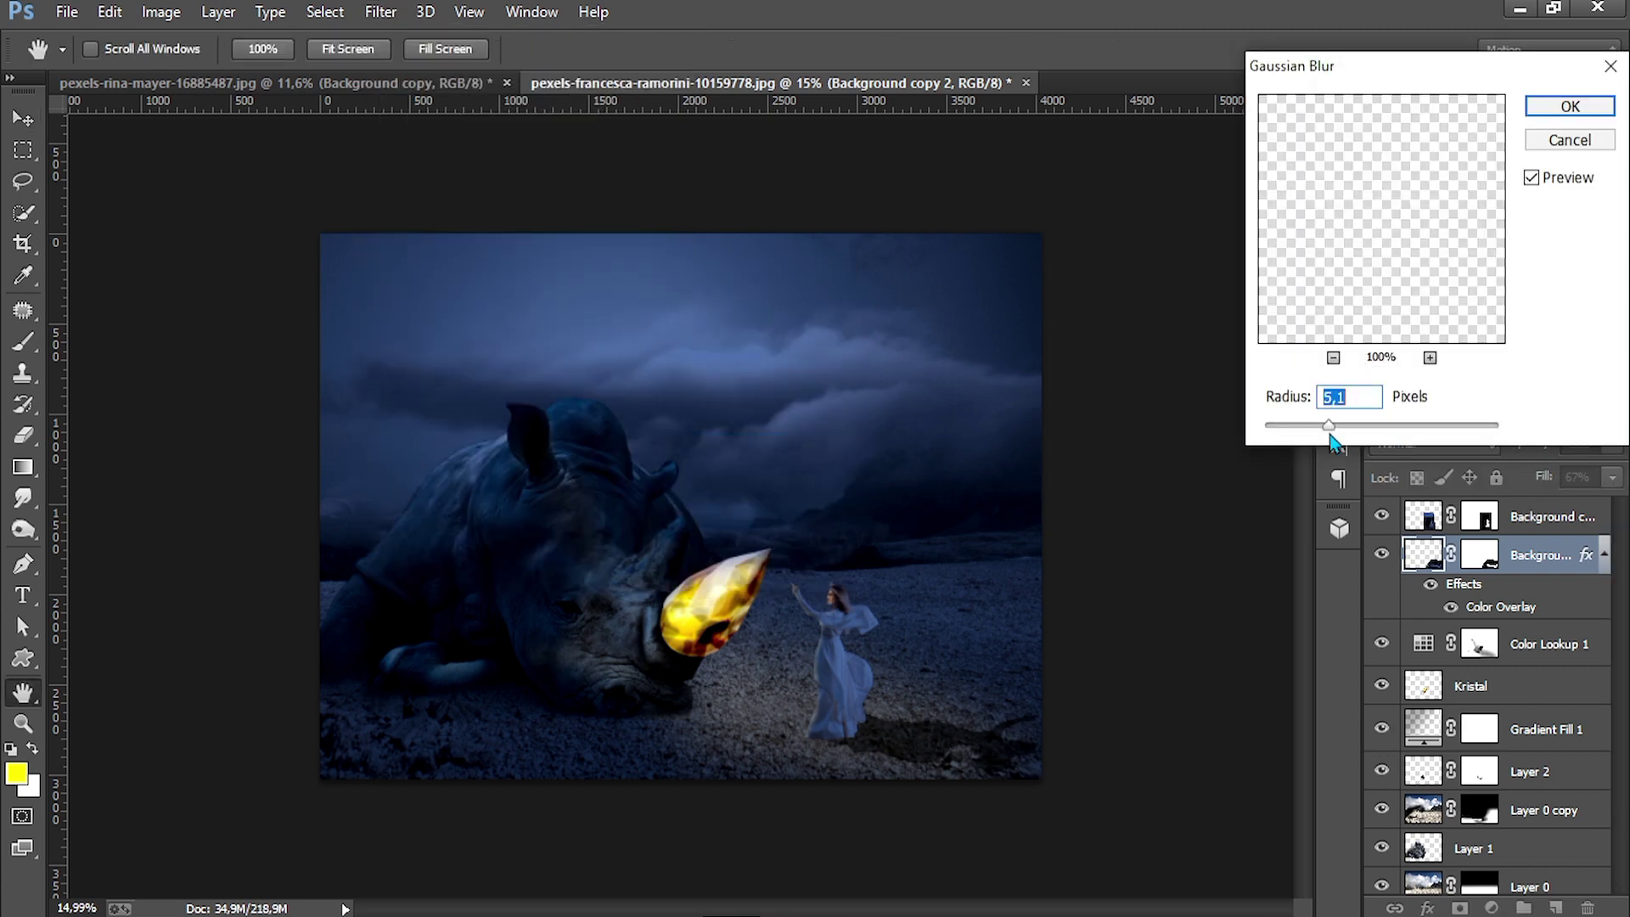
click(1538, 111)
Warp the blurred shadow again to flatten it near the woman's feet and widen its far end
key(ctrl+t)
right_click(956, 743)
click(993, 535)
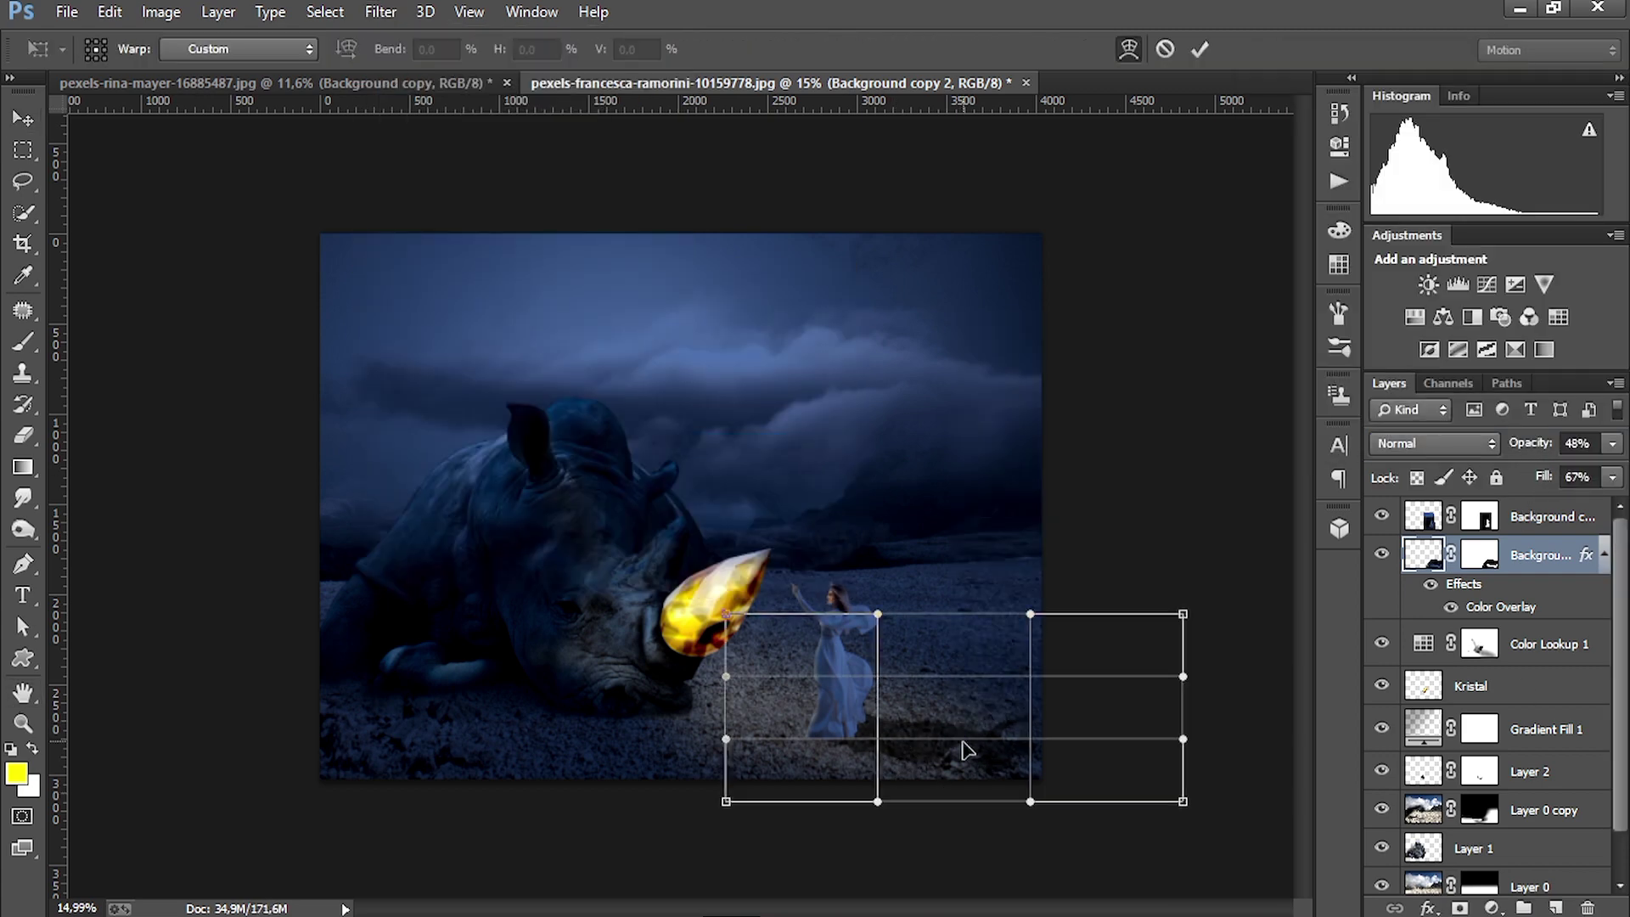
drag(877, 800, 879, 727)
drag(877, 614, 881, 637)
drag(726, 800, 724, 785)
drag(1183, 801, 1218, 813)
drag(1183, 614, 1212, 612)
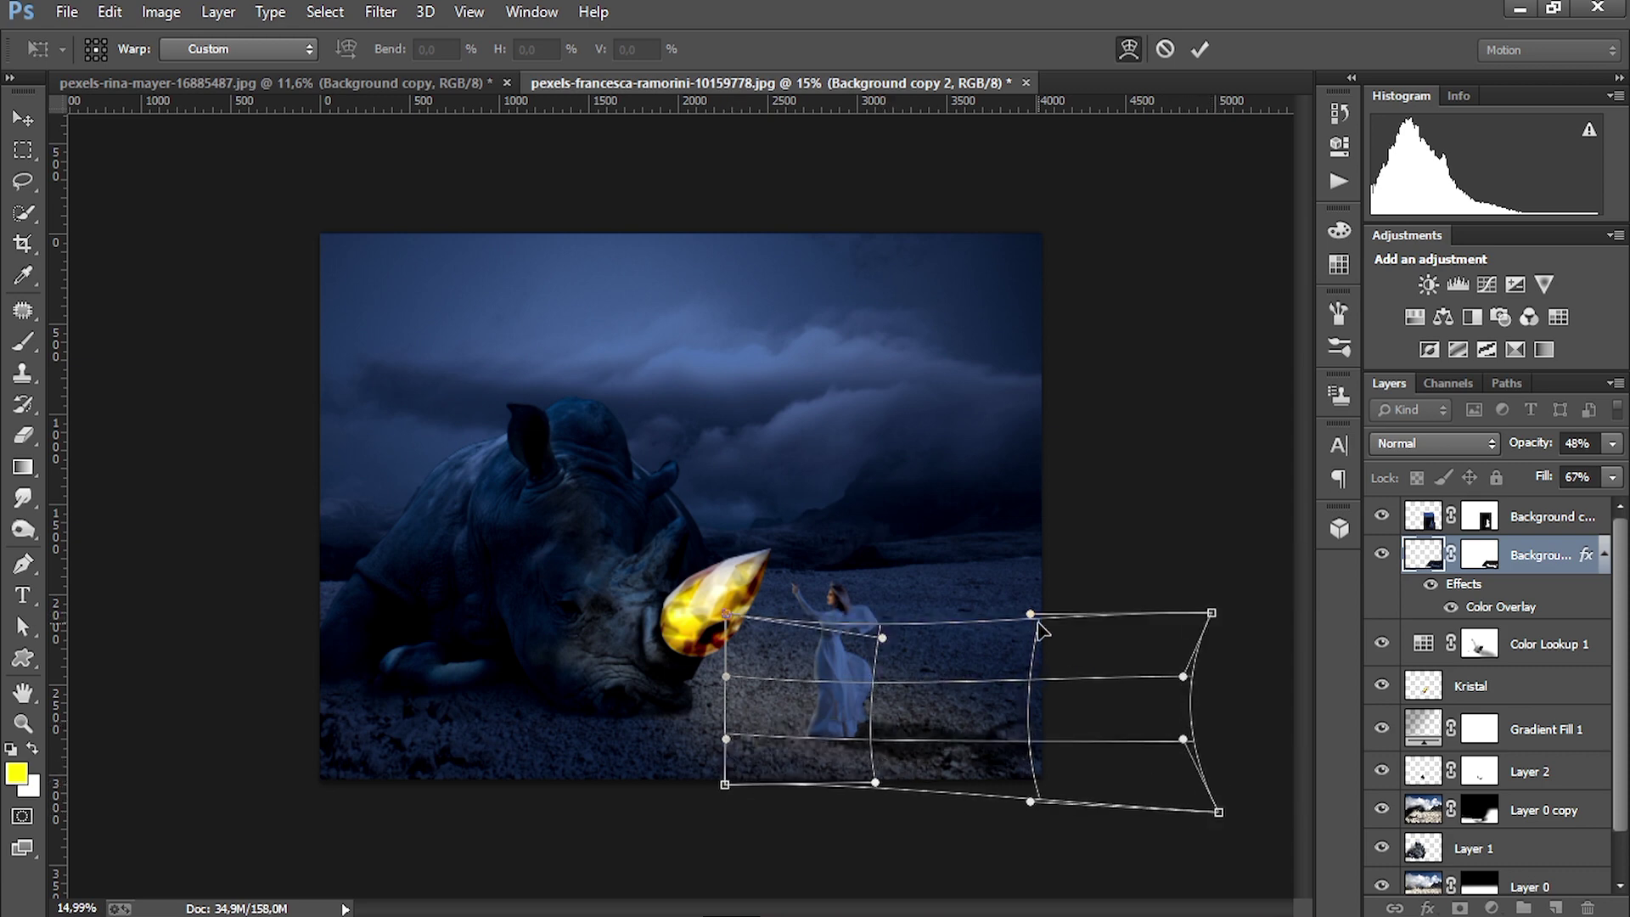
drag(1030, 614, 1036, 635)
click(1199, 49)
Compare the scene with the Color Lookup 1 adjustment hidden and shown
scroll(920, 753, up, 3)
scroll(926, 751, down, 1)
click(1539, 658)
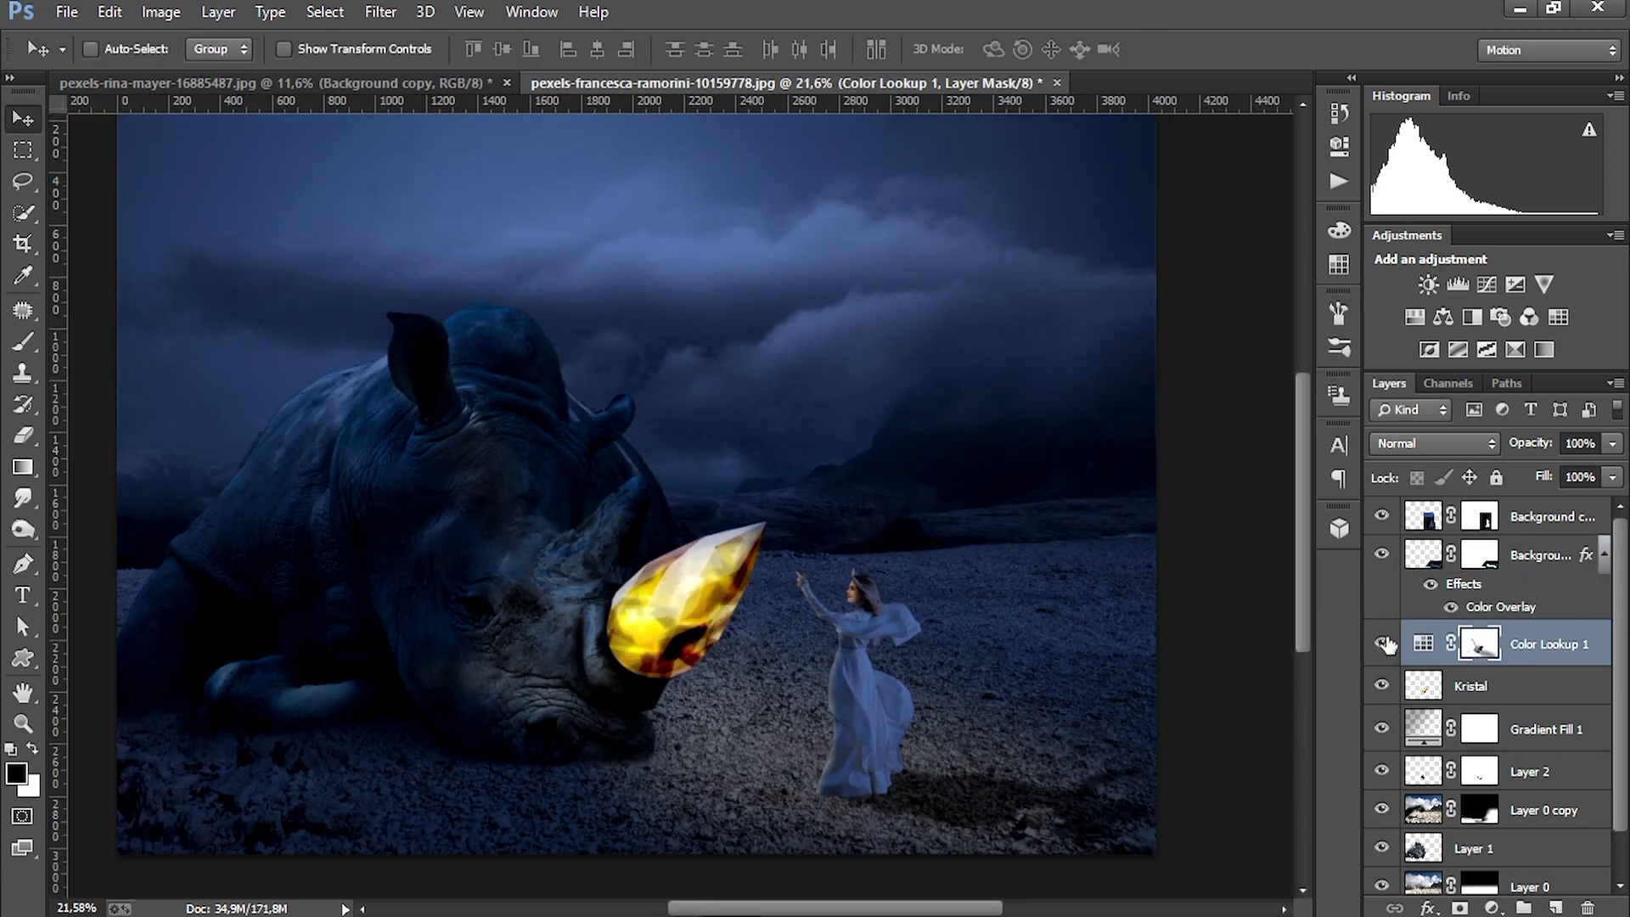
click(1383, 643)
click(1383, 642)
Soften the woman's shadow on its layer with a 70 px eraser at 49% opacity
click(1495, 550)
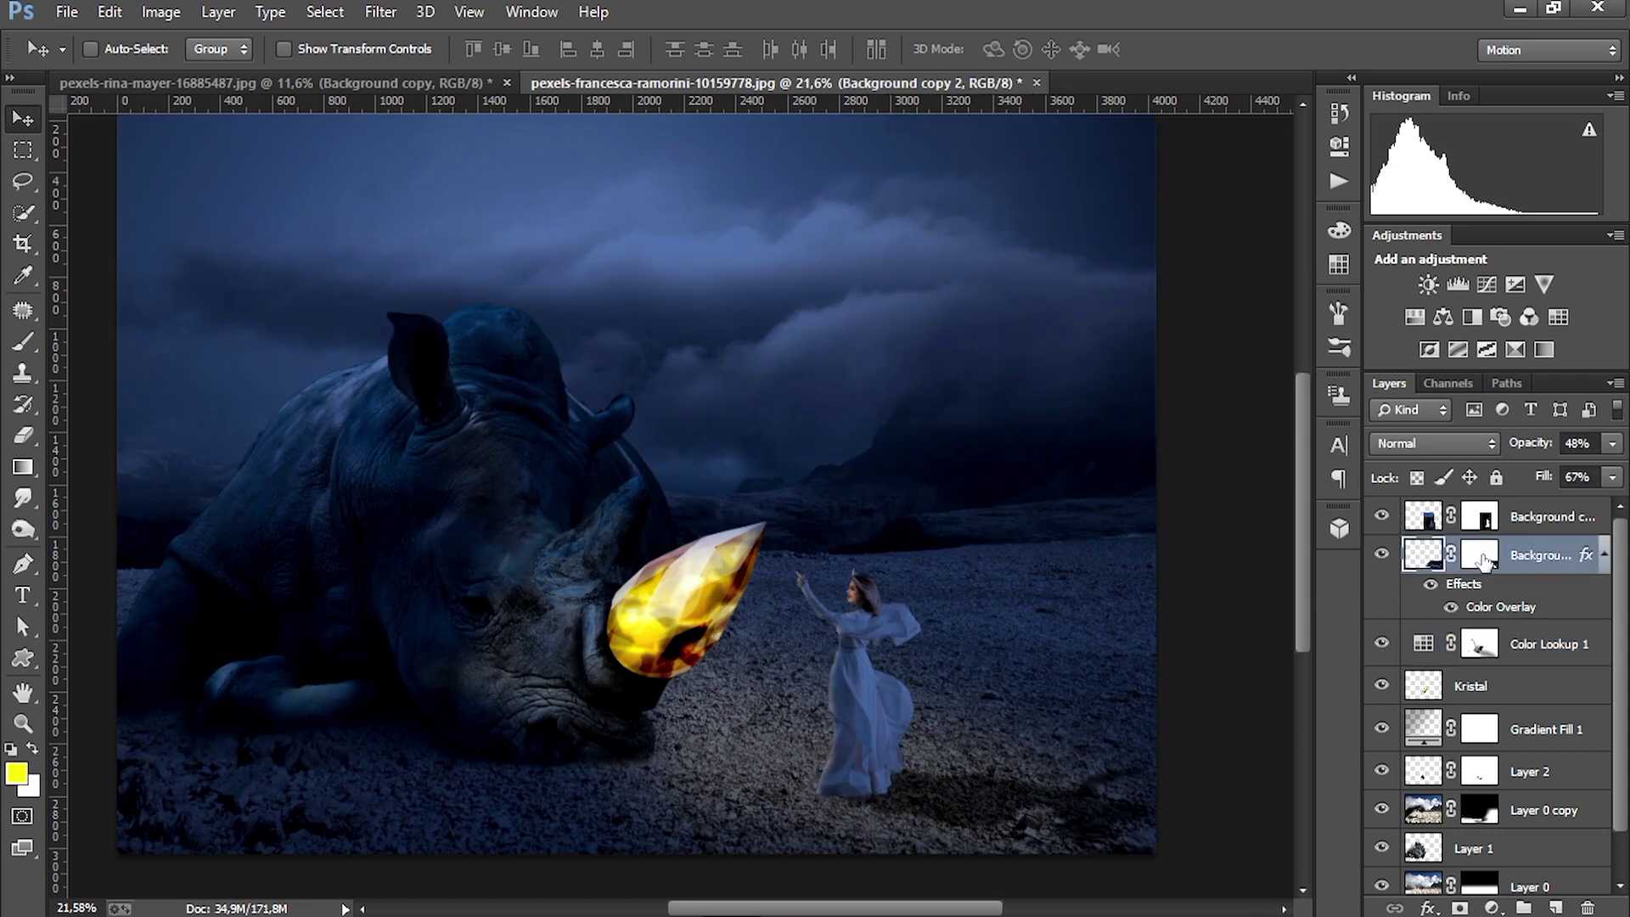
key(e)
scroll(802, 755, up, 2)
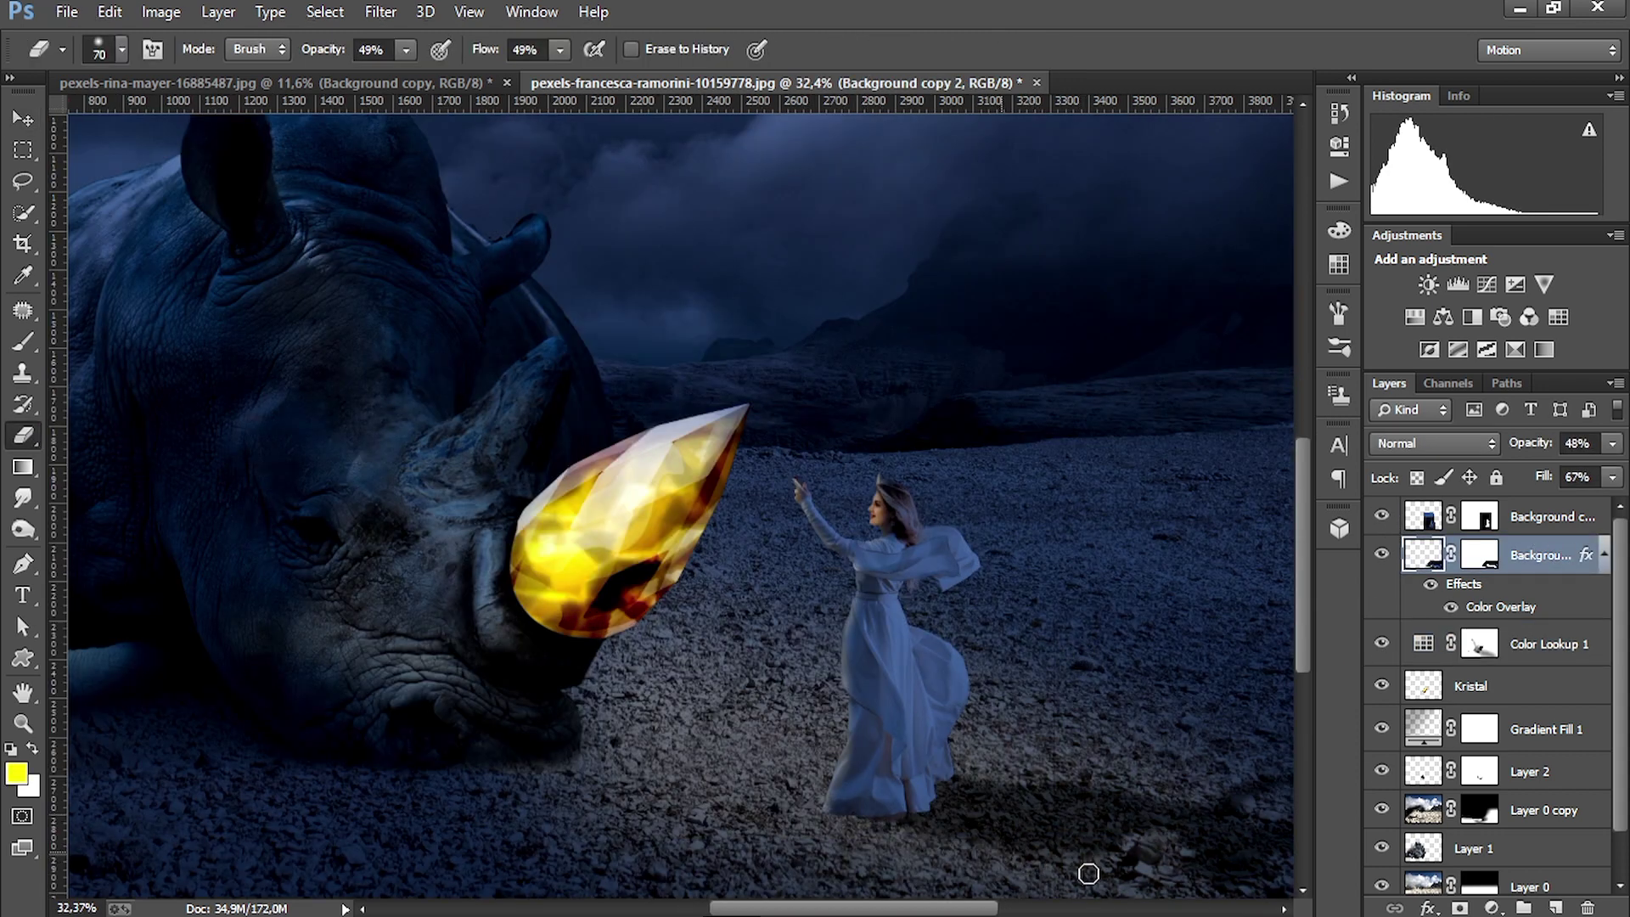
scroll(1151, 850, down, 3)
Add a new layer above the shadow and paint black at the woman's feet with a 100 px brush at 30% opacity
key(ctrl+shift+alt+n)
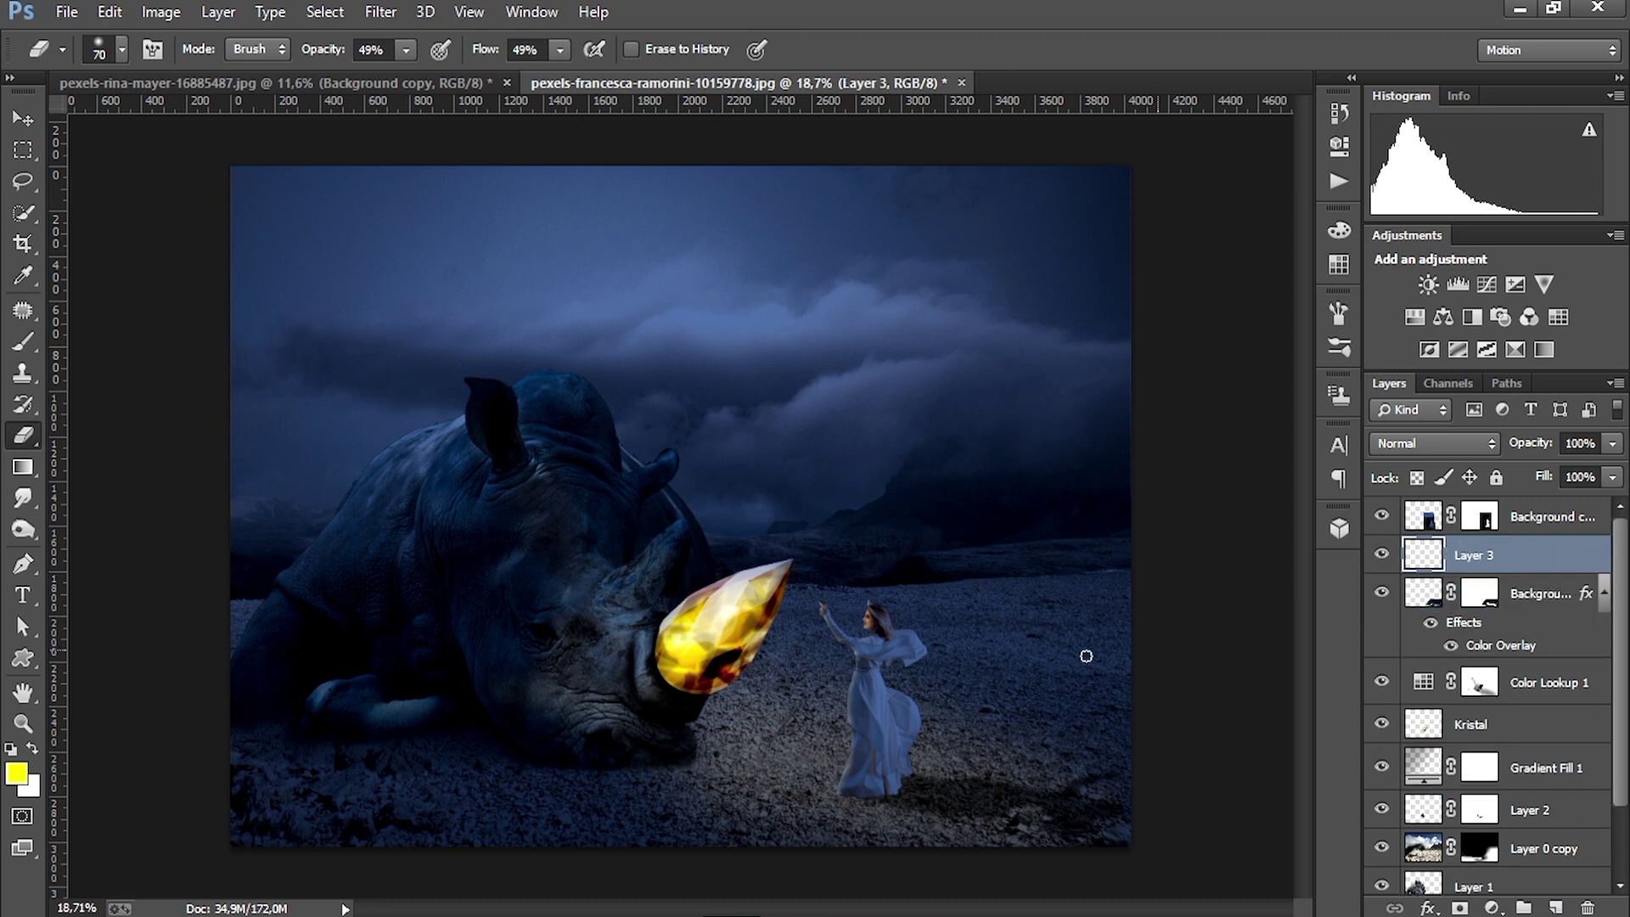
key(z)
click(10, 748)
key(b)
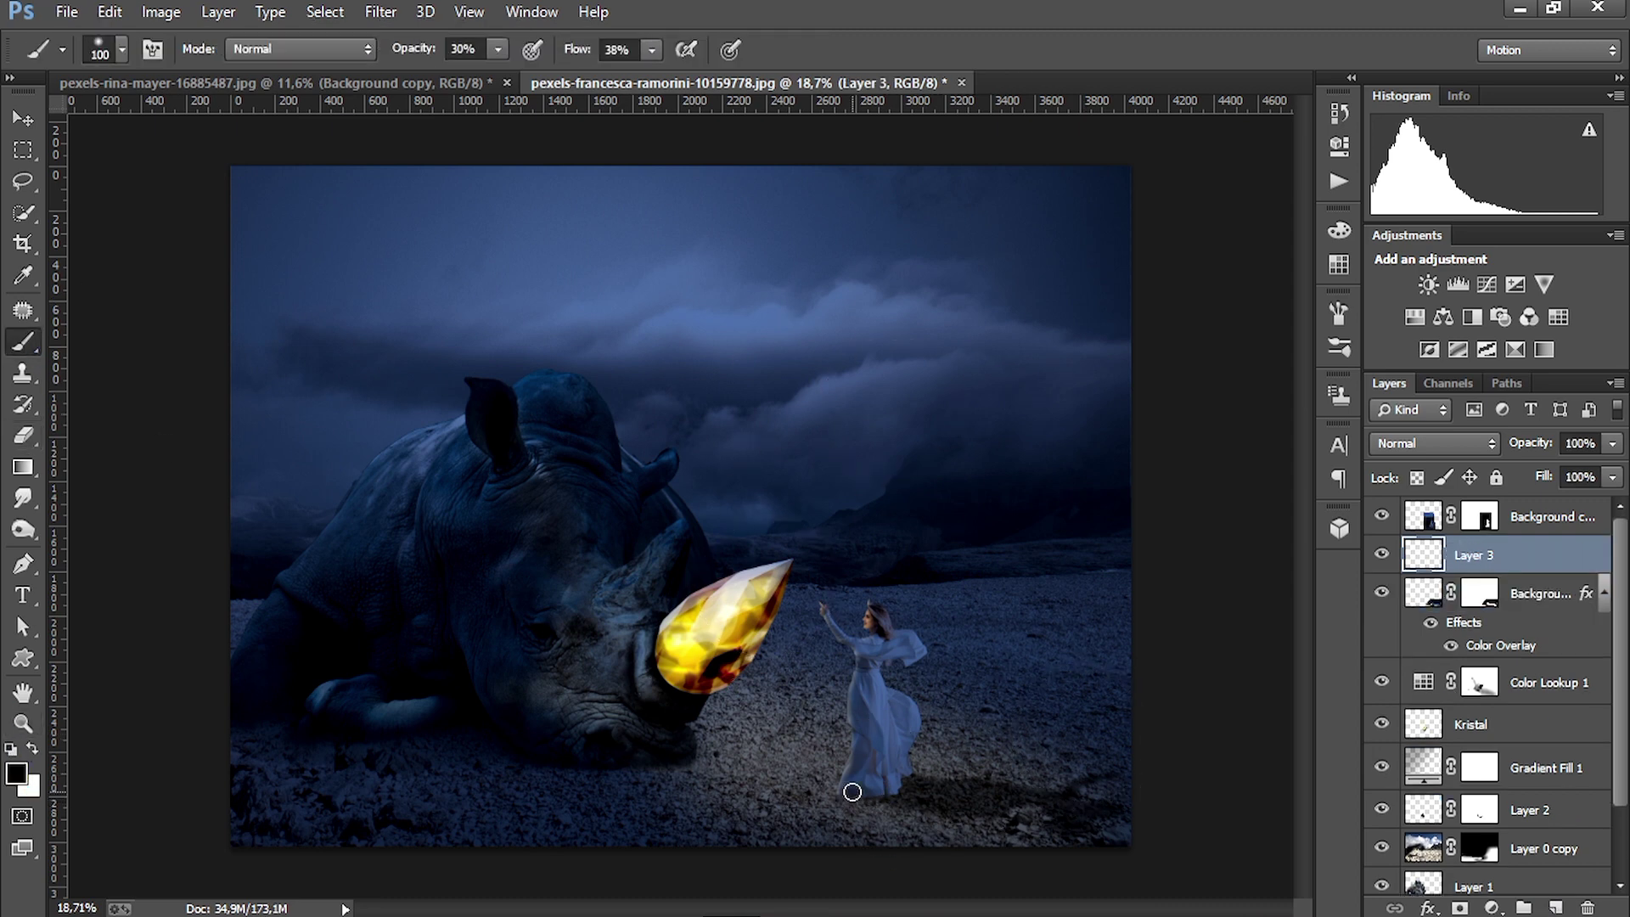
scroll(852, 792, up, 4)
scroll(955, 685, down, 5)
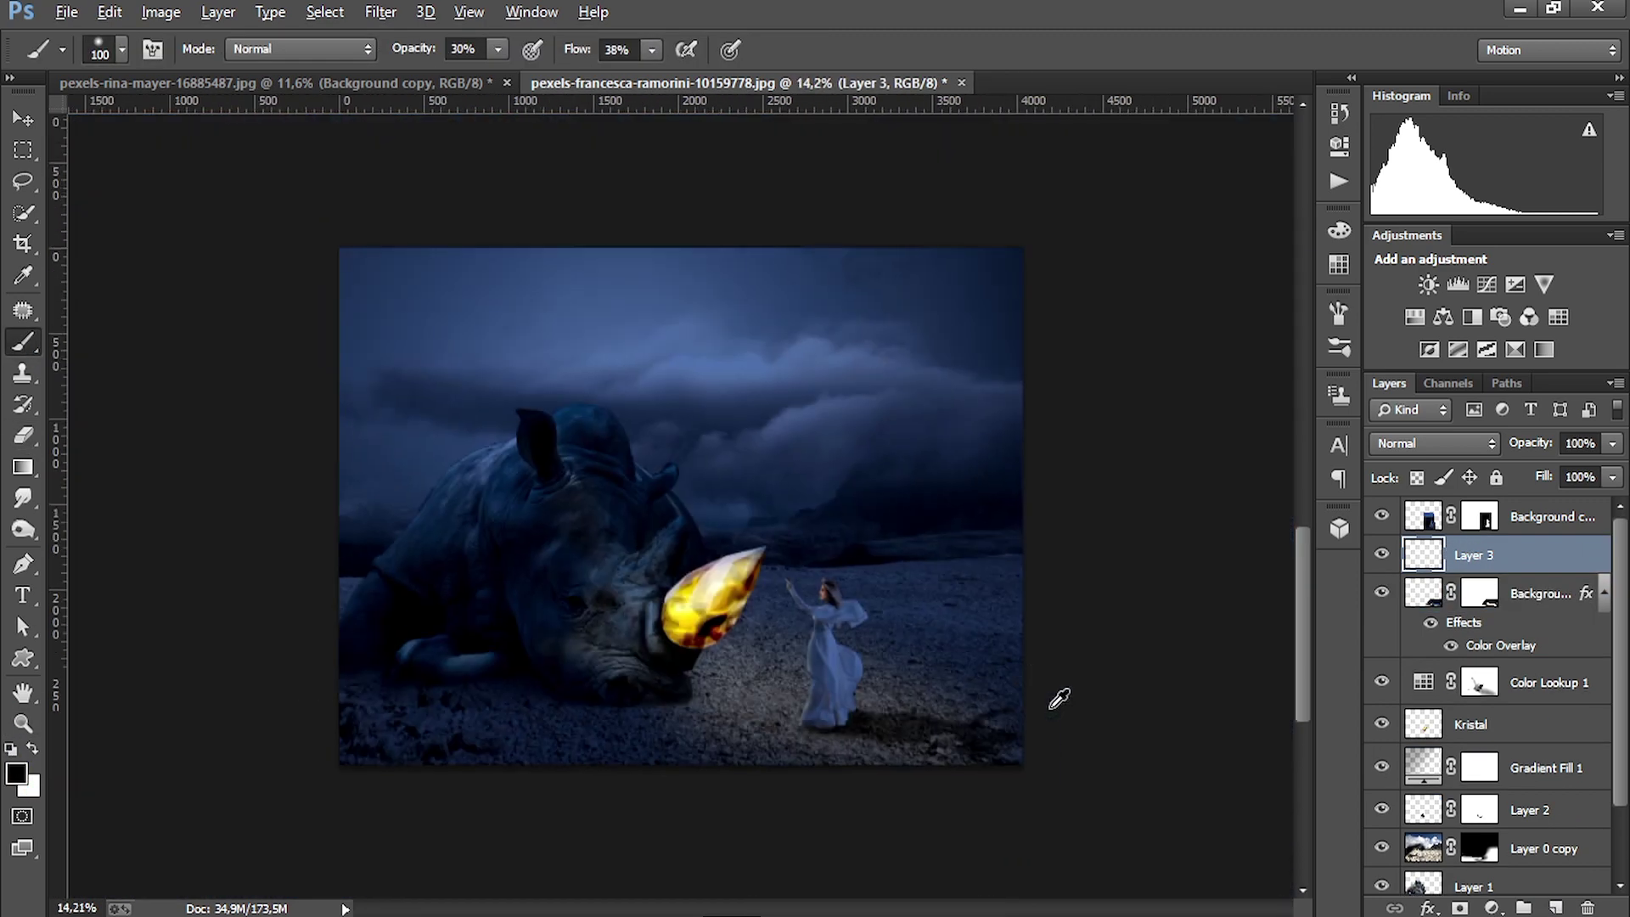
Add a new layer above the woman's layer and choose bright yellow as the foreground color
key(v)
click(1519, 522)
click(1494, 907)
click(1555, 907)
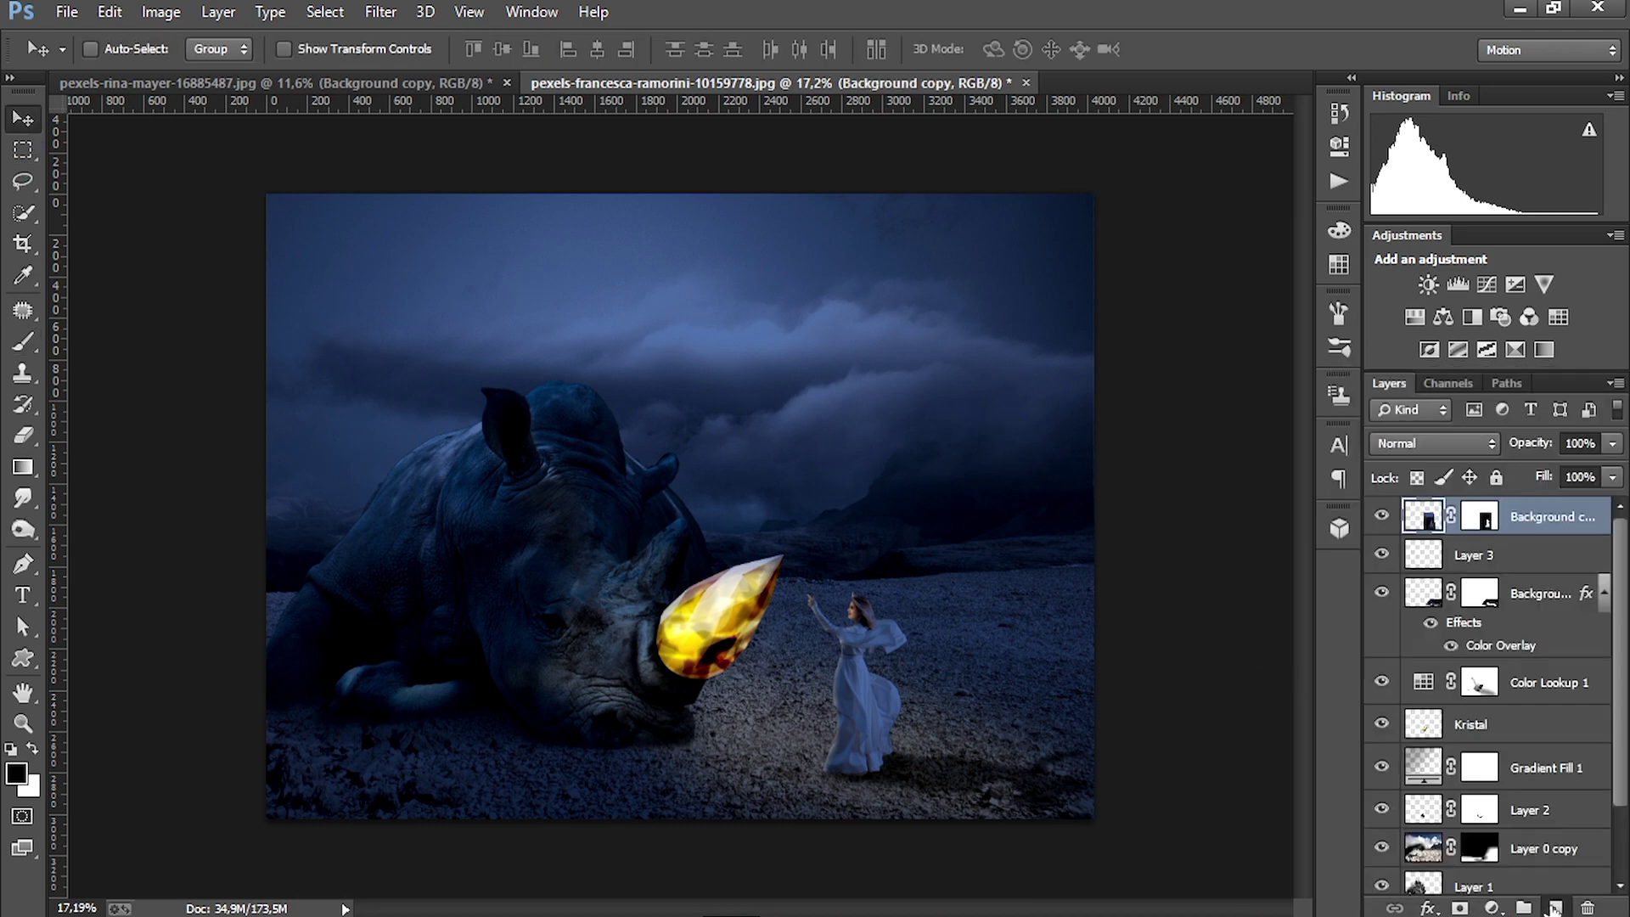
click(1555, 907)
click(17, 773)
drag(1364, 211, 1364, 145)
click(1034, 142)
click(1579, 131)
scroll(706, 632, up, 1)
scroll(706, 628, up, 1)
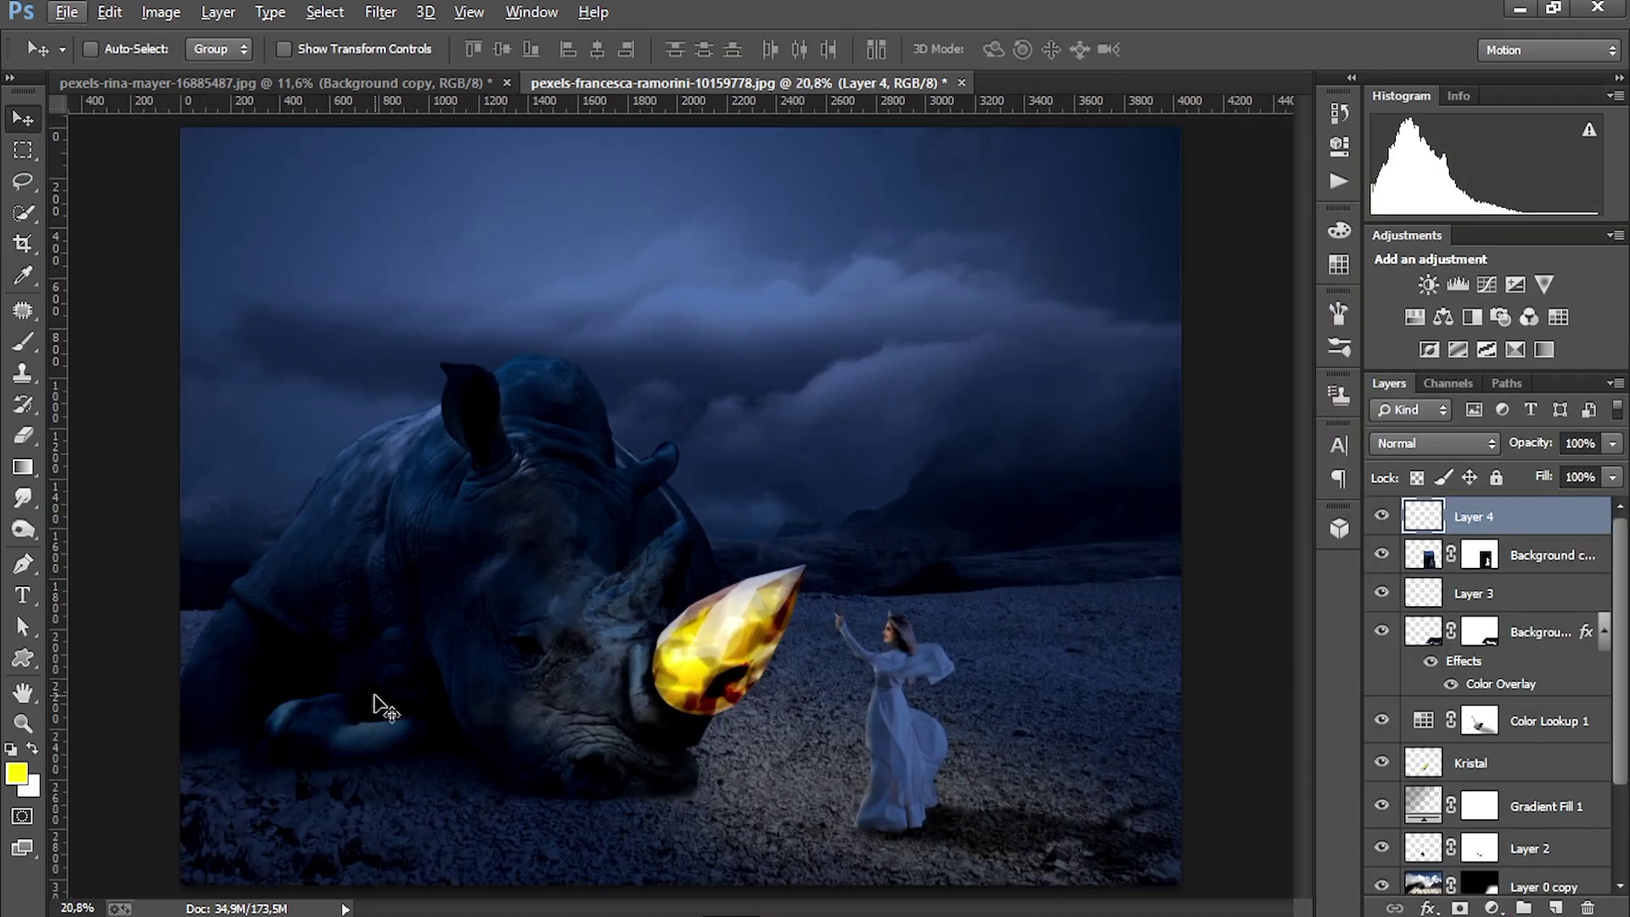
Paint a yellow glow over the crystal horn with an 800 px soft brush at 98% opacity and 100% flow
click(23, 341)
drag(415, 50, 616, 56)
click(721, 646)
click(753, 608)
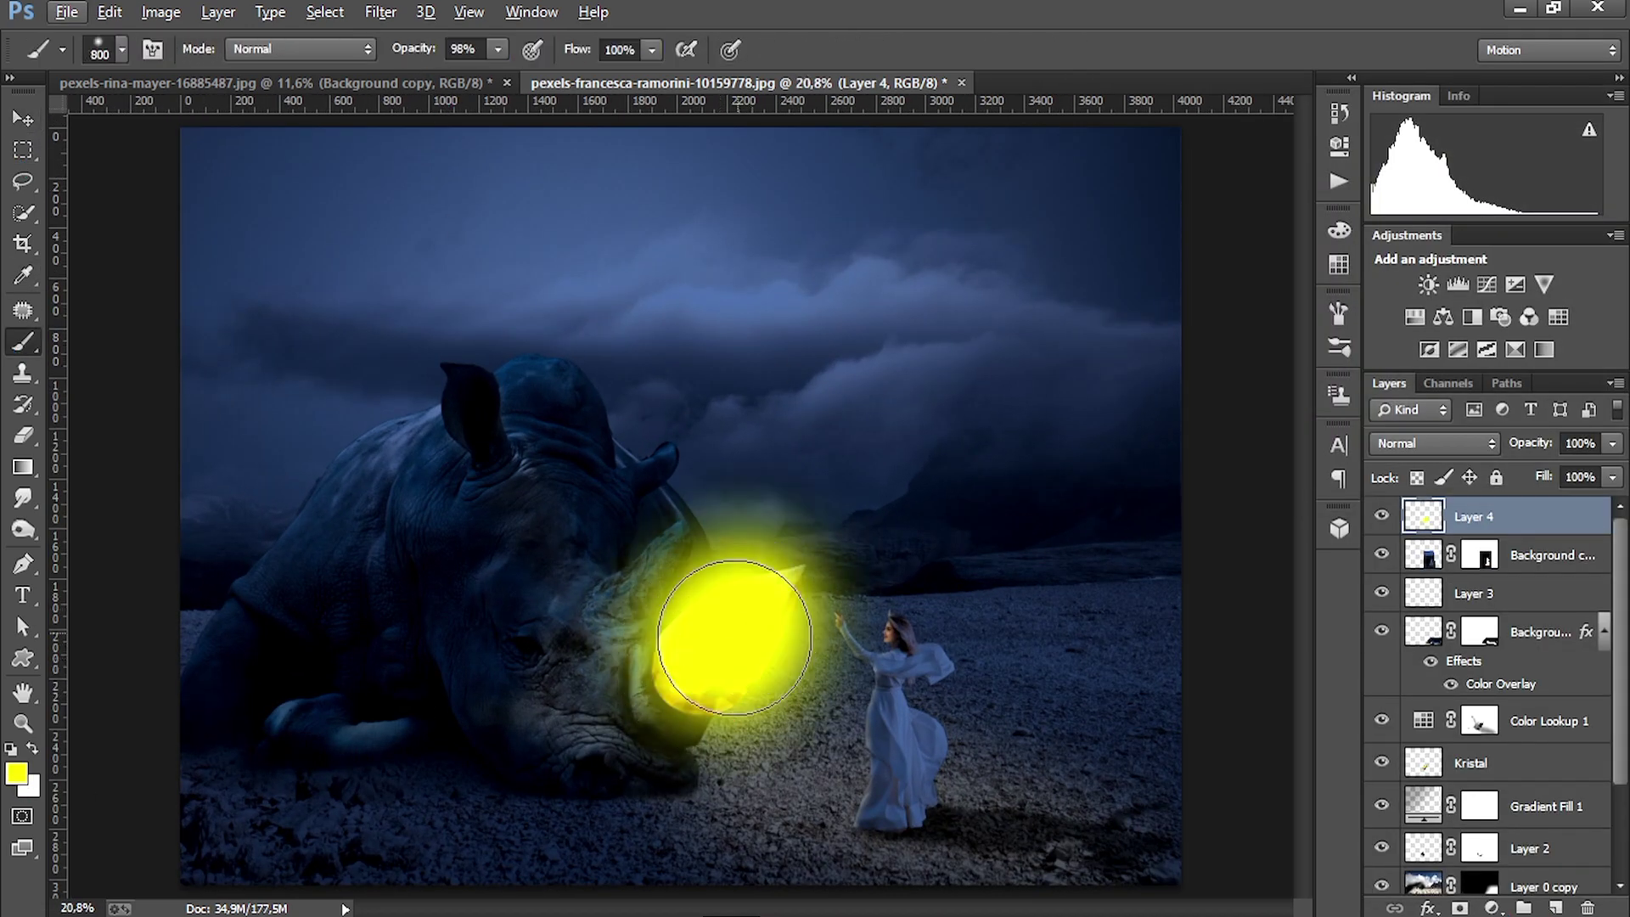
click(685, 688)
click(583, 611)
key(ctrl+alt+z)
key(ctrl+alt+z)
click(760, 616)
Try Linear Dodge (Add) and other blend modes on the yellow glow layer, settling on Lighten
click(1434, 443)
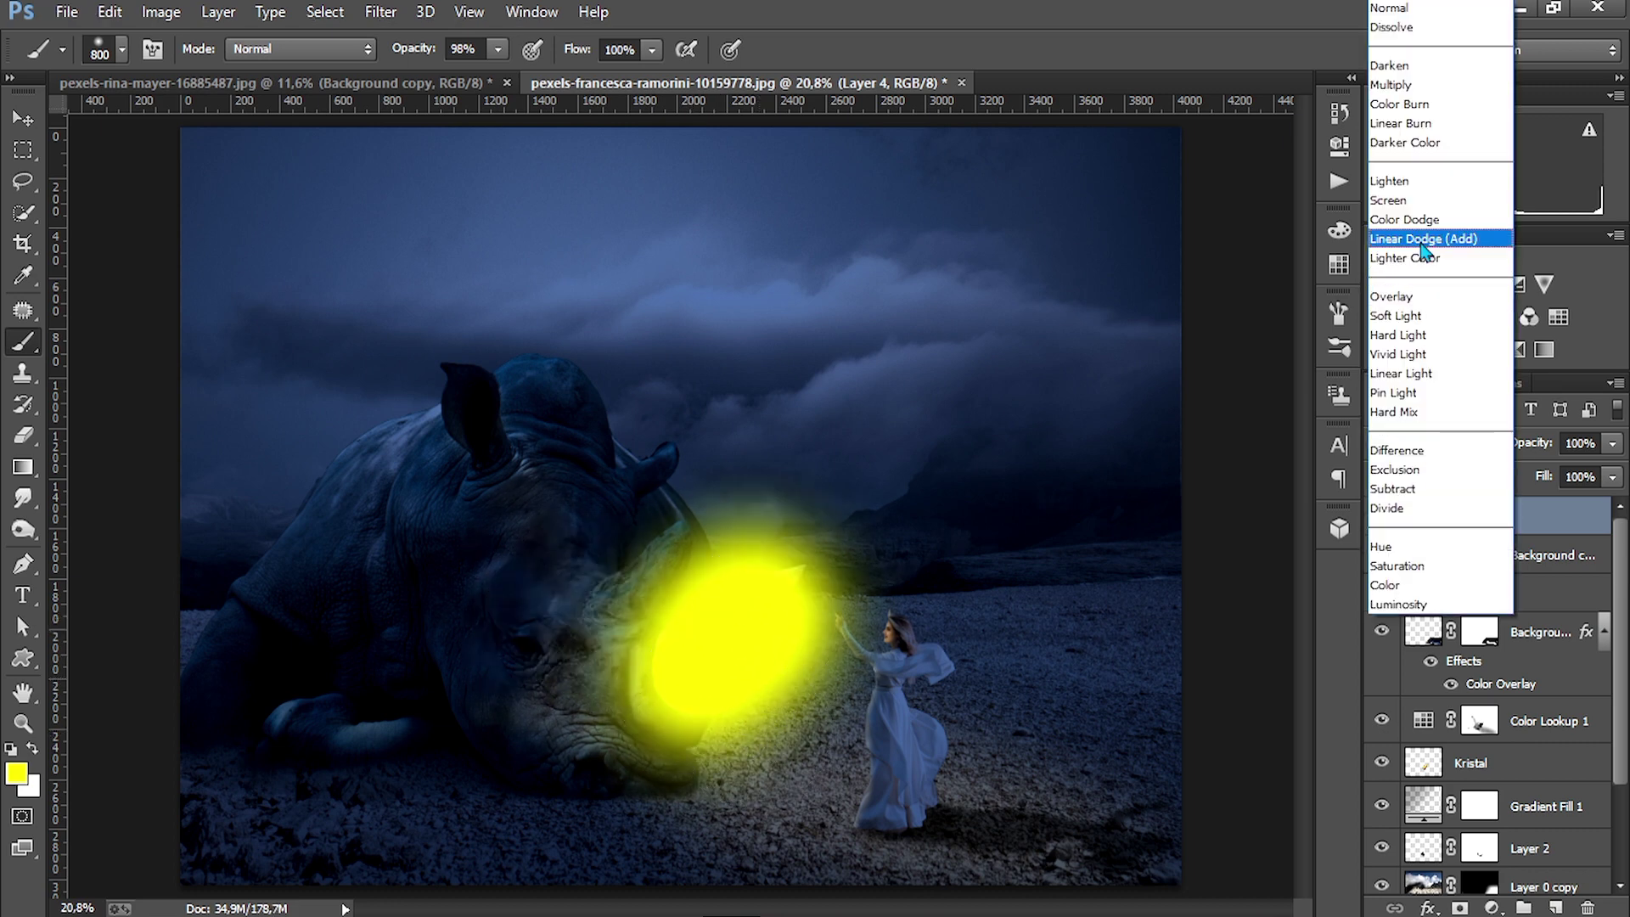
click(1418, 237)
click(1442, 442)
click(1413, 311)
click(1427, 449)
click(1417, 176)
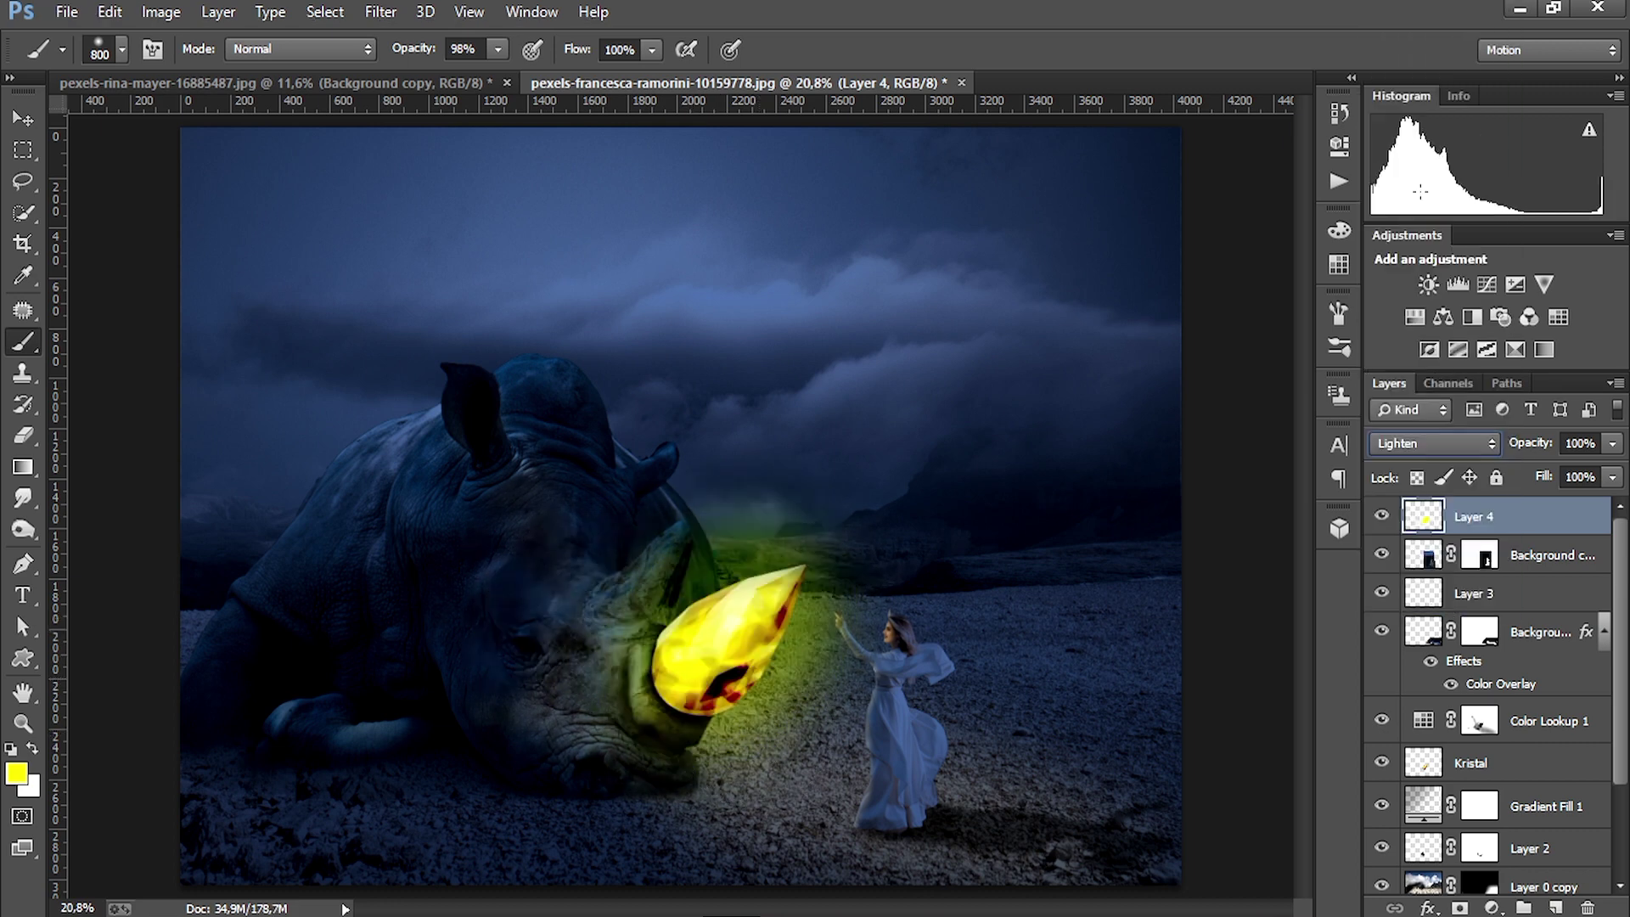
Set the yellow glow layer's opacity to 72%, enlarge the glow to about 121% and rotate it about 6.4° around the horn
drag(1529, 446, 1496, 453)
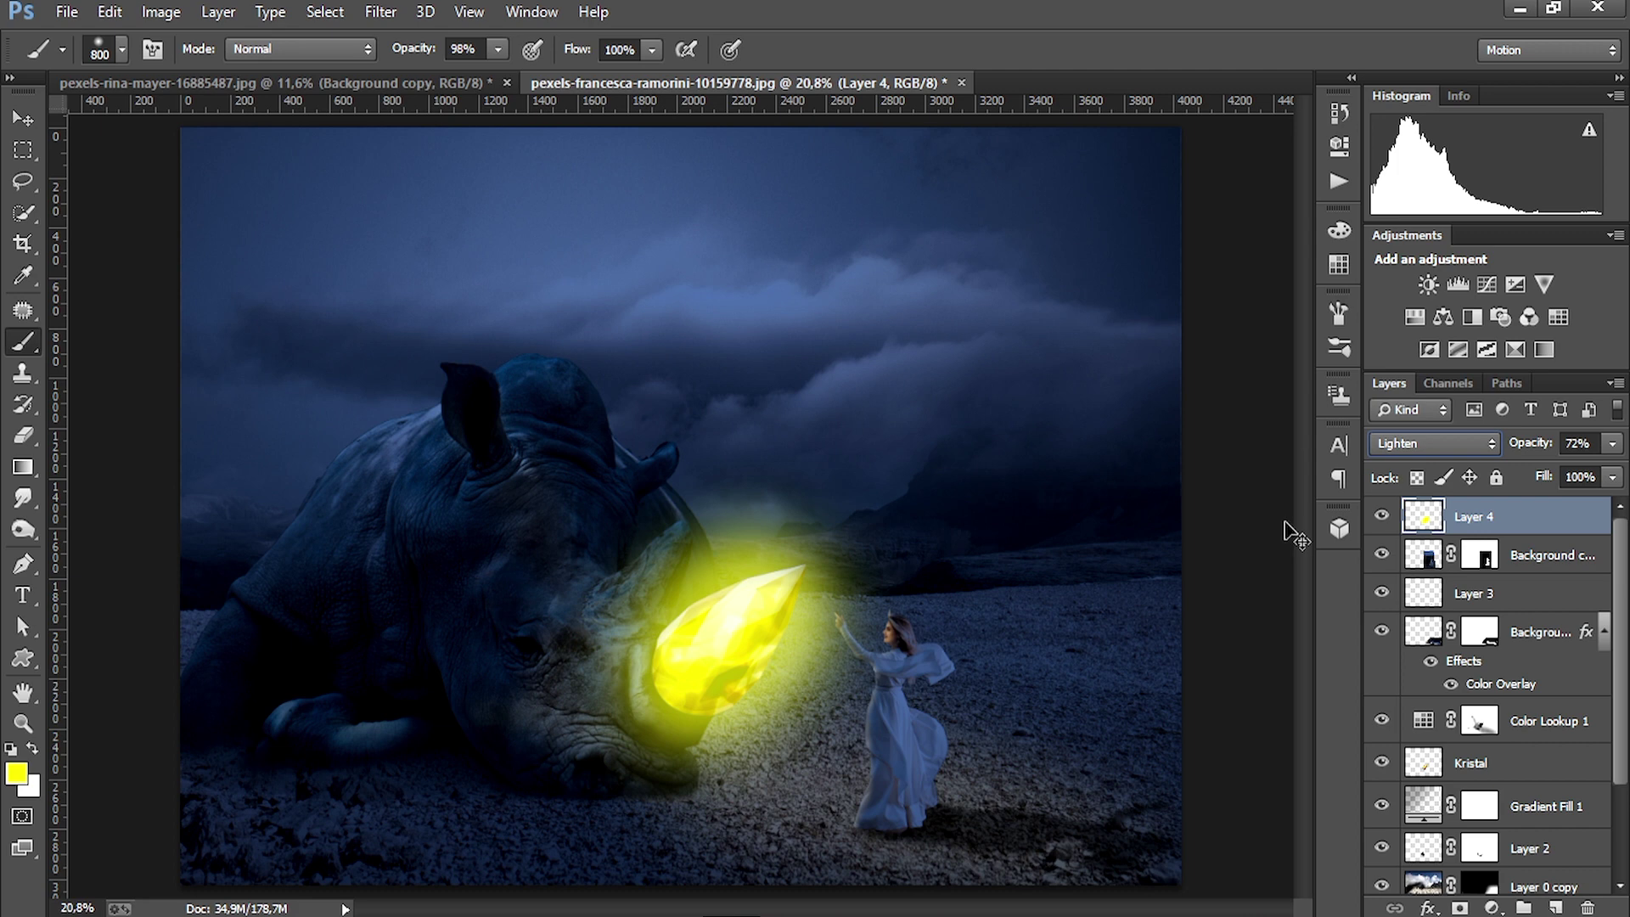
key(ctrl+t)
drag(965, 855, 967, 896)
drag(532, 444, 454, 366)
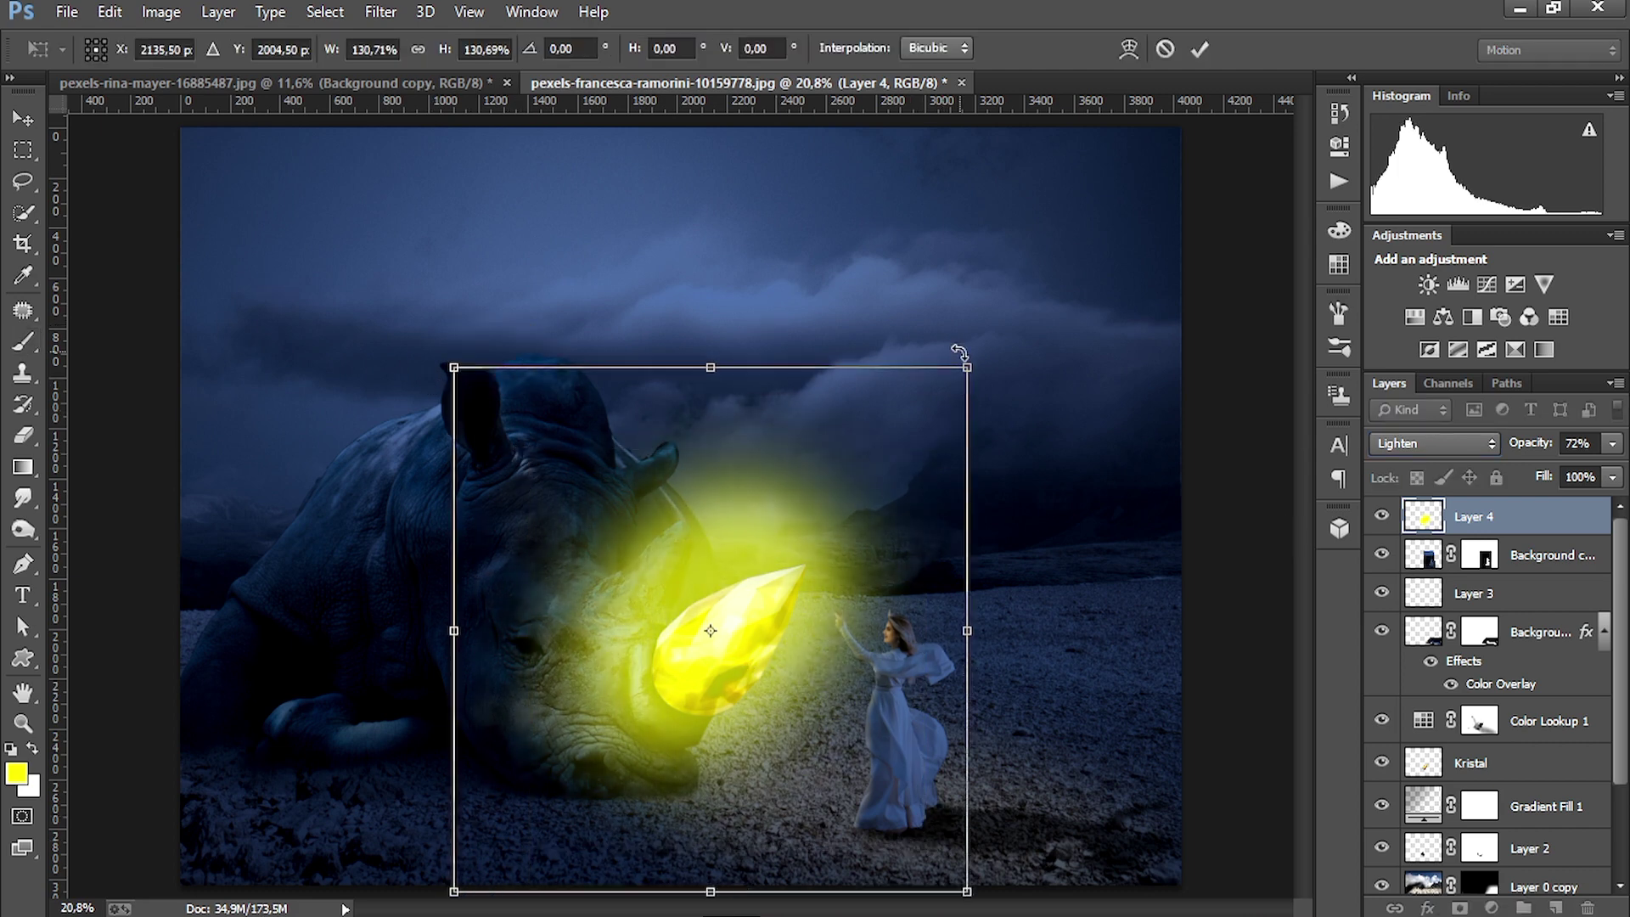
drag(958, 352, 955, 476)
key(ctrl+minus)
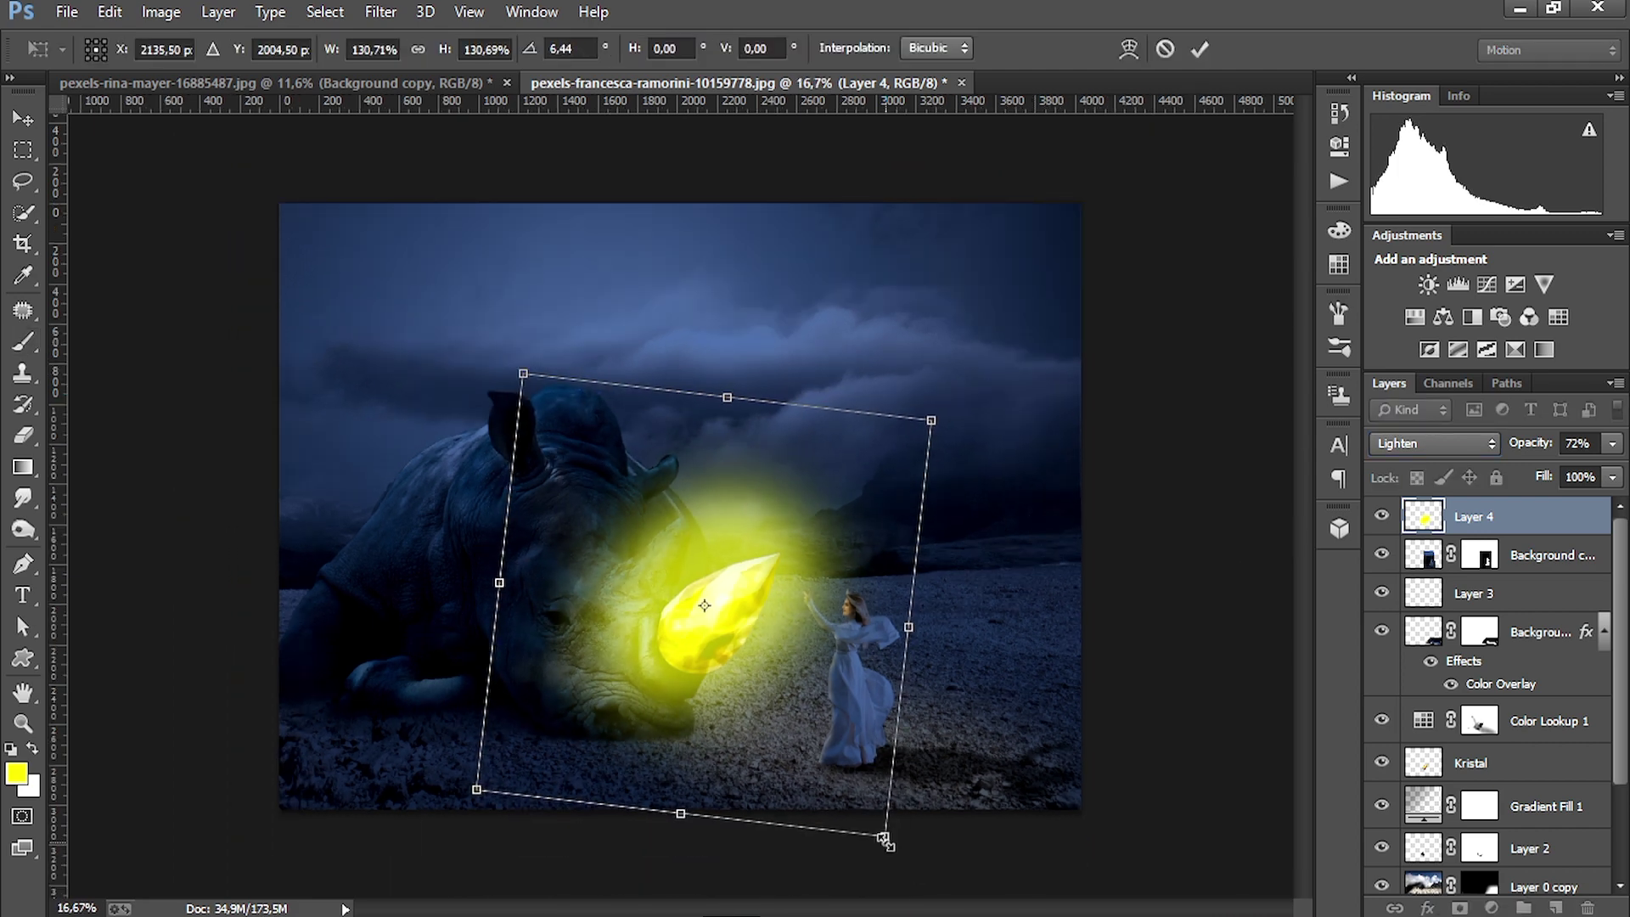
drag(886, 842, 864, 814)
drag(753, 605, 766, 620)
drag(923, 443, 928, 439)
drag(538, 385, 562, 416)
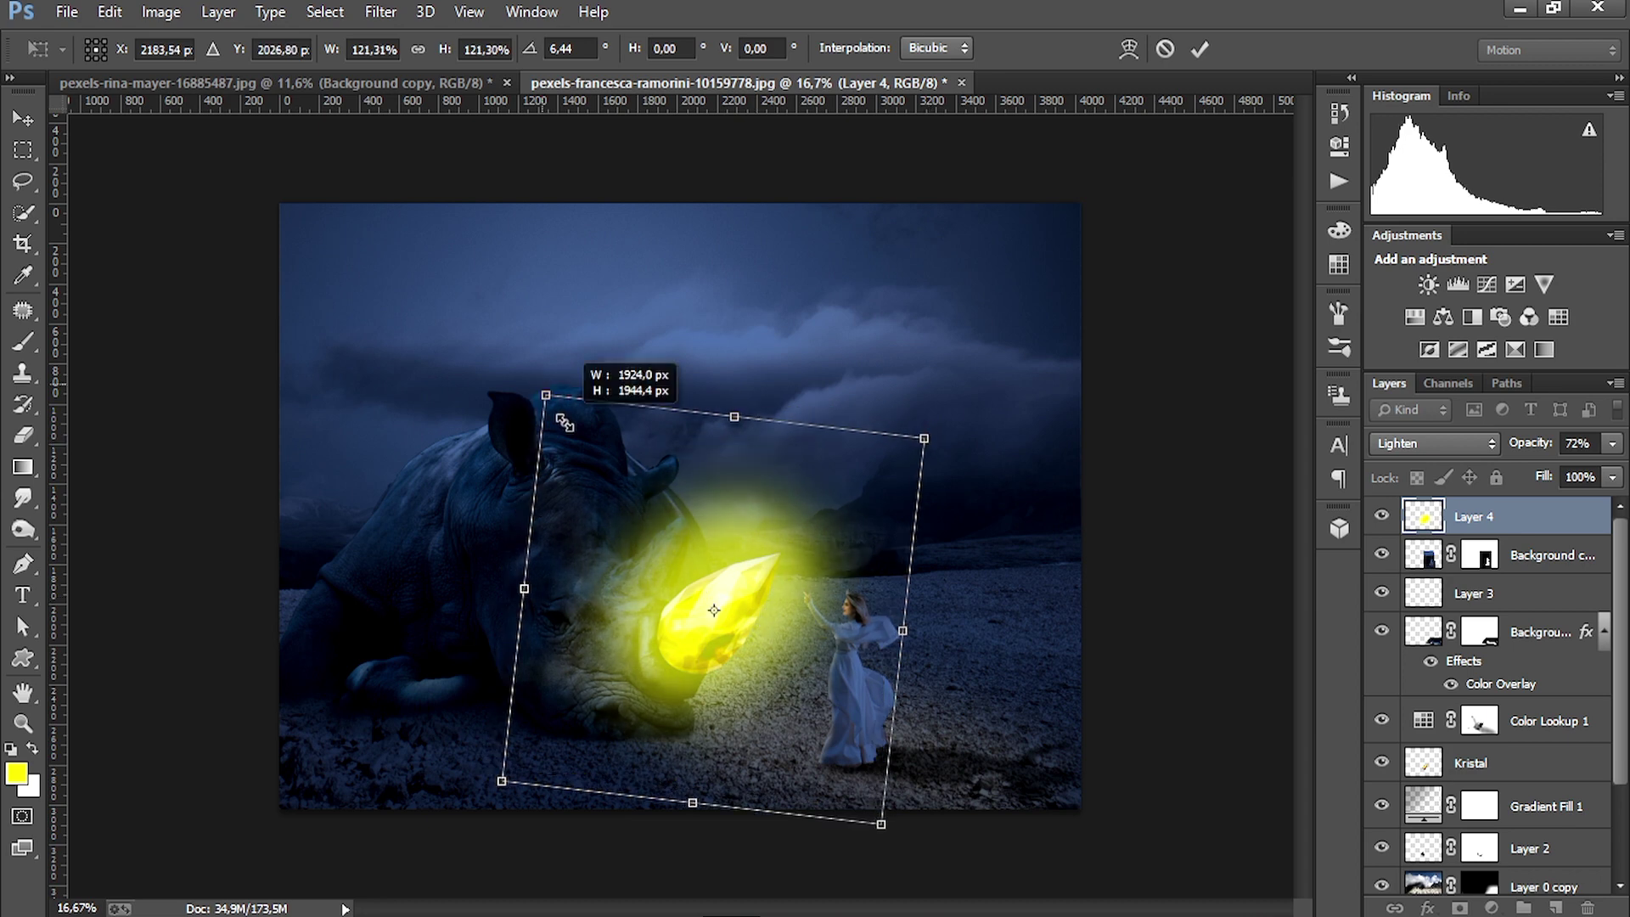
click(1197, 51)
Change the yellow glow layer to Screen blending with 62% opacity and 90% fill
key(b)
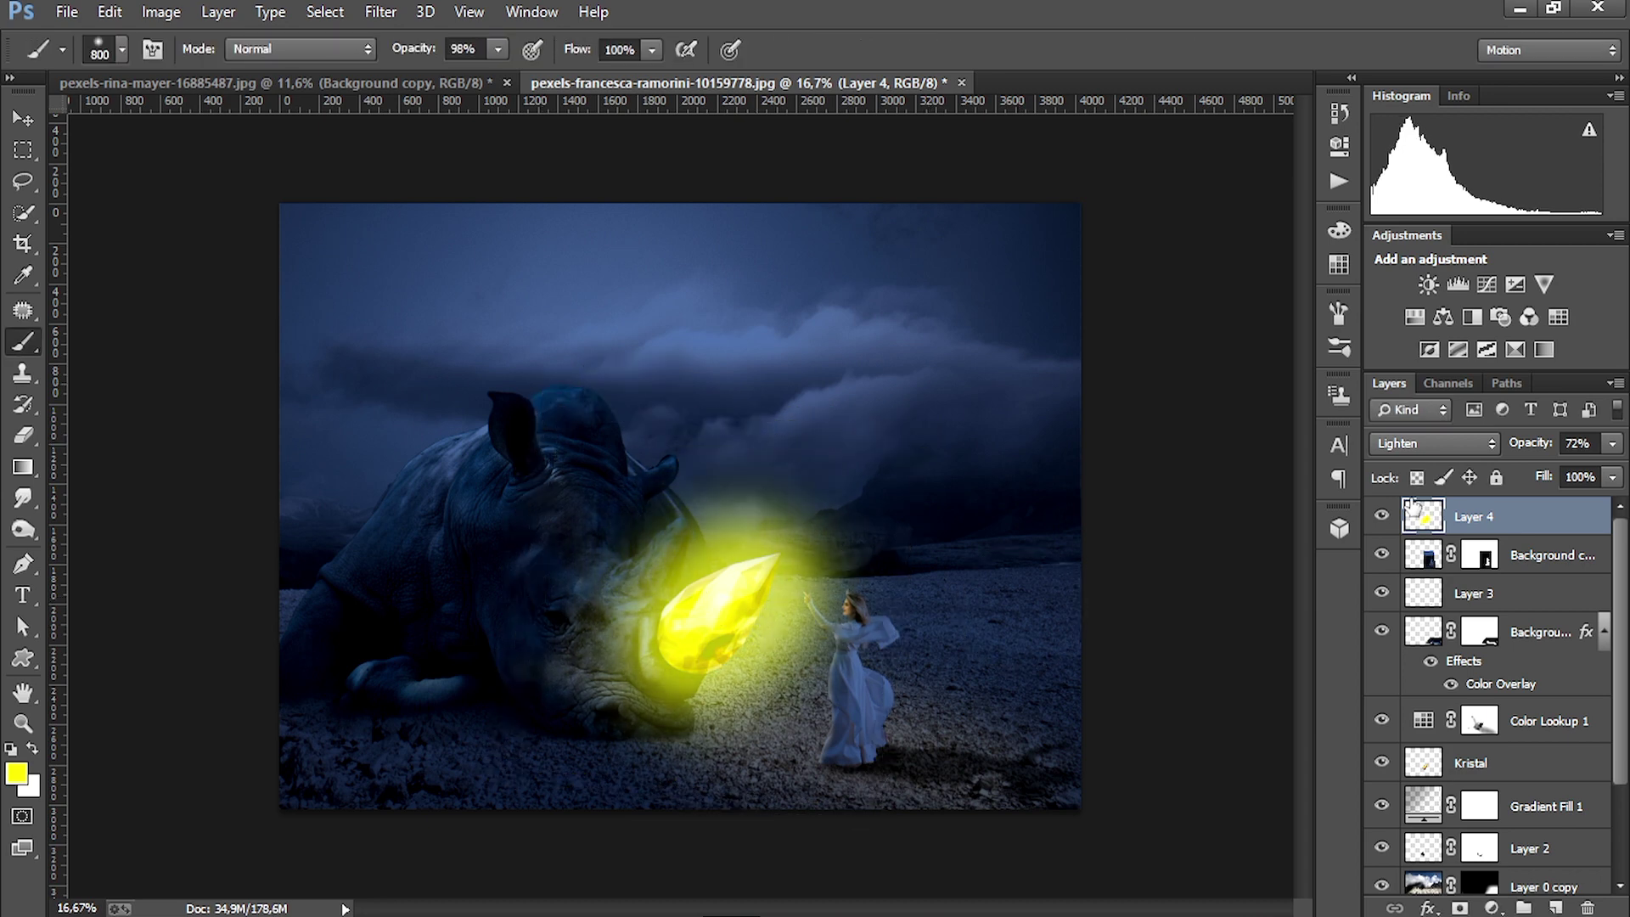
click(1434, 444)
click(1436, 202)
drag(1538, 446, 1532, 477)
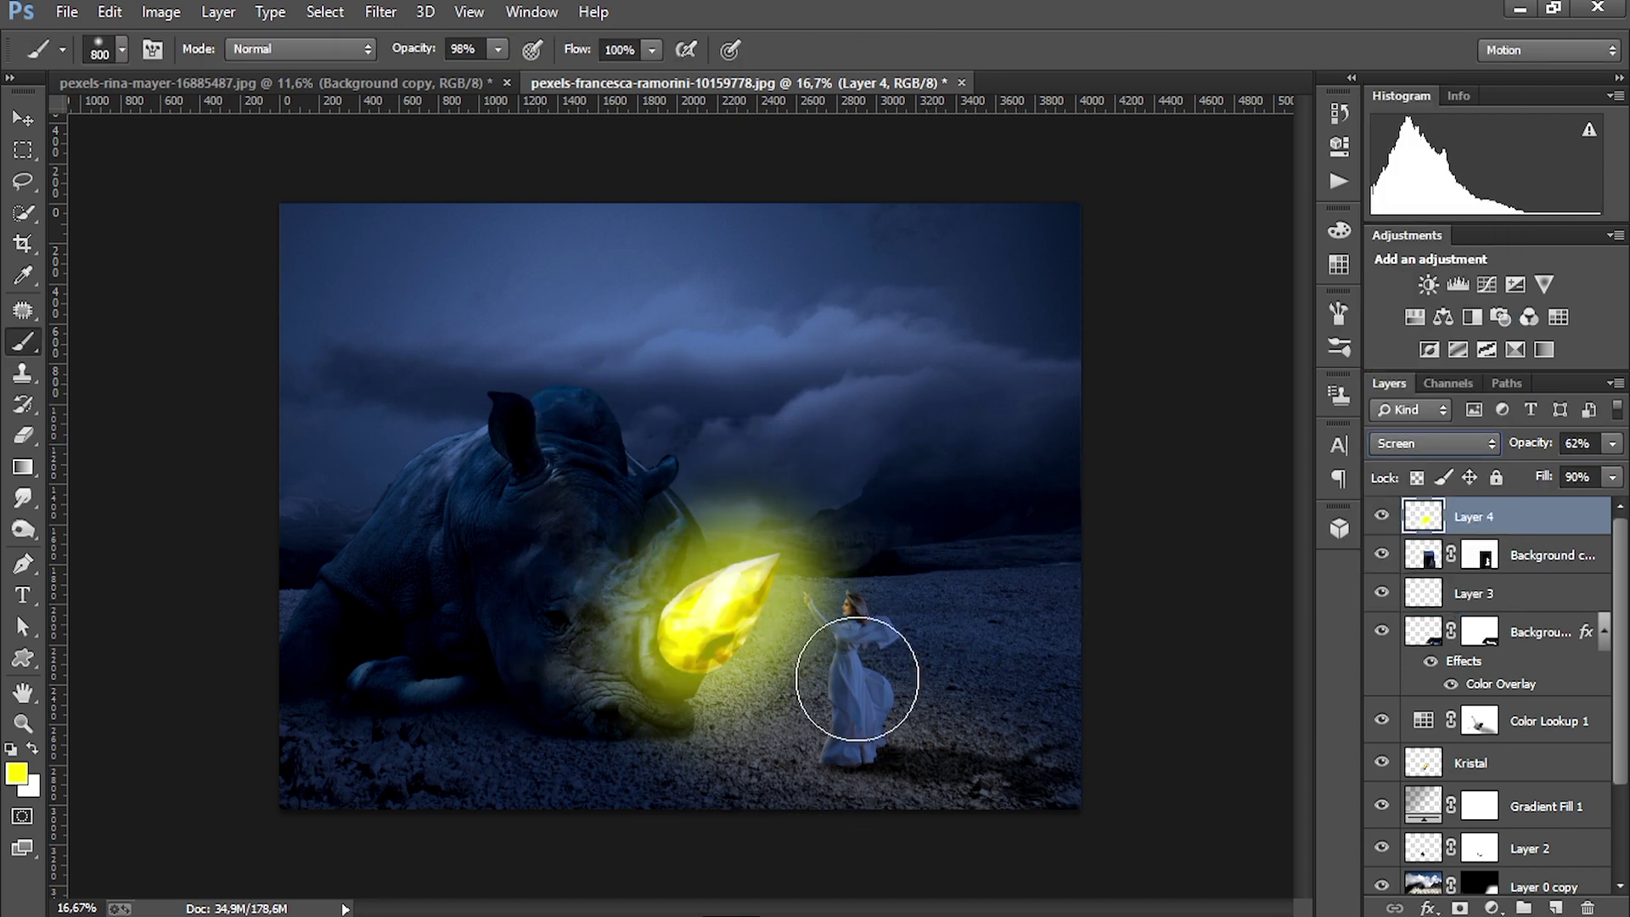
Add a new layer and paint yellow over the rhino's face and front leg with an 800 px brush at 61% opacity and 57% flow
key(ctrl+shift+alt+n)
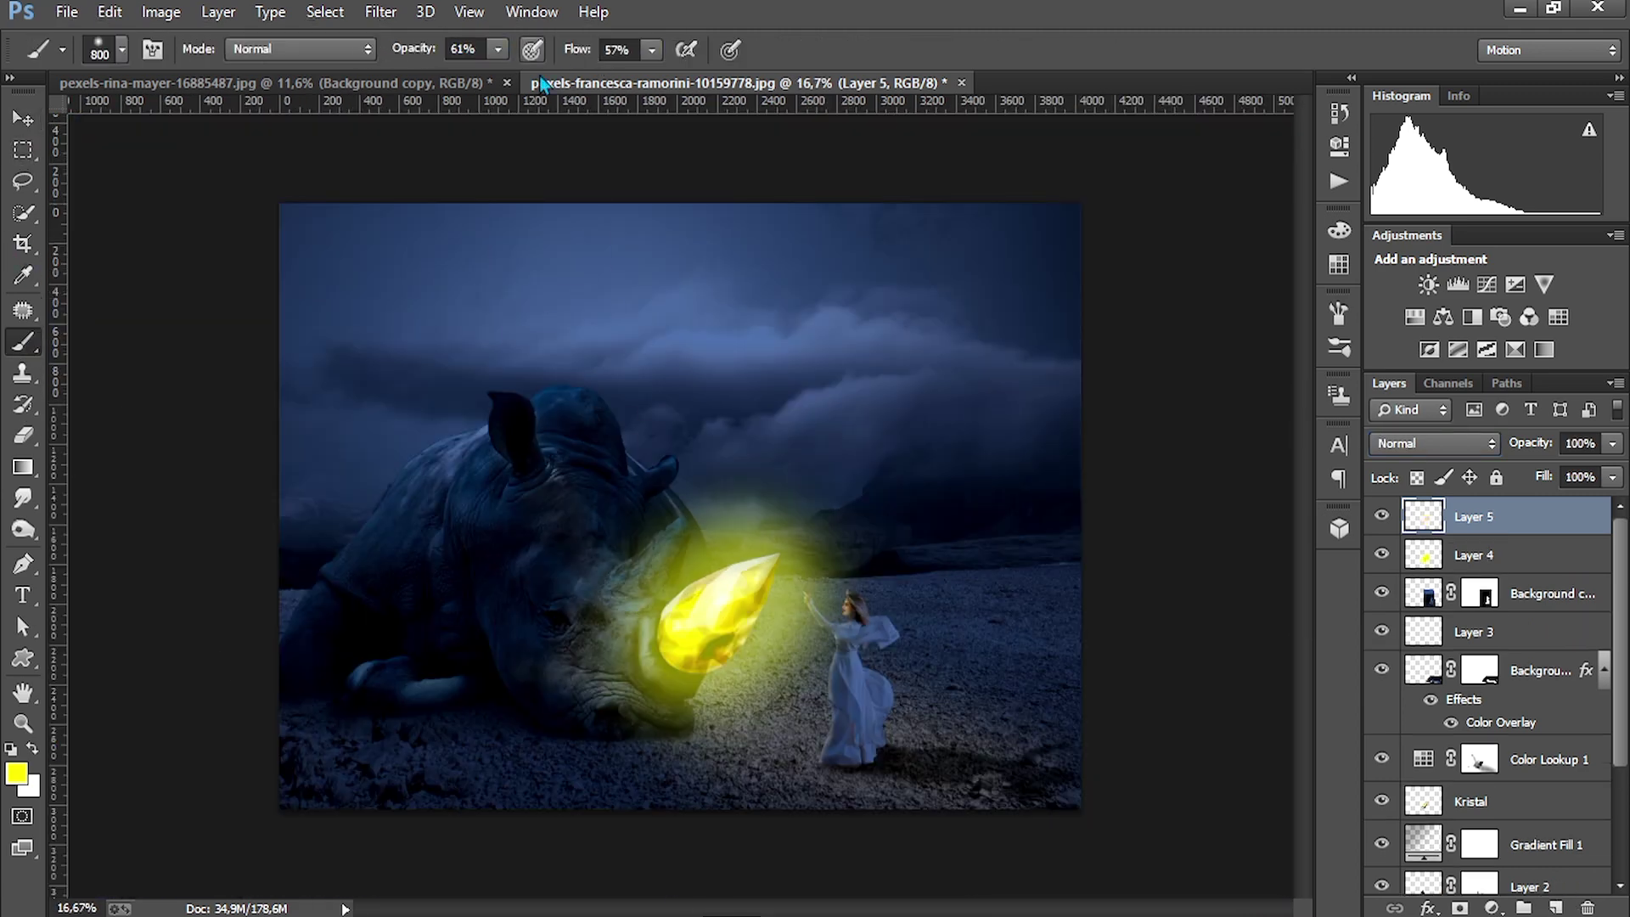
click(560, 522)
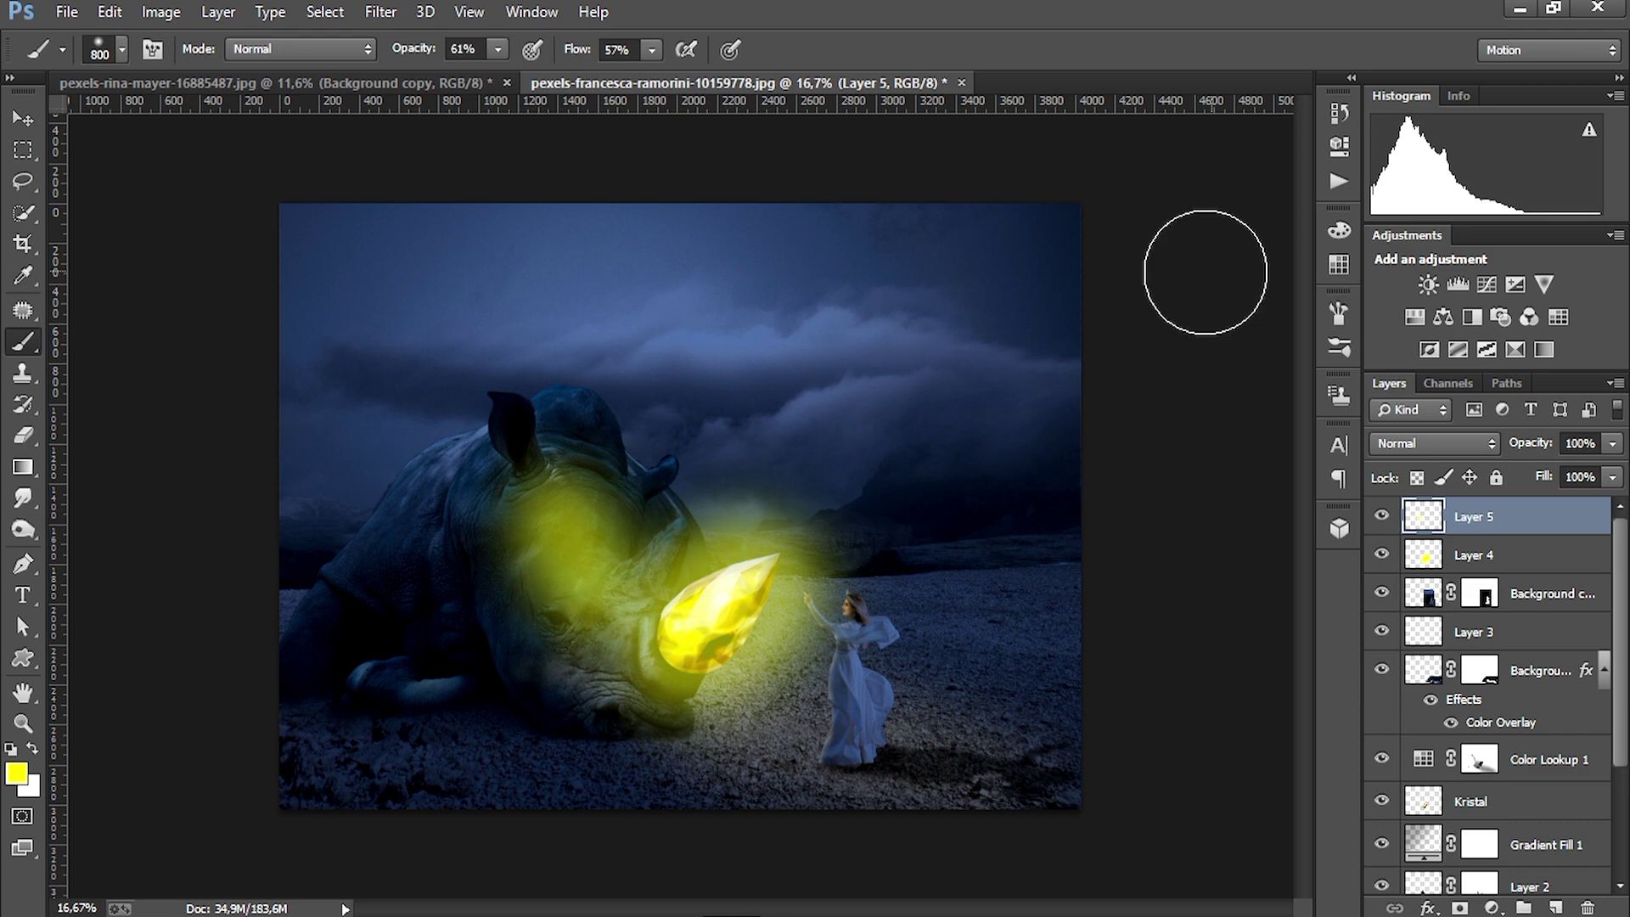
drag(577, 657, 638, 658)
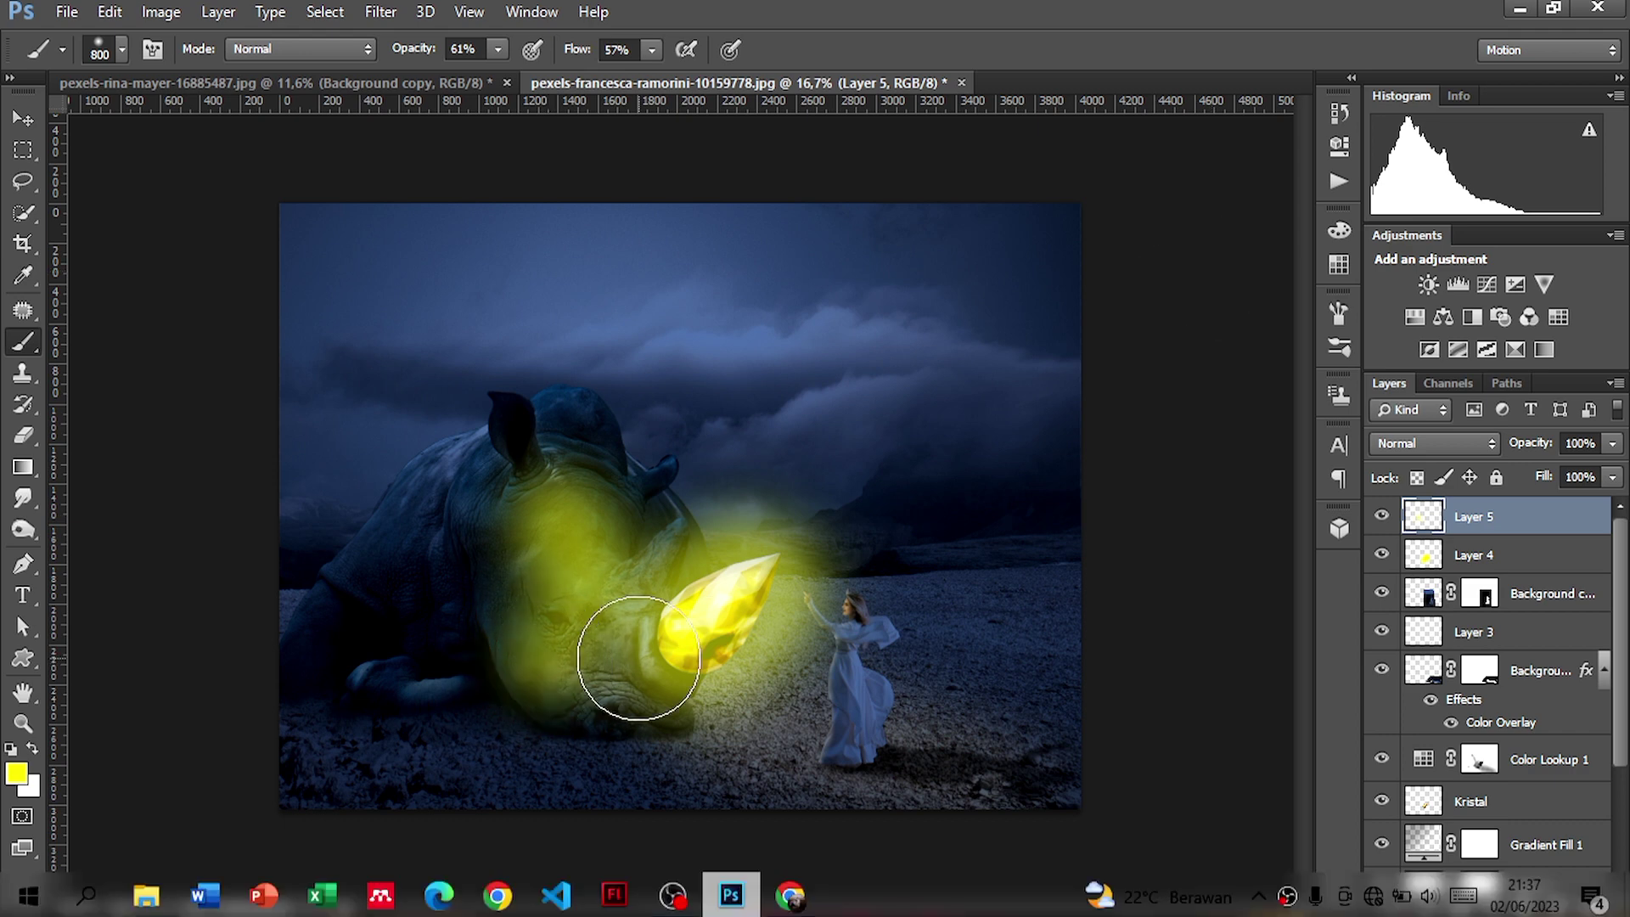
drag(373, 658, 458, 653)
Set the yellow face-light layer to Lighten with 19% opacity and 78% fill
click(1433, 443)
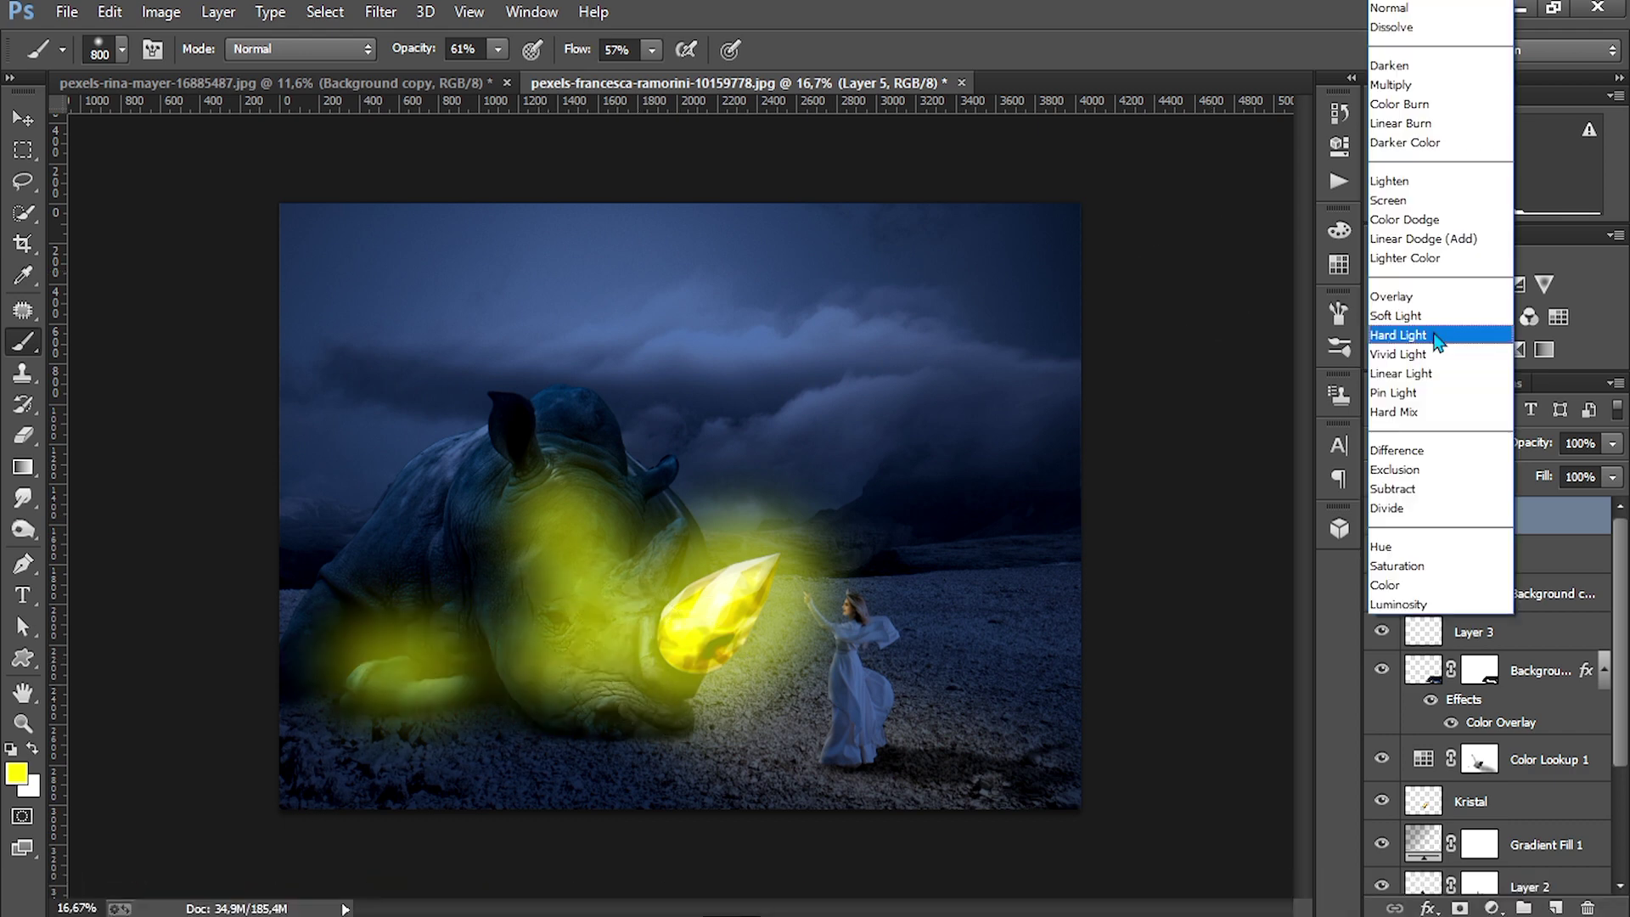
click(1426, 181)
mouse_move(1531, 445)
mouse_down()
mouse_move(1508, 450)
mouse_move(1529, 477)
mouse_move(1516, 449)
mouse_up()
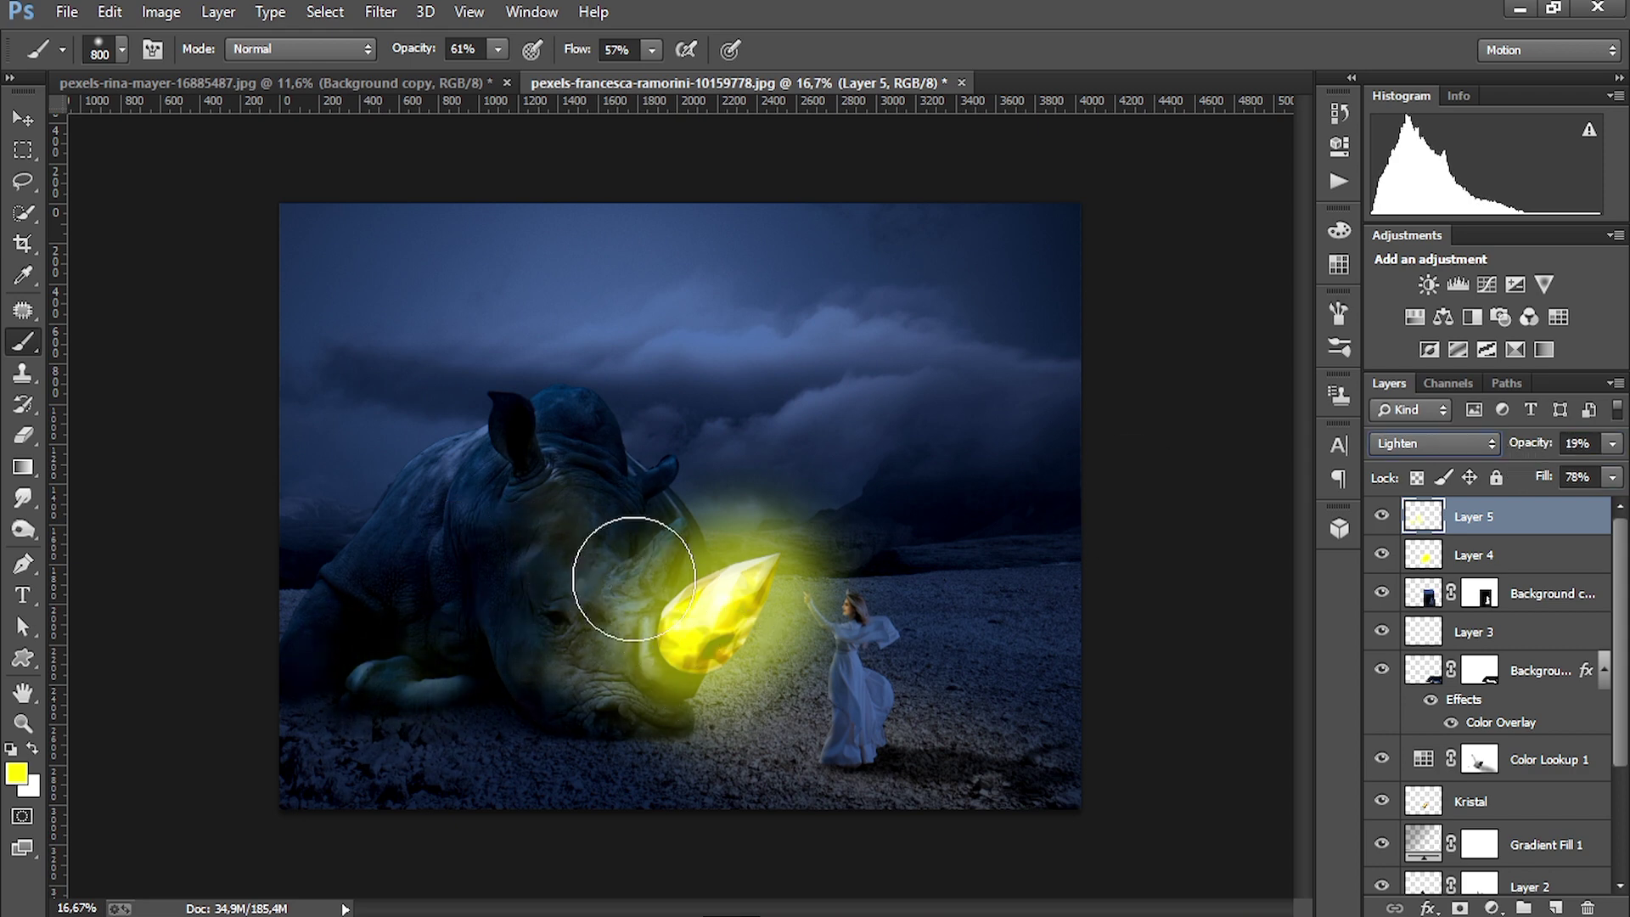
key(v)
scroll(586, 582, up, 9)
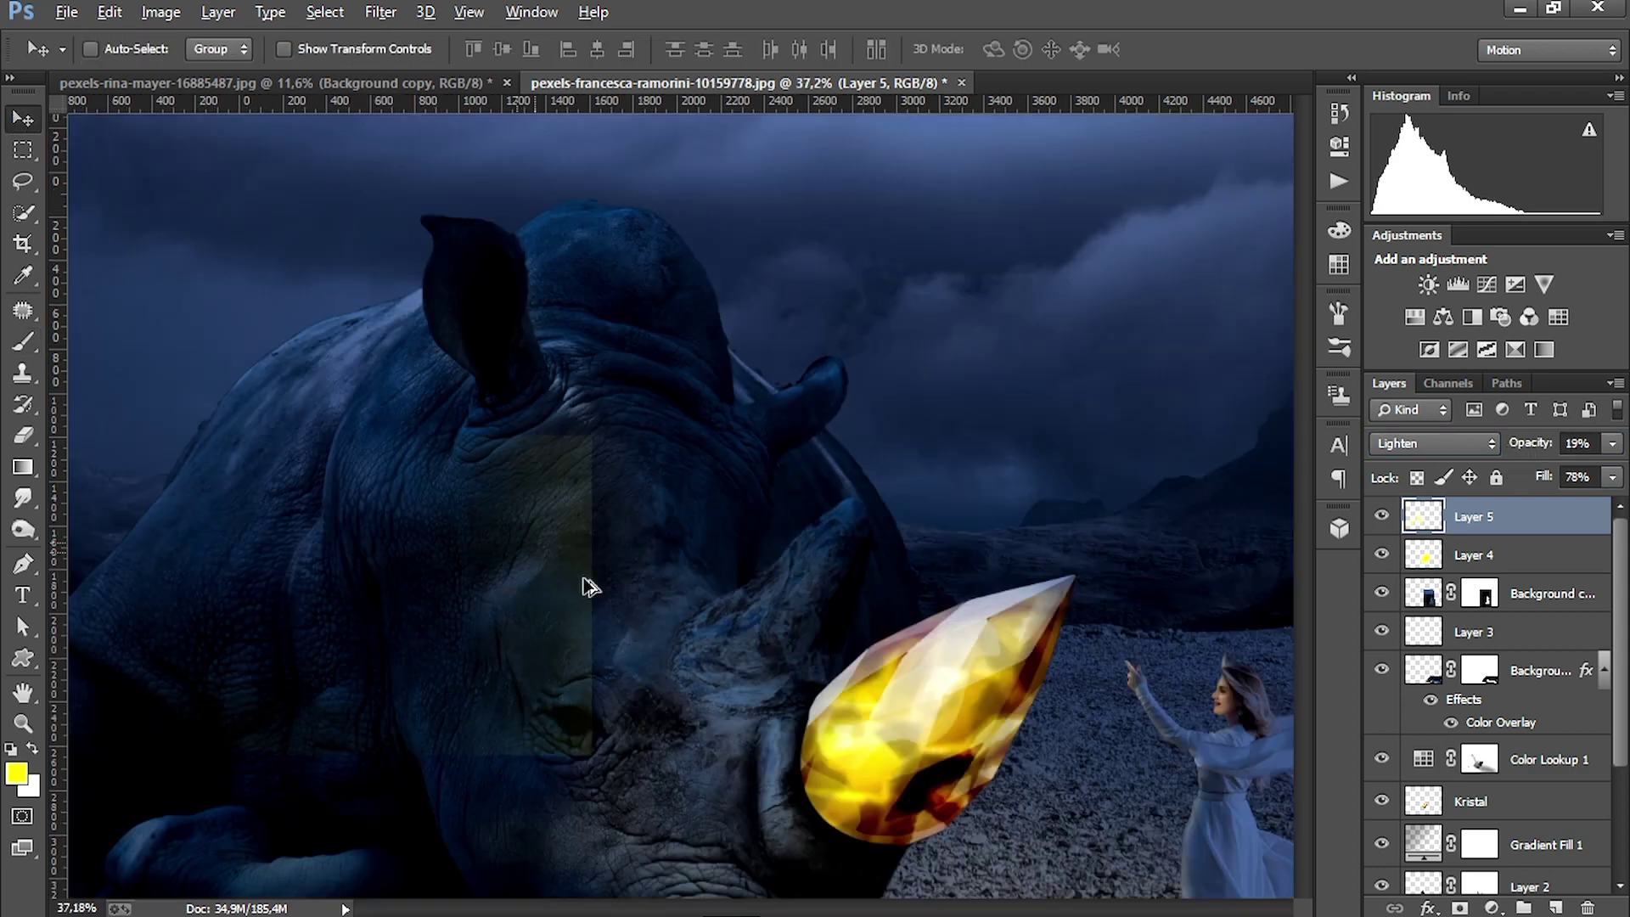
scroll(679, 586, down, 10)
scroll(680, 659, up, 1)
Paint faint yellow light on the ground below the rhino's head with an 1100 px brush
key(b)
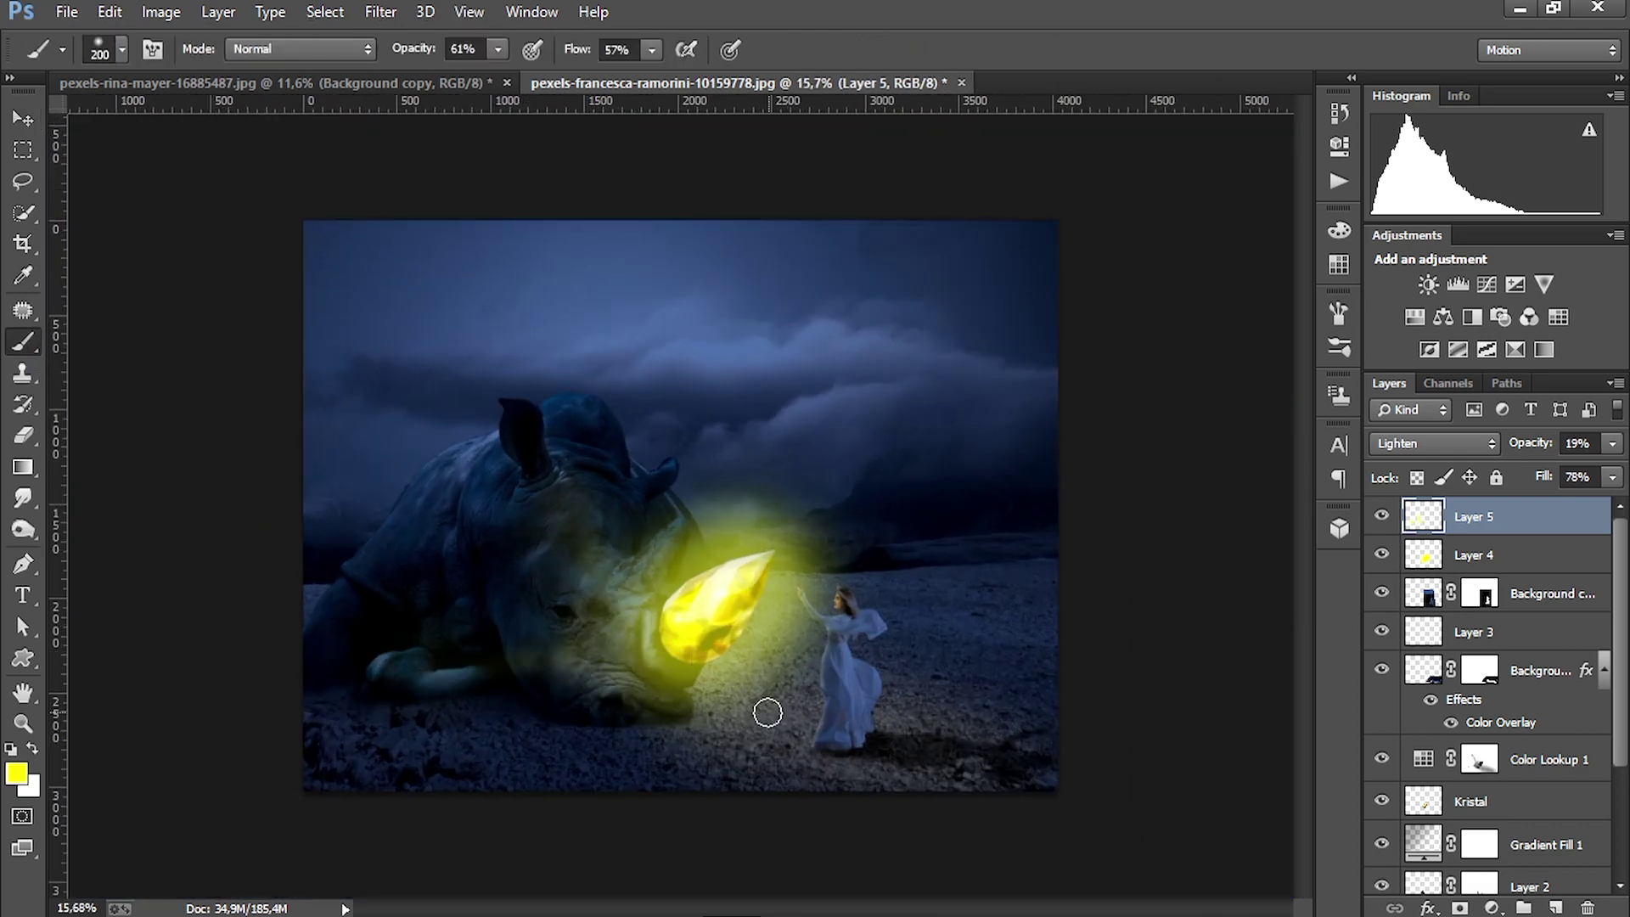
key(bracketright)
key(bracketright)
key(bracketright)
key(bracketright)
key(bracketright)
key(bracketright)
key(bracketright)
key(bracketright)
key(bracketright)
mouse_move(602, 760)
mouse_down()
mouse_move(694, 771)
mouse_move(695, 757)
mouse_up()
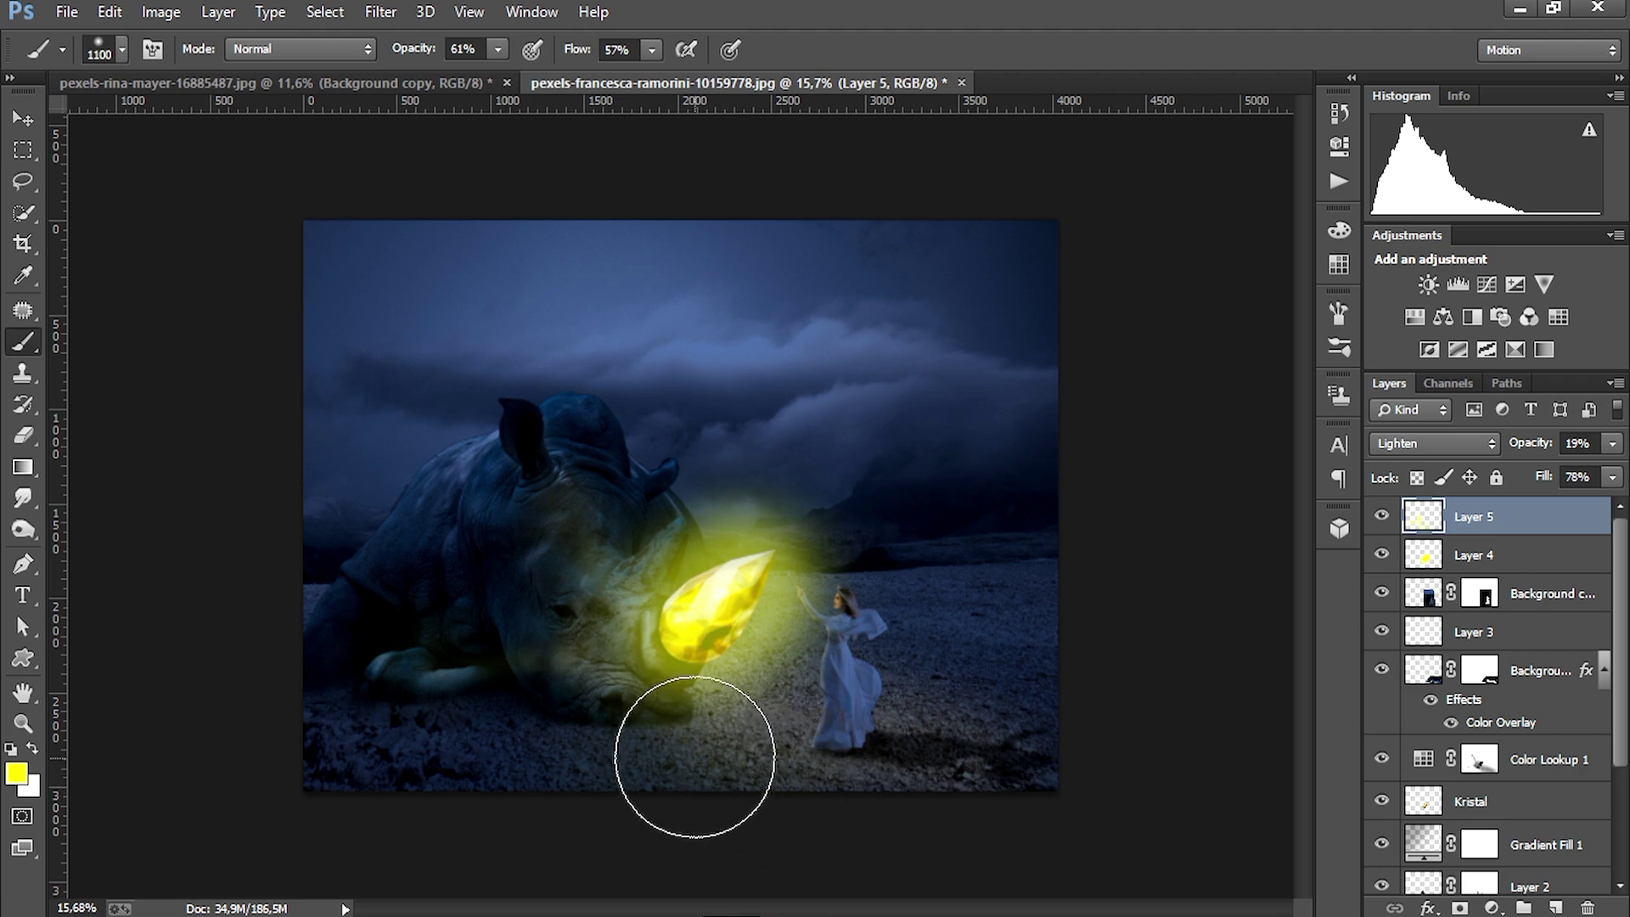
Add a mask to the face-light layer and paint black on it to remove the yellow from the rhino's front leg and shoulder
click(1459, 908)
key(d)
mouse_move(382, 680)
mouse_down()
mouse_move(466, 681)
mouse_move(479, 611)
mouse_up()
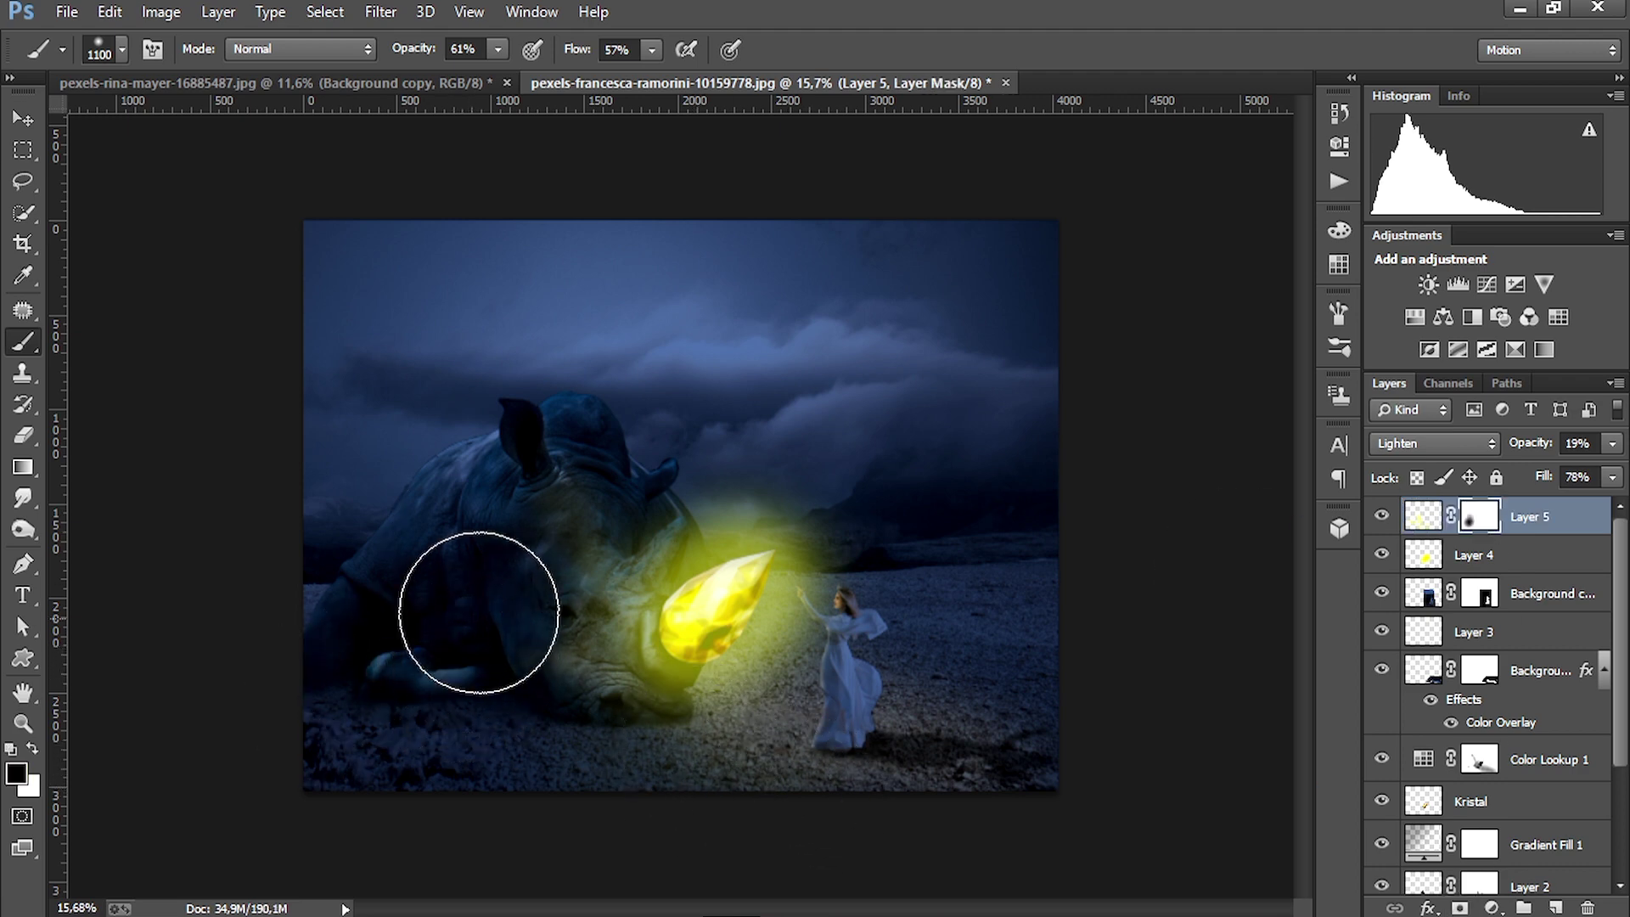
key(v)
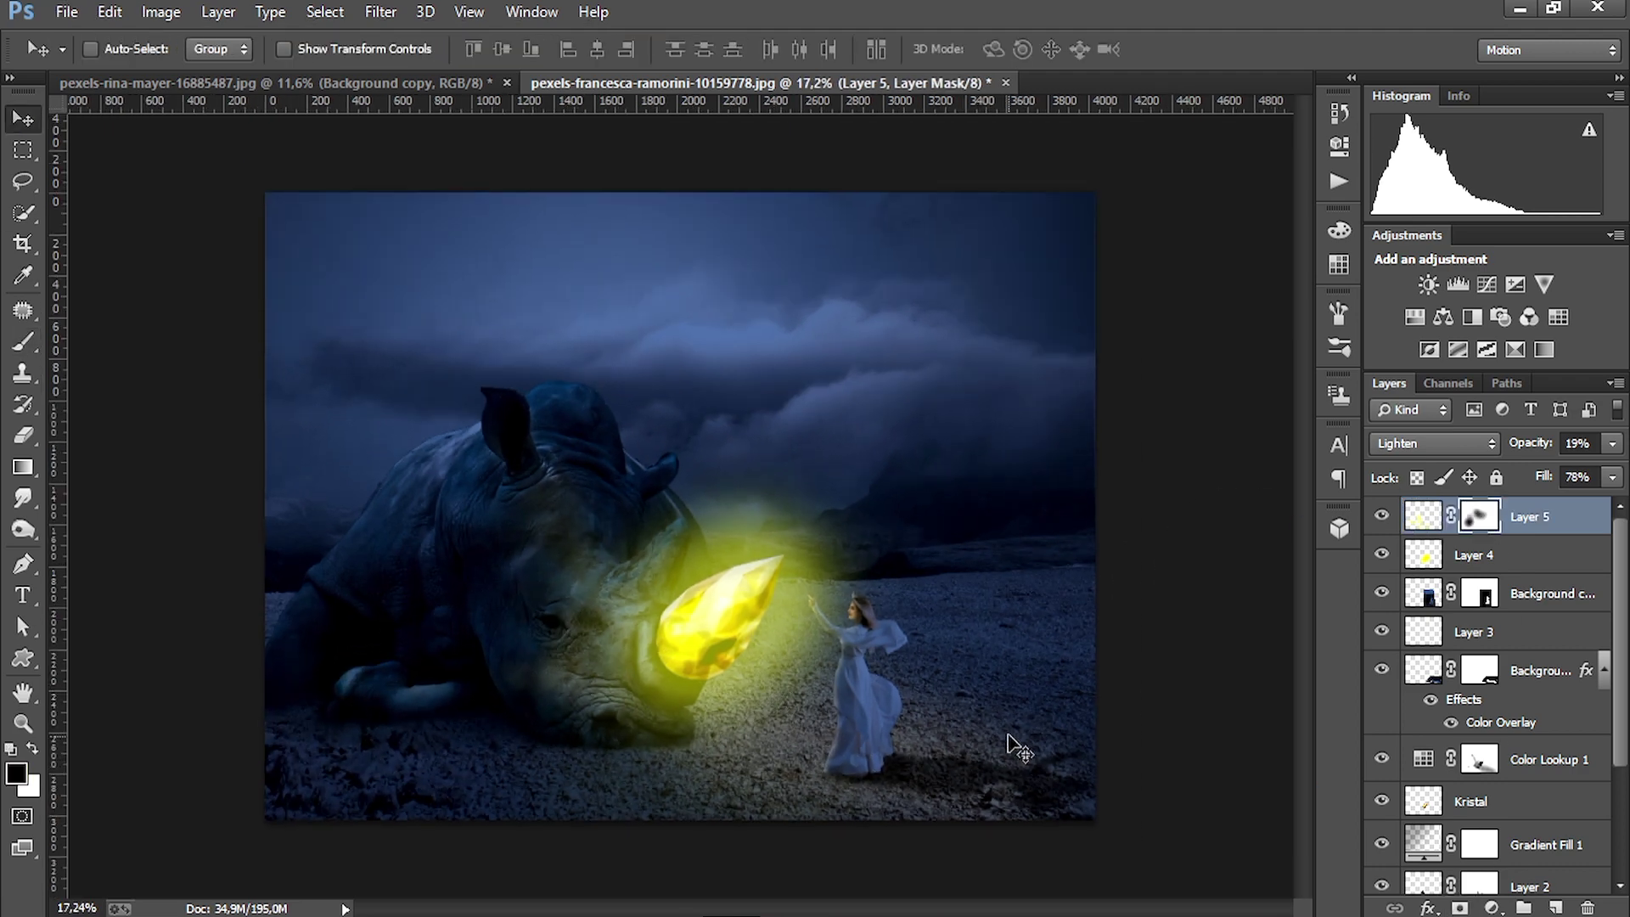
scroll(968, 689, up, 1)
Add a black-to-transparent linear gradient fill layer at 70.35° and shift it to darken the lower corner by the rhino's leg
click(1492, 907)
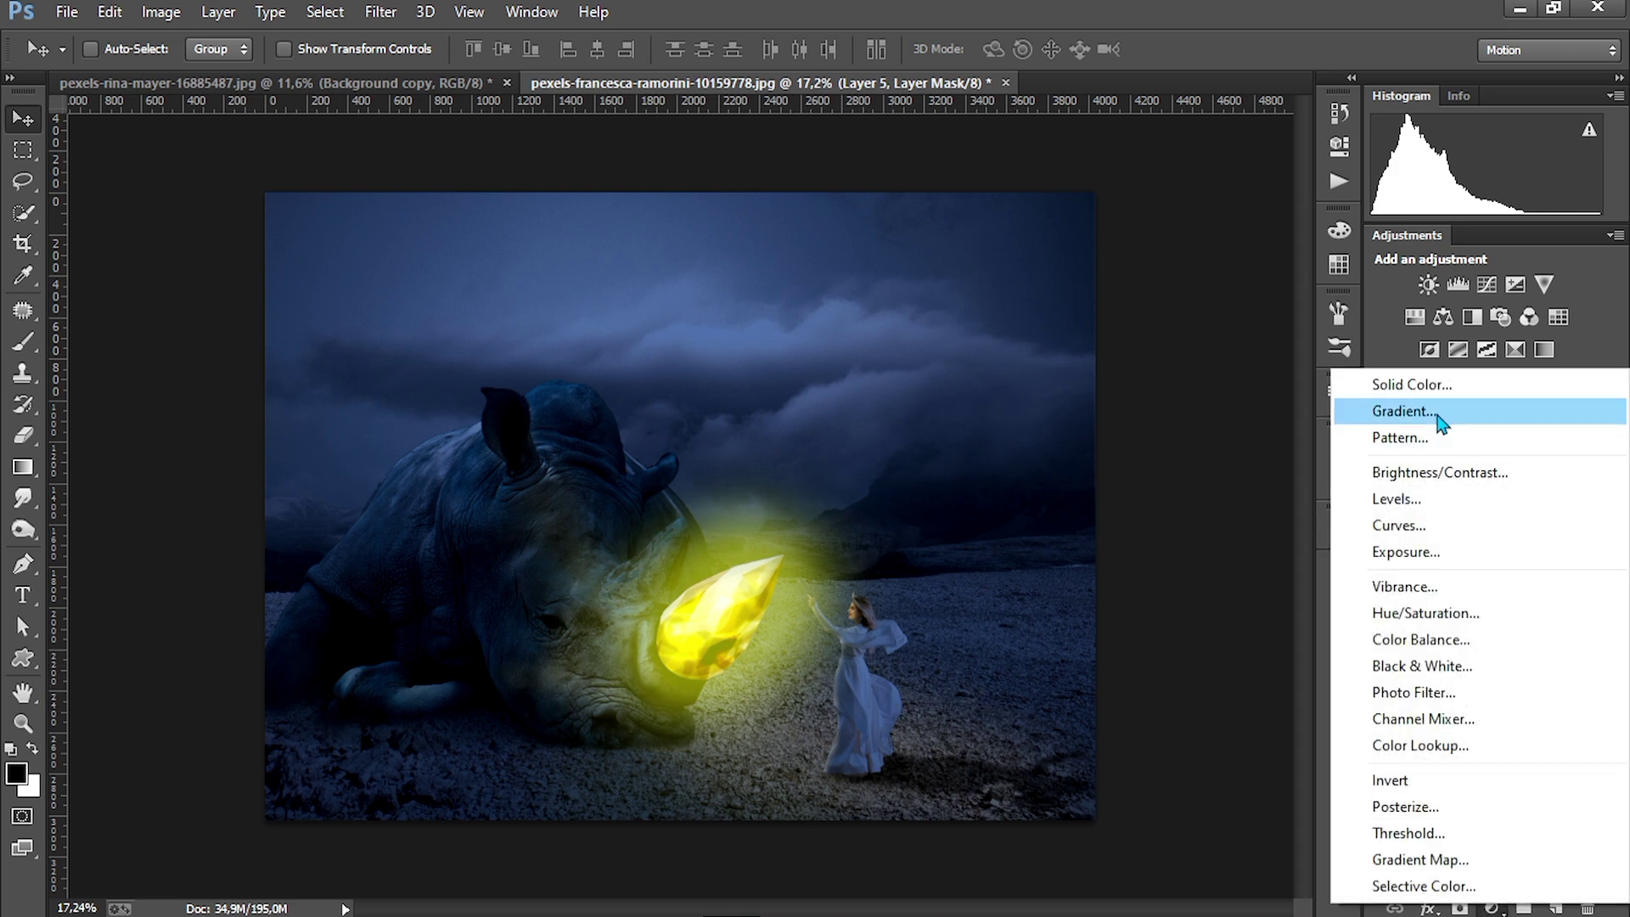
click(1437, 422)
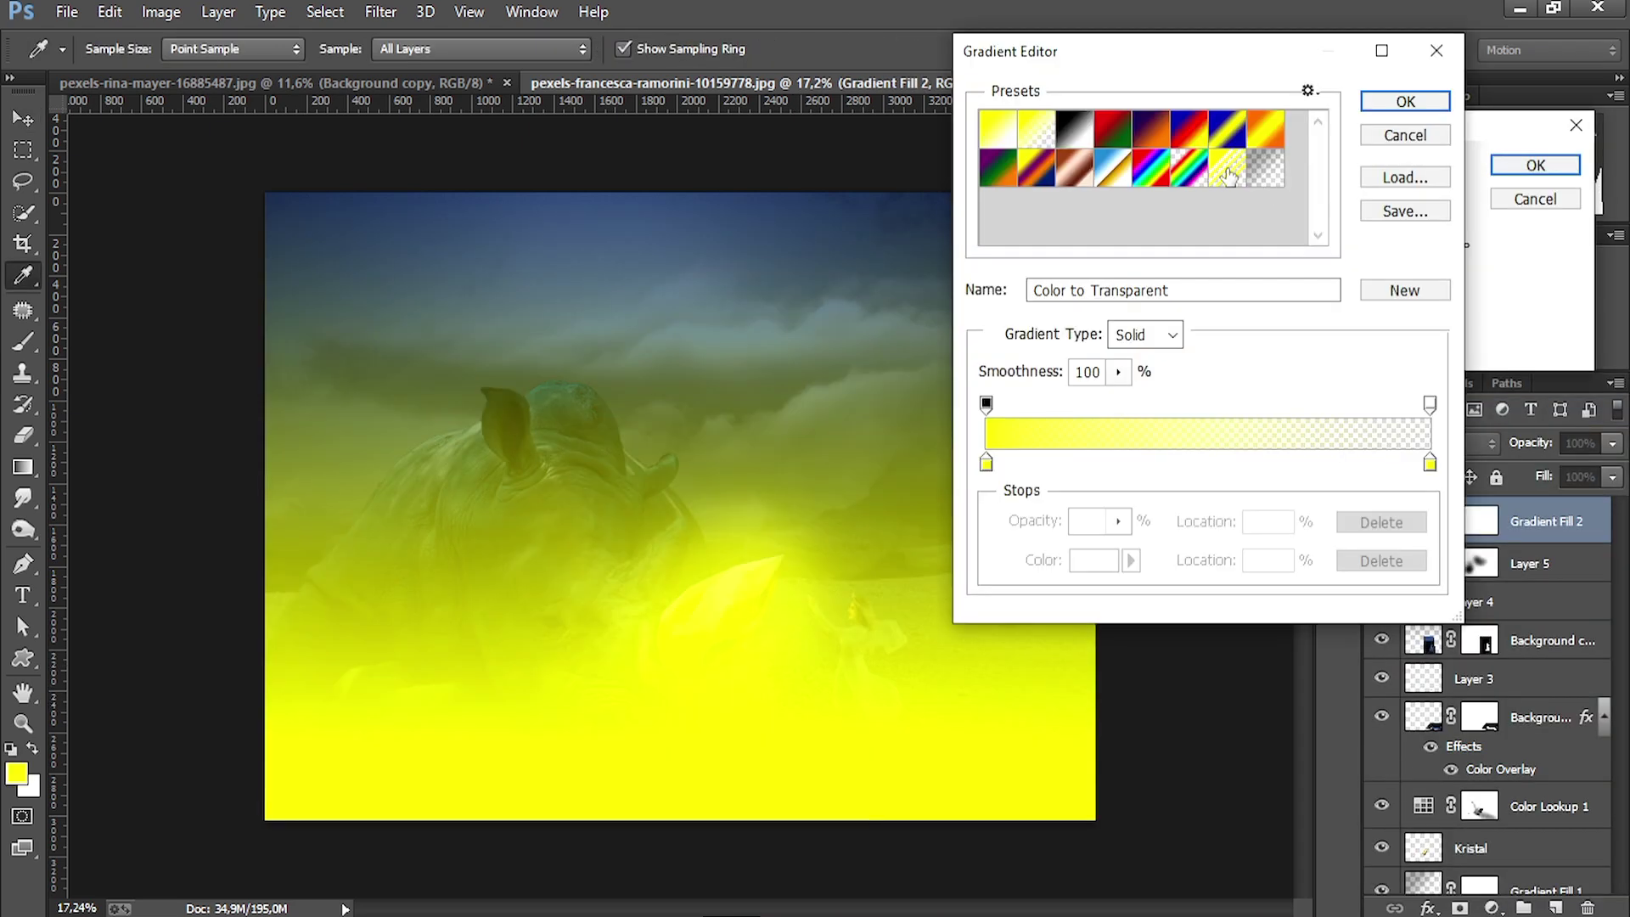
click(1531, 102)
drag(645, 527, 484, 688)
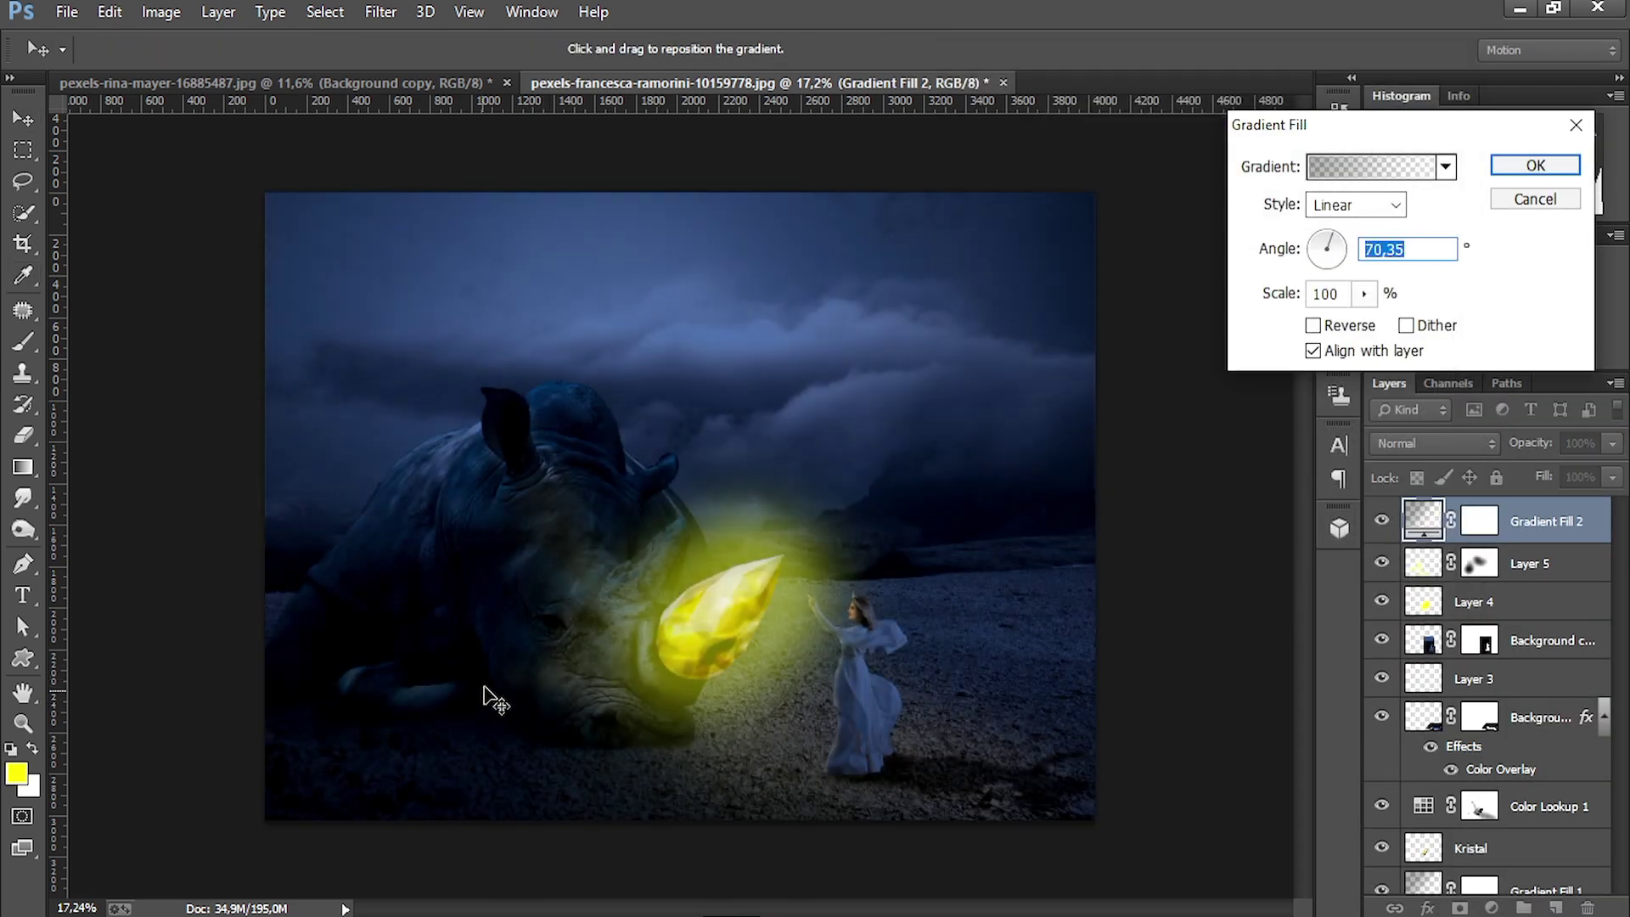
click(1528, 164)
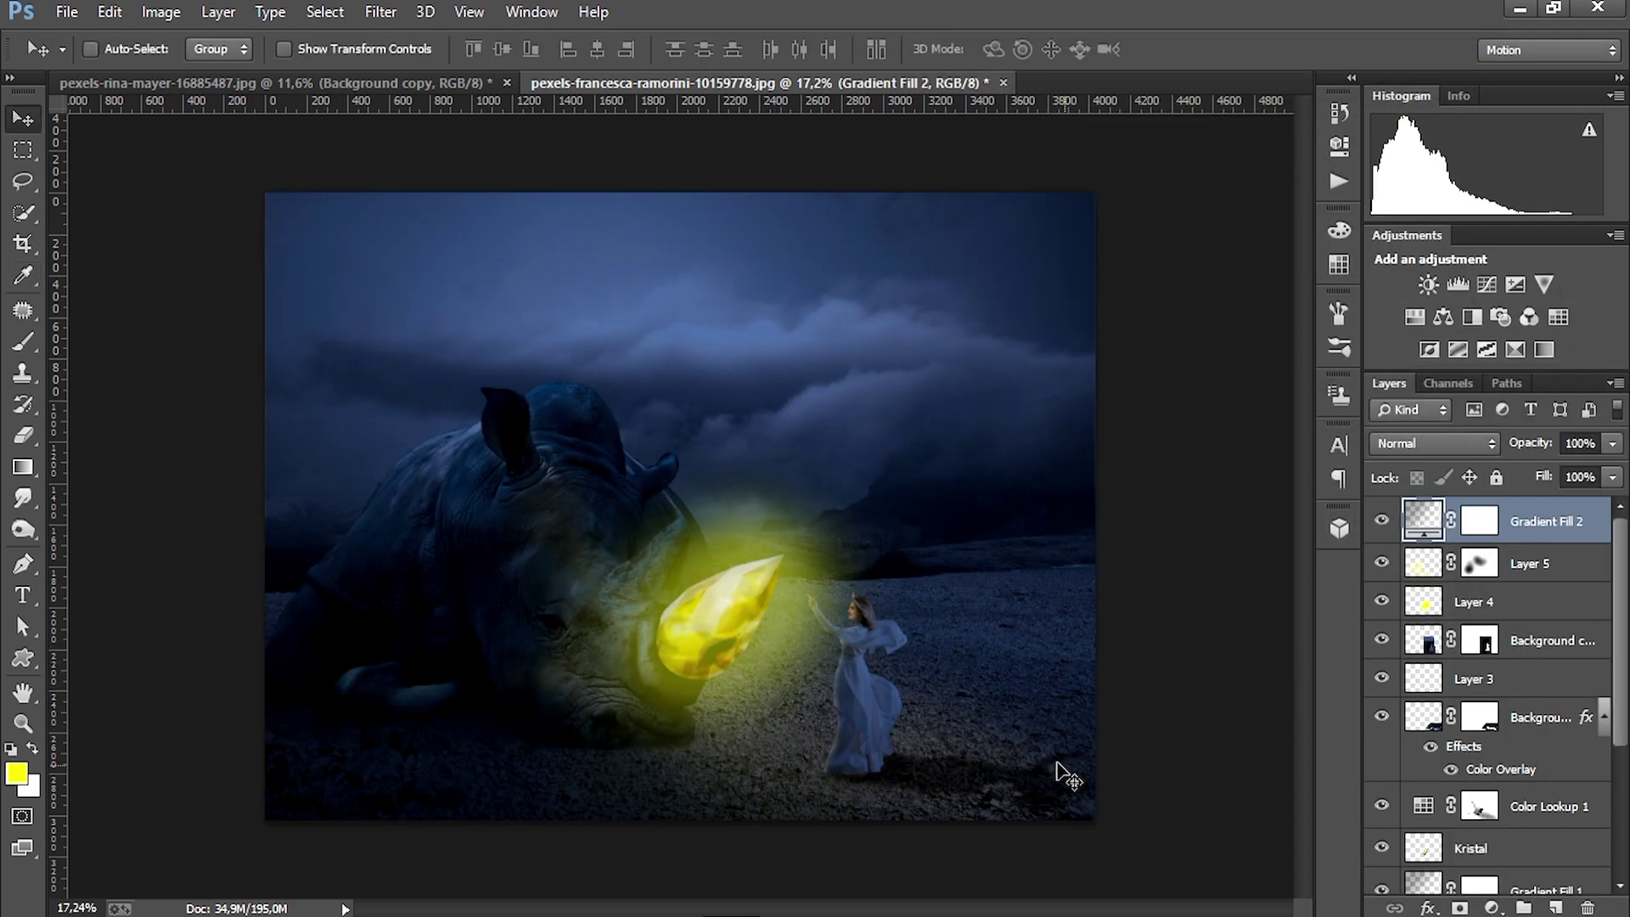
Compare the image with and without the woman's layer and her shadow layer to check what each contributes
scroll(1485, 606, down, 1)
scroll(1481, 594, up, 1)
click(1480, 639)
click(1383, 639)
click(1385, 639)
scroll(1434, 650, down, 1)
click(1479, 670)
click(1384, 670)
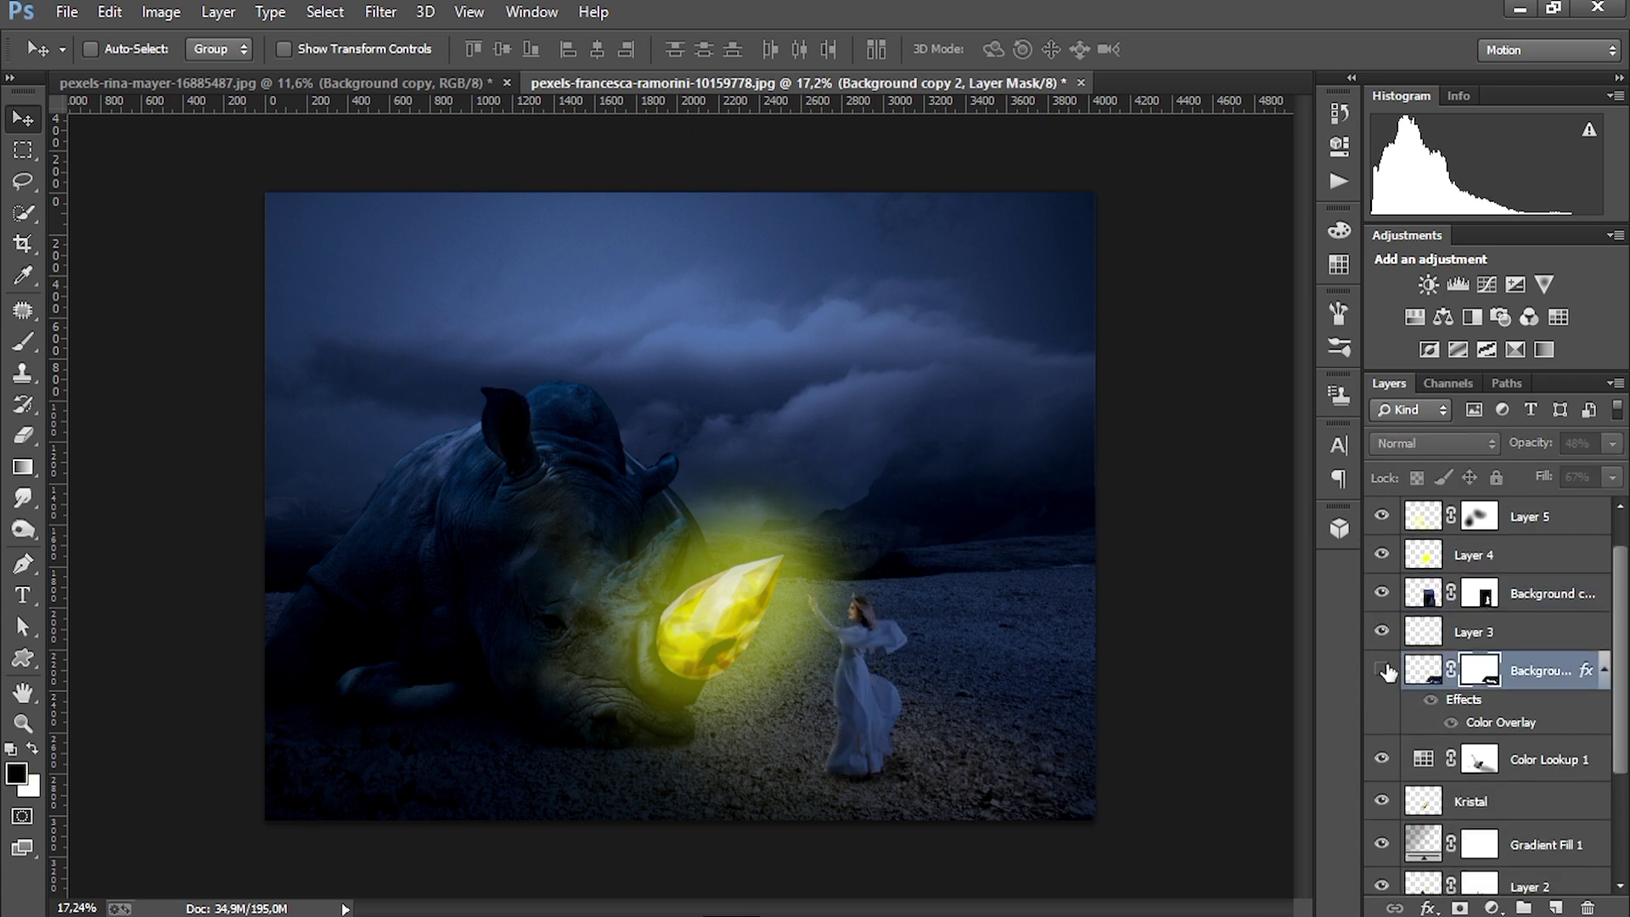
click(1384, 672)
Clear the unwanted shadow fill between the horn and the woman on the shadow layer using freehand Lasso selections
key(l)
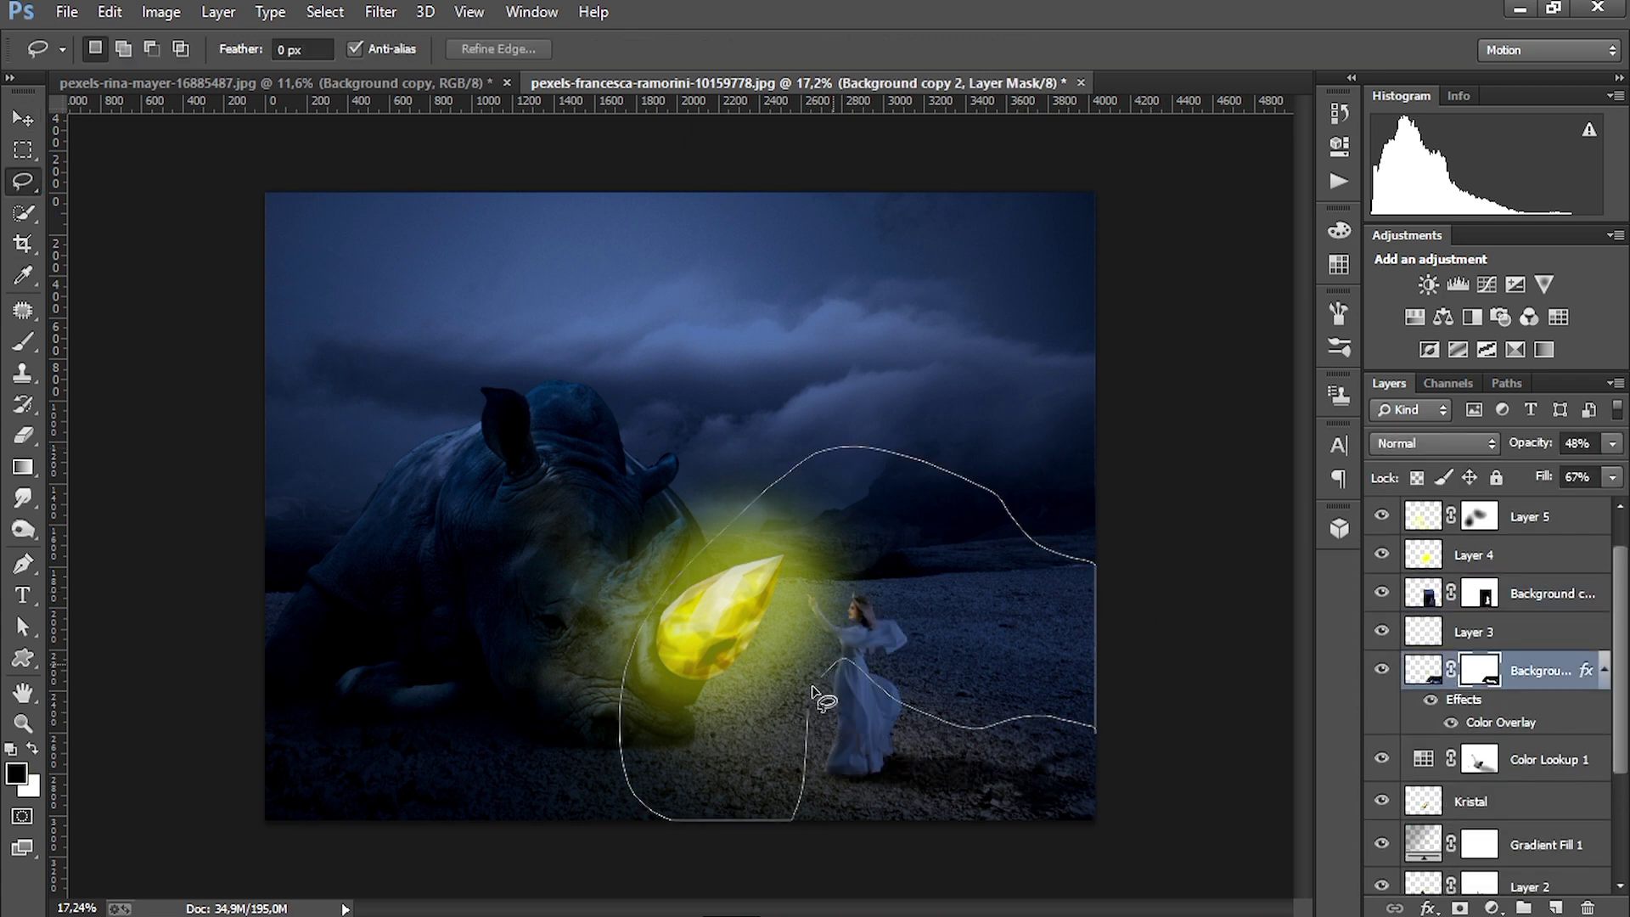
drag(813, 692, 807, 700)
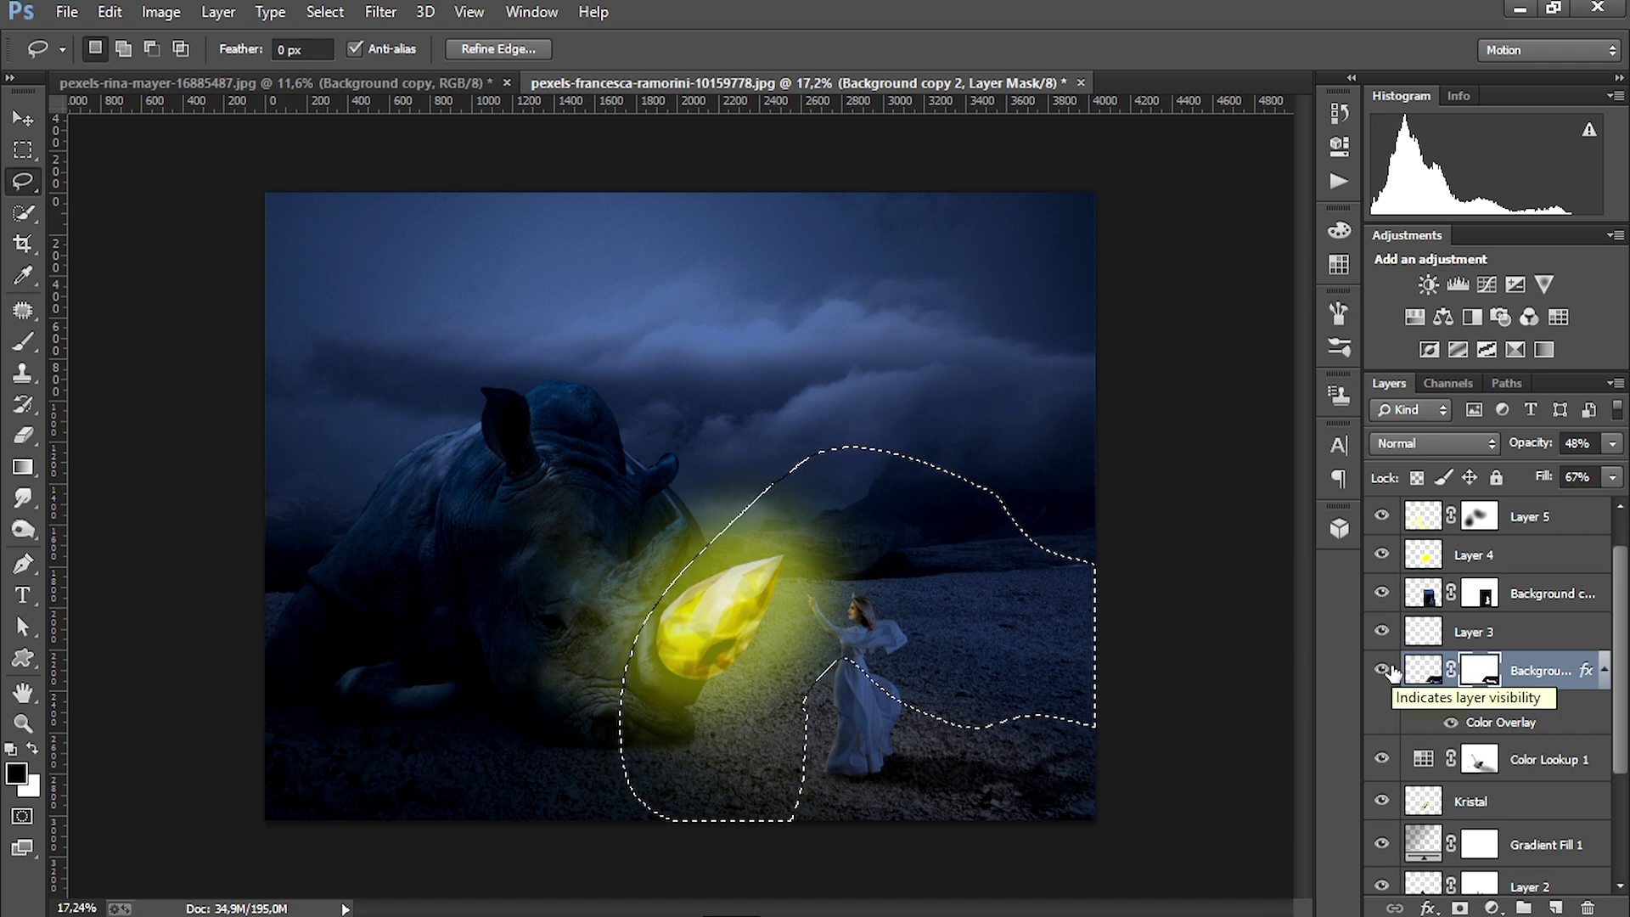
key(ctrl+d)
drag(851, 641, 851, 645)
click(1426, 673)
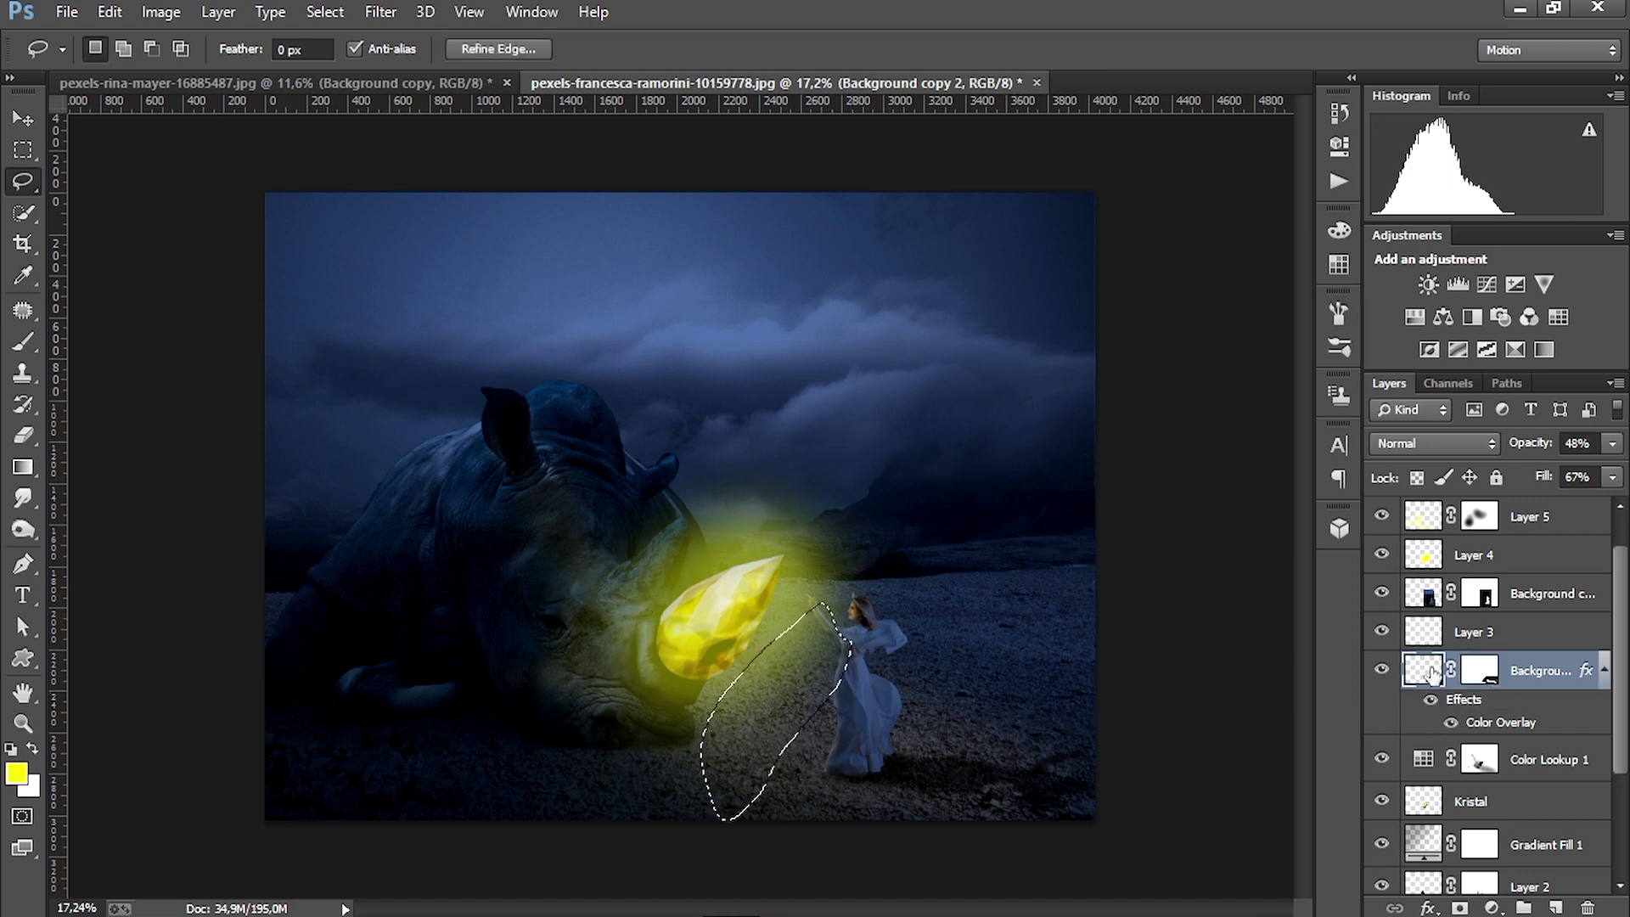
key(Delete)
key(ctrl+d)
scroll(858, 761, up, 3)
mouse_move(960, 611)
mouse_down()
mouse_move(729, 759)
mouse_move(962, 622)
mouse_up()
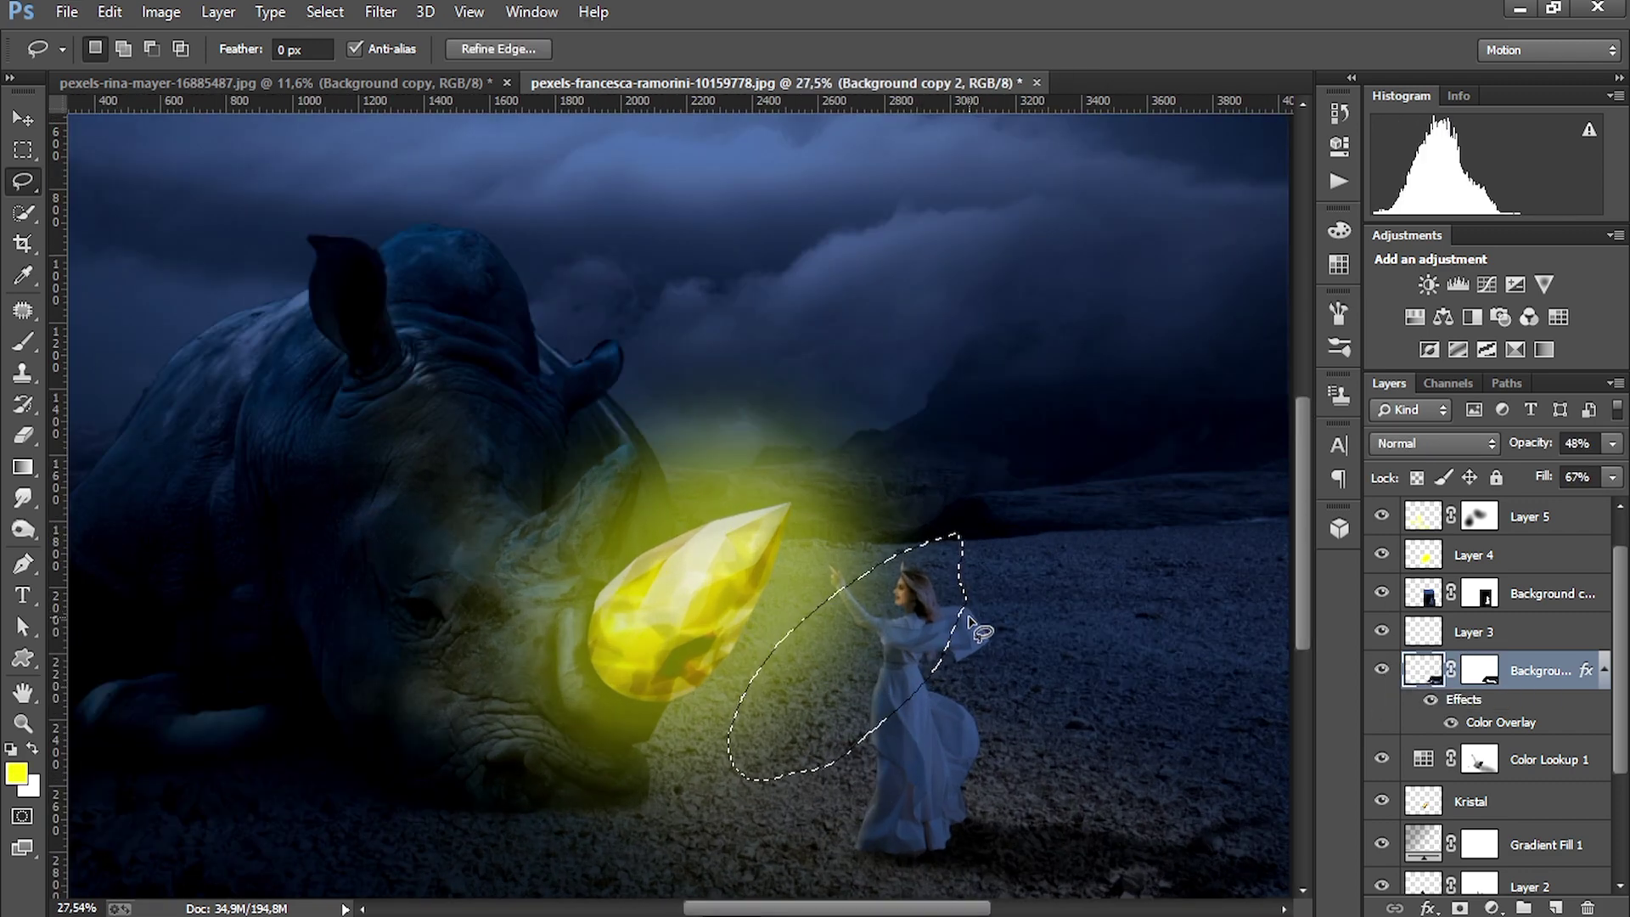
key(ctrl+d)
Compare the composite with and without the newest gradient fill layer at full view
scroll(937, 662, down, 7)
scroll(934, 659, up, 1)
click(23, 118)
scroll(539, 691, up, 3)
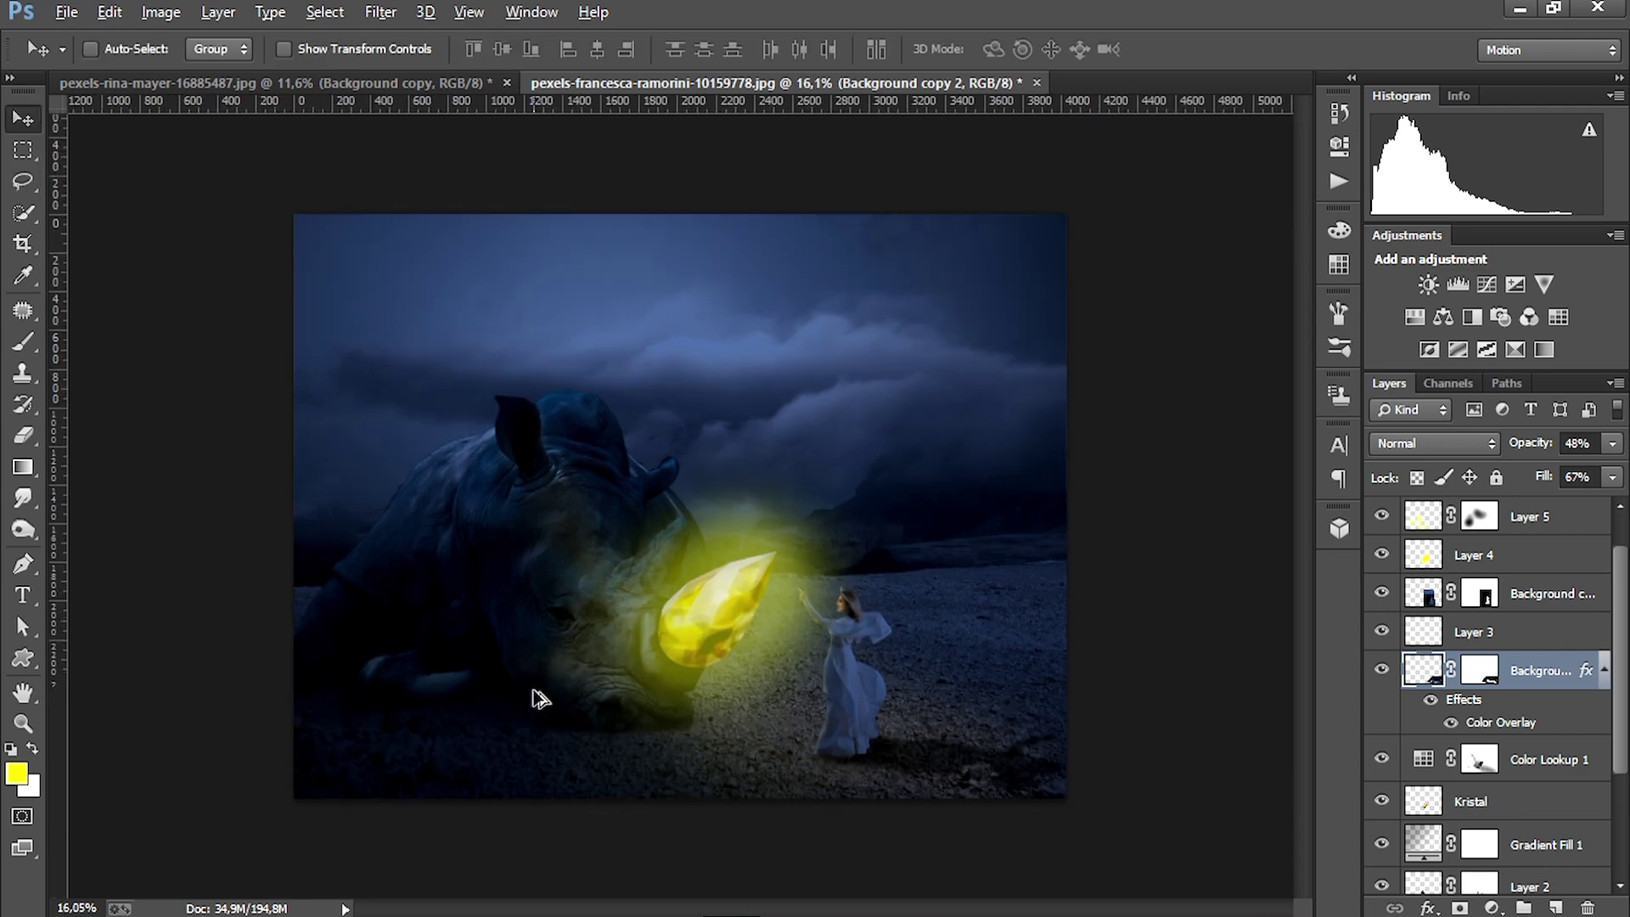
scroll(440, 786, down, 2)
scroll(1422, 656, up, 1)
click(1383, 521)
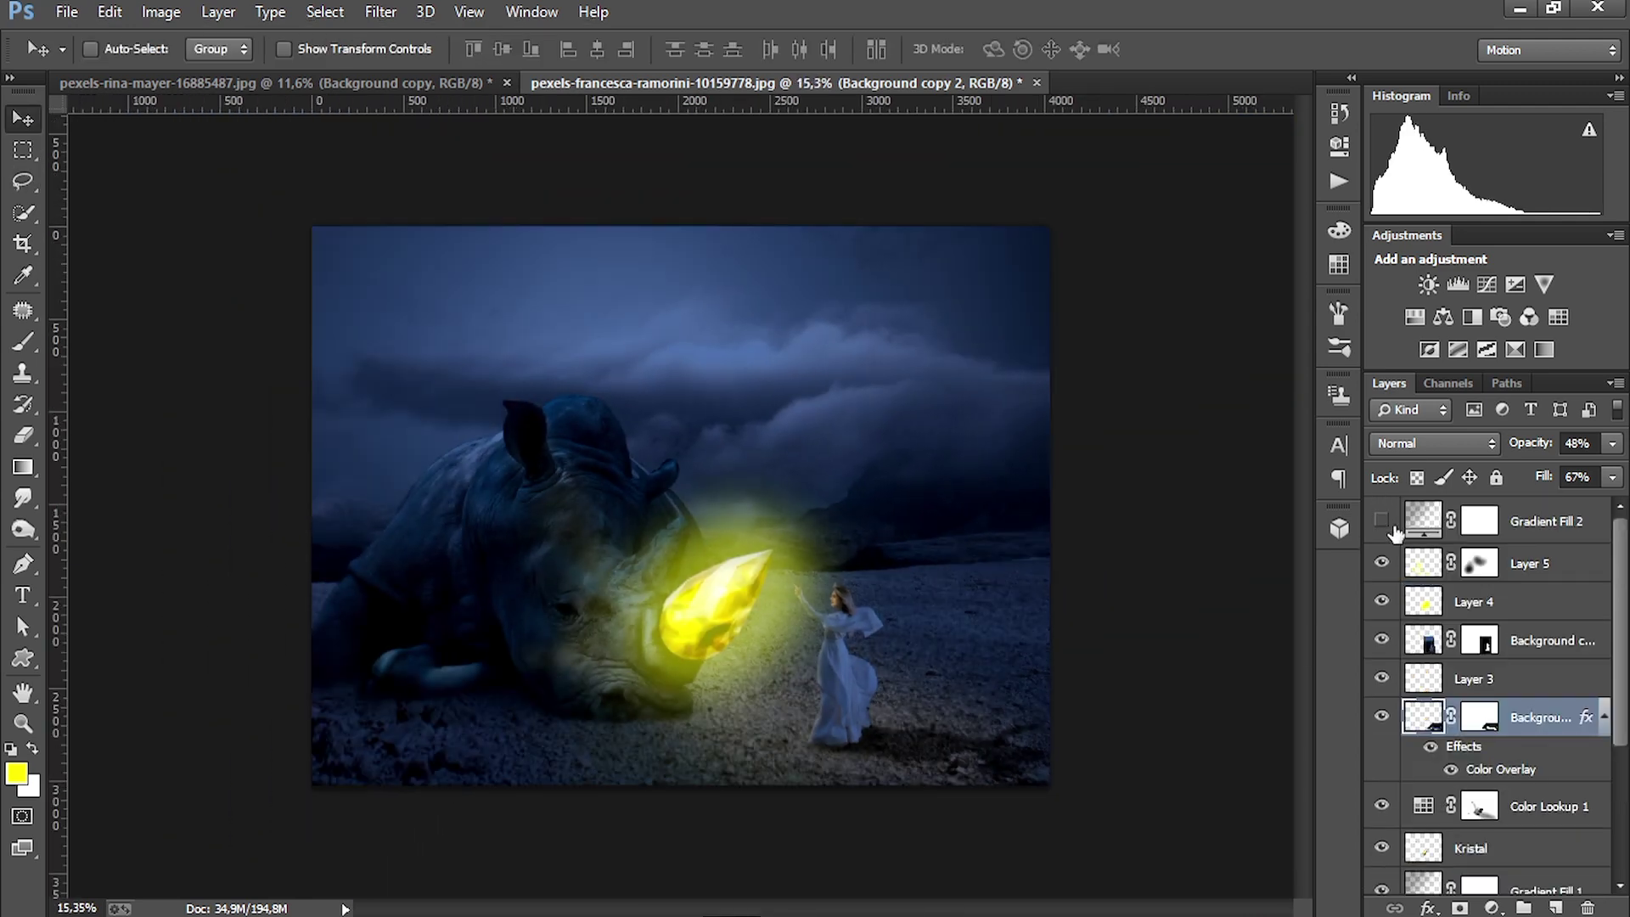
click(1382, 521)
scroll(1102, 657, down, 1)
Add a new layer above the top gradient fill and paint yellow over the crystal horn with a 600 px brush at 100% opacity and flow
click(23, 341)
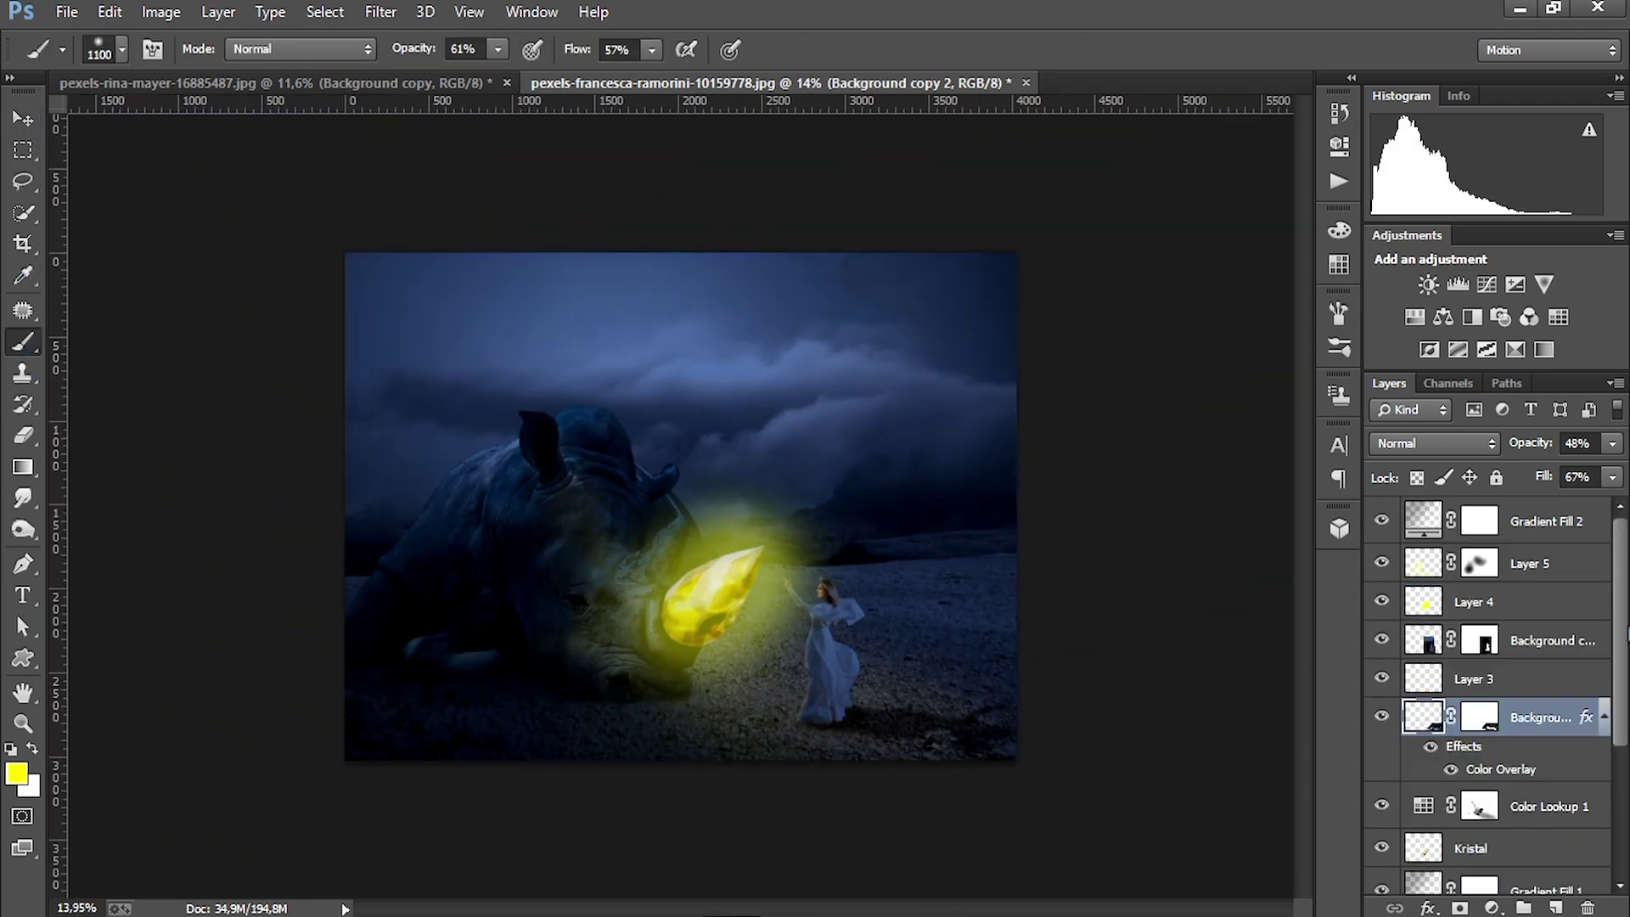
click(1546, 523)
click(1555, 908)
scroll(757, 655, up, 5)
key(bracketleft)
key(bracketleft)
key(bracketleft)
key(bracketleft)
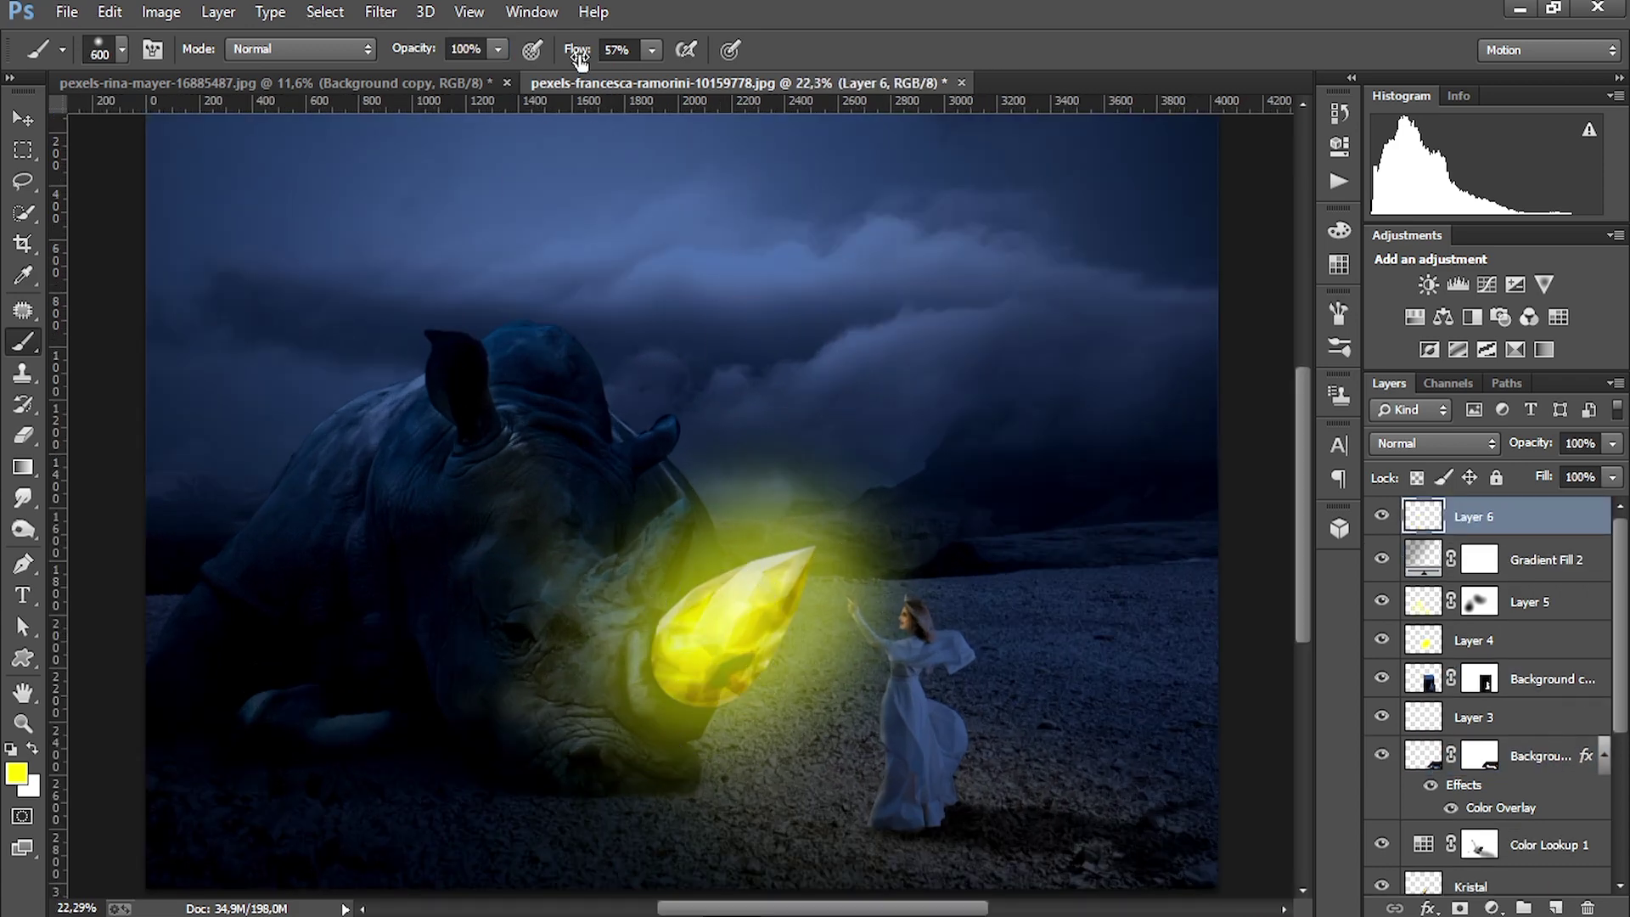
drag(580, 59, 624, 59)
drag(726, 624, 675, 682)
Blend the new horn glow layer with Screen at 83% opacity and 87% fill
click(1436, 444)
click(1423, 203)
mouse_move(1530, 448)
mouse_down()
mouse_move(1508, 450)
mouse_move(1534, 478)
mouse_up()
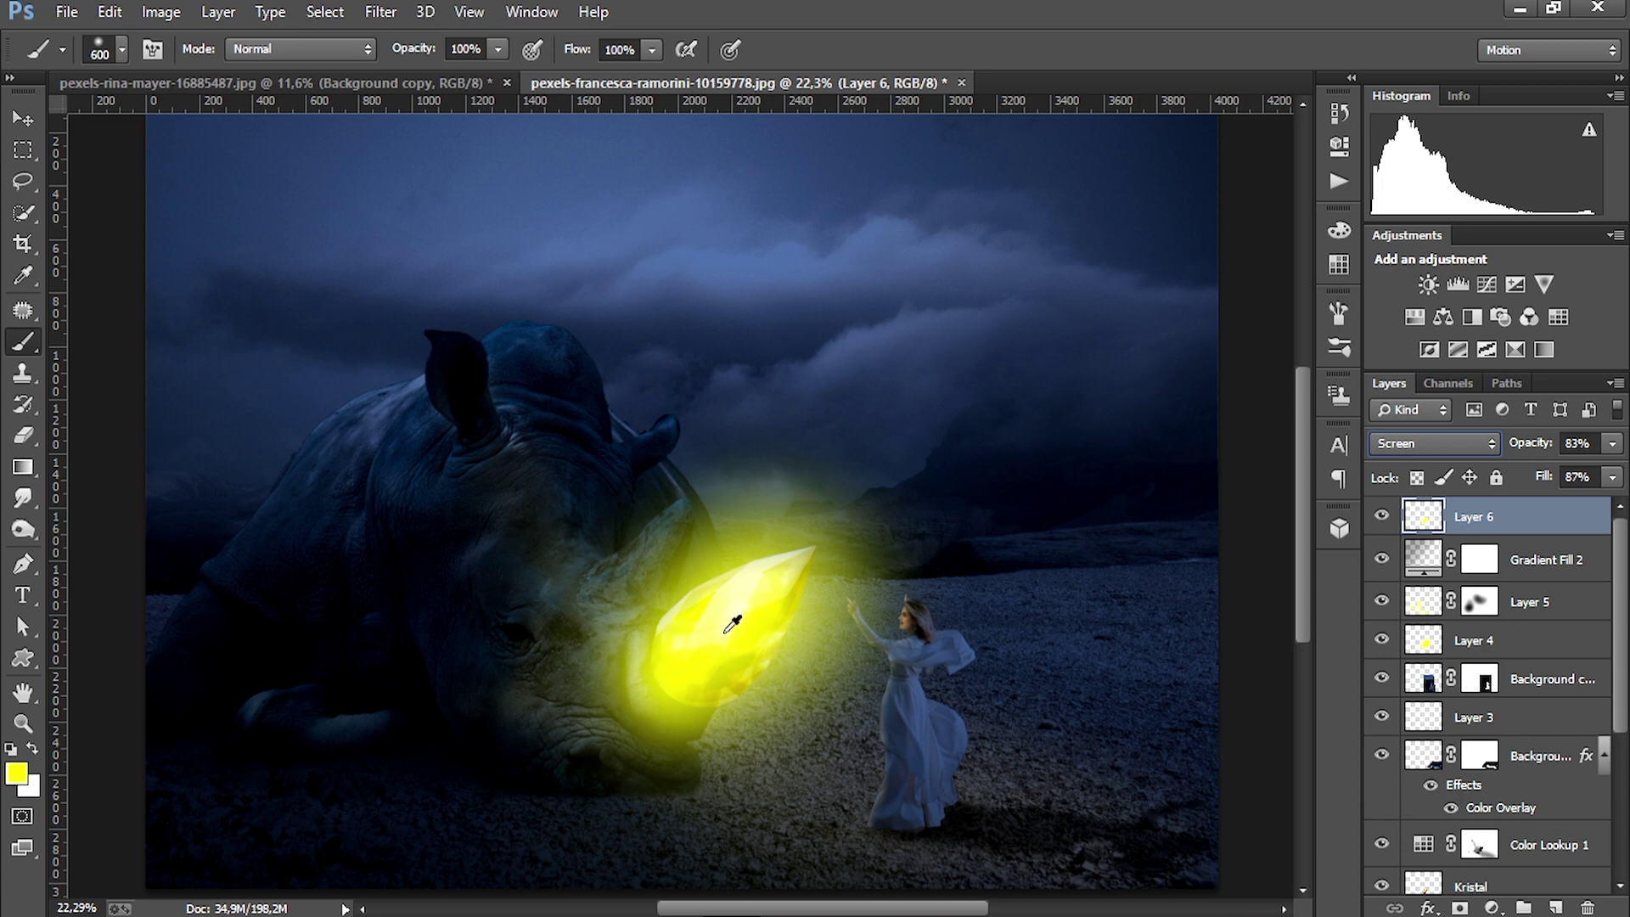
key(v)
scroll(732, 624, down, 1)
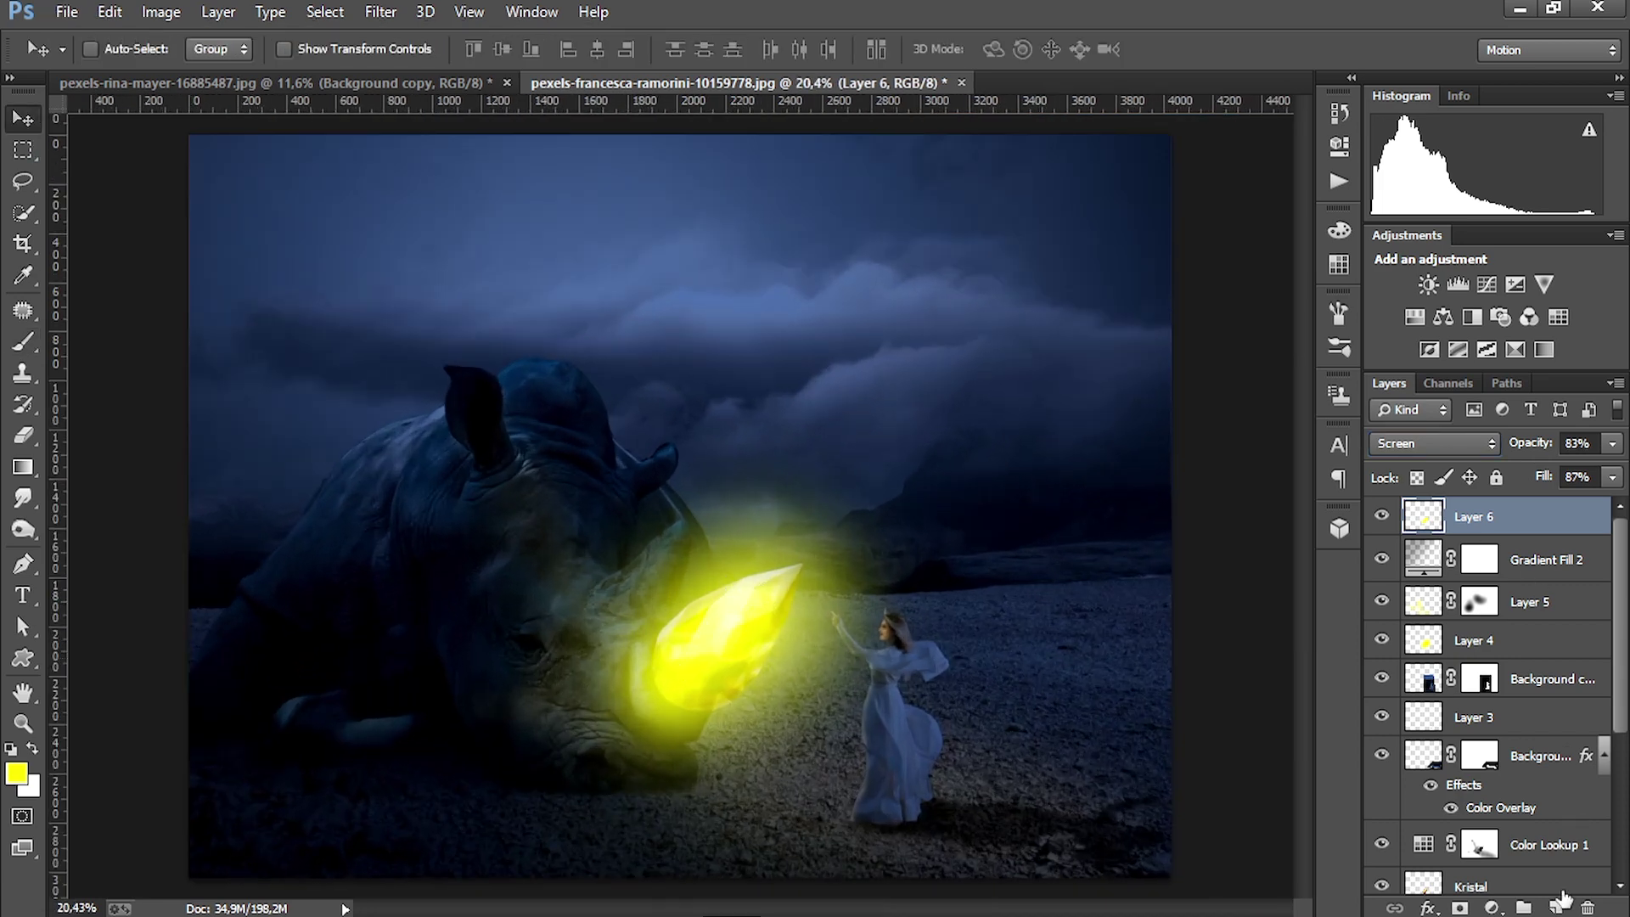
On a new layer at 48% opacity, paint yellow light around the rhino's eye with a 600 px brush at 42% opacity and 41% flow
click(1560, 903)
key(b)
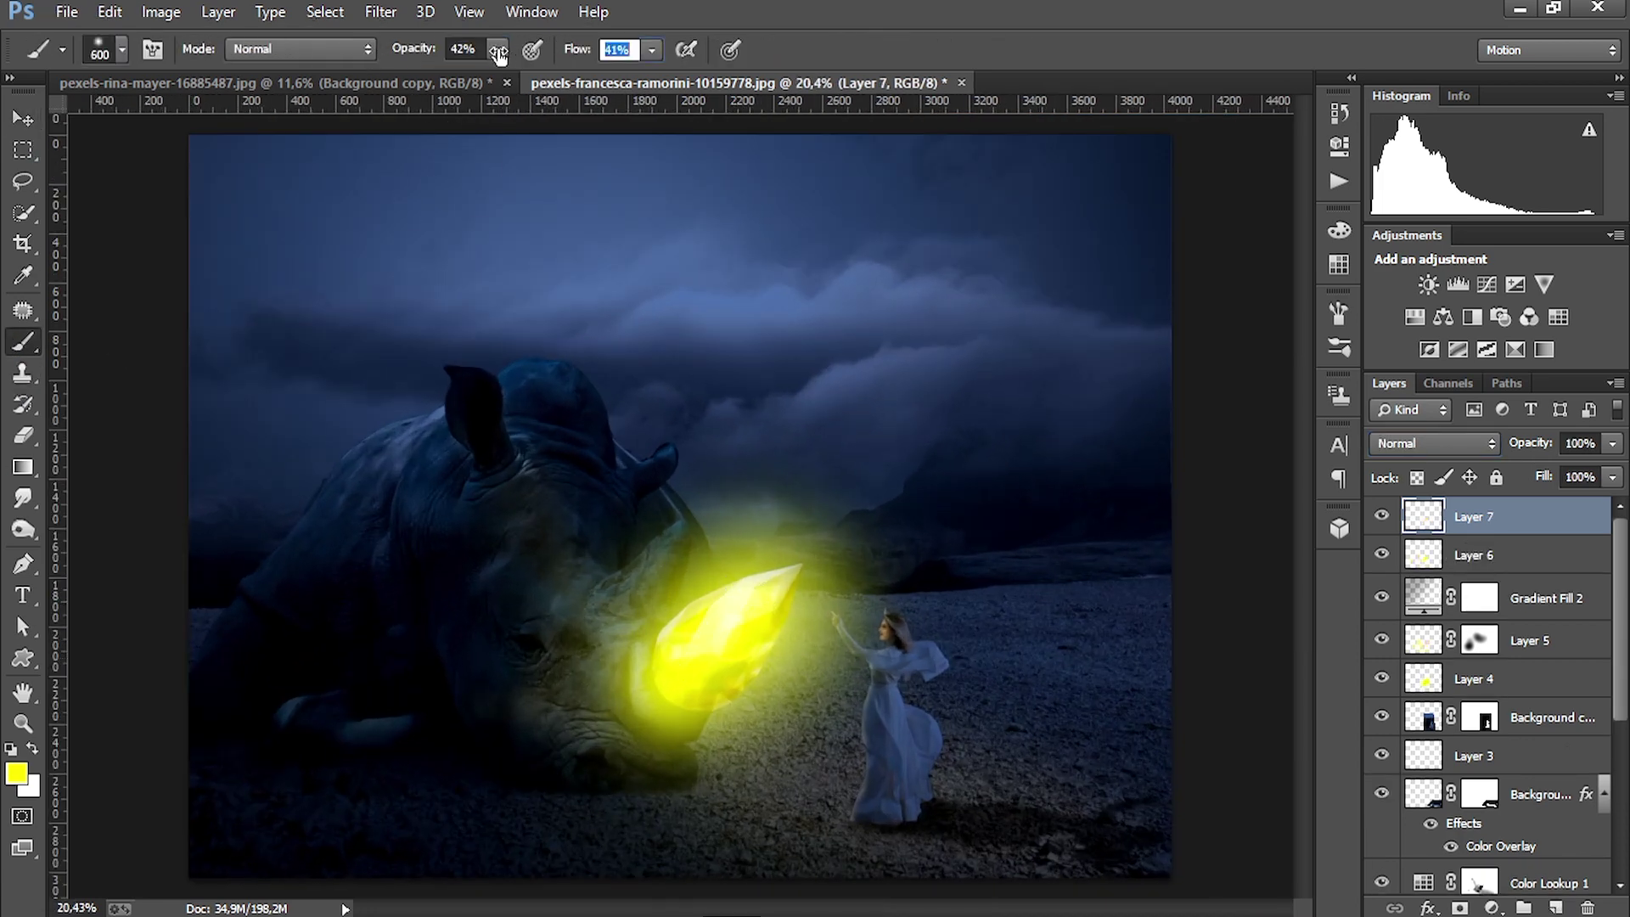
drag(511, 607, 535, 639)
drag(1518, 450, 1473, 450)
drag(570, 625, 607, 667)
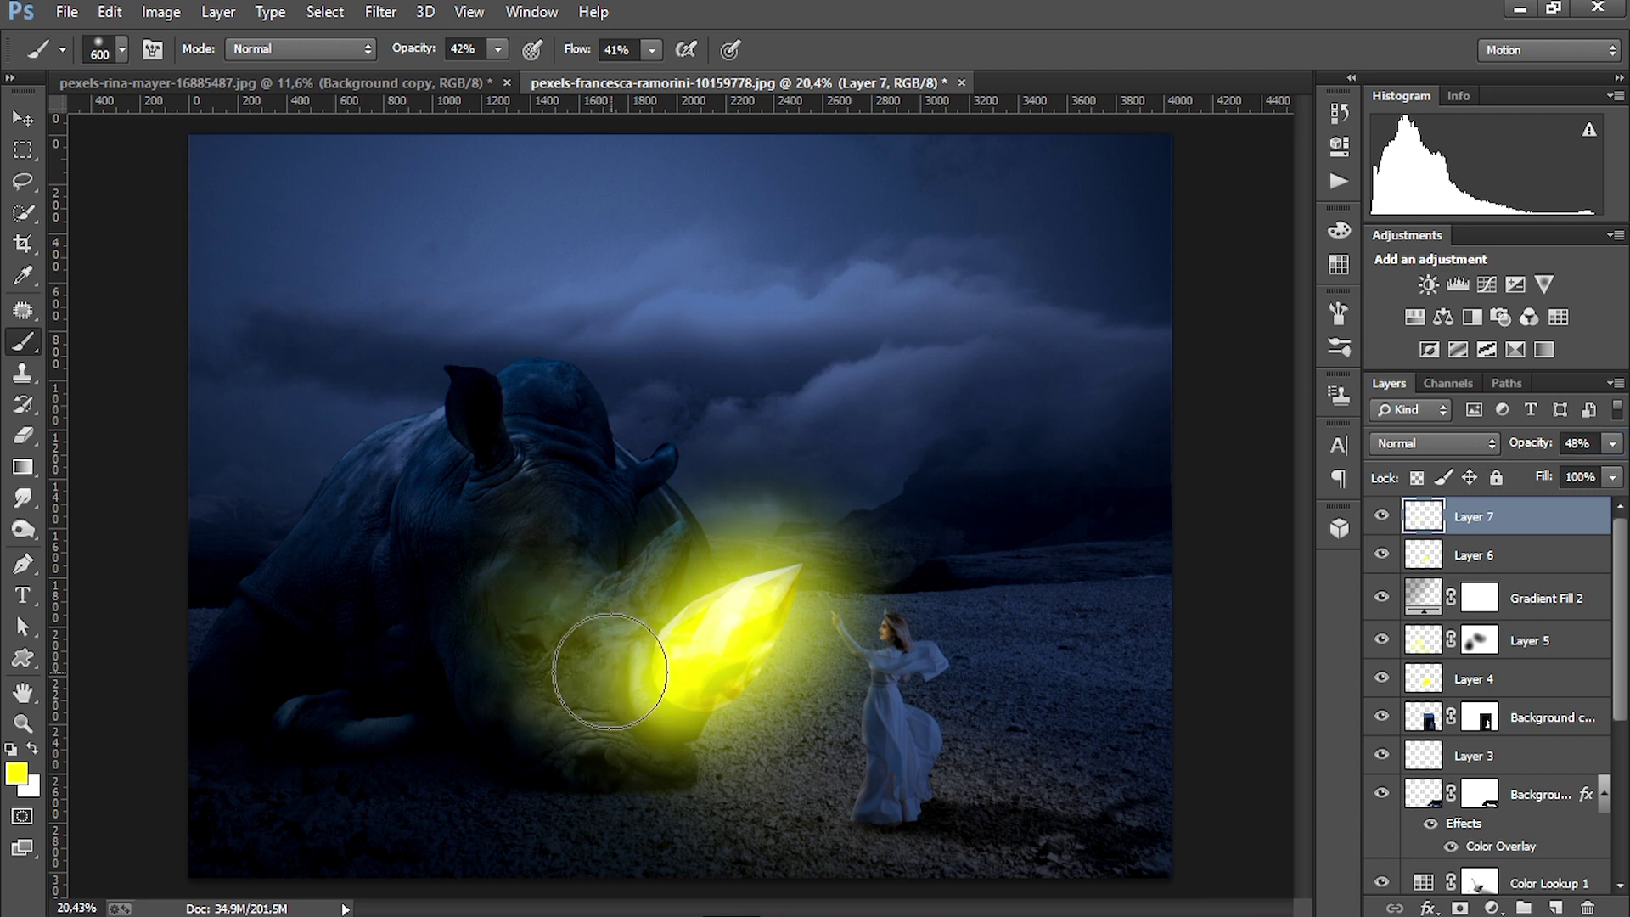
Extend the yellow light over the rhino's forehead and snout and set the layer to 68% fill and 38% opacity
mouse_move(524, 517)
mouse_down()
mouse_move(593, 600)
mouse_move(642, 625)
mouse_up()
drag(1506, 483, 1504, 483)
drag(561, 729, 643, 712)
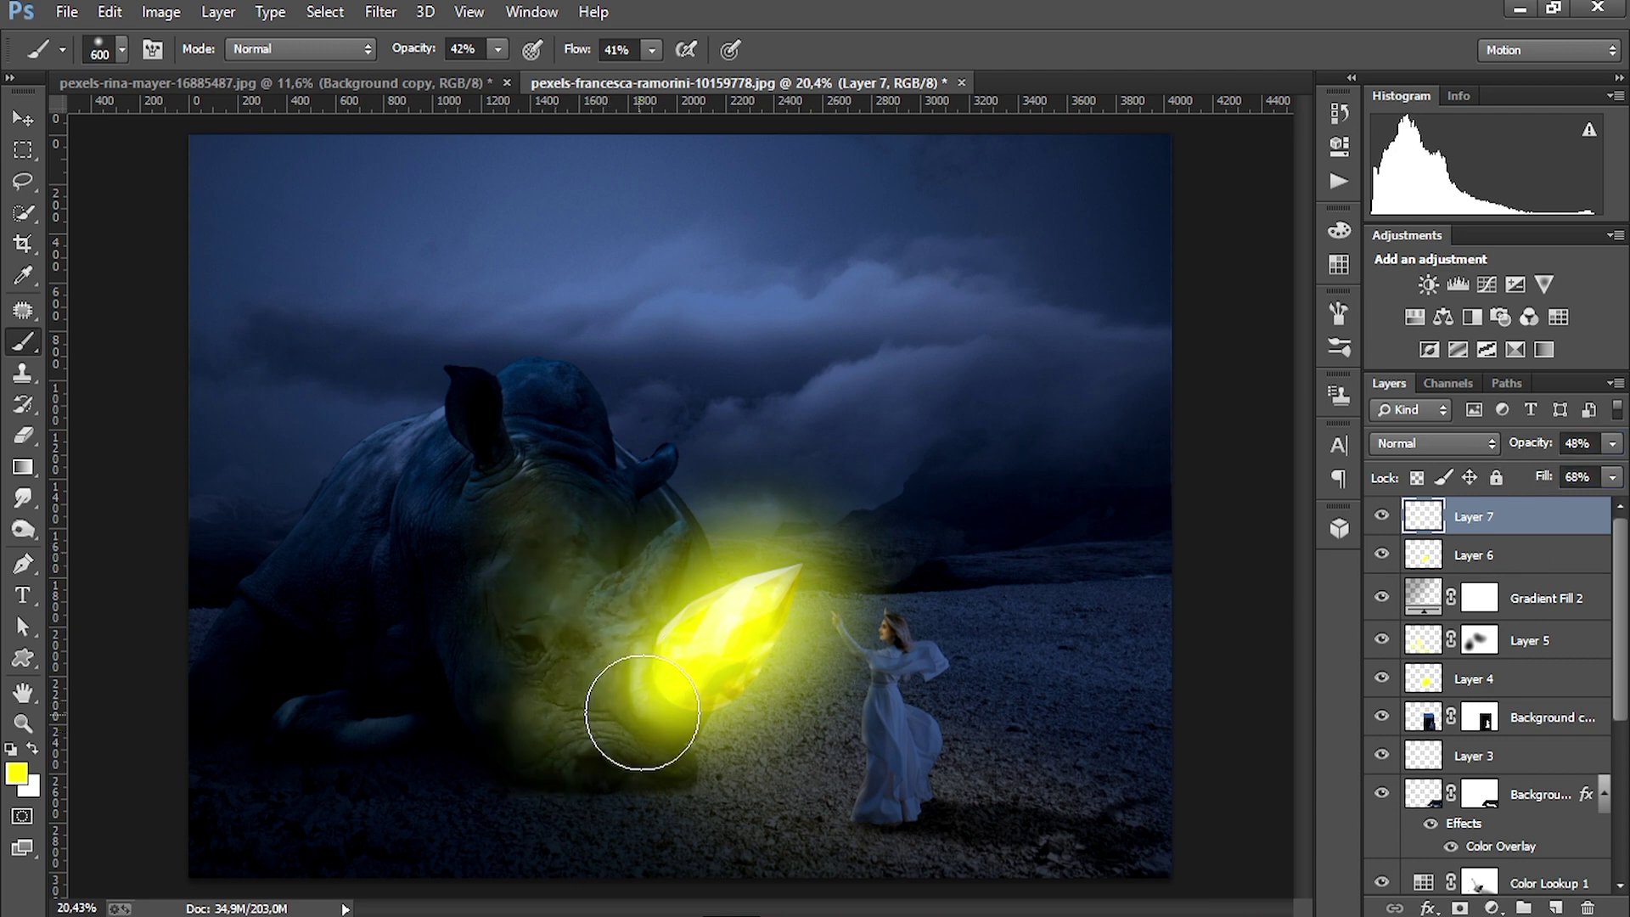
scroll(784, 666, down, 4)
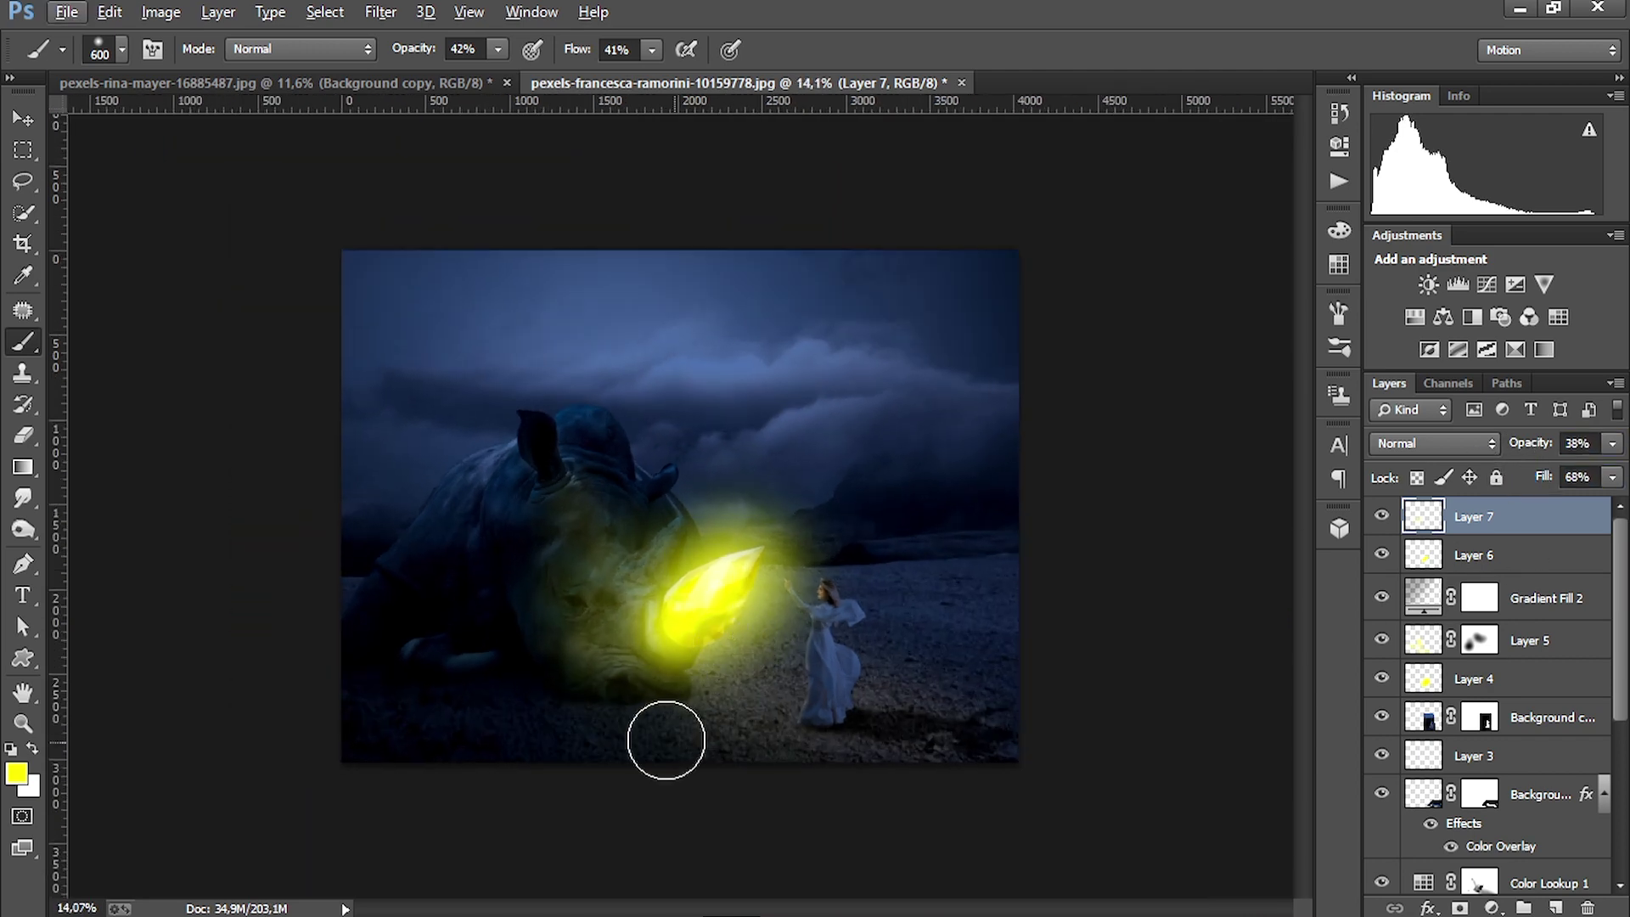
Paint more soft yellow light over the ground beneath the horn and across the rhino's muzzle
drag(715, 735, 797, 753)
scroll(780, 707, up, 3)
drag(666, 752, 588, 733)
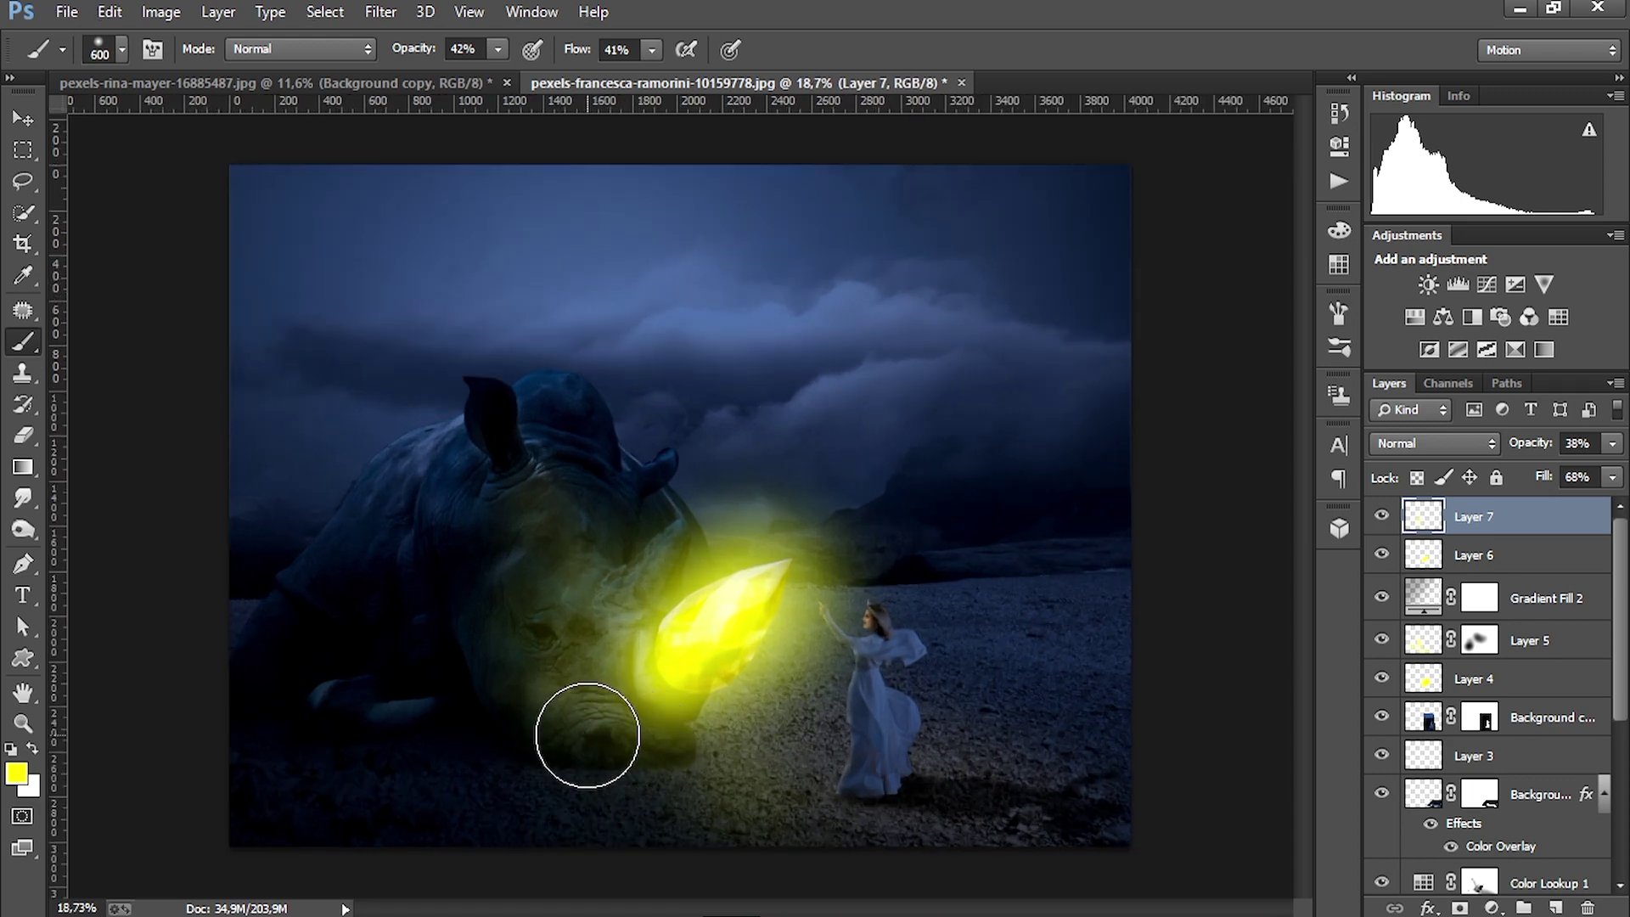
scroll(629, 624, down, 2)
scroll(630, 540, up, 2)
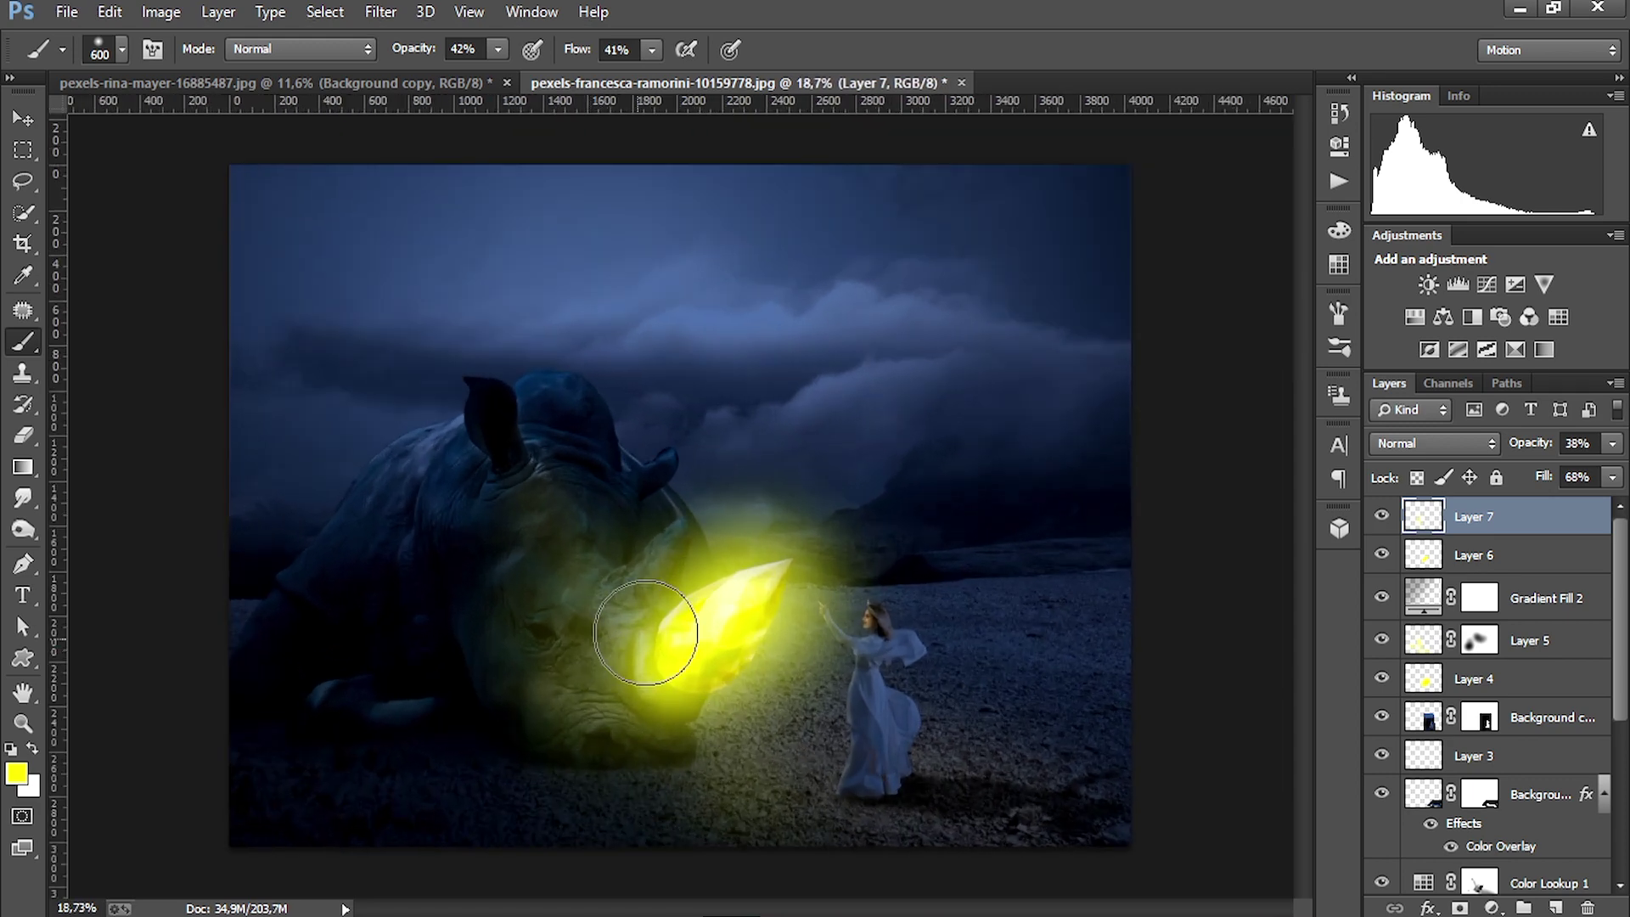
Add a new layer for clouds, choose the 276 px cloud brush tip and enlarge it to 1000 px
key(ctrl+shift+alt+n)
click(1339, 345)
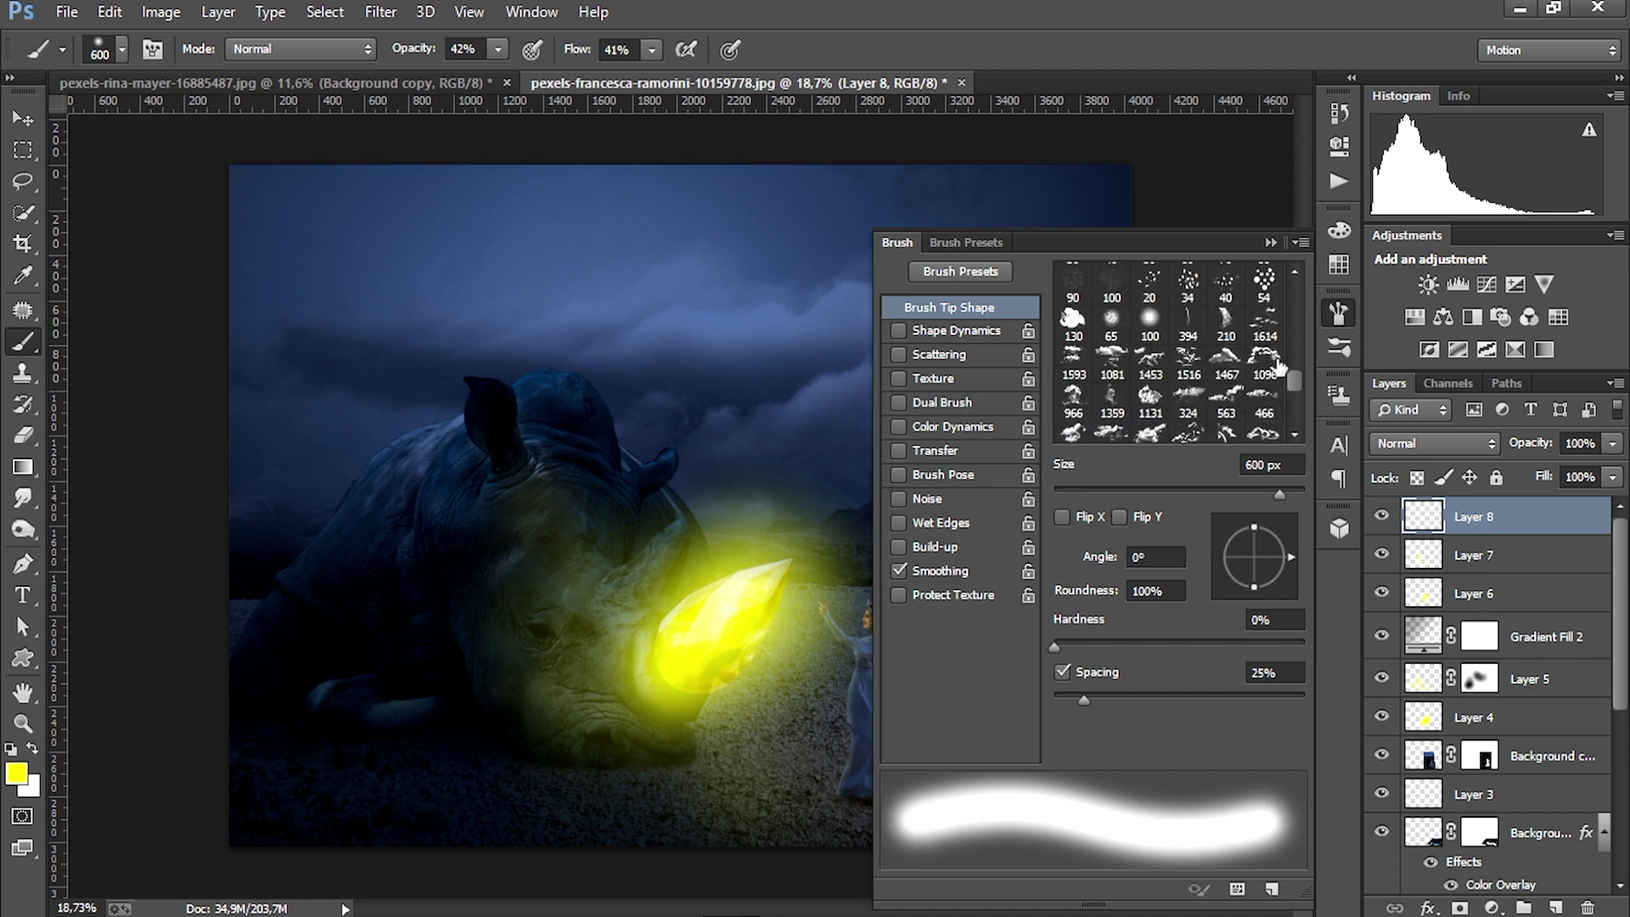
click(1226, 299)
click(1198, 387)
click(1328, 322)
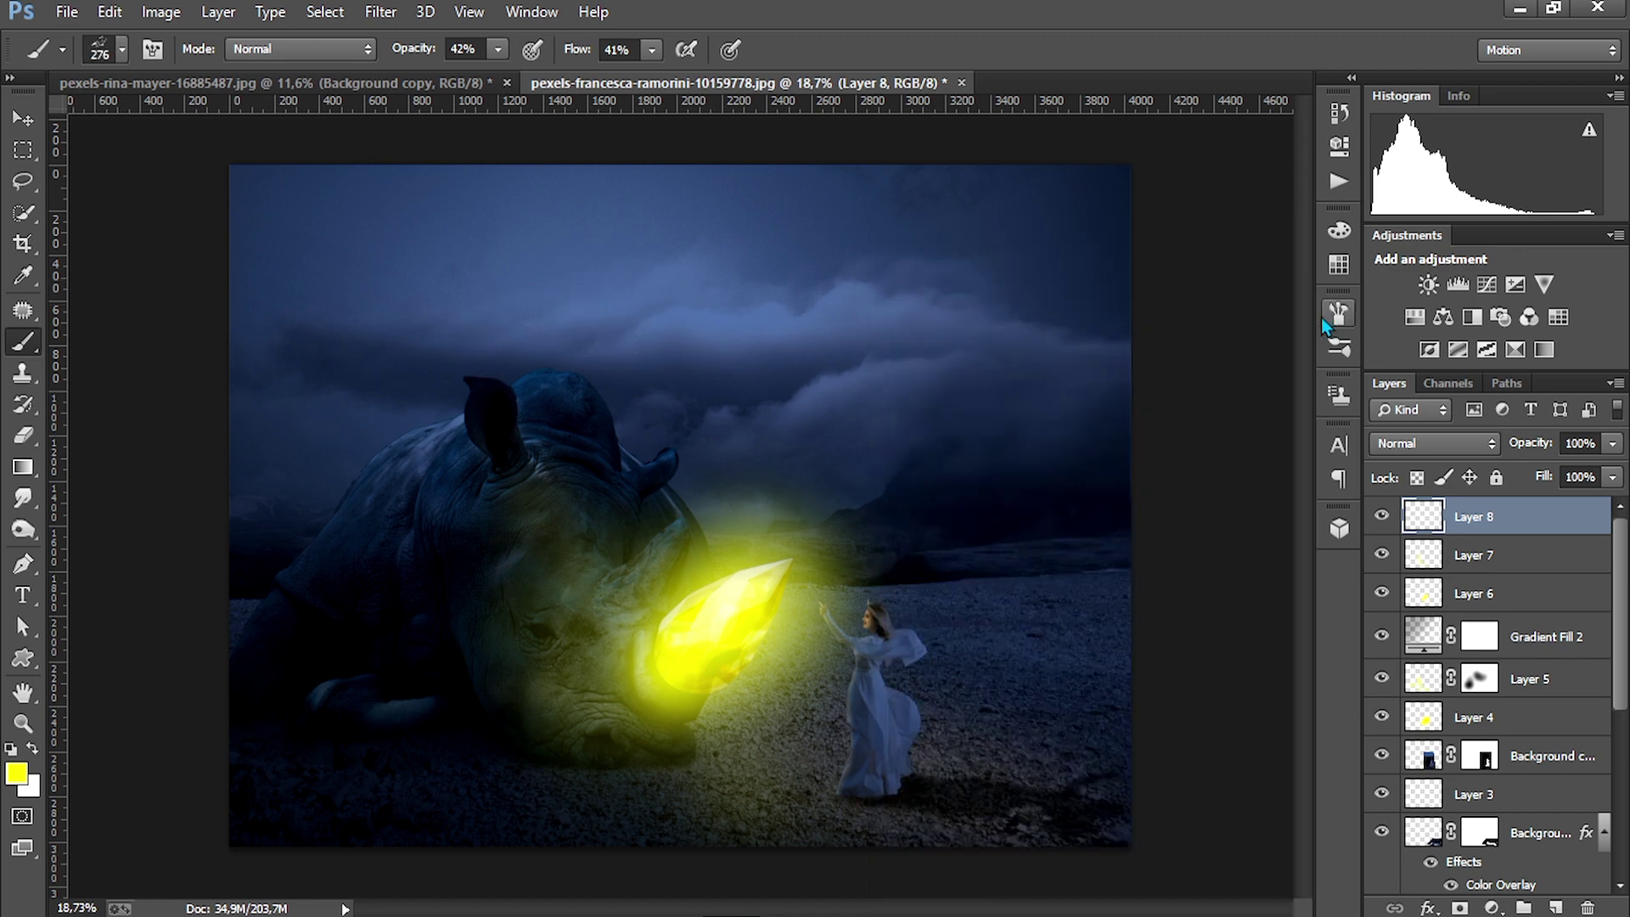
key(bracketright)
key(bracketright)
key(bracketright)
key(bracketright)
key(bracketright)
key(bracketright)
key(bracketright)
Stamp white clouds in three spots of the upper and left sky with the brush at 100% opacity and flow
click(424, 282)
drag(406, 53, 637, 60)
key(ctrl+z)
click(455, 257)
click(736, 262)
click(257, 427)
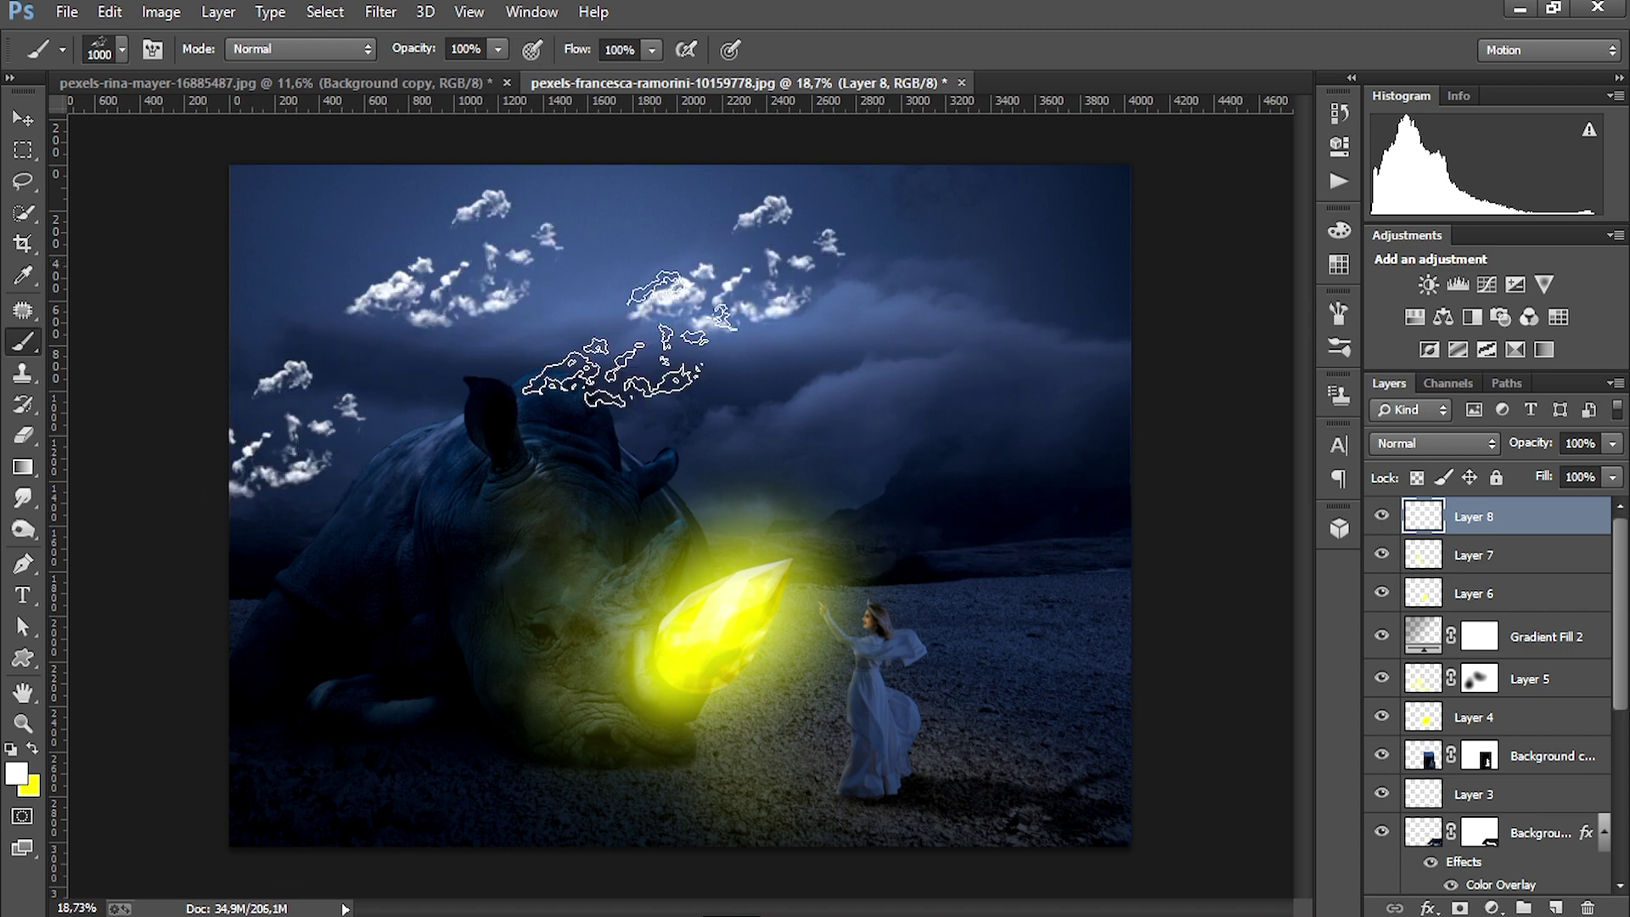
Scale the painted clouds to about 60% and move them into the sky above the rhino's back
key(ctrl+t)
mouse_move(847, 497)
mouse_down()
mouse_move(564, 316)
mouse_move(545, 390)
mouse_up()
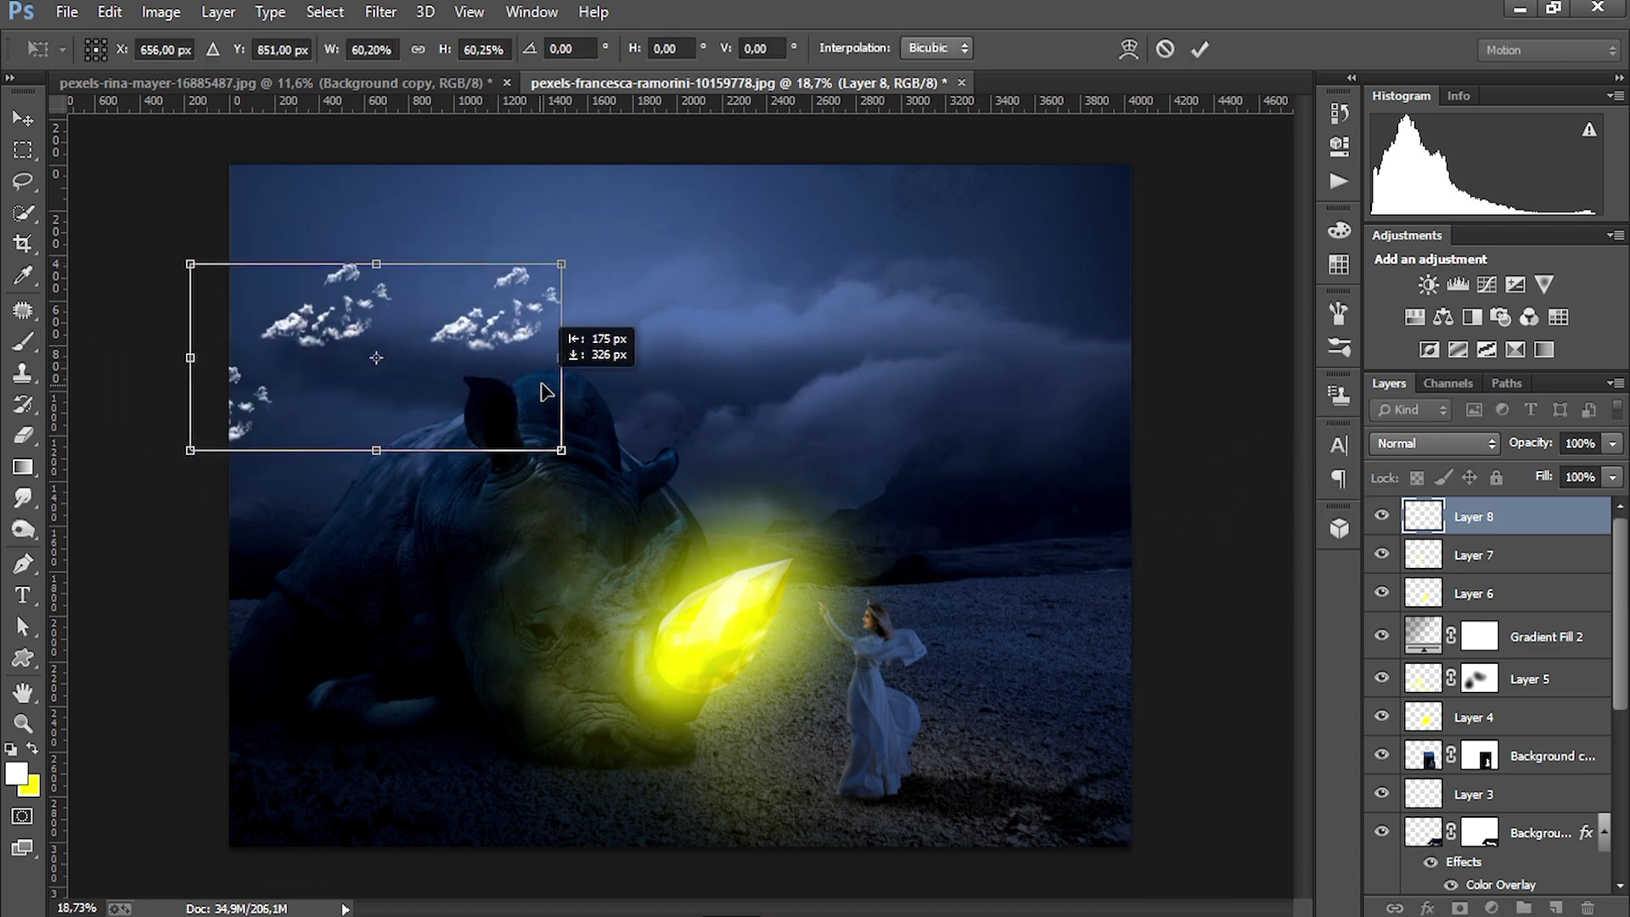
key(Return)
Partly erase the clouds with a 700 px eraser at 49% opacity and flow, and set the layer to 75% opacity and 69% fill
key(e)
drag(556, 281, 494, 344)
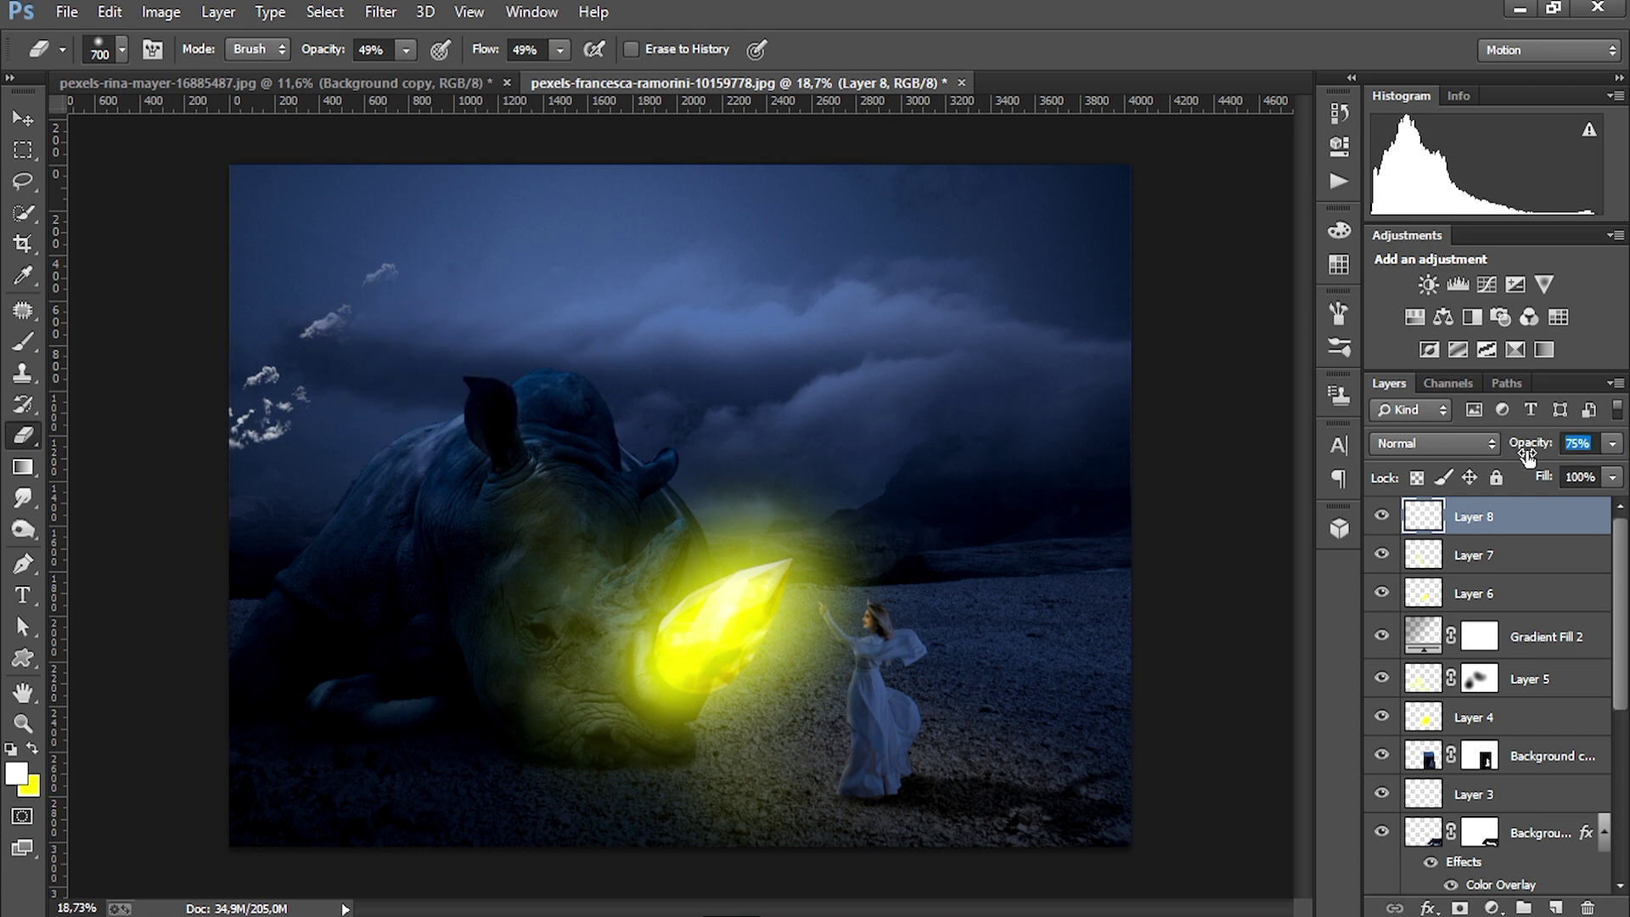
Choose the 1081 px cloud brush tip and stamp white clouds across the whole upper sky
click(23, 341)
click(1339, 314)
click(1169, 382)
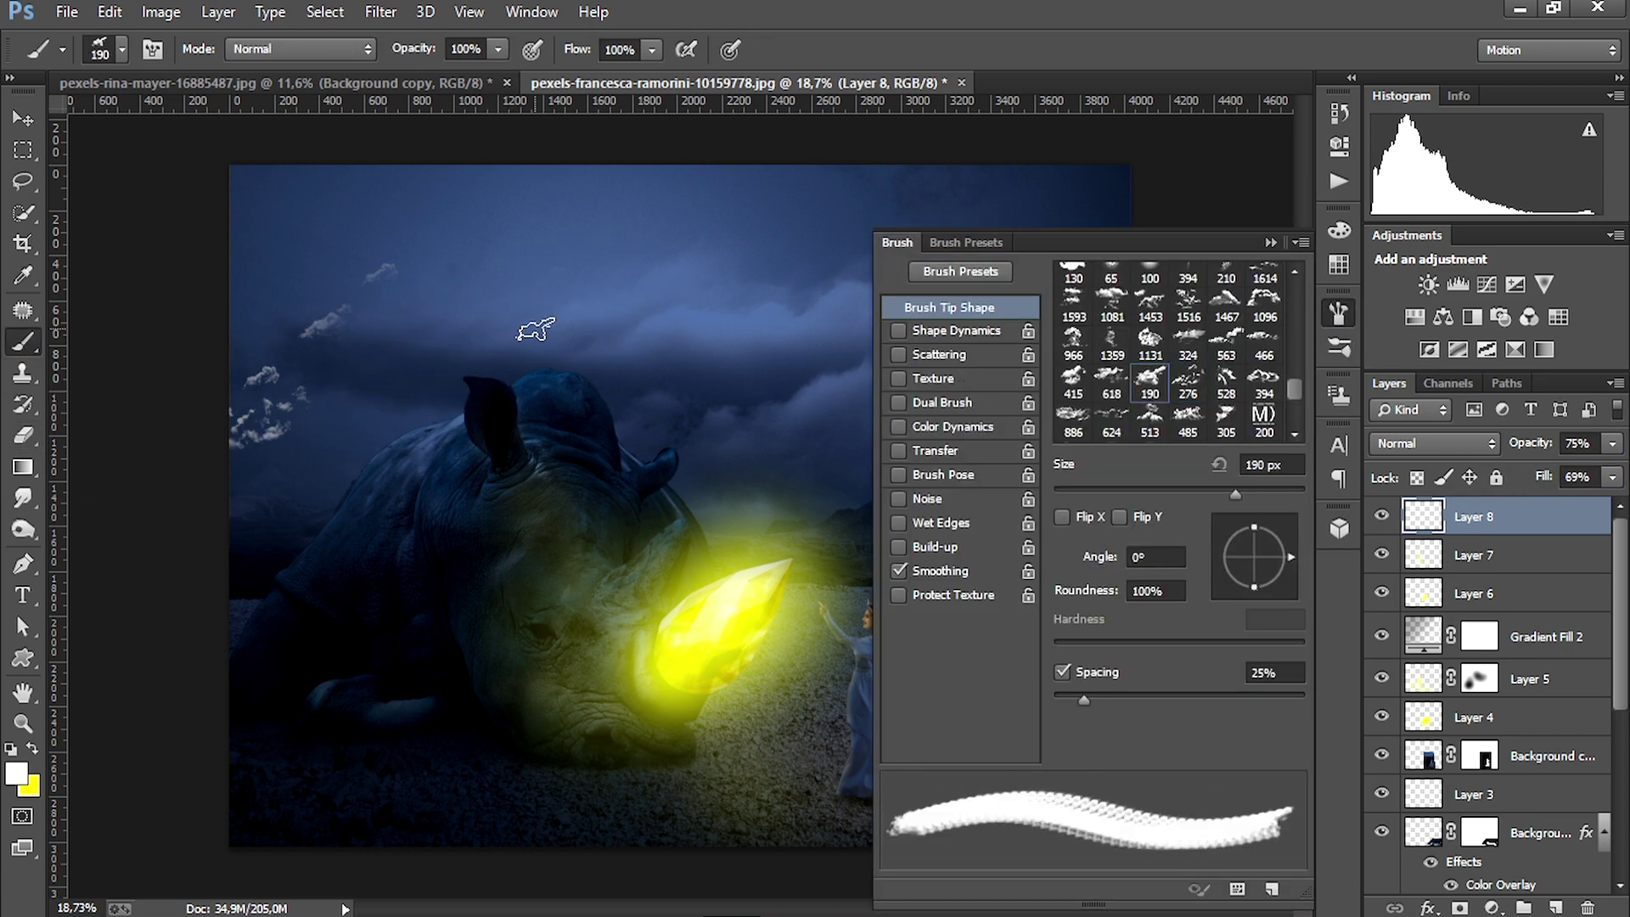
click(1142, 351)
click(1338, 314)
click(590, 288)
click(803, 275)
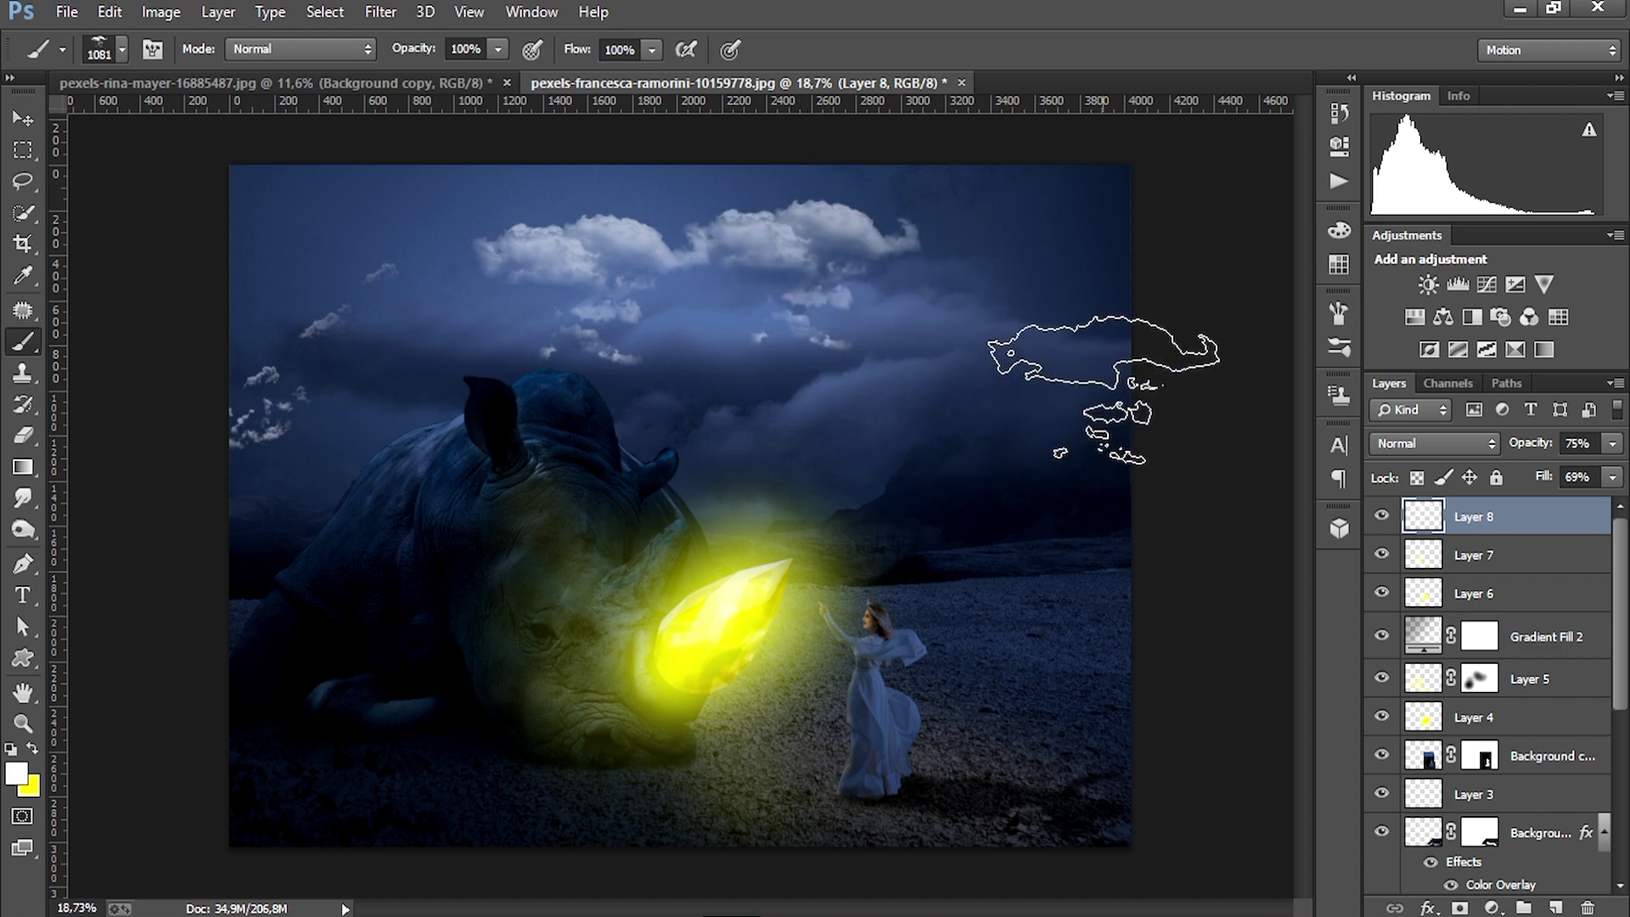
click(1001, 269)
click(893, 190)
click(661, 189)
click(269, 215)
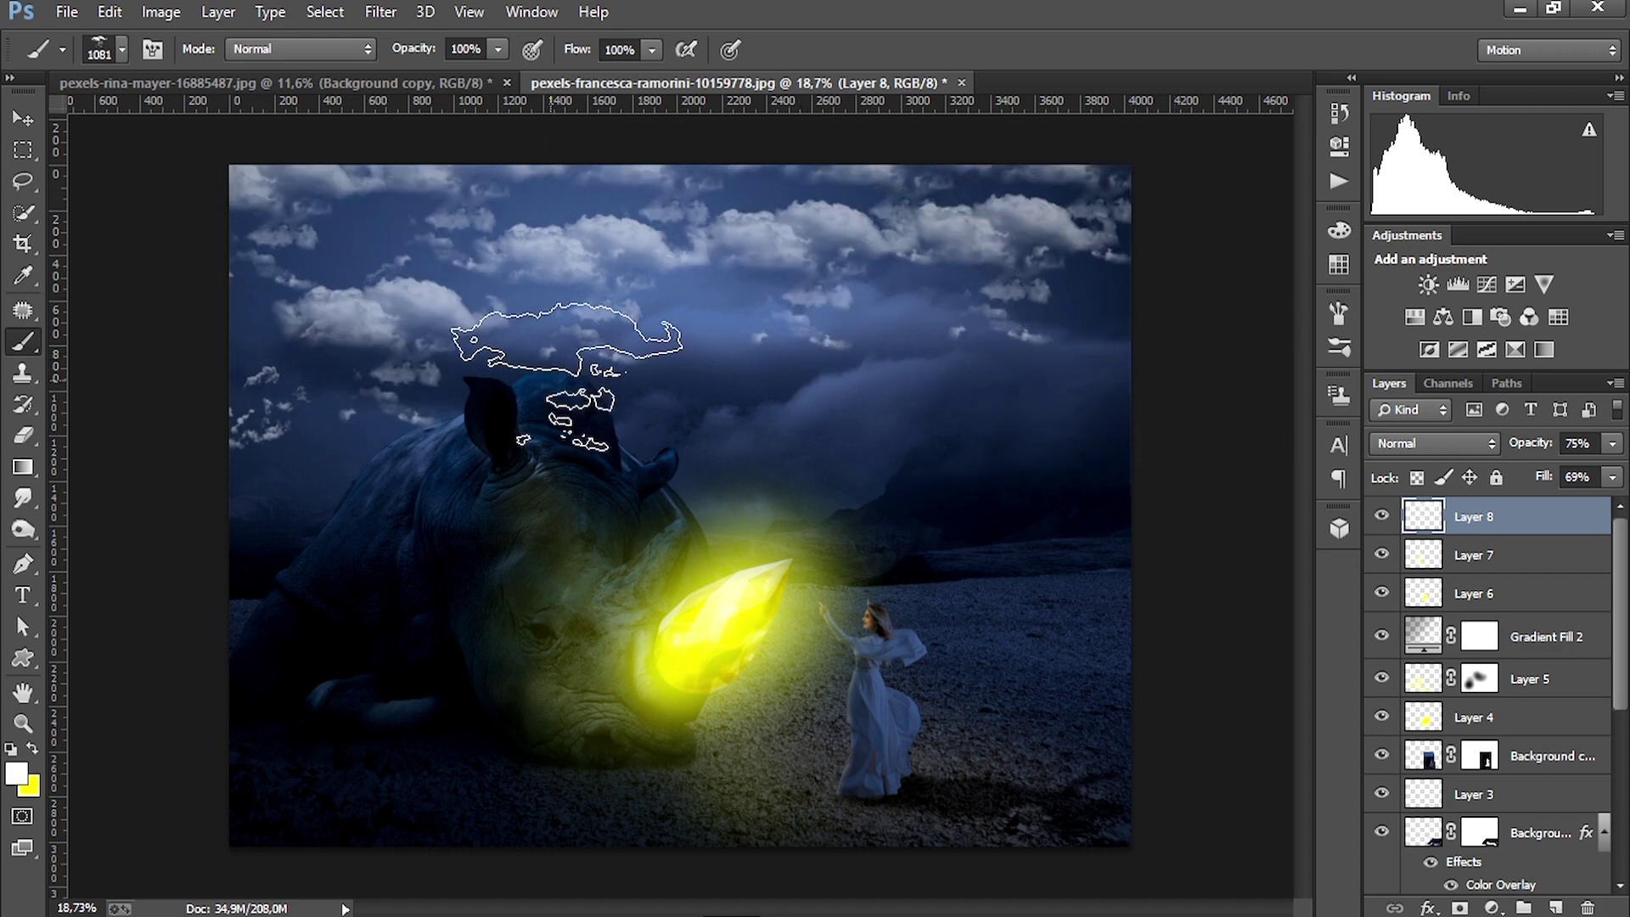
Soften the cloud layer with Gaussian Blur, adding more clouds lower in the sky and blurring again at a 29.1 px radius
click(380, 11)
mouse_move(392, 276)
click(760, 446)
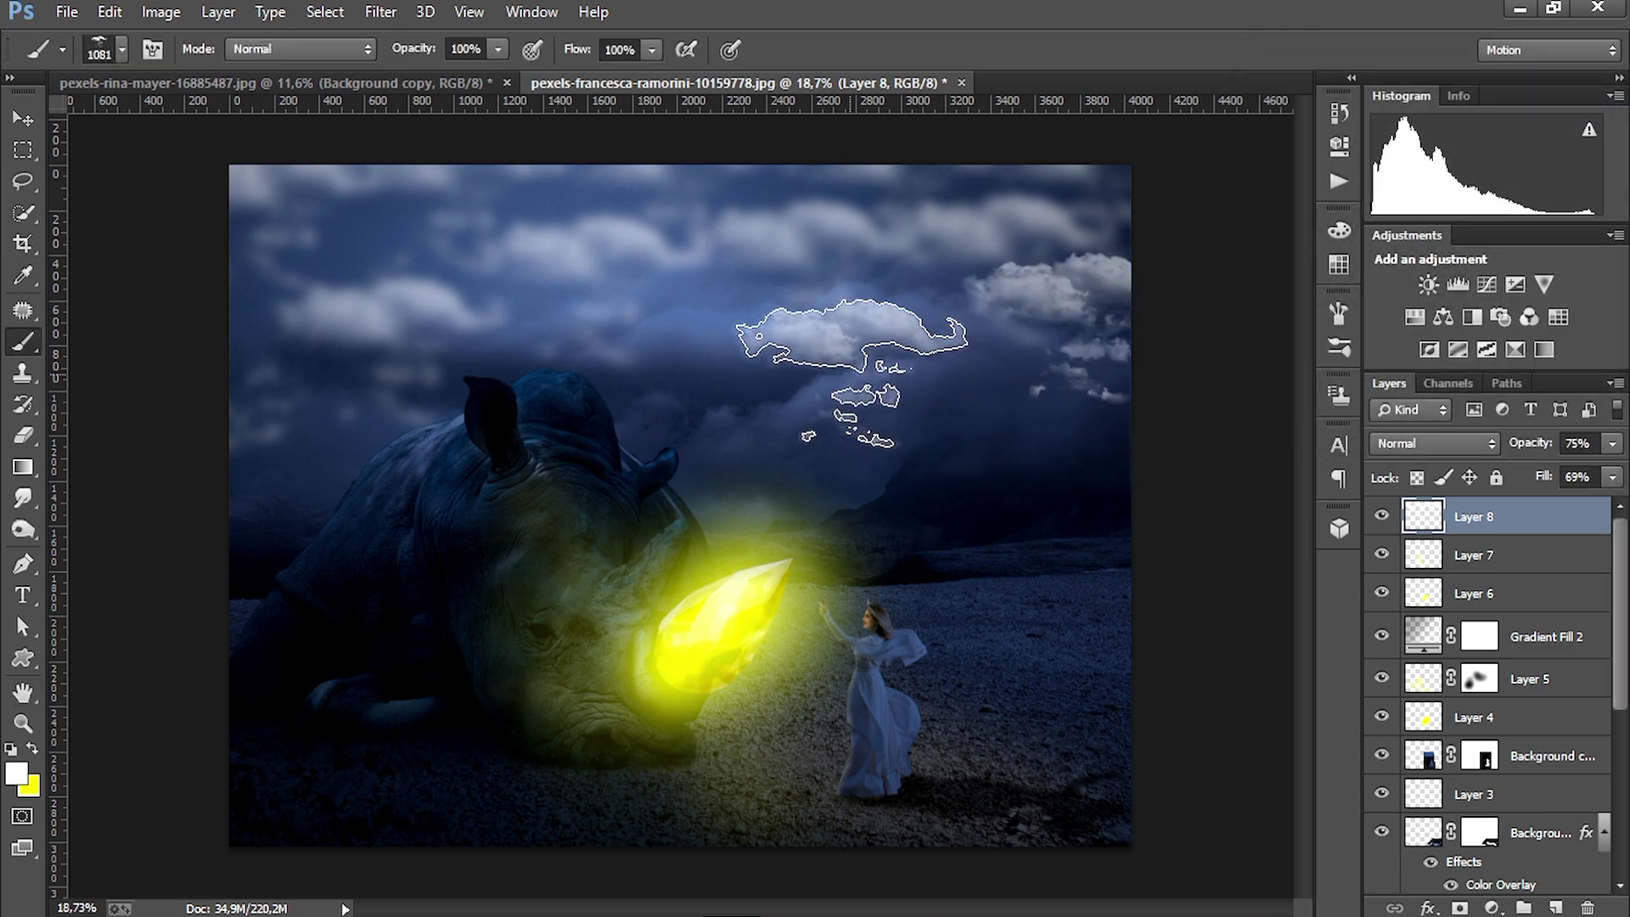
click(381, 11)
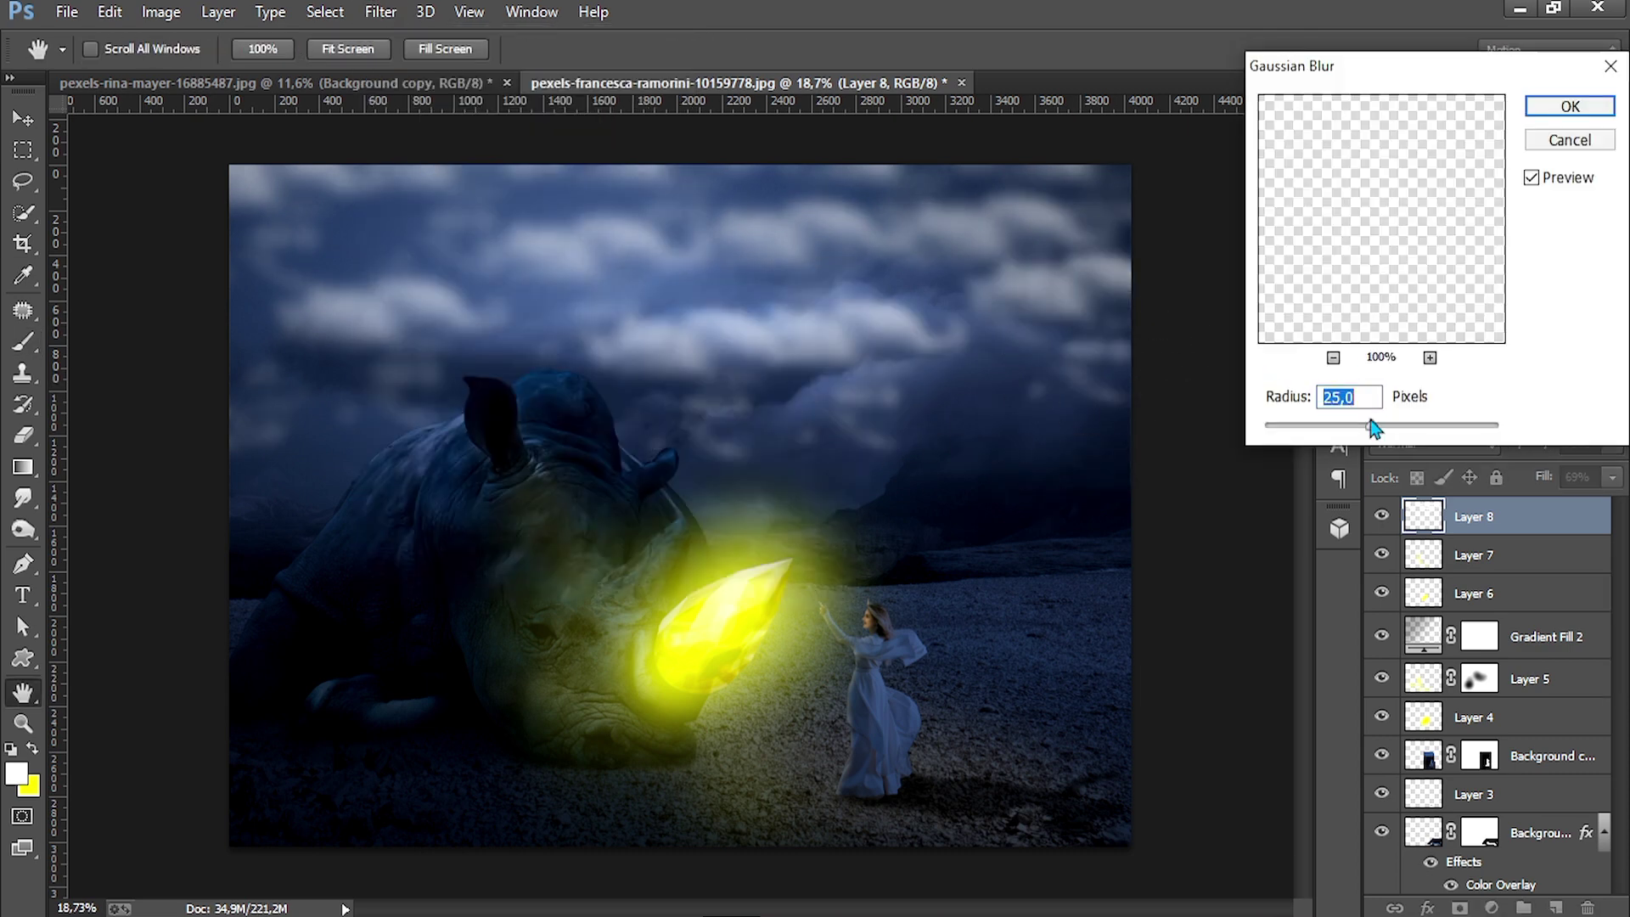
mouse_move(1375, 428)
mouse_down()
mouse_move(1397, 430)
mouse_move(1383, 430)
mouse_up()
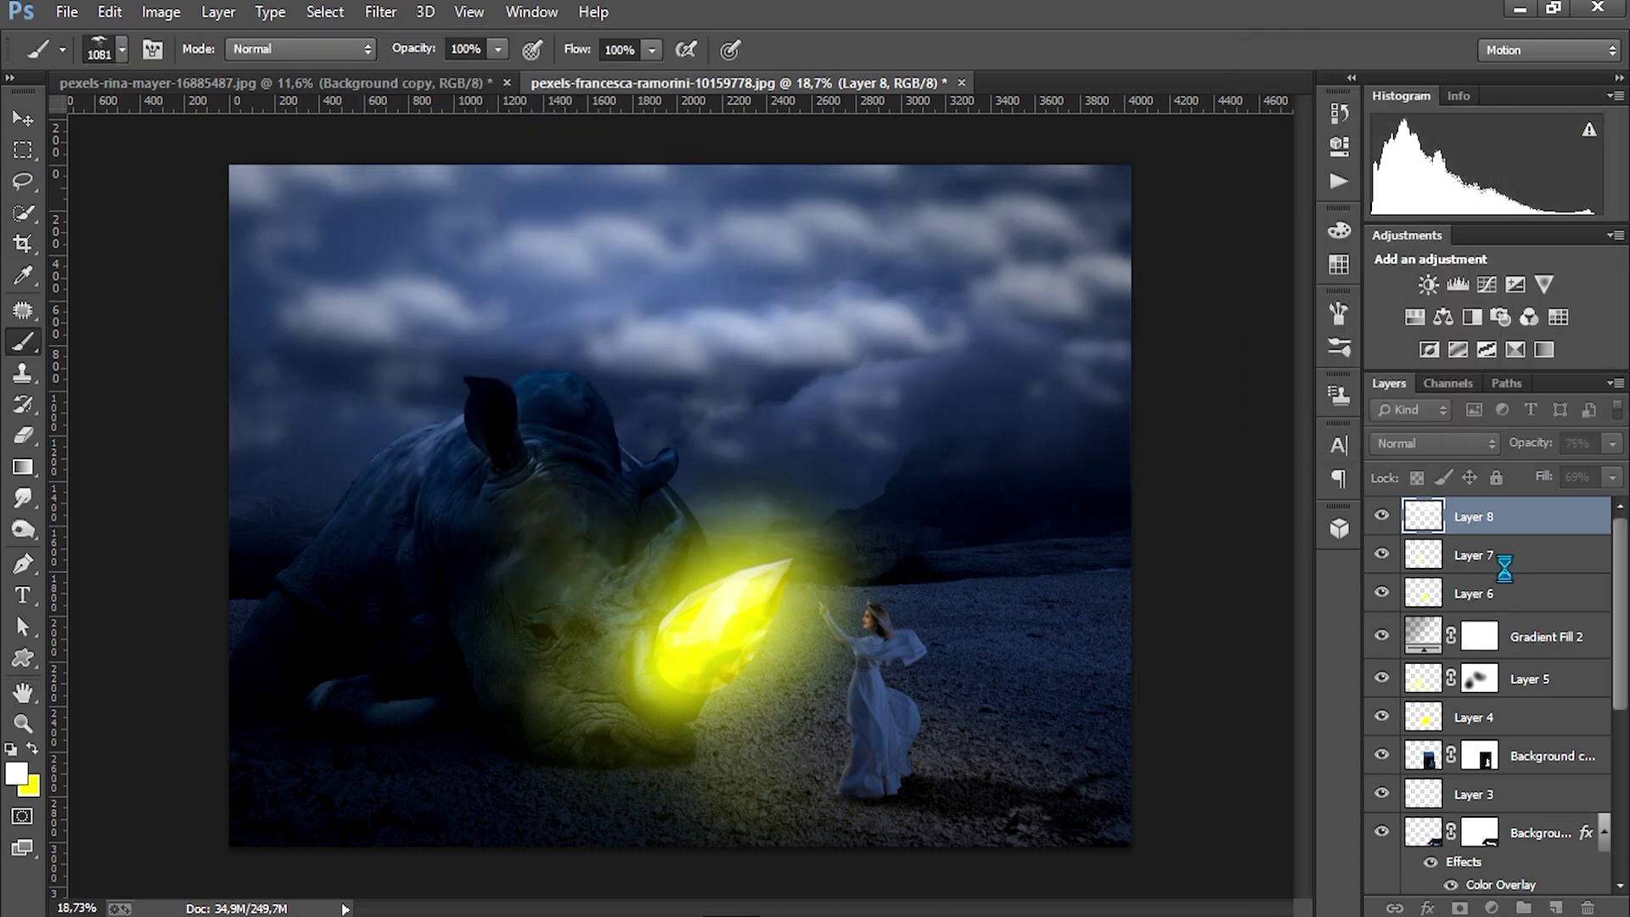
Apply Gaussian Blur with a radius below 29.1 px to the Langit sky layer
scroll(1469, 824, down, 5)
click(1432, 768)
click(1434, 875)
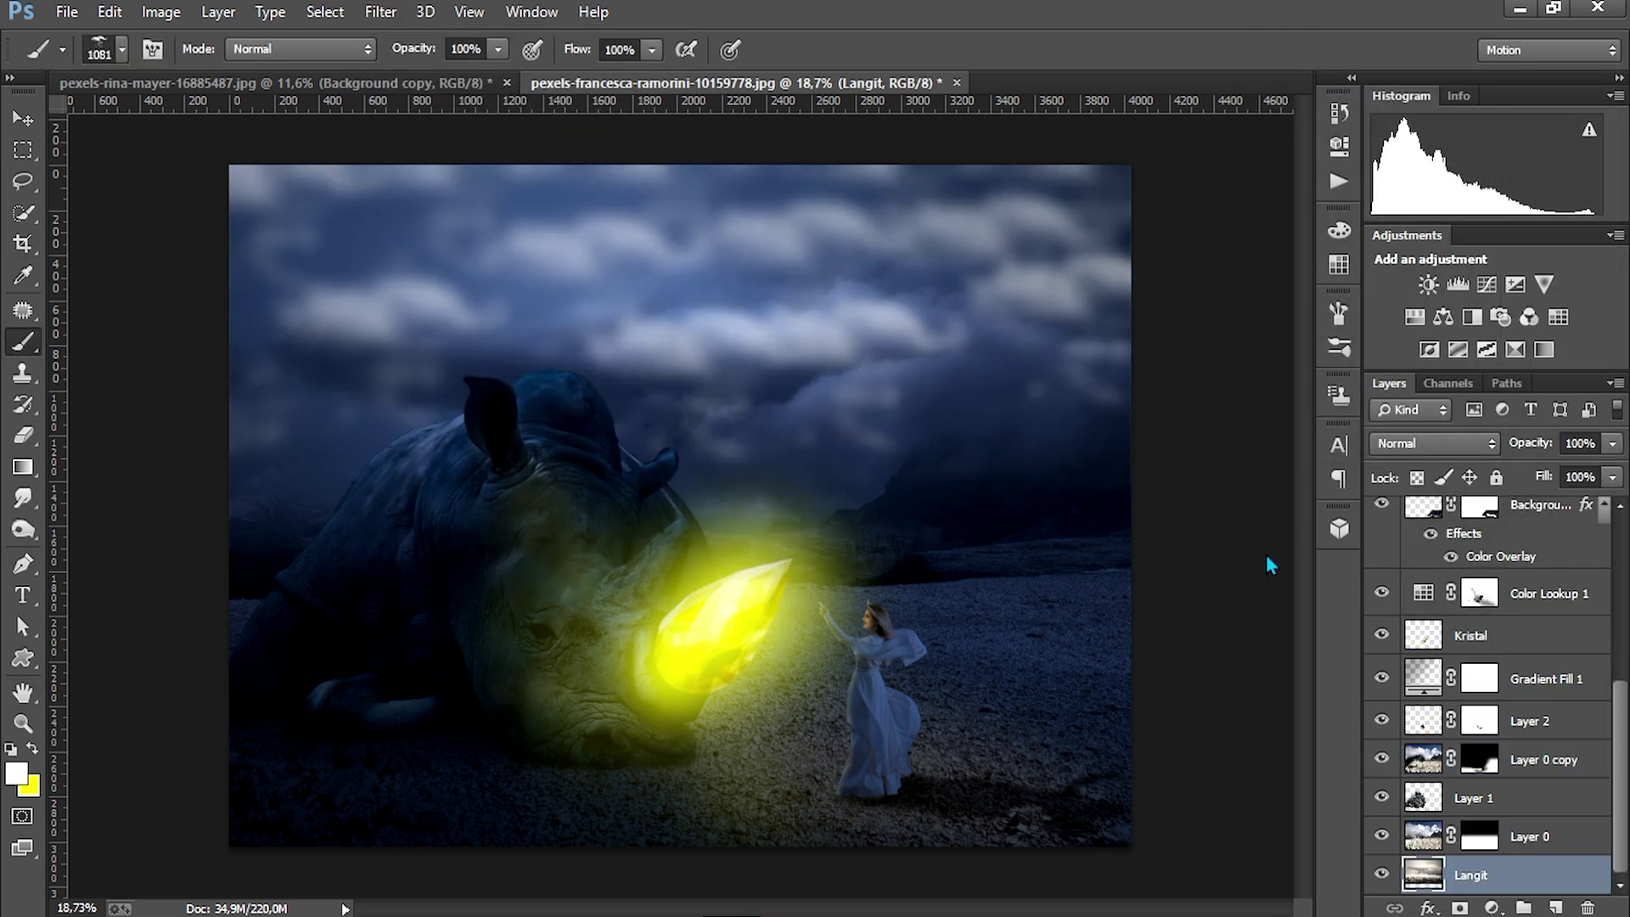
click(382, 12)
mouse_move(509, 278)
click(774, 469)
click(1471, 103)
click(399, 11)
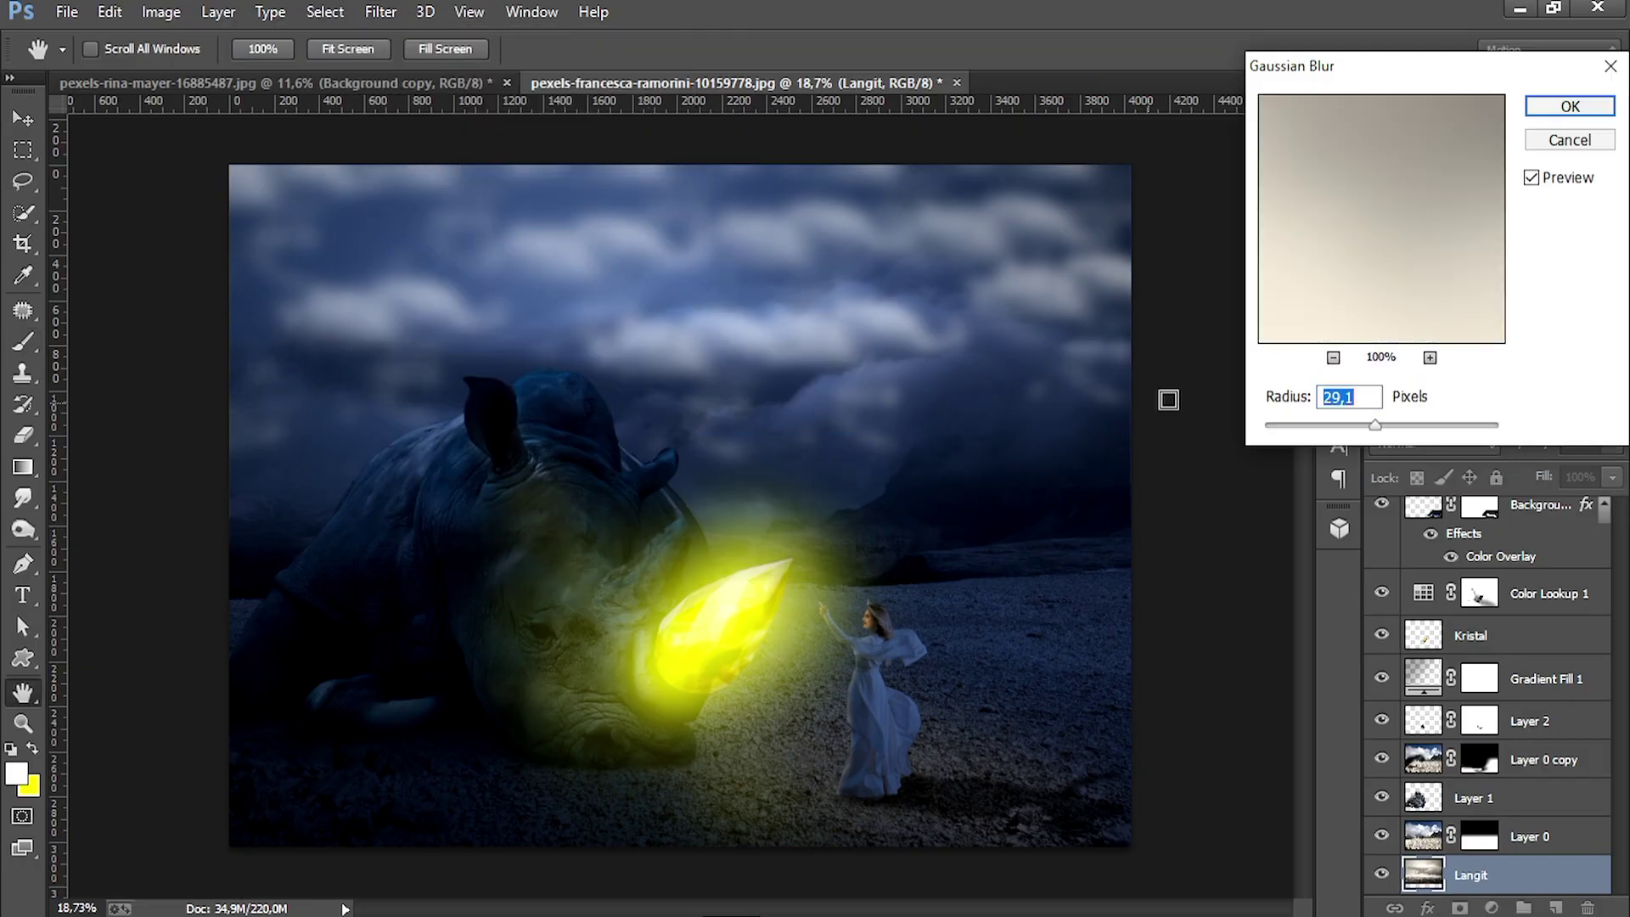
drag(1379, 434, 1324, 430)
key(Return)
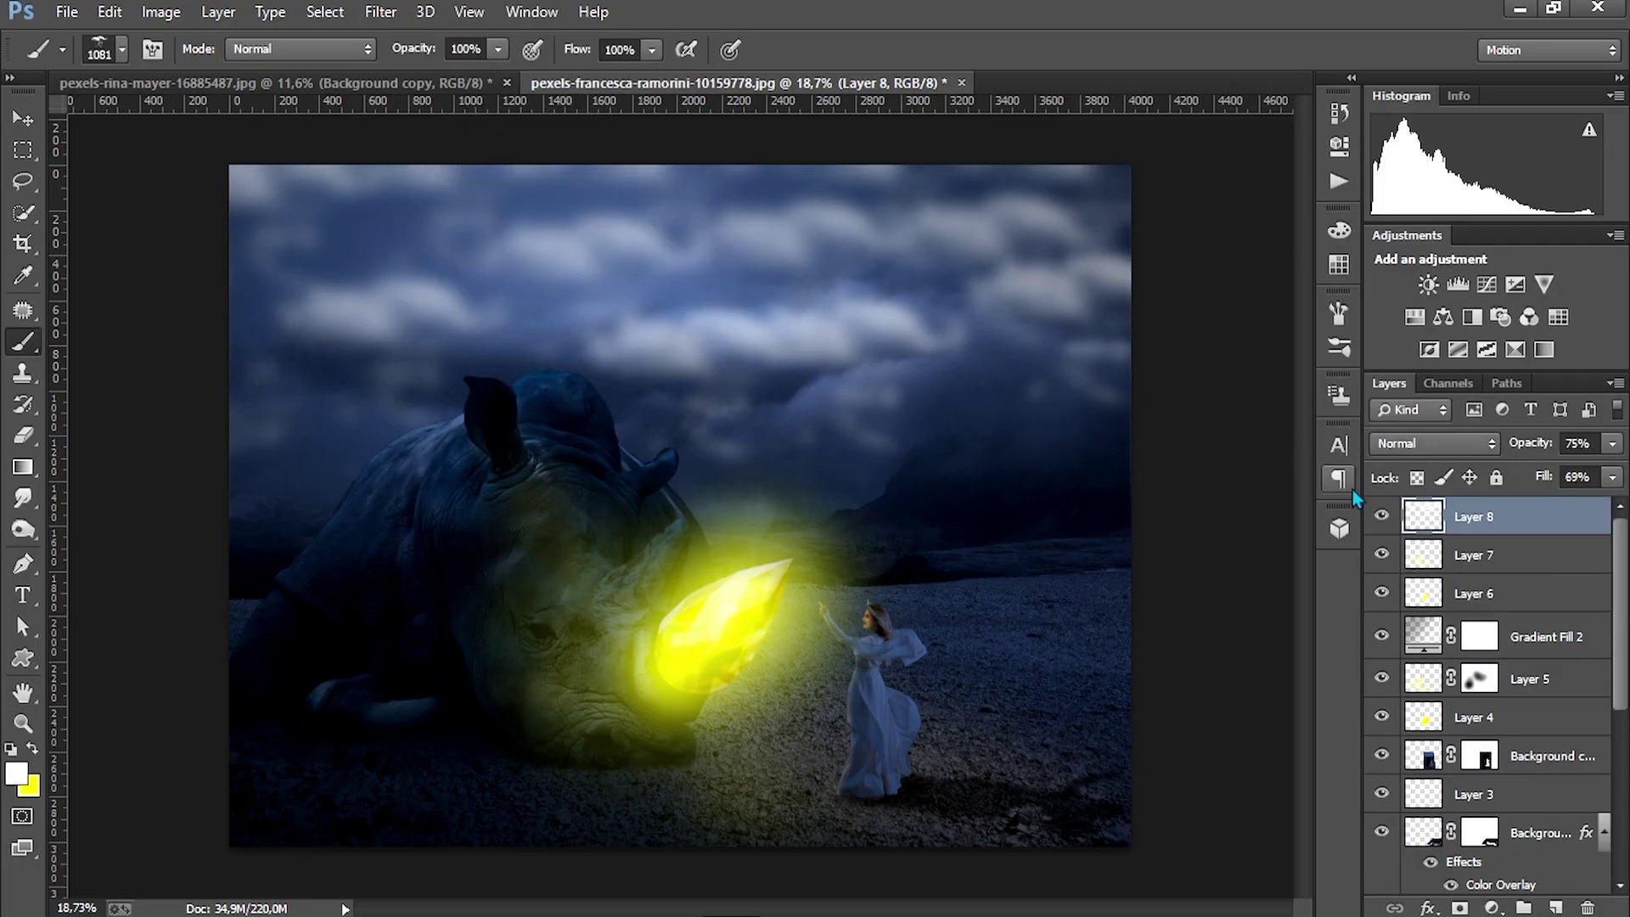
Enlarge the cloud layer to about 113% and move it up toward the top of the sky
key(ctrl+t)
drag(251, 191, 334, 175)
drag(1157, 434, 1099, 350)
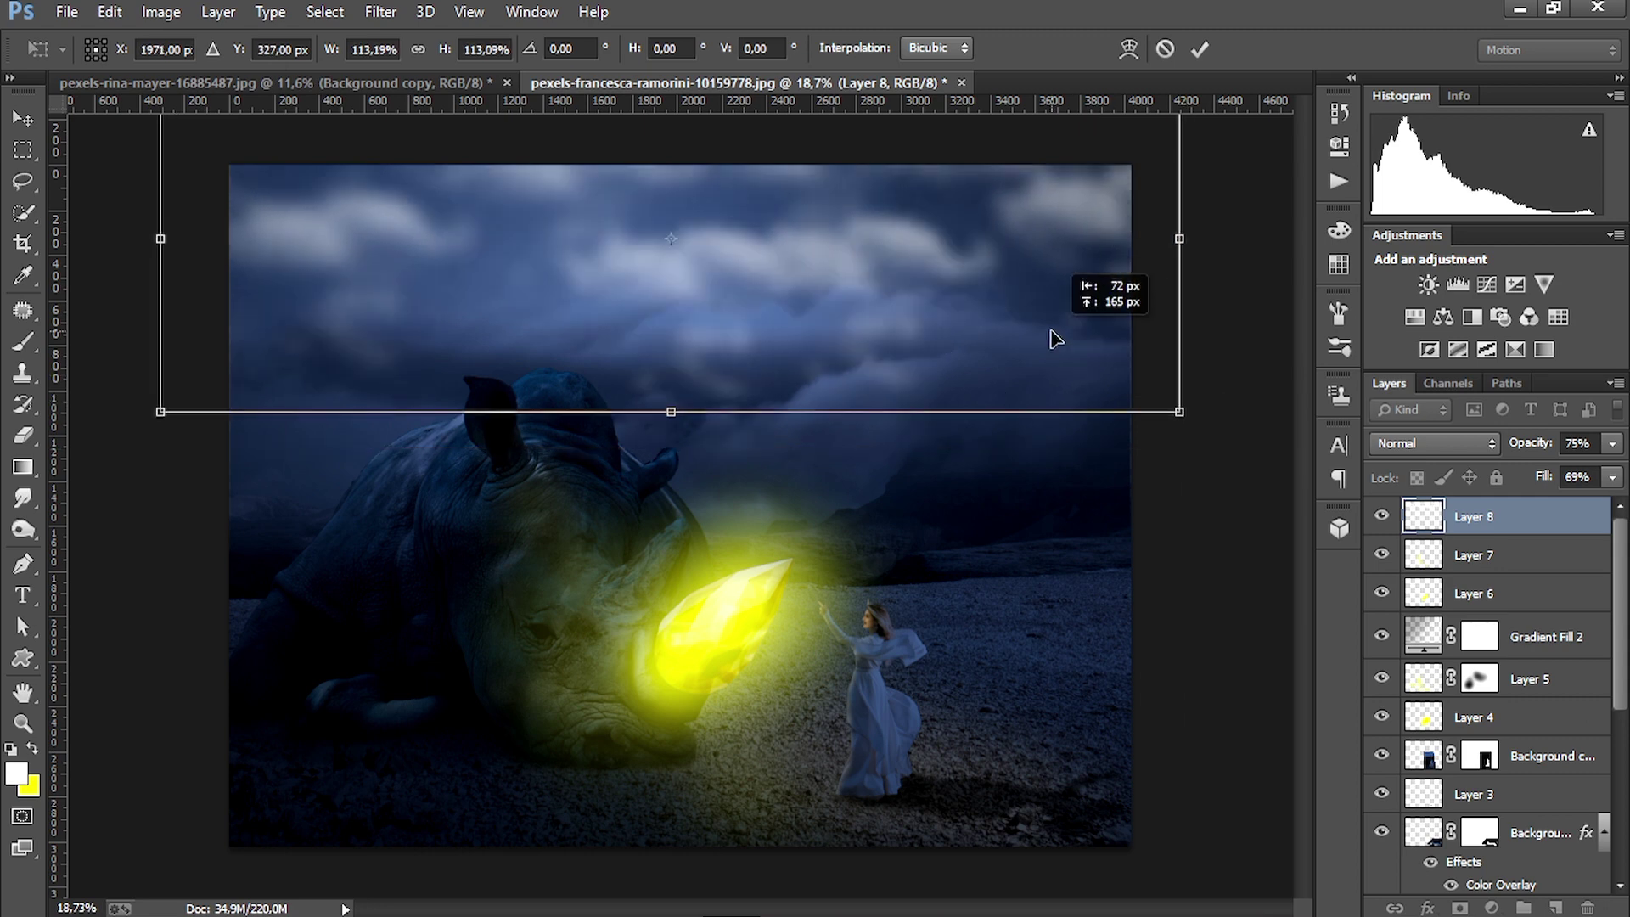
click(1200, 48)
Add a Color Lookup adjustment using Moonlight.3DL, clip it to the cloud layer, and set it to 64% opacity and 83% fill
click(1491, 906)
click(1420, 744)
click(1226, 172)
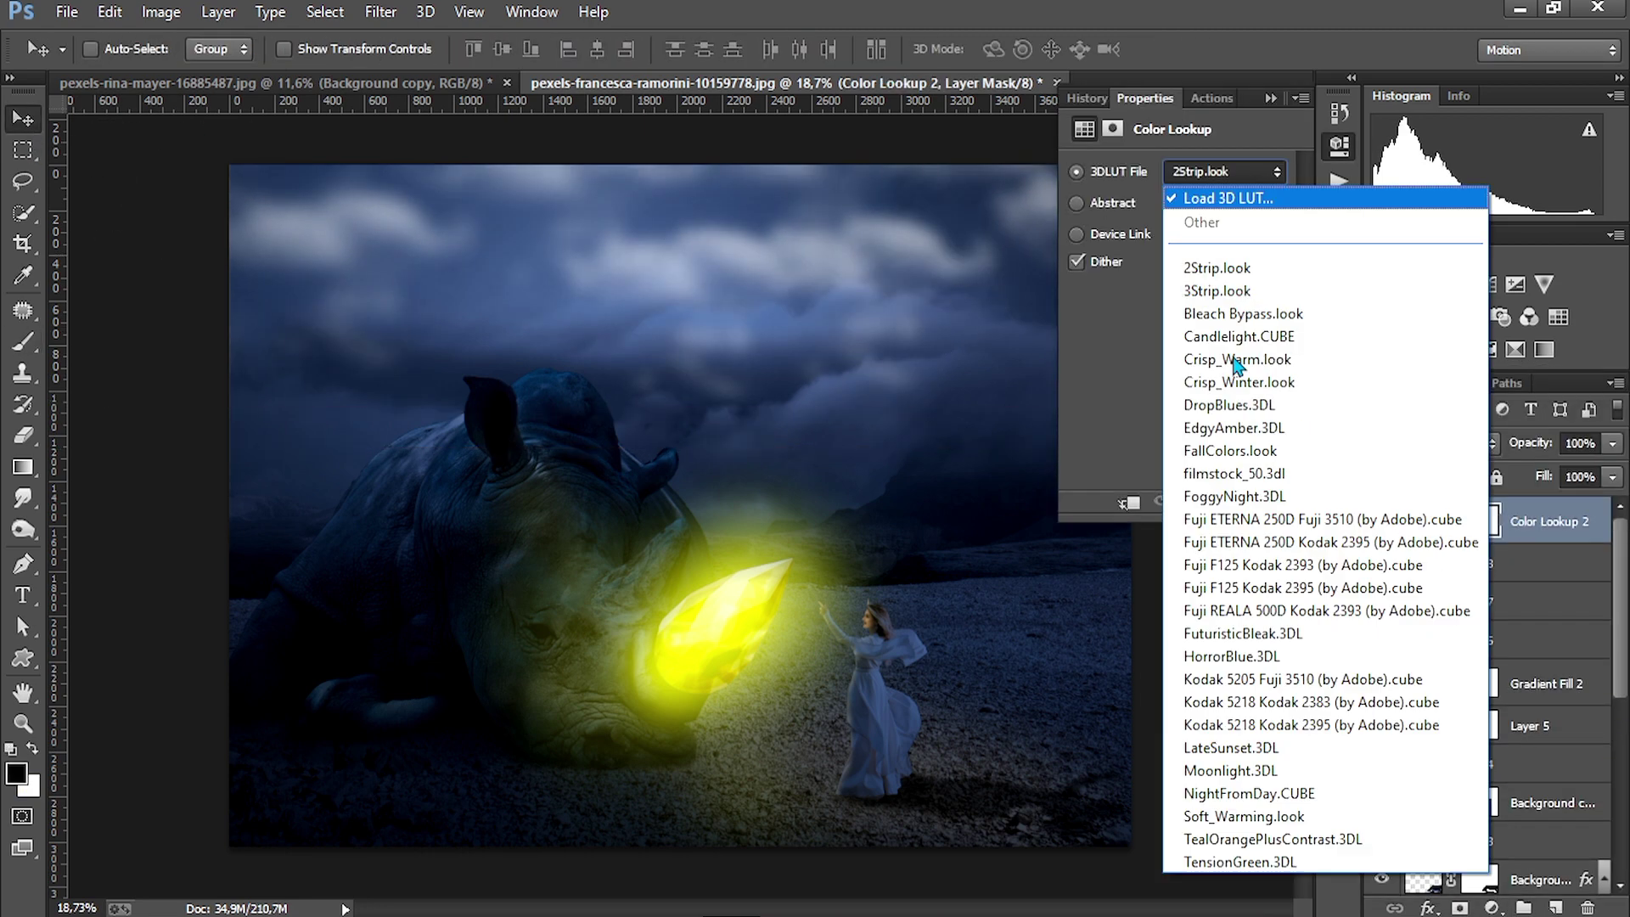
click(1231, 769)
click(1133, 504)
click(1342, 148)
drag(1544, 448, 1528, 484)
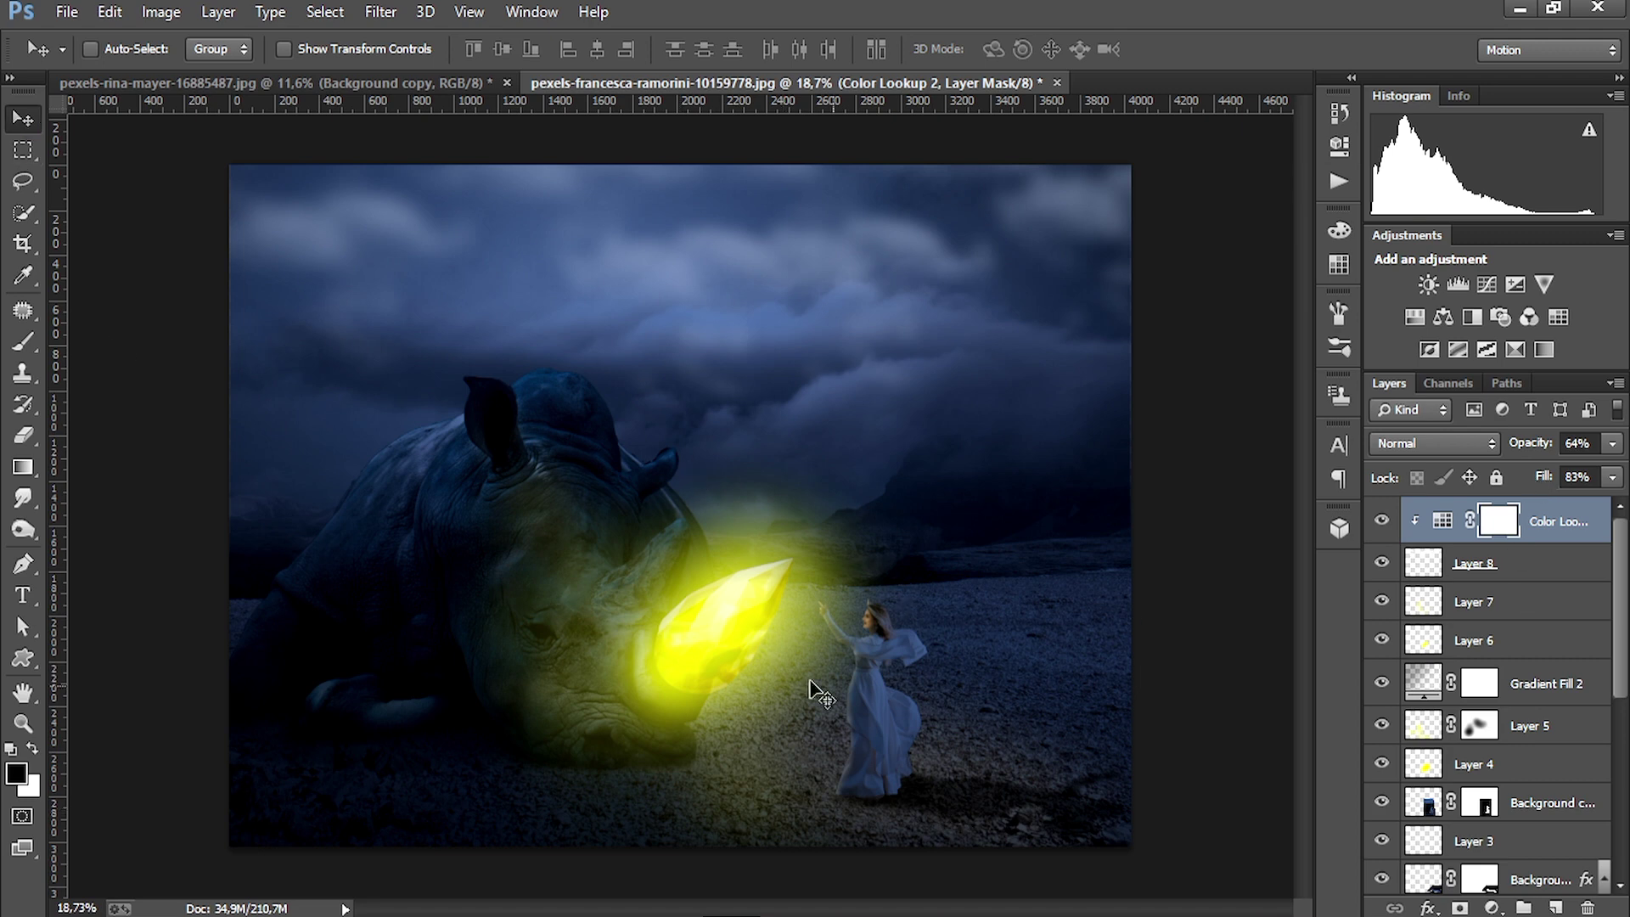
click(66, 11)
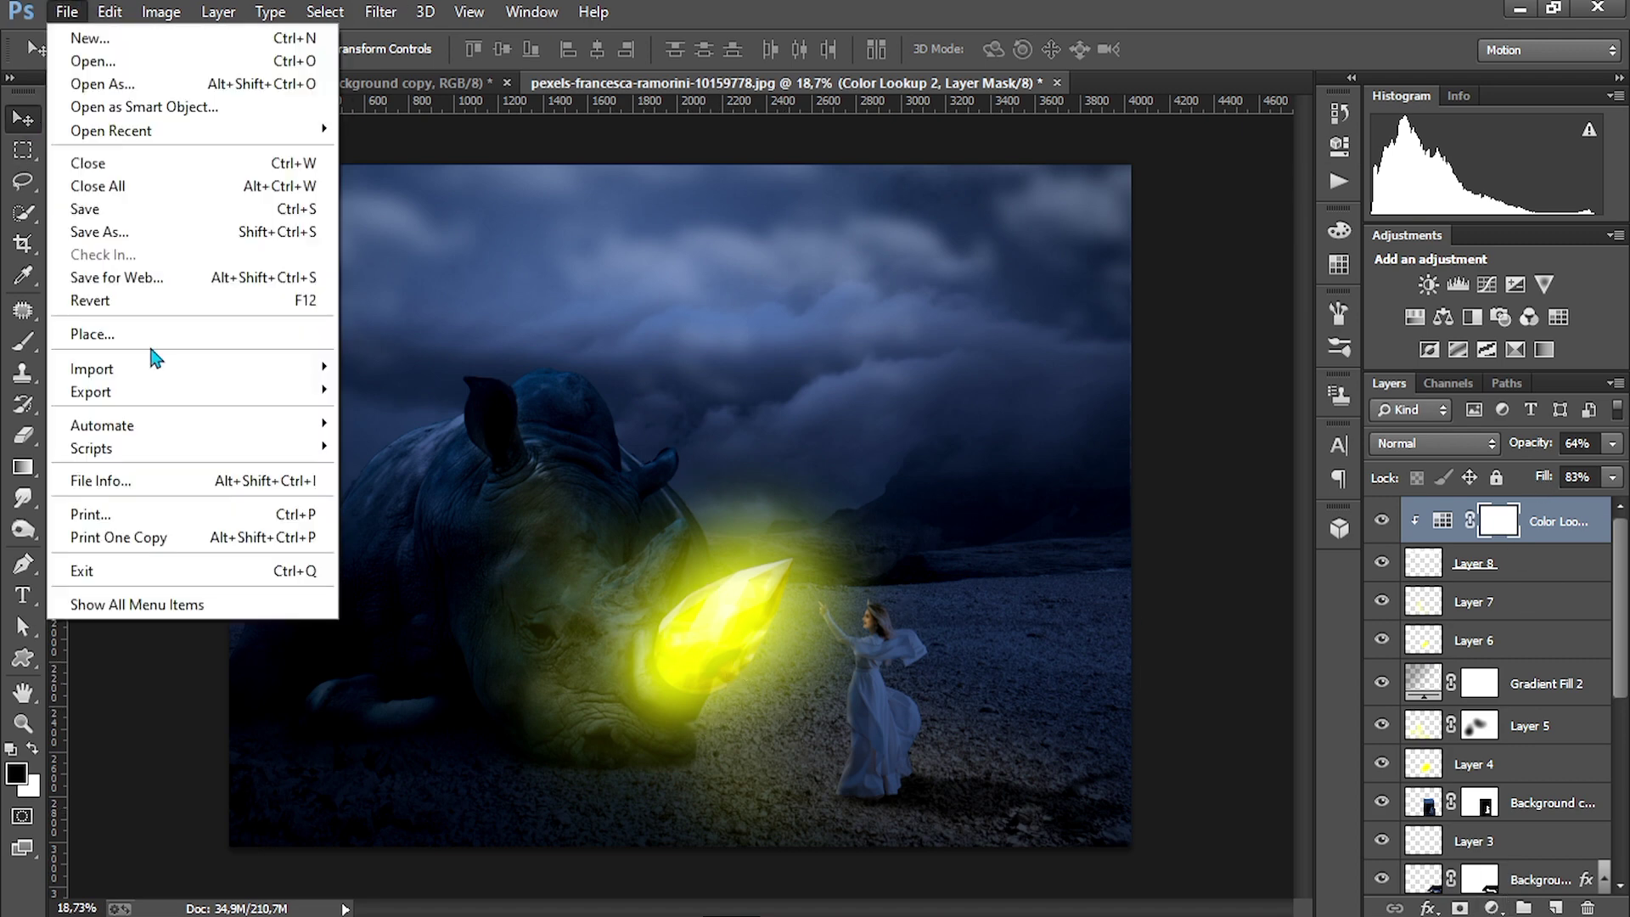
click(322, 337)
click(771, 17)
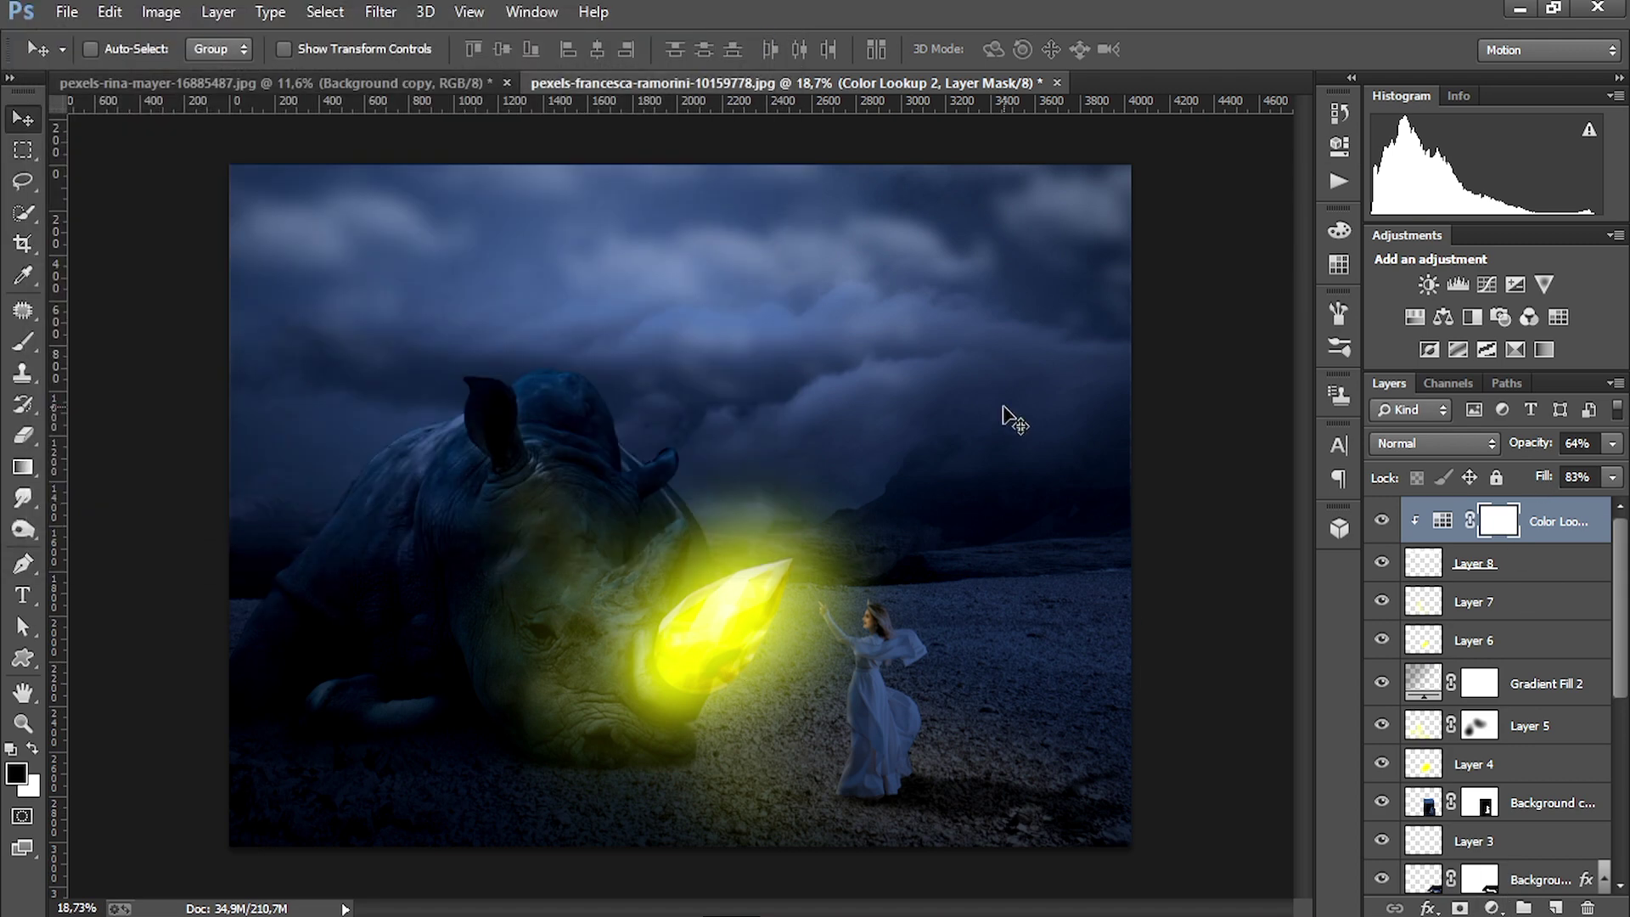
Add a new top layer and set up a soft round 600 px brush with yellow as the painting colour
click(1555, 907)
click(32, 748)
click(23, 342)
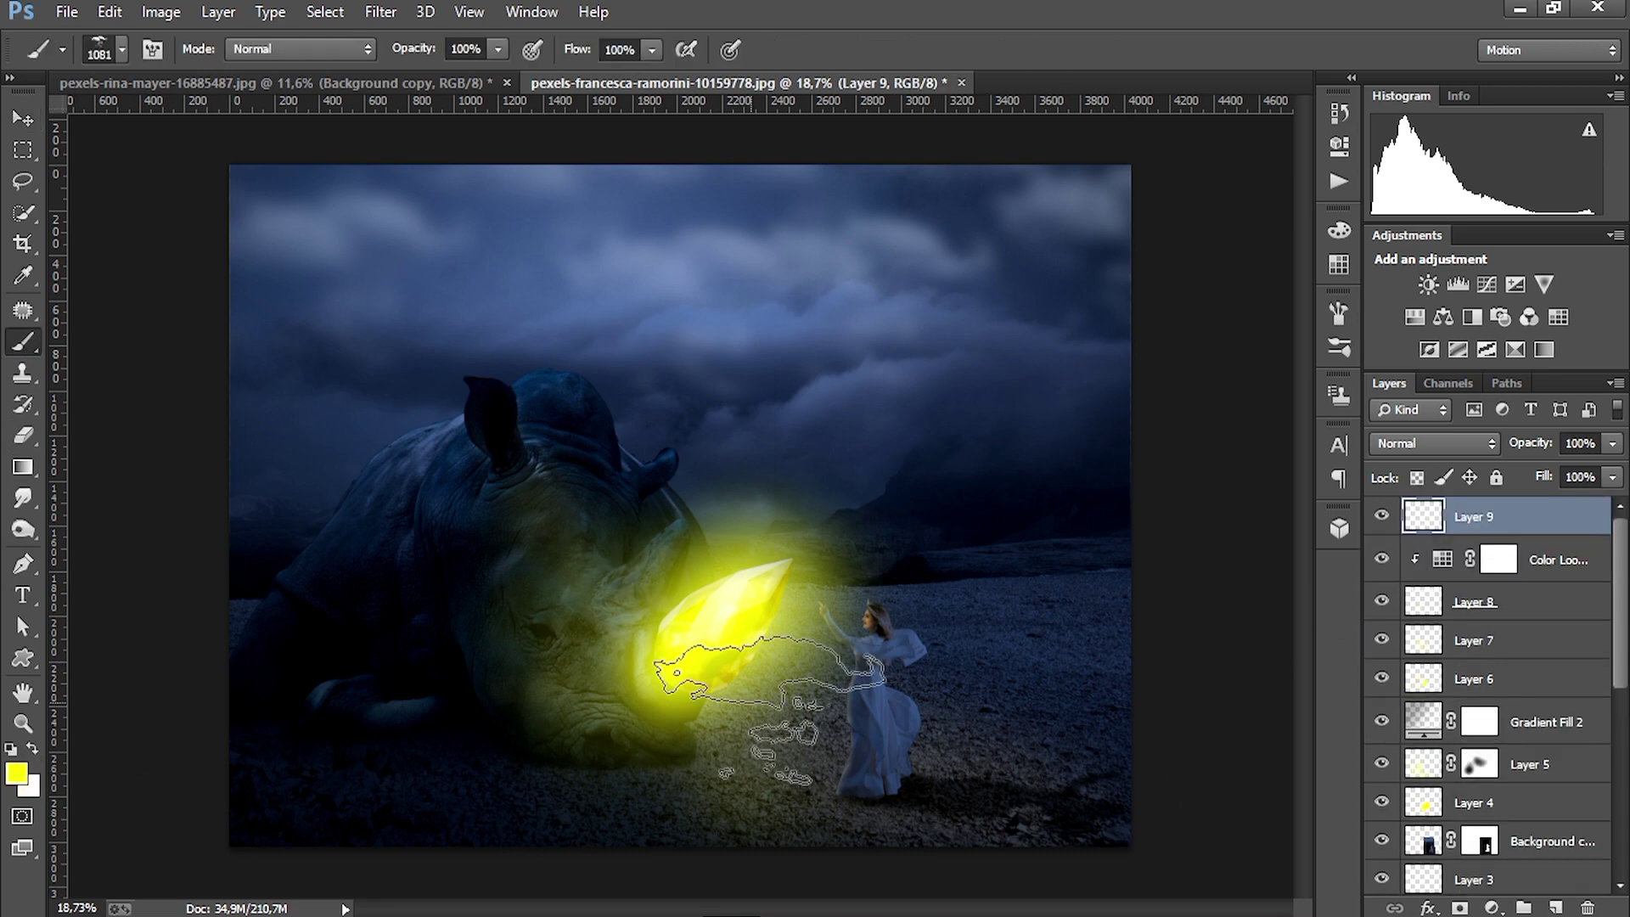
click(1339, 314)
scroll(1172, 357, up, 3)
click(1225, 302)
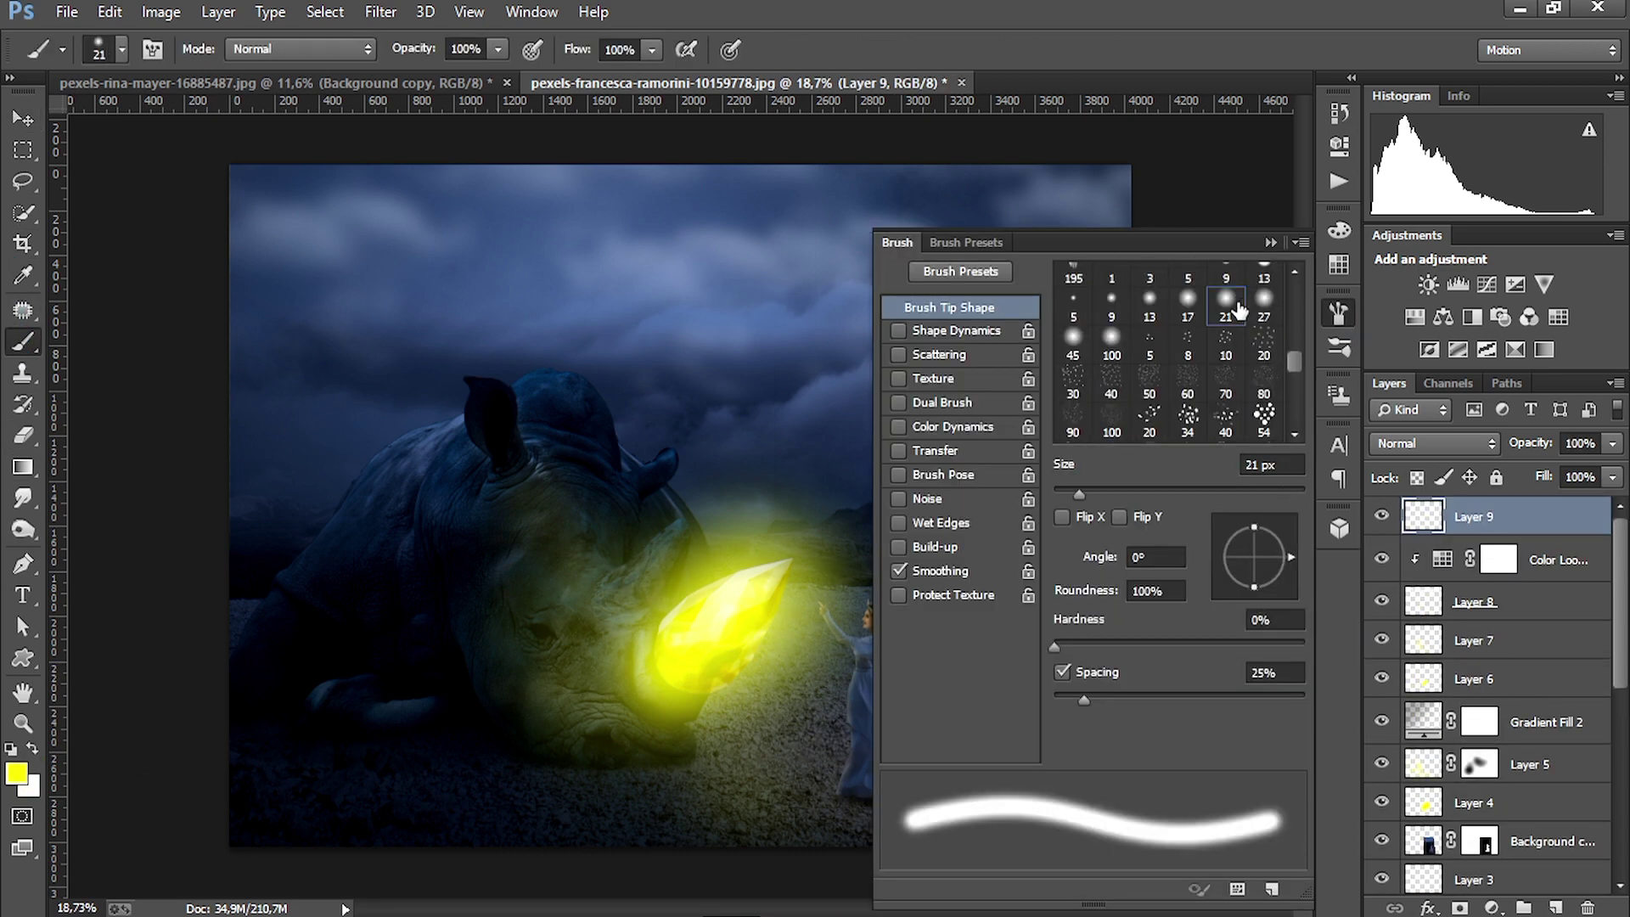
click(1264, 302)
click(1338, 314)
key(bracketright)
key(bracketright)
key(bracketright)
key(bracketright)
key(bracketright)
key(bracketright)
key(bracketright)
Paint faint yellow light on the ground between the horn and the woman at 17% brush opacity and 29% flow
click(828, 710)
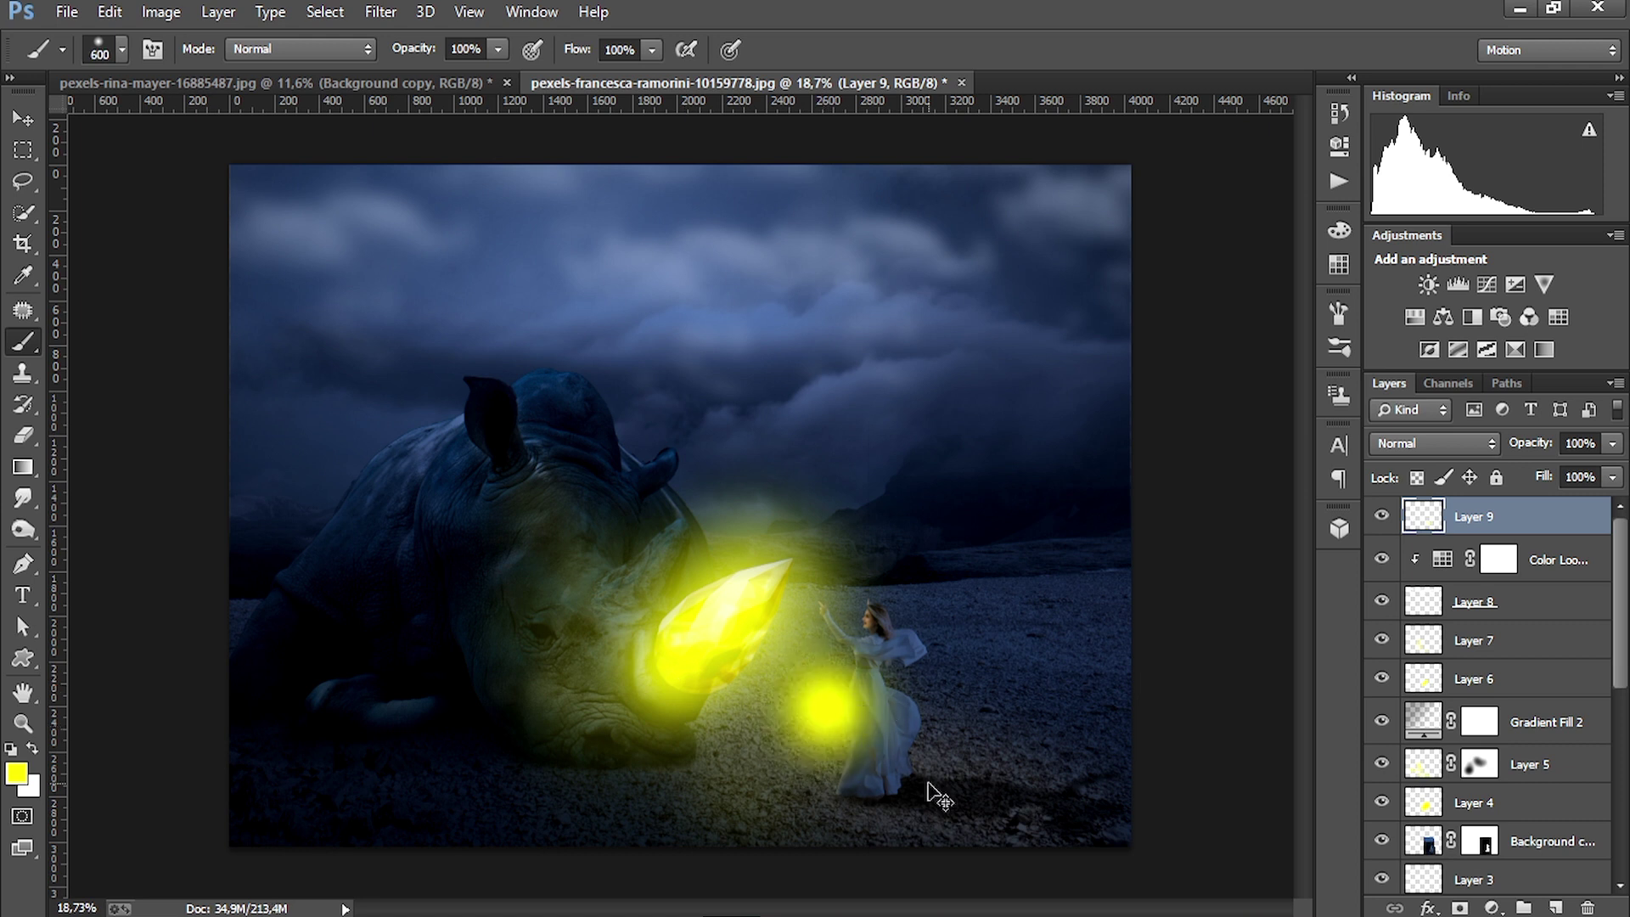
key(ctrl+z)
drag(425, 52, 355, 54)
drag(566, 54, 501, 60)
mouse_move(832, 560)
mouse_down()
mouse_move(788, 750)
mouse_move(901, 834)
mouse_move(753, 805)
mouse_move(861, 827)
mouse_move(917, 808)
mouse_move(738, 771)
mouse_up()
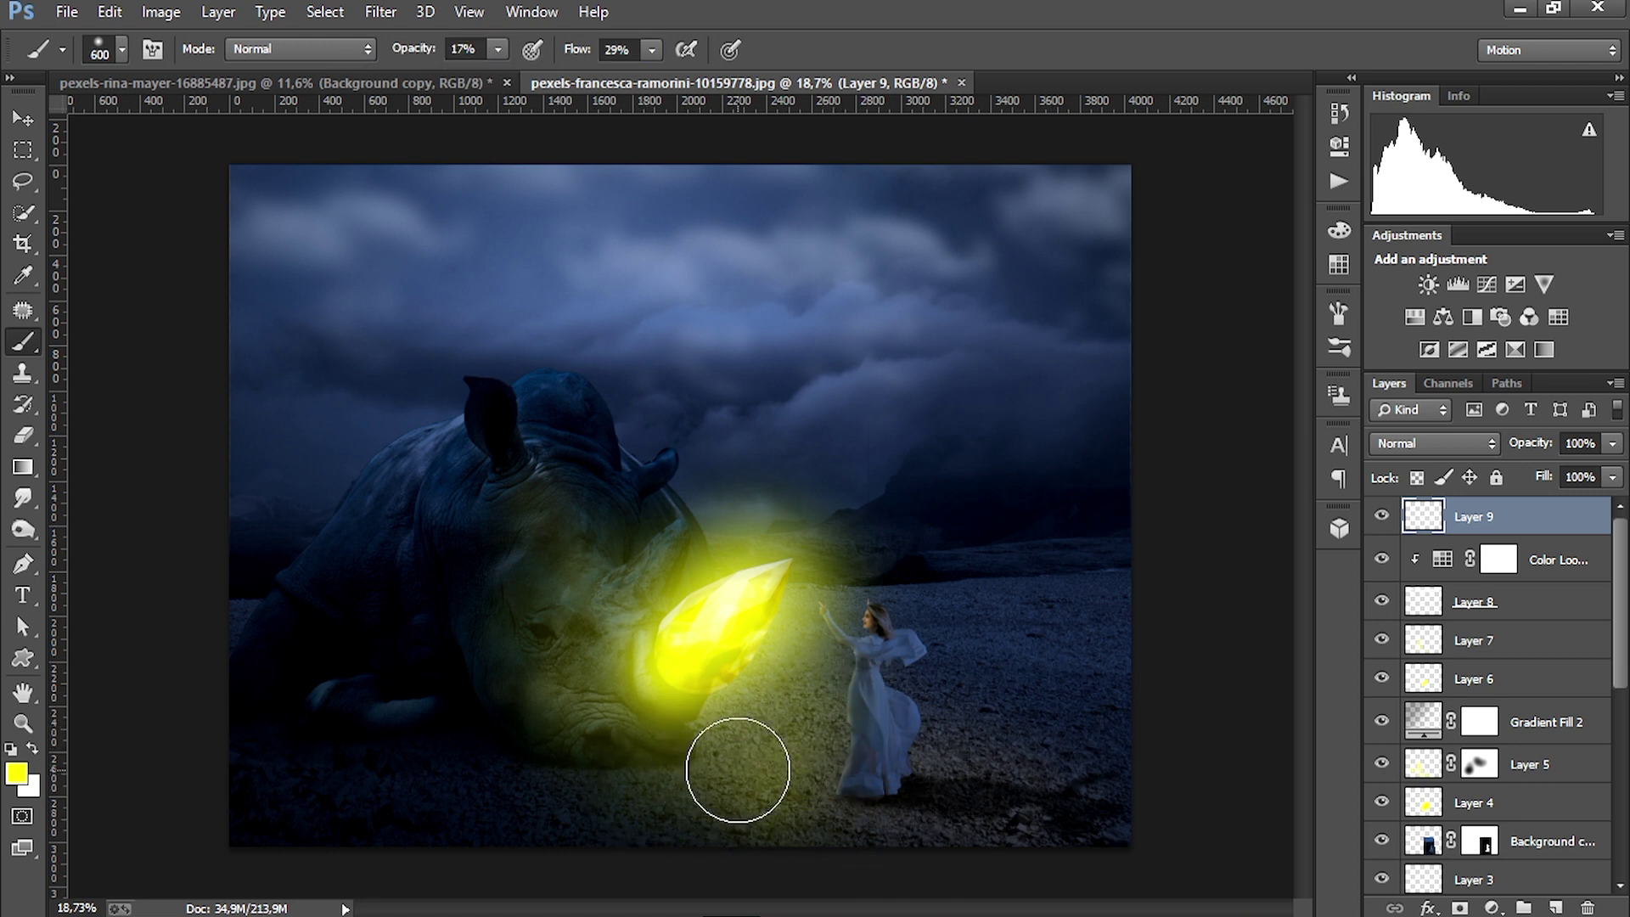
scroll(870, 737, down, 2)
scroll(673, 709, up, 1)
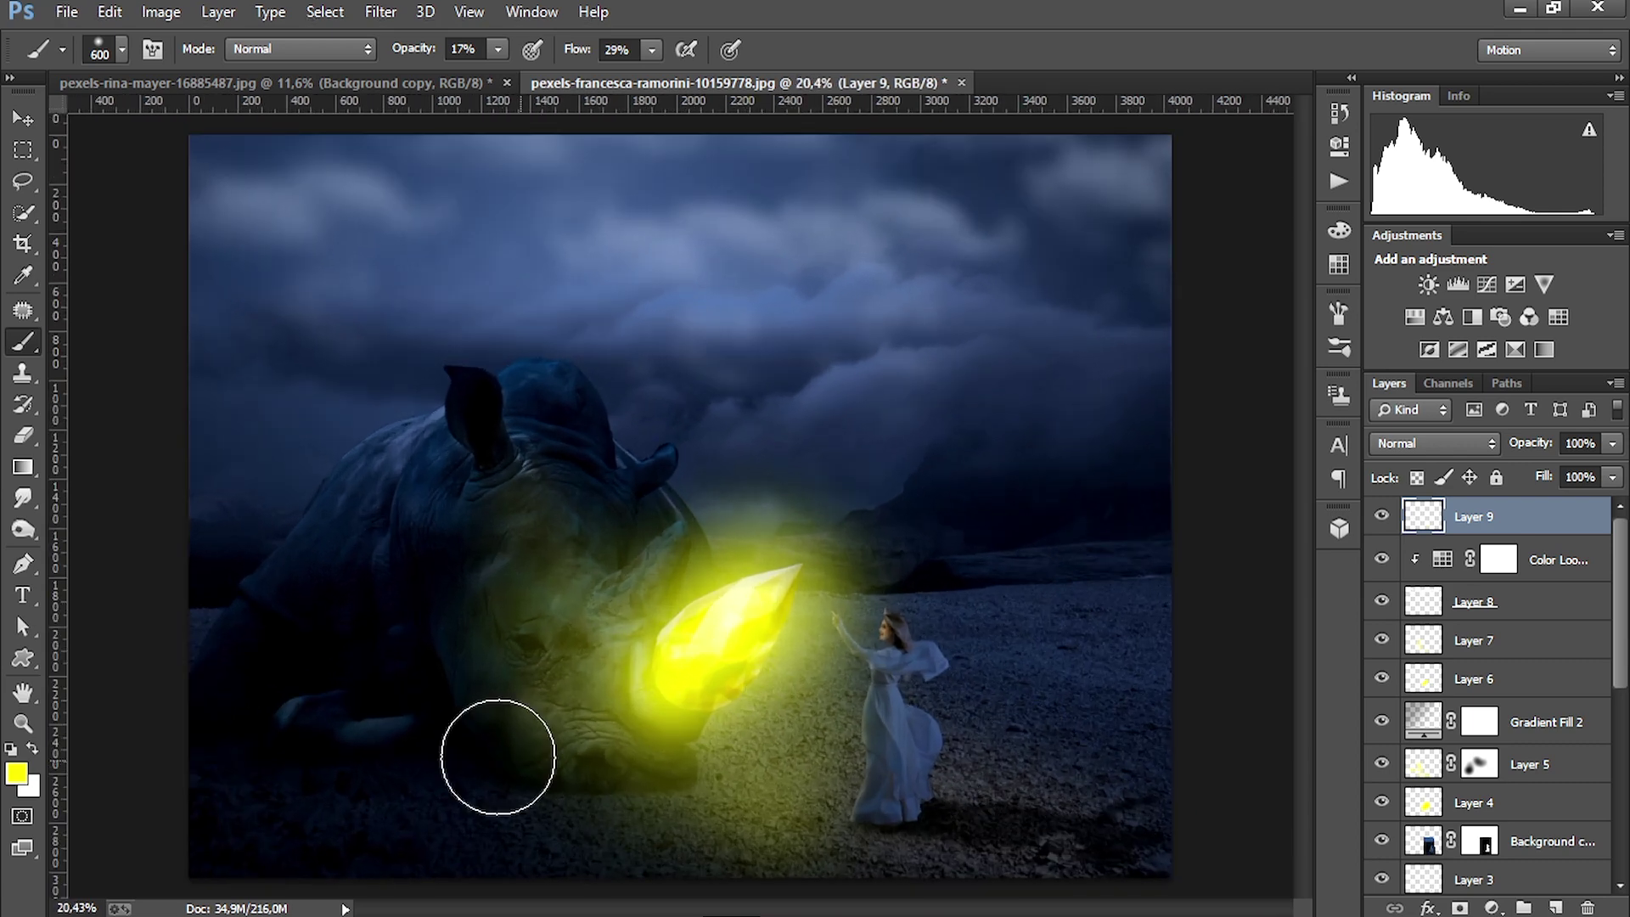
scroll(748, 633, down, 2)
scroll(749, 633, up, 2)
click(23, 118)
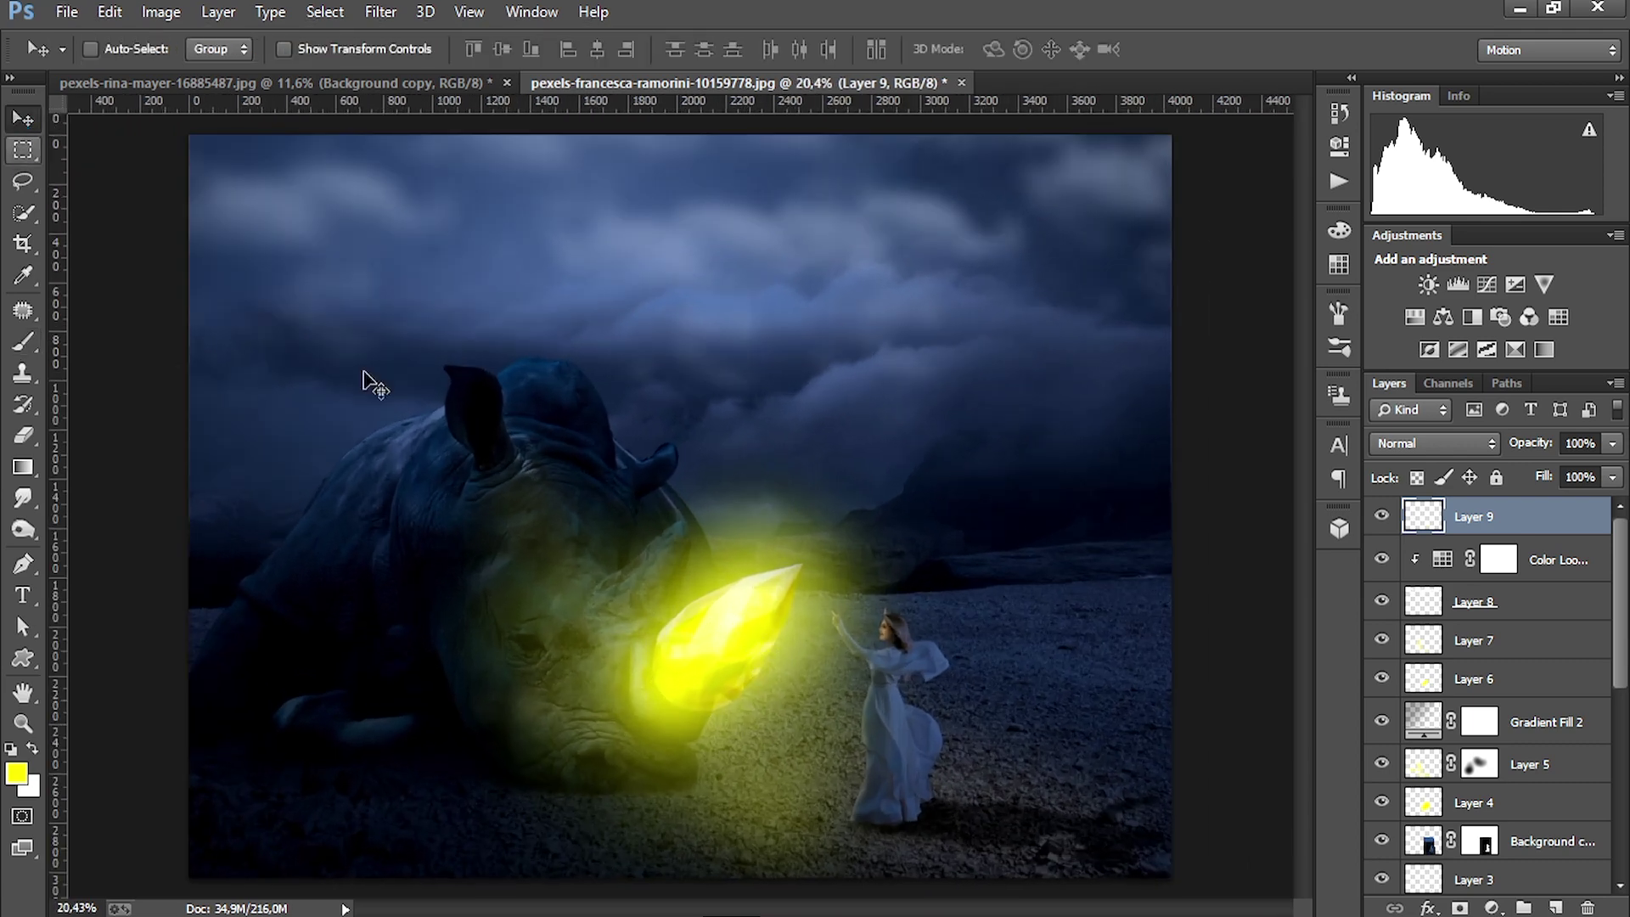
scroll(364, 379, down, 1)
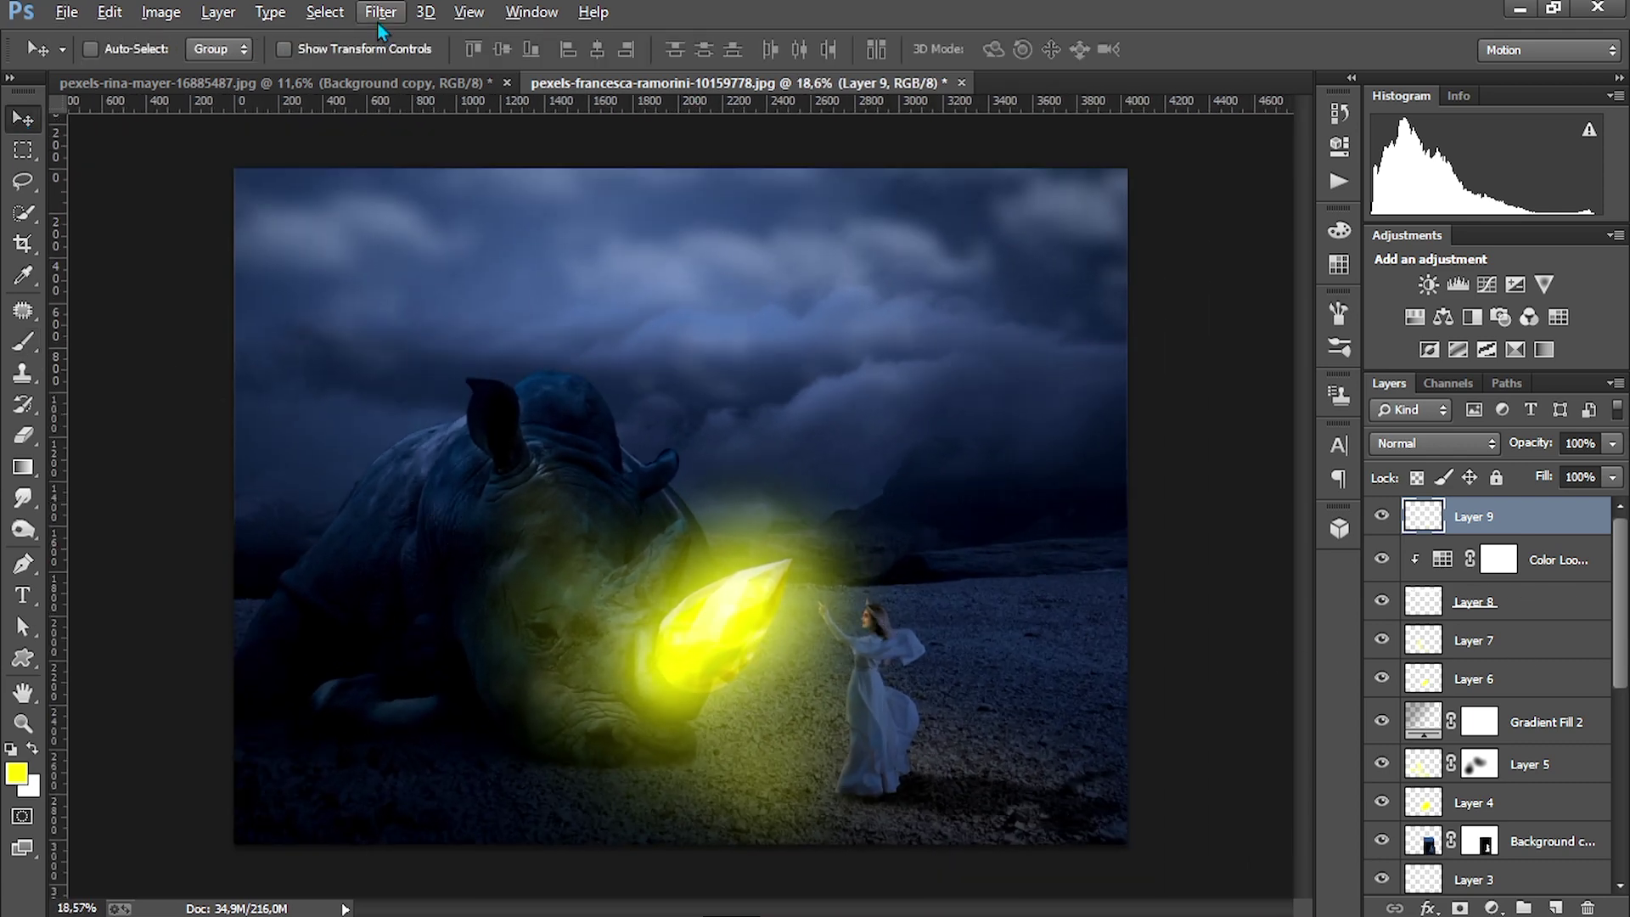
Stamp all visible layers into a new layer and adjust its basic white balance, tone and detail in Camera Raw
key(ctrl+shift+alt+e)
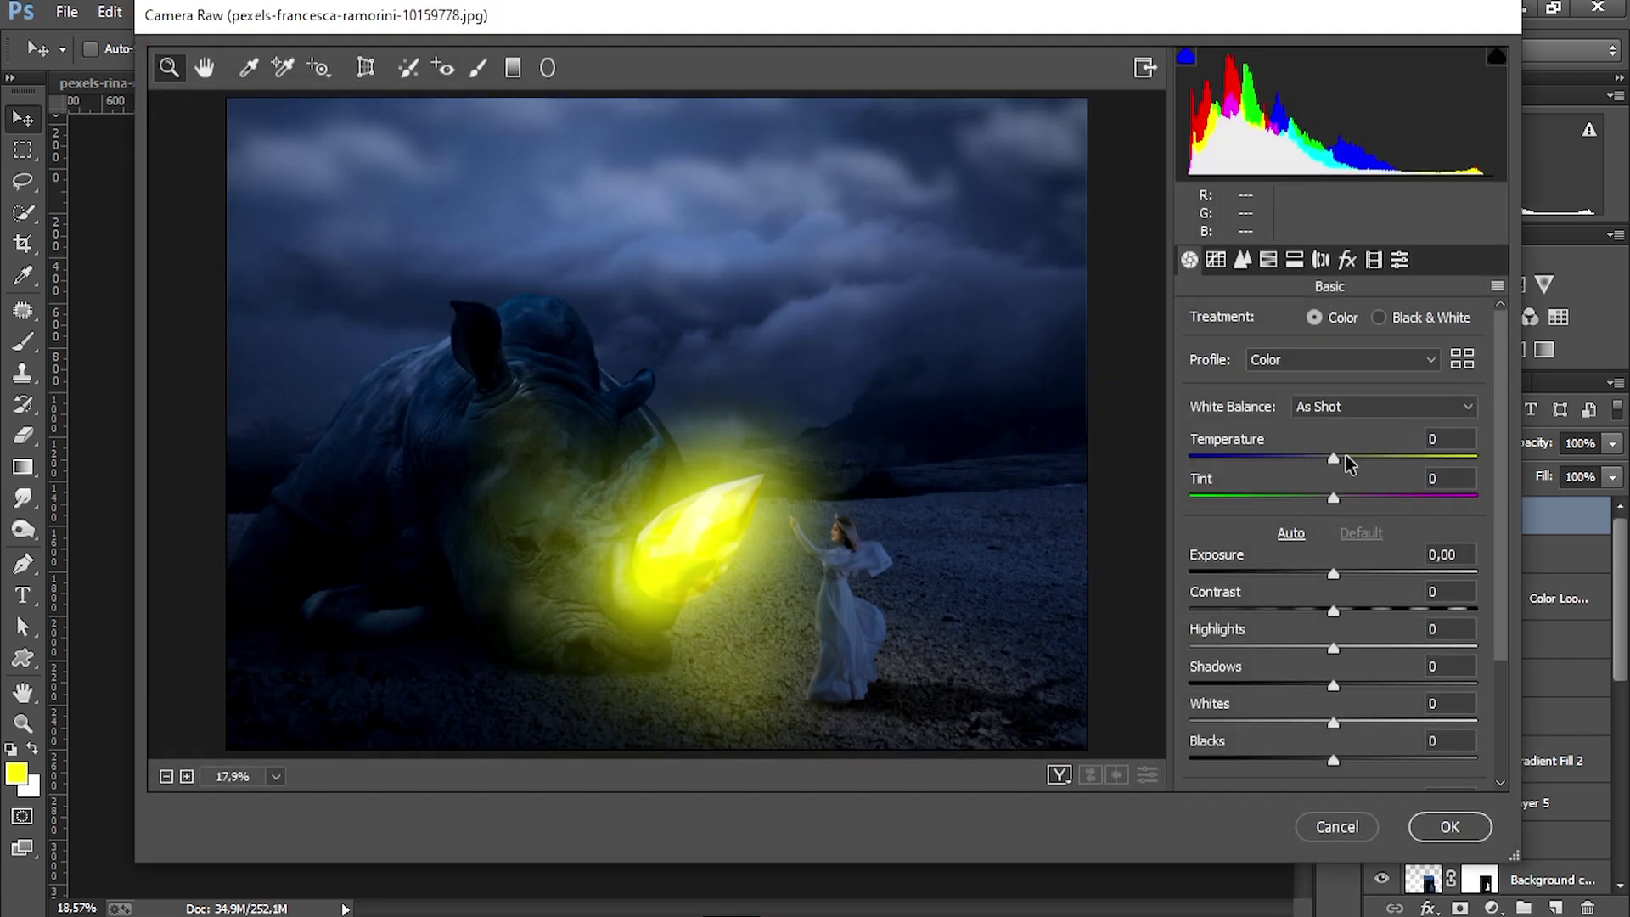
drag(1345, 458, 1346, 499)
drag(1334, 574, 1355, 721)
scroll(1356, 722, down, 3)
drag(1332, 596, 1328, 598)
drag(1332, 652, 1322, 772)
click(1244, 260)
scroll(1353, 771, down, 1)
Set the luminance of reds, oranges and yellows to +9 in the HSL adjustments and lower that of the blues
click(1268, 260)
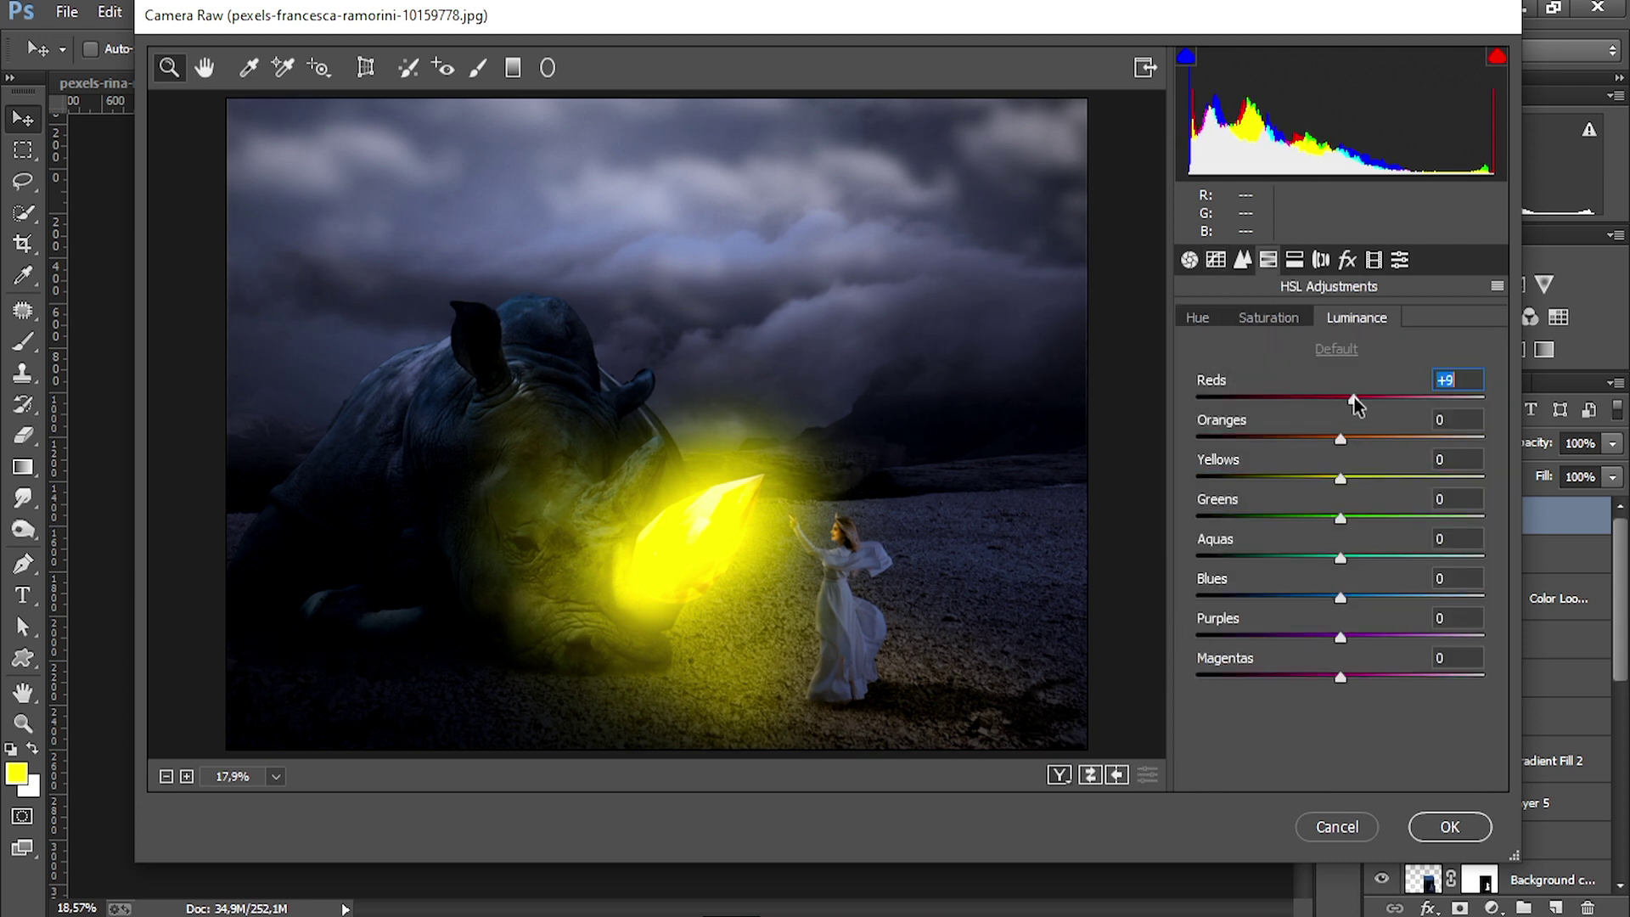
drag(1341, 478, 1353, 479)
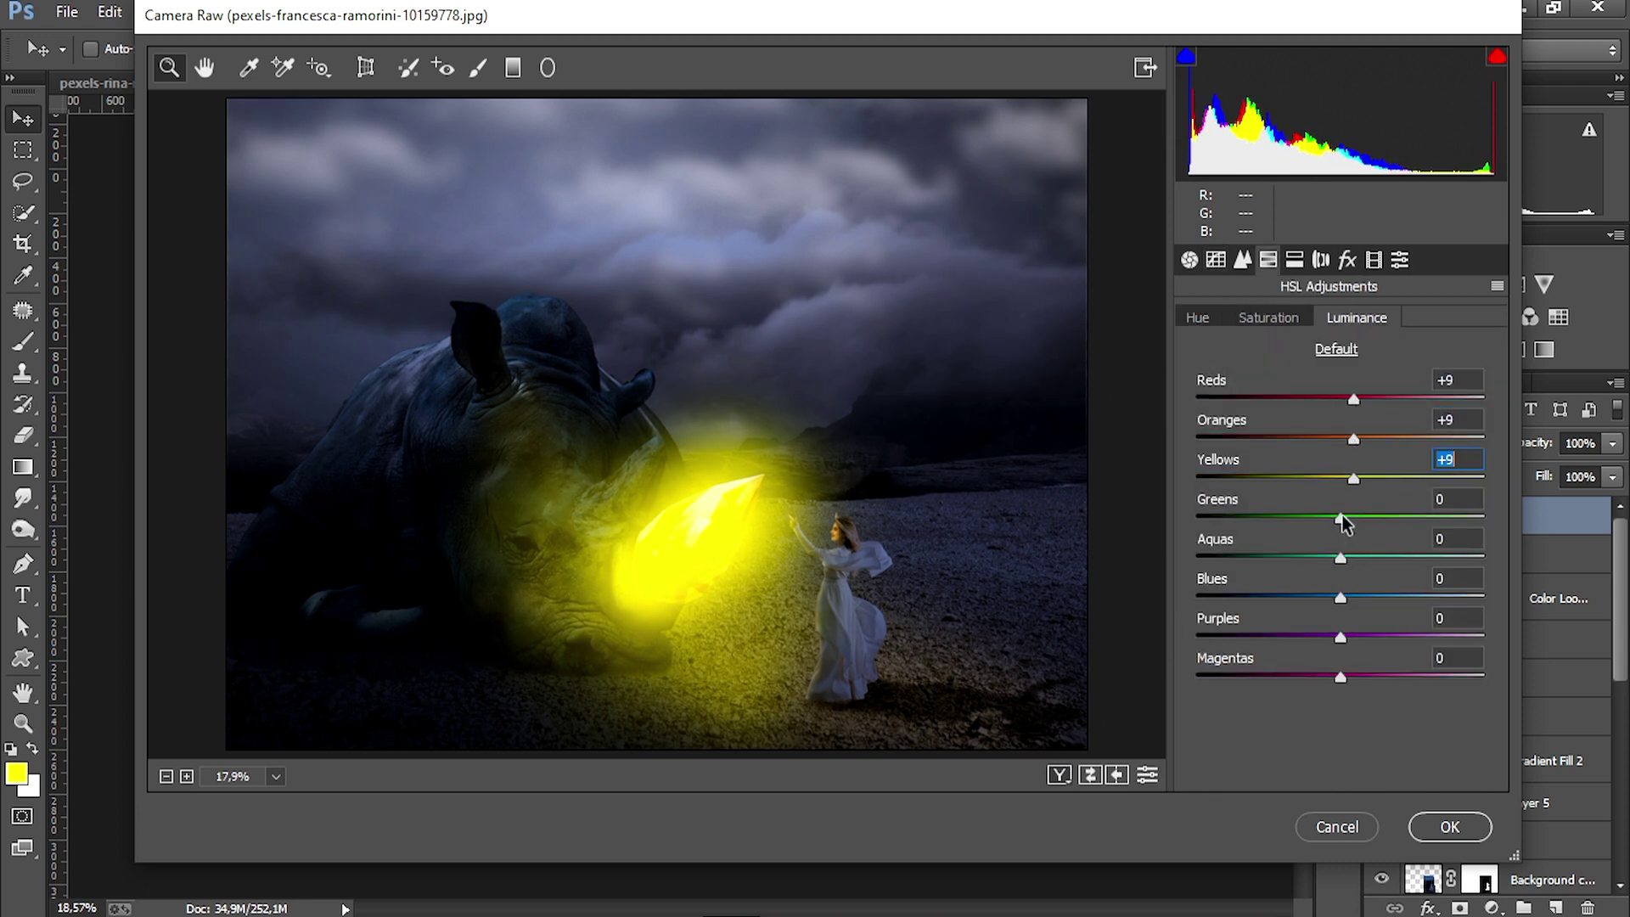
drag(1340, 596, 1311, 596)
Set the HSL saturation to +8 for reds, +10 for oranges, +15 for yellows, -17 for greens and +5 for aquas
click(1268, 317)
mouse_move(1341, 478)
mouse_down()
mouse_move(1316, 478)
mouse_move(1362, 479)
mouse_up()
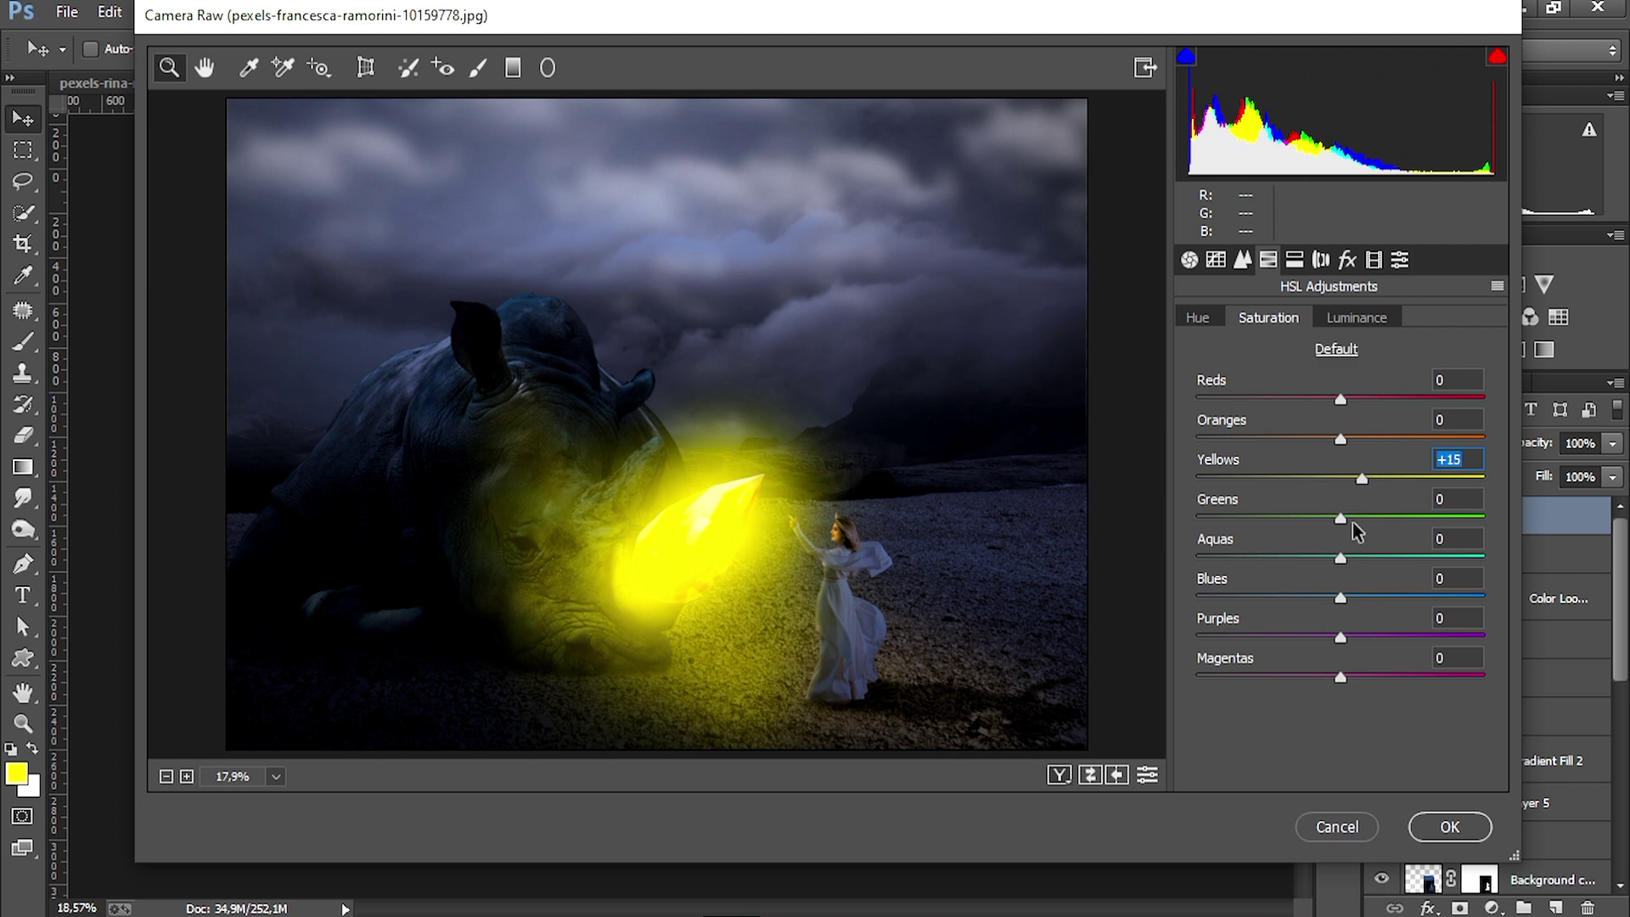
click(1340, 518)
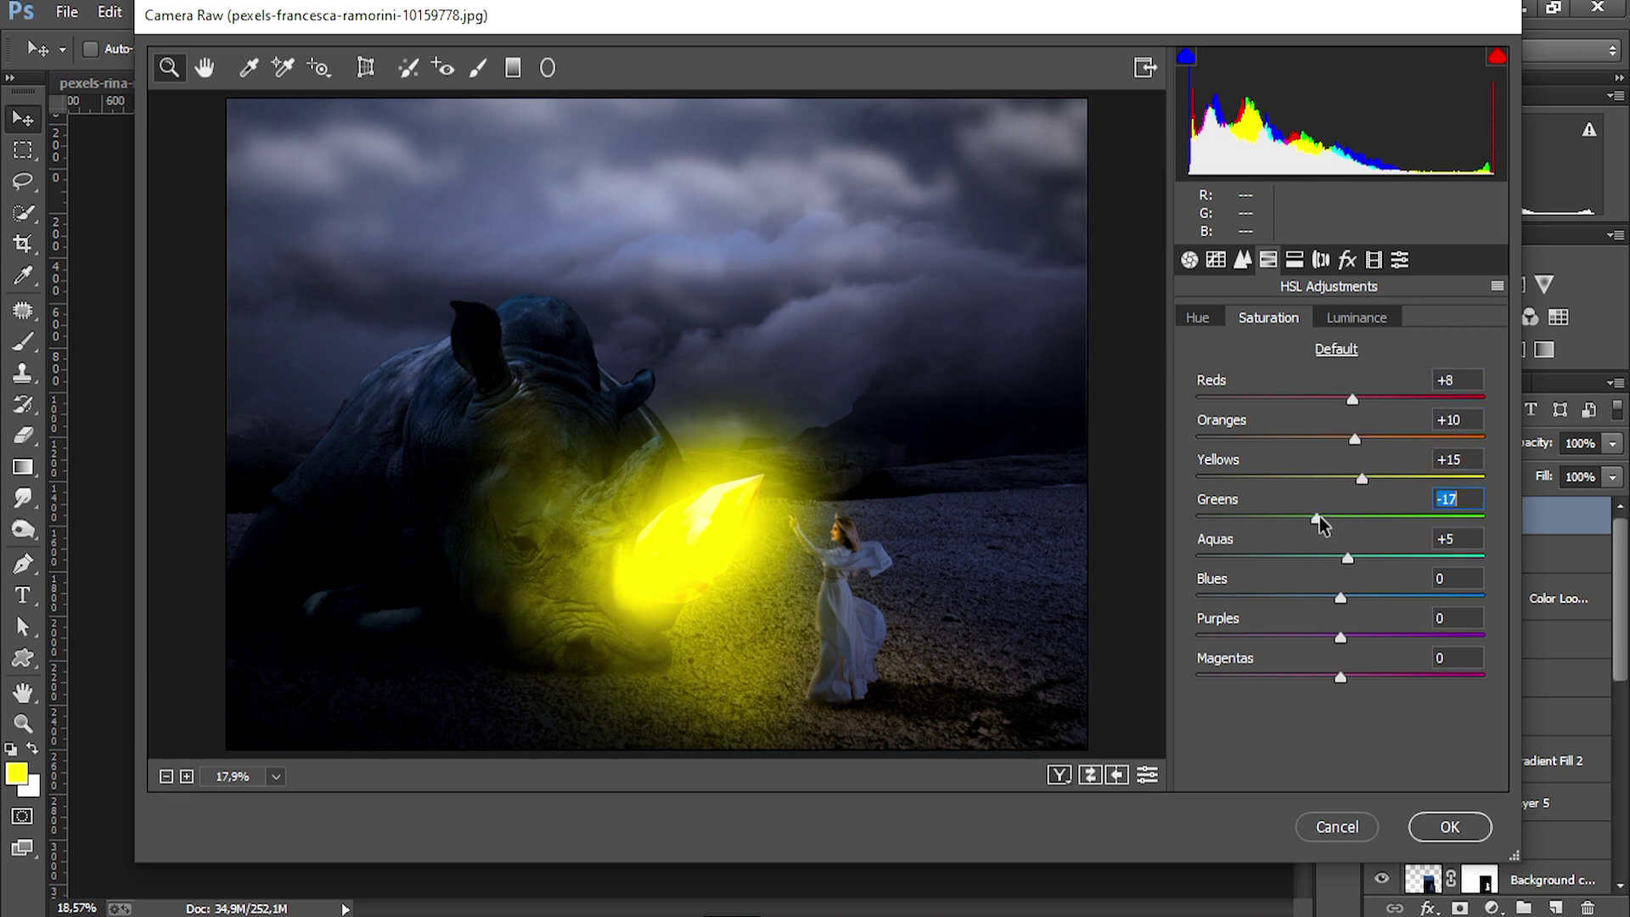
Shift the HSL hue of oranges to +20 and yellows to -33
key(ctrl+alt+shift+h)
drag(1340, 478, 1145, 478)
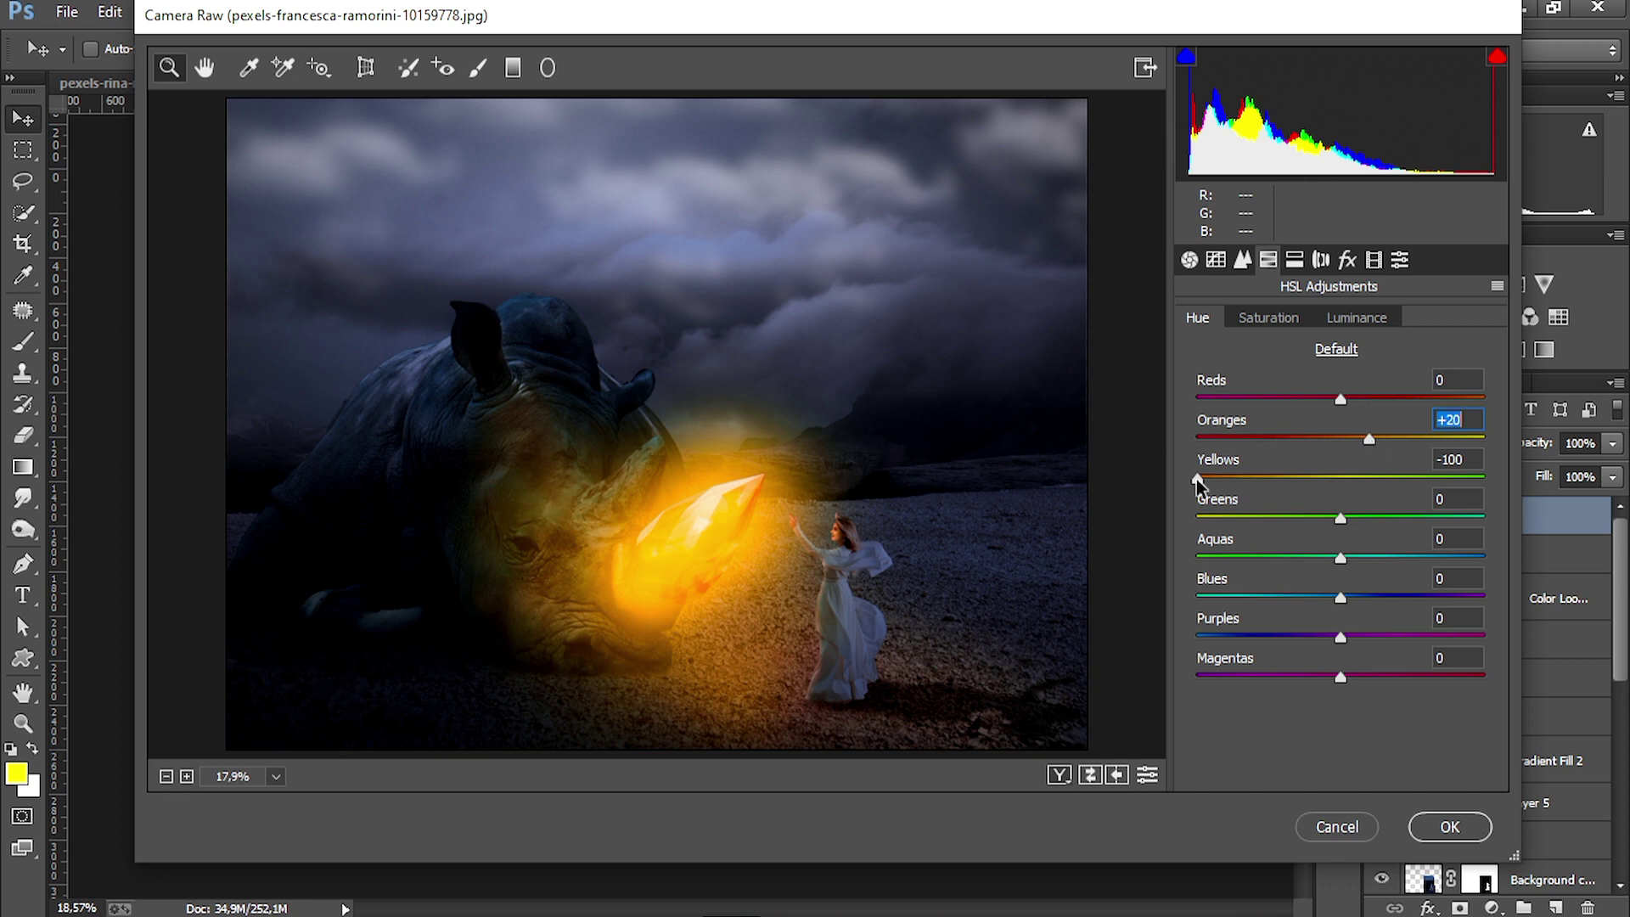
drag(1196, 478, 1295, 481)
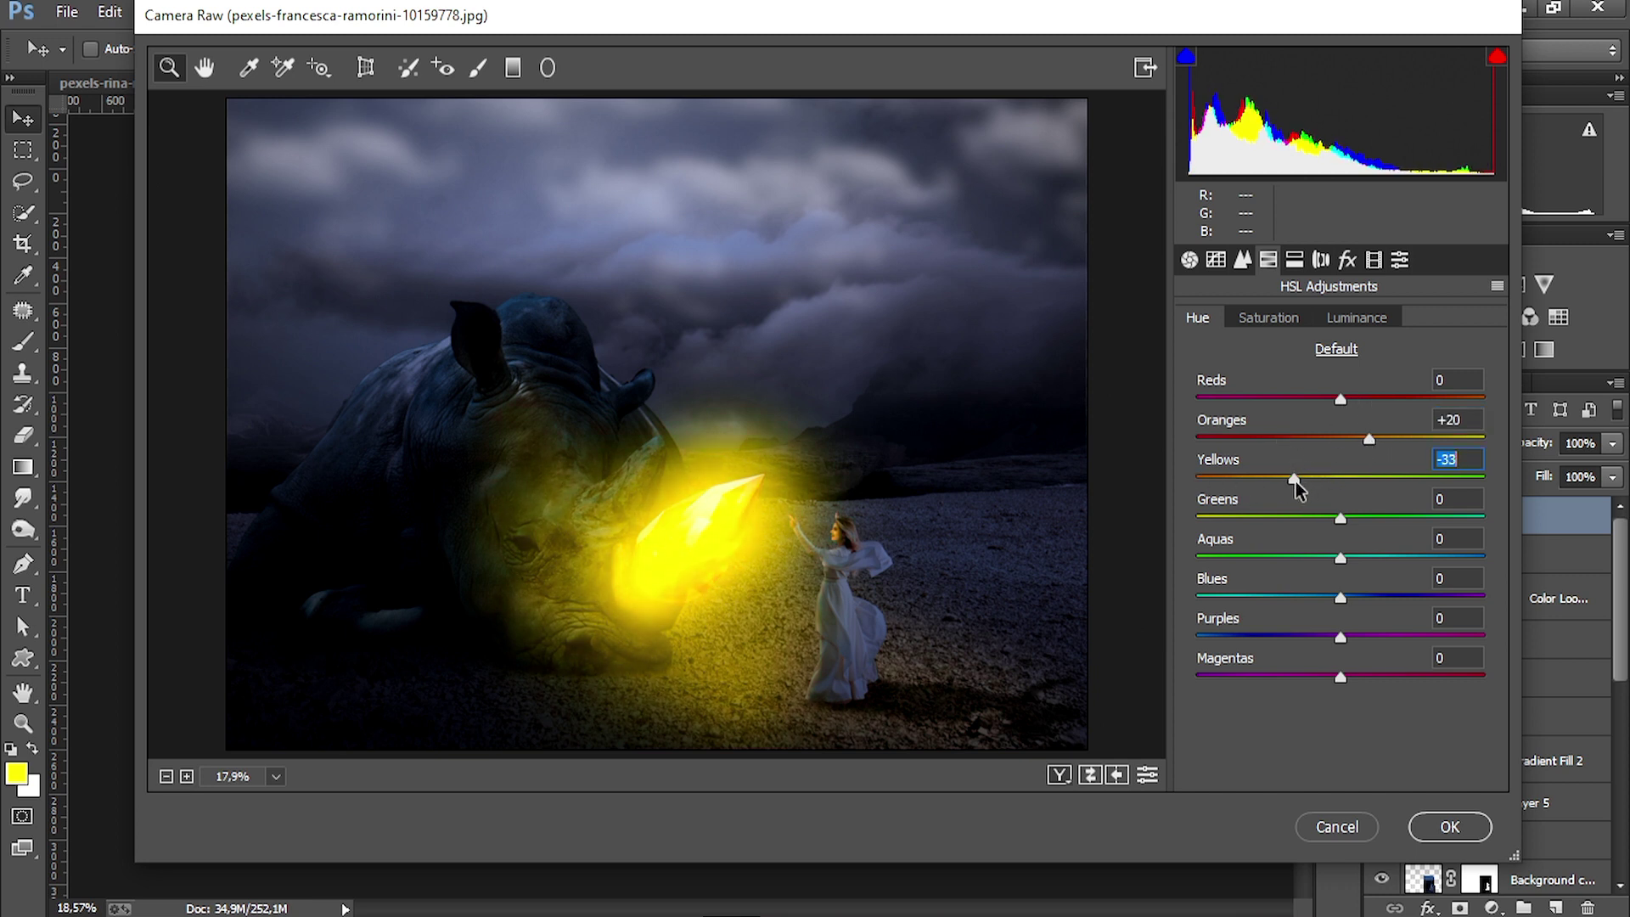
Set the HSL hue to +2 for reds, -5 for oranges, -13 for yellows and -83 for greens
drag(1341, 399, 1343, 399)
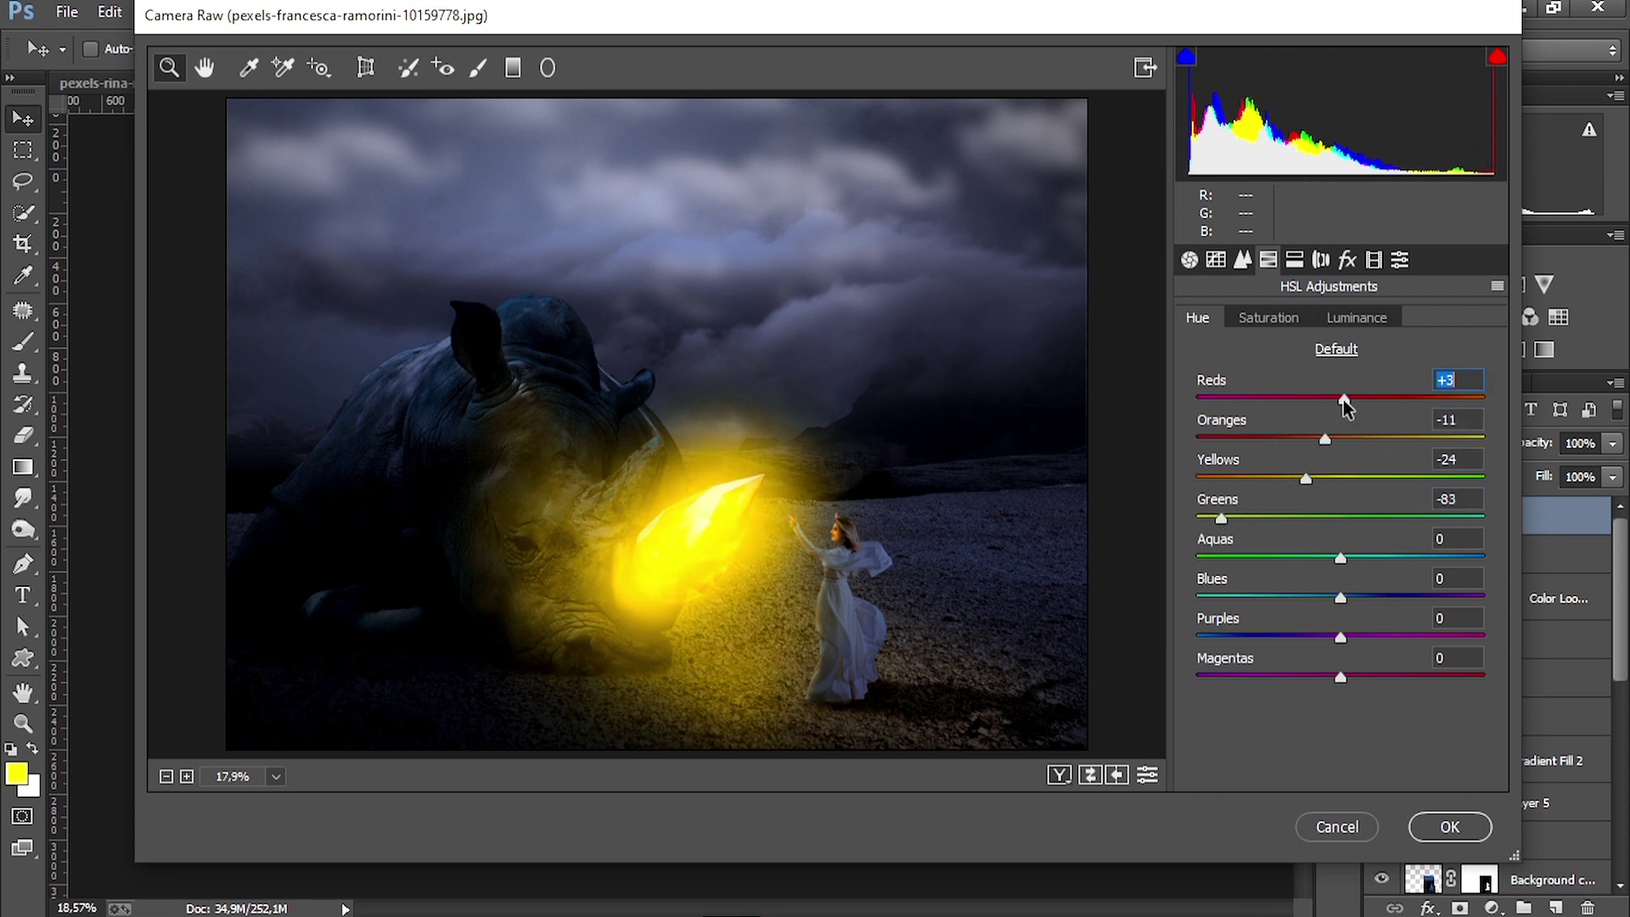
drag(1306, 480, 1335, 436)
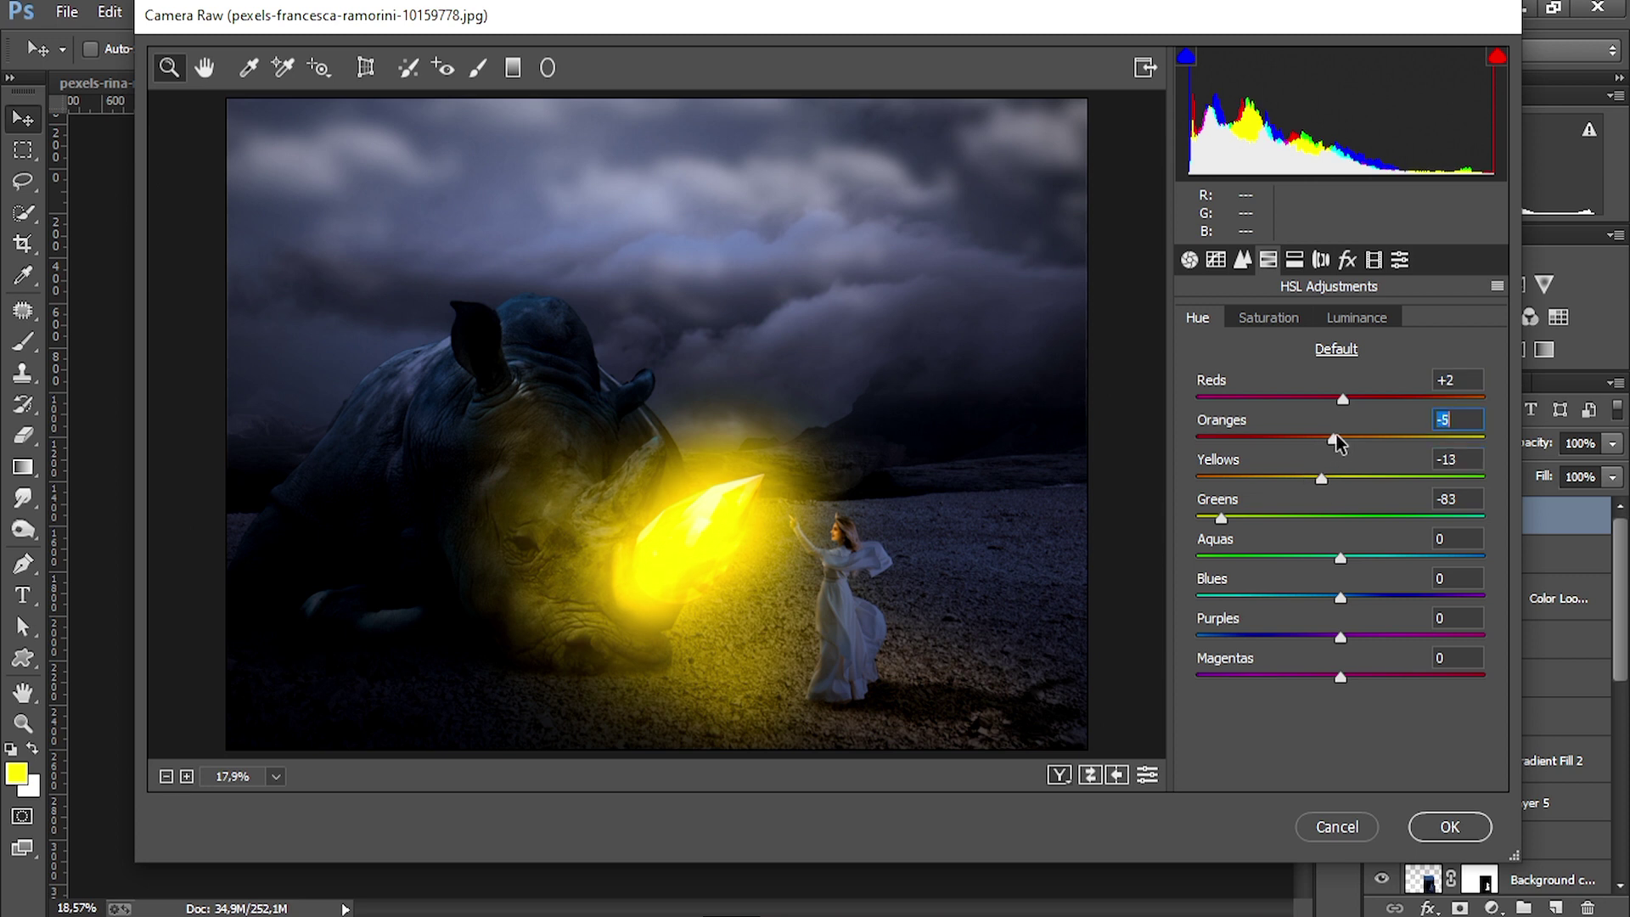
In the Calibration settings, set red primary hue +8 and saturation +2, green primary hue +17 and saturation +15, and raise the blue primary hue
click(1373, 261)
drag(1341, 640, 1362, 640)
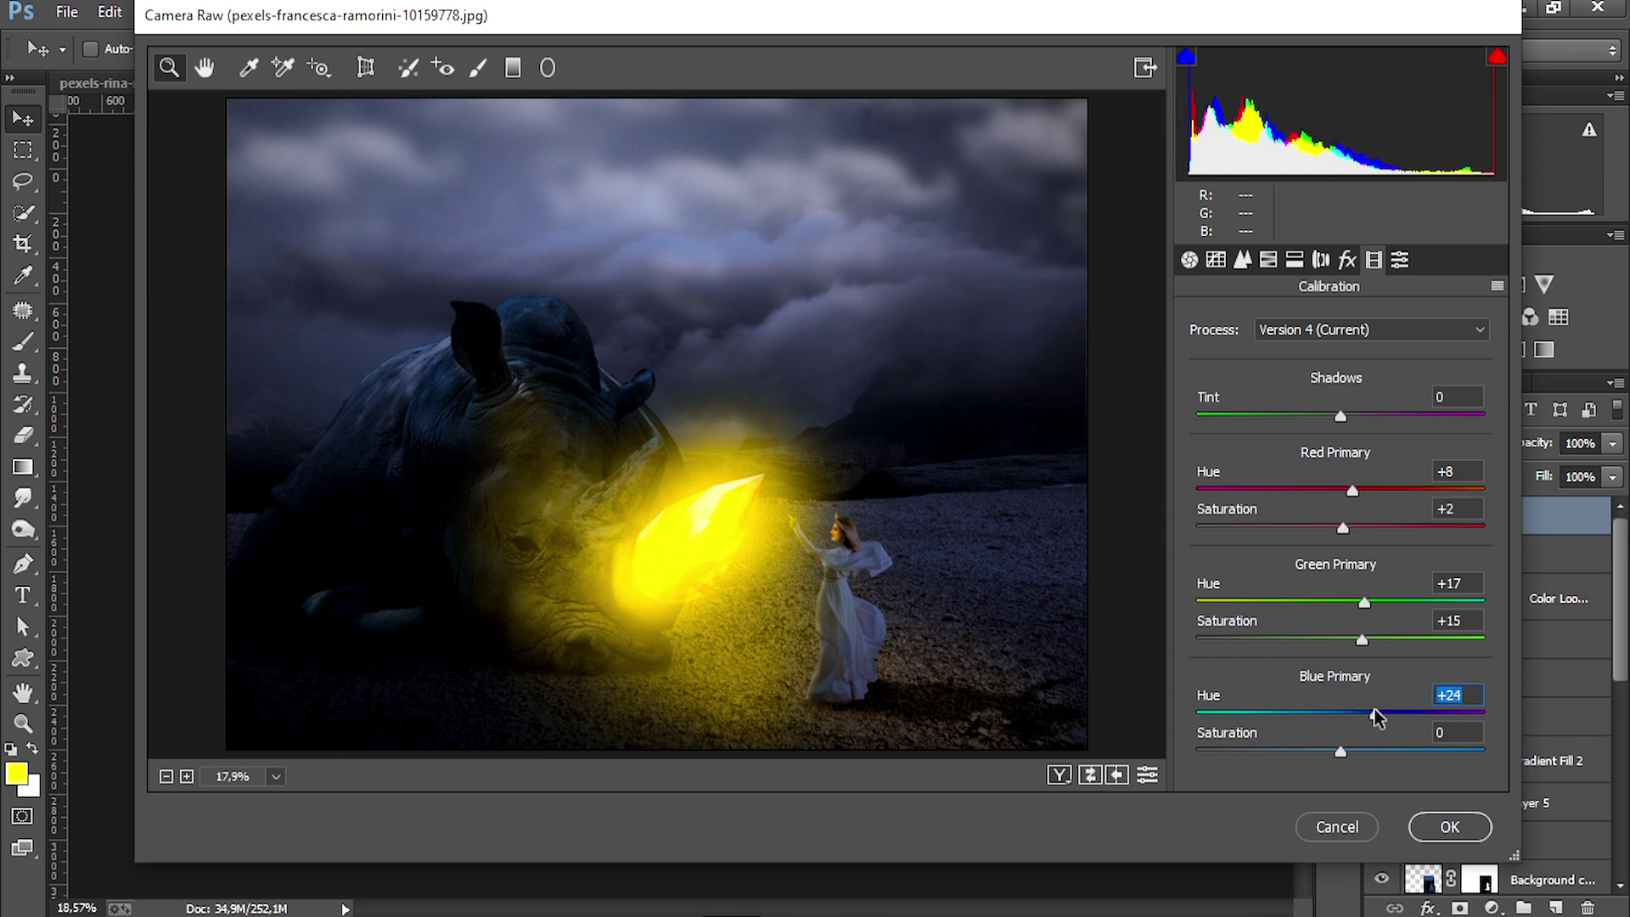
drag(1376, 717, 1369, 713)
Split-tone the highlights with hue 258 and the shadows with hue 59 at saturation 10, lower the balance slightly, and apply Camera Raw
click(1294, 260)
drag(1197, 398, 1225, 397)
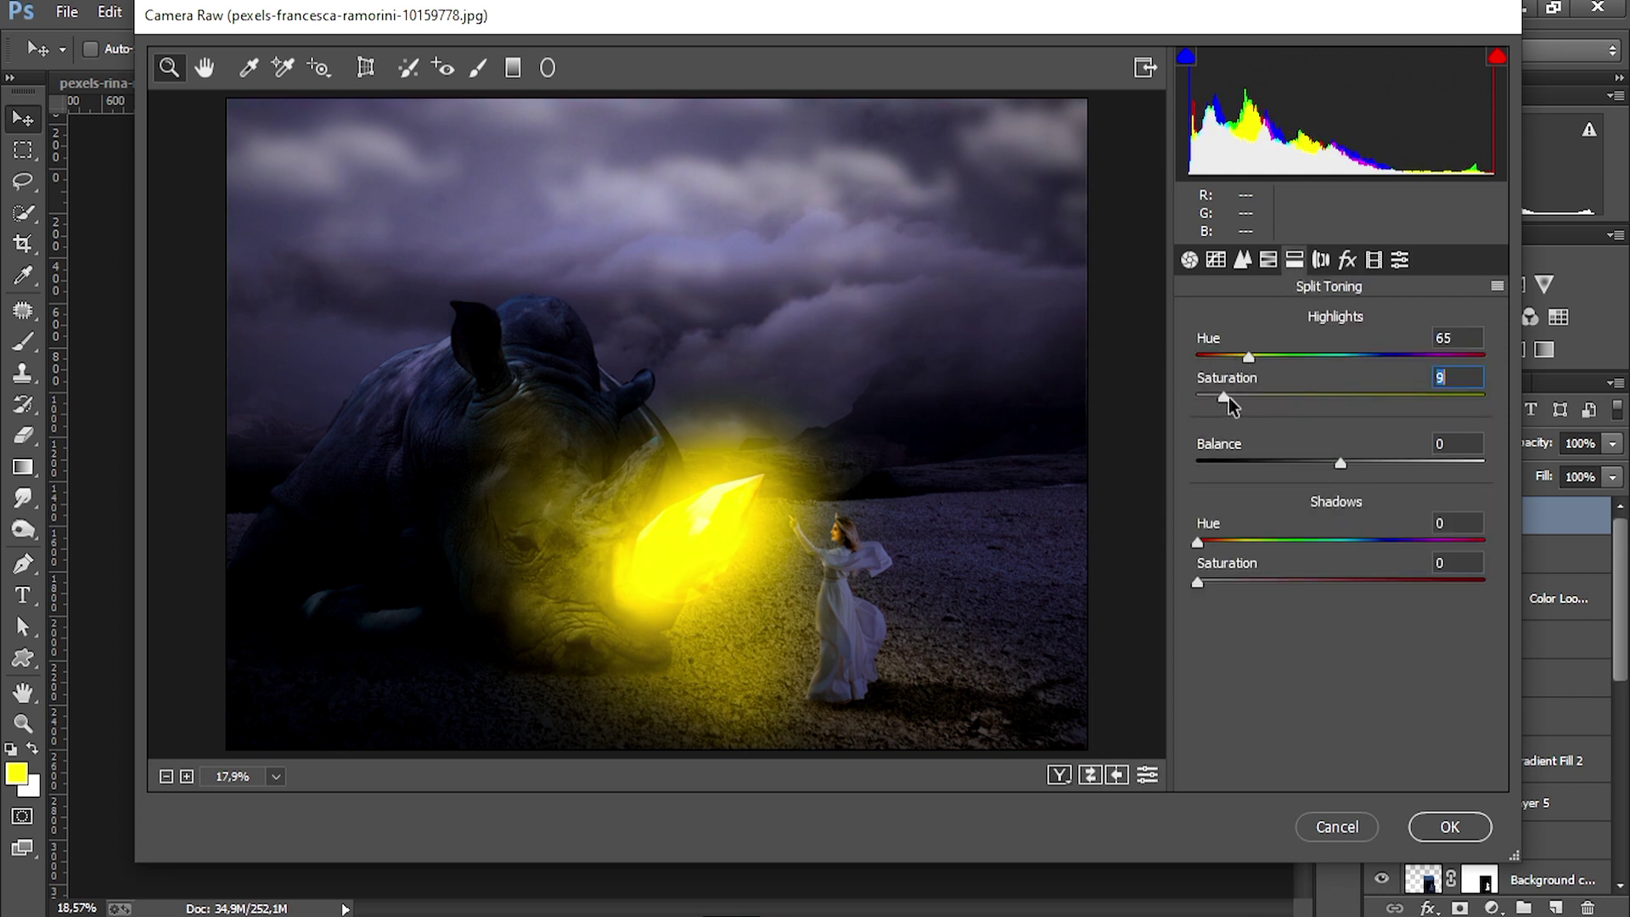
drag(1197, 541, 1226, 582)
drag(1248, 357, 1405, 389)
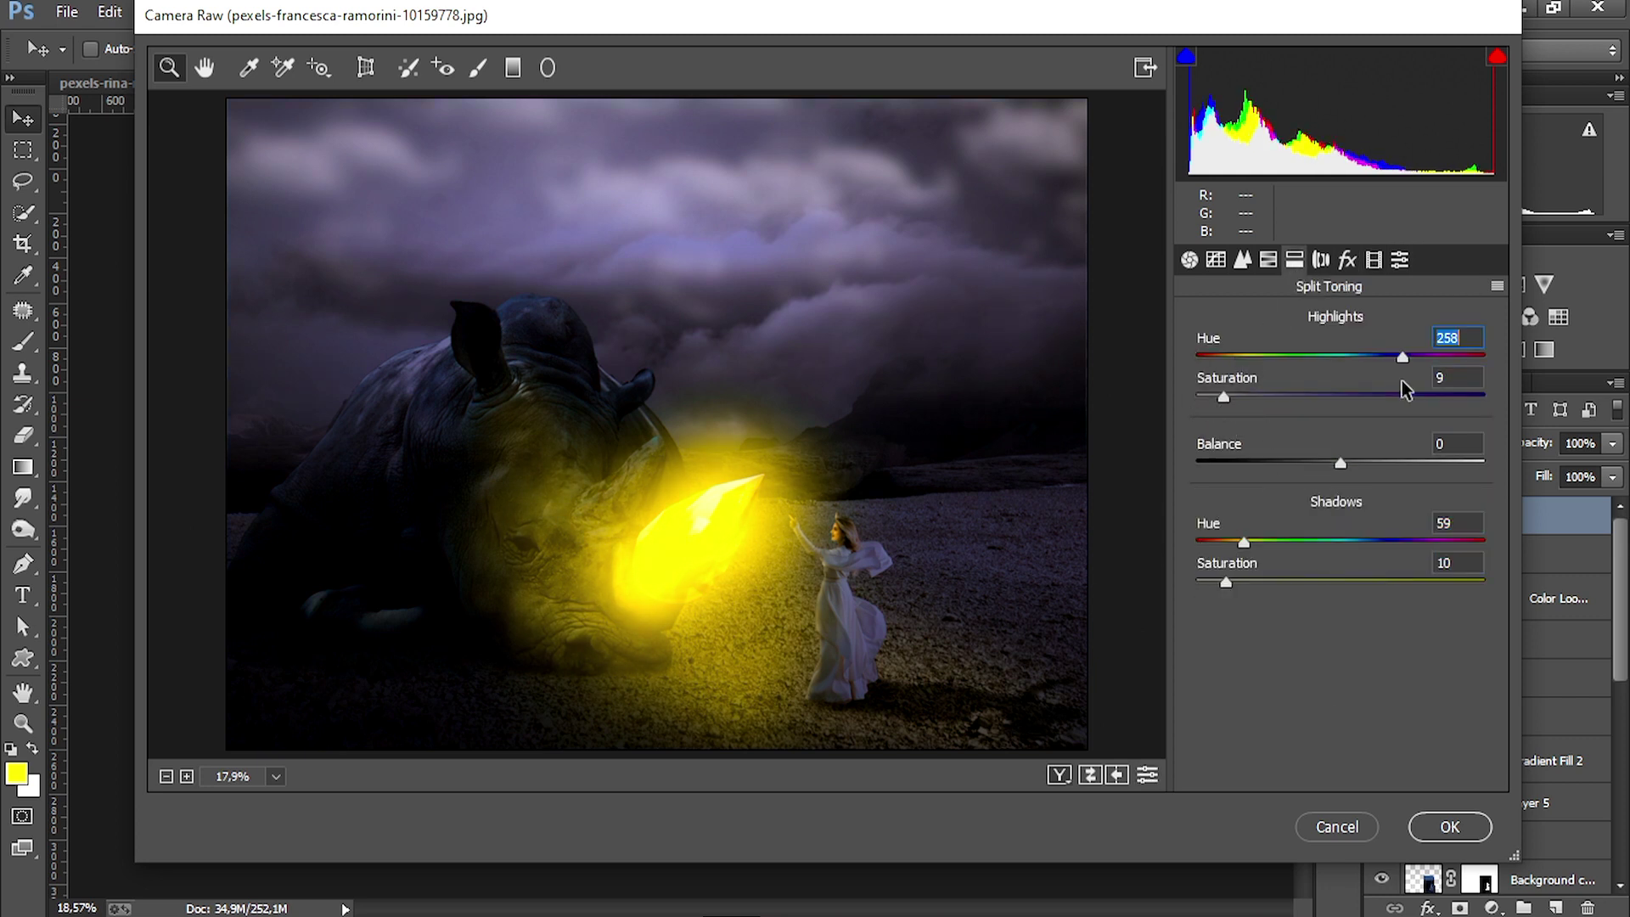
drag(1248, 395, 1239, 395)
drag(1339, 462, 1320, 463)
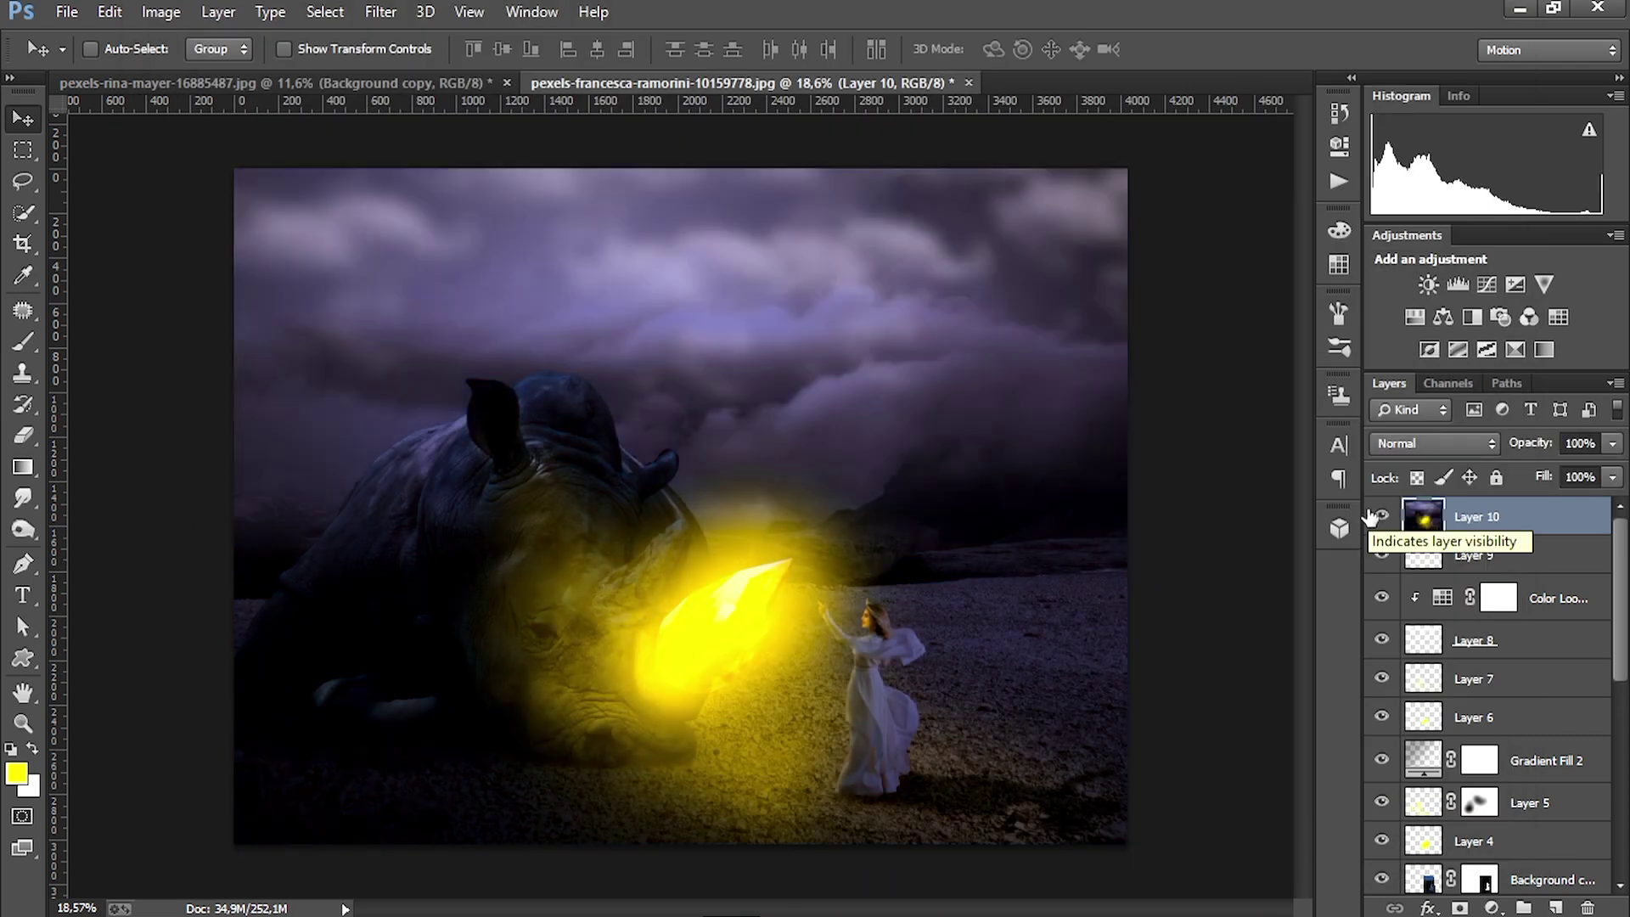
Add a gradient fill layer above the graded layer, edit its gradient and reposition it over the image
click(1492, 908)
click(1392, 411)
click(1355, 167)
click(1270, 172)
click(1406, 101)
drag(1327, 232, 1337, 225)
drag(628, 543, 476, 791)
key(Return)
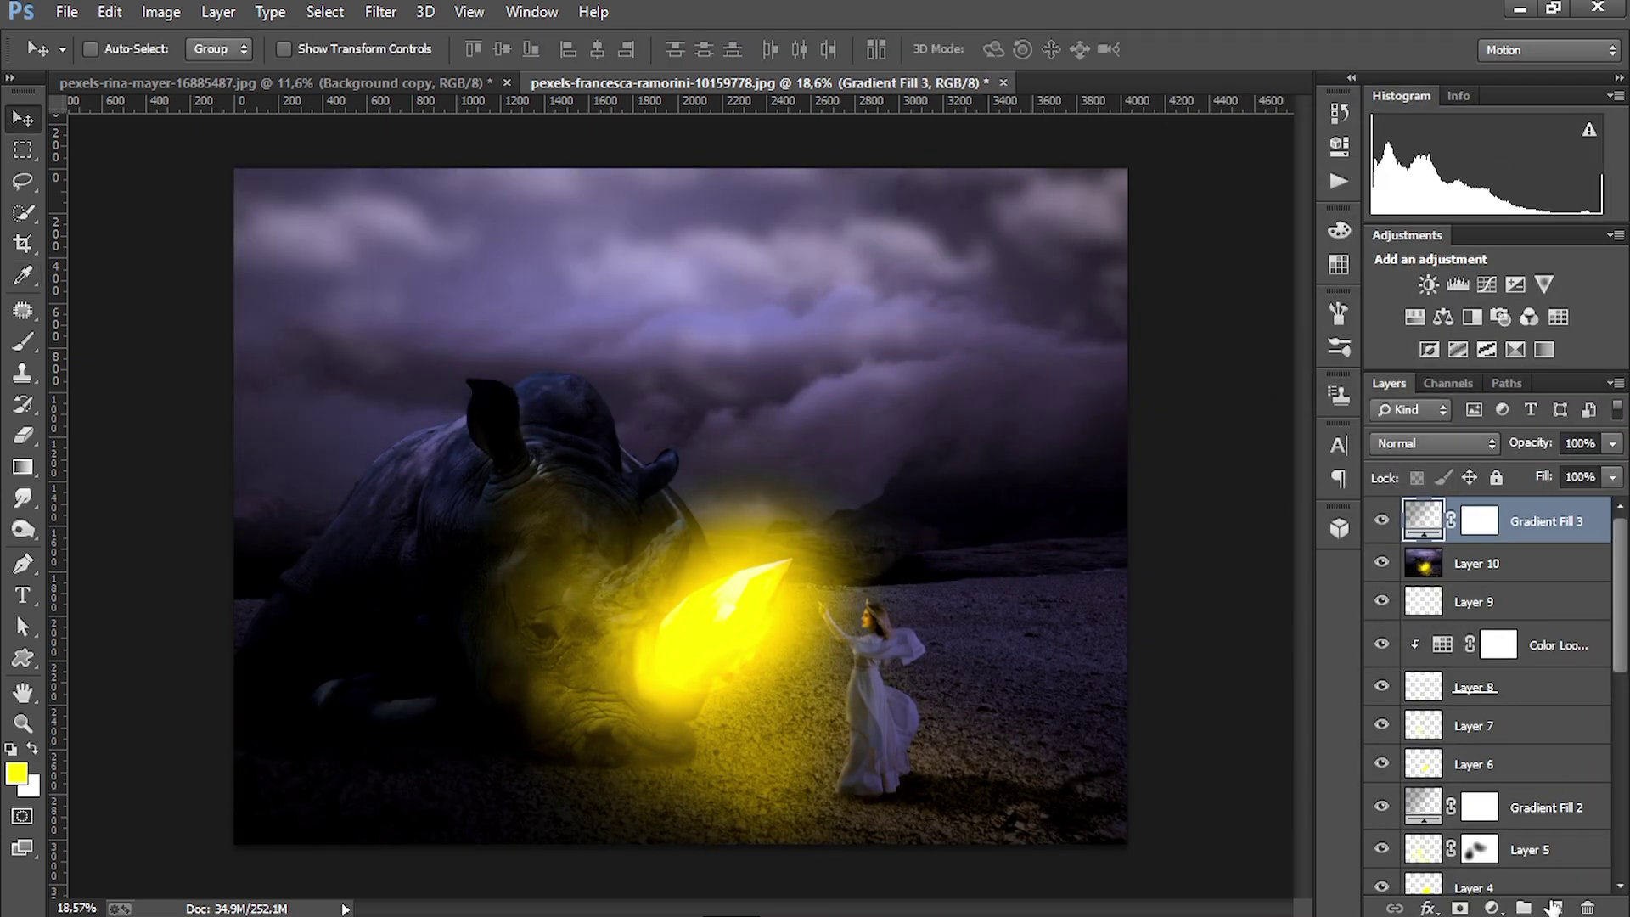
Brush soft yellow light on a new layer over the rhino's face and nearby ground, with layer opacity 68% and fill 85%
key(ctrl+shift+alt+n)
key(b)
drag(567, 779, 604, 781)
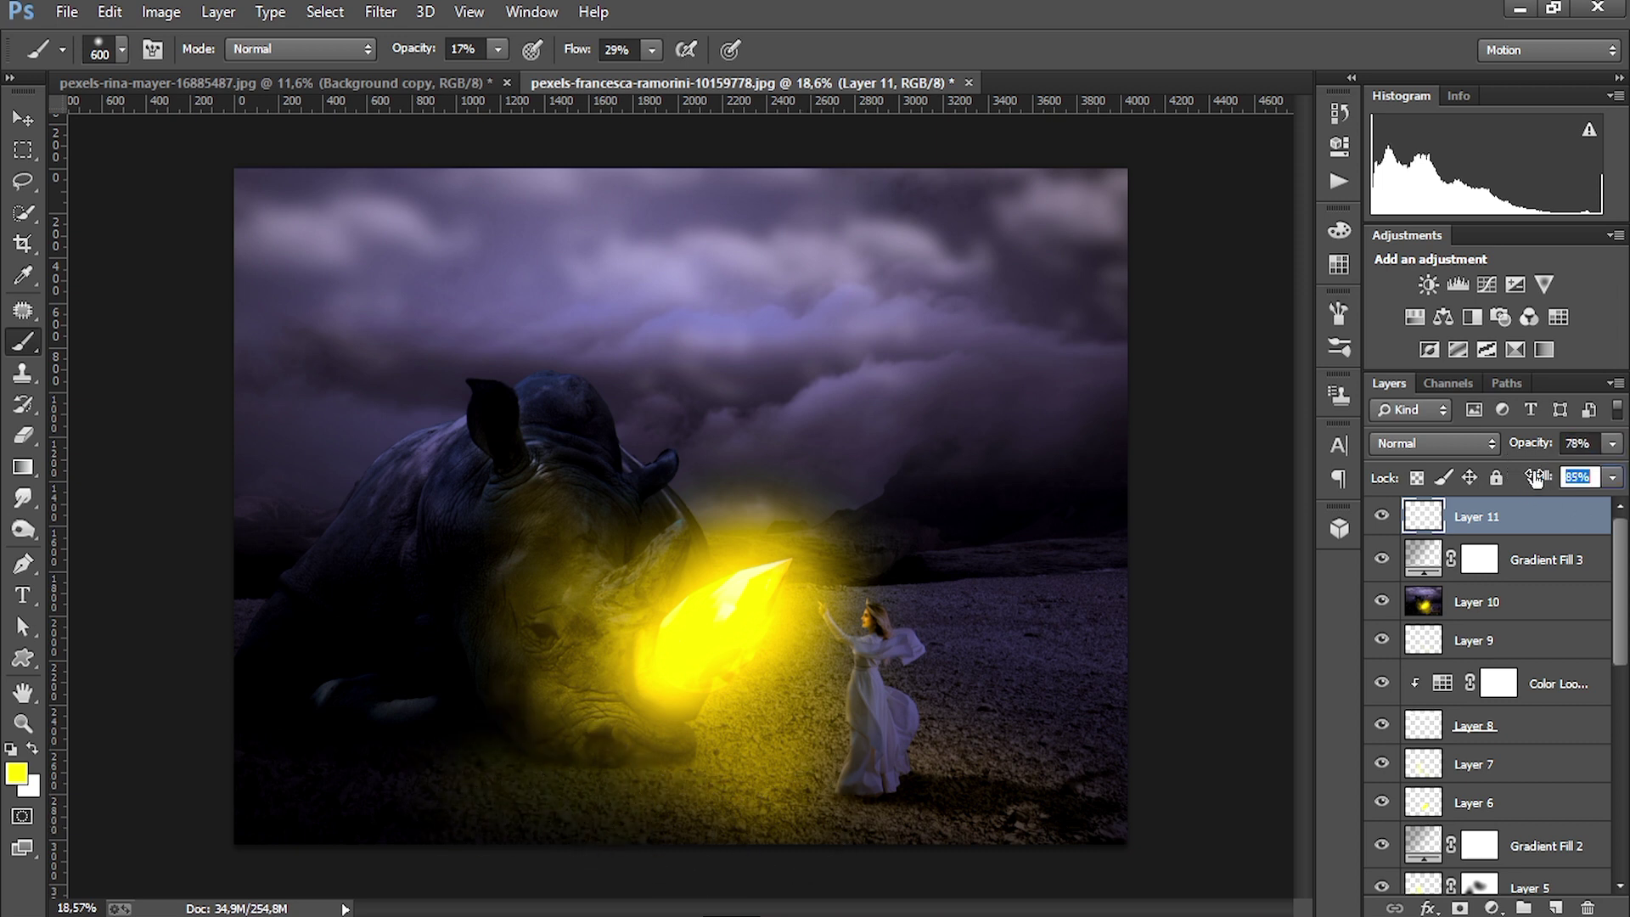
drag(1534, 478, 1534, 479)
click(530, 683)
click(584, 522)
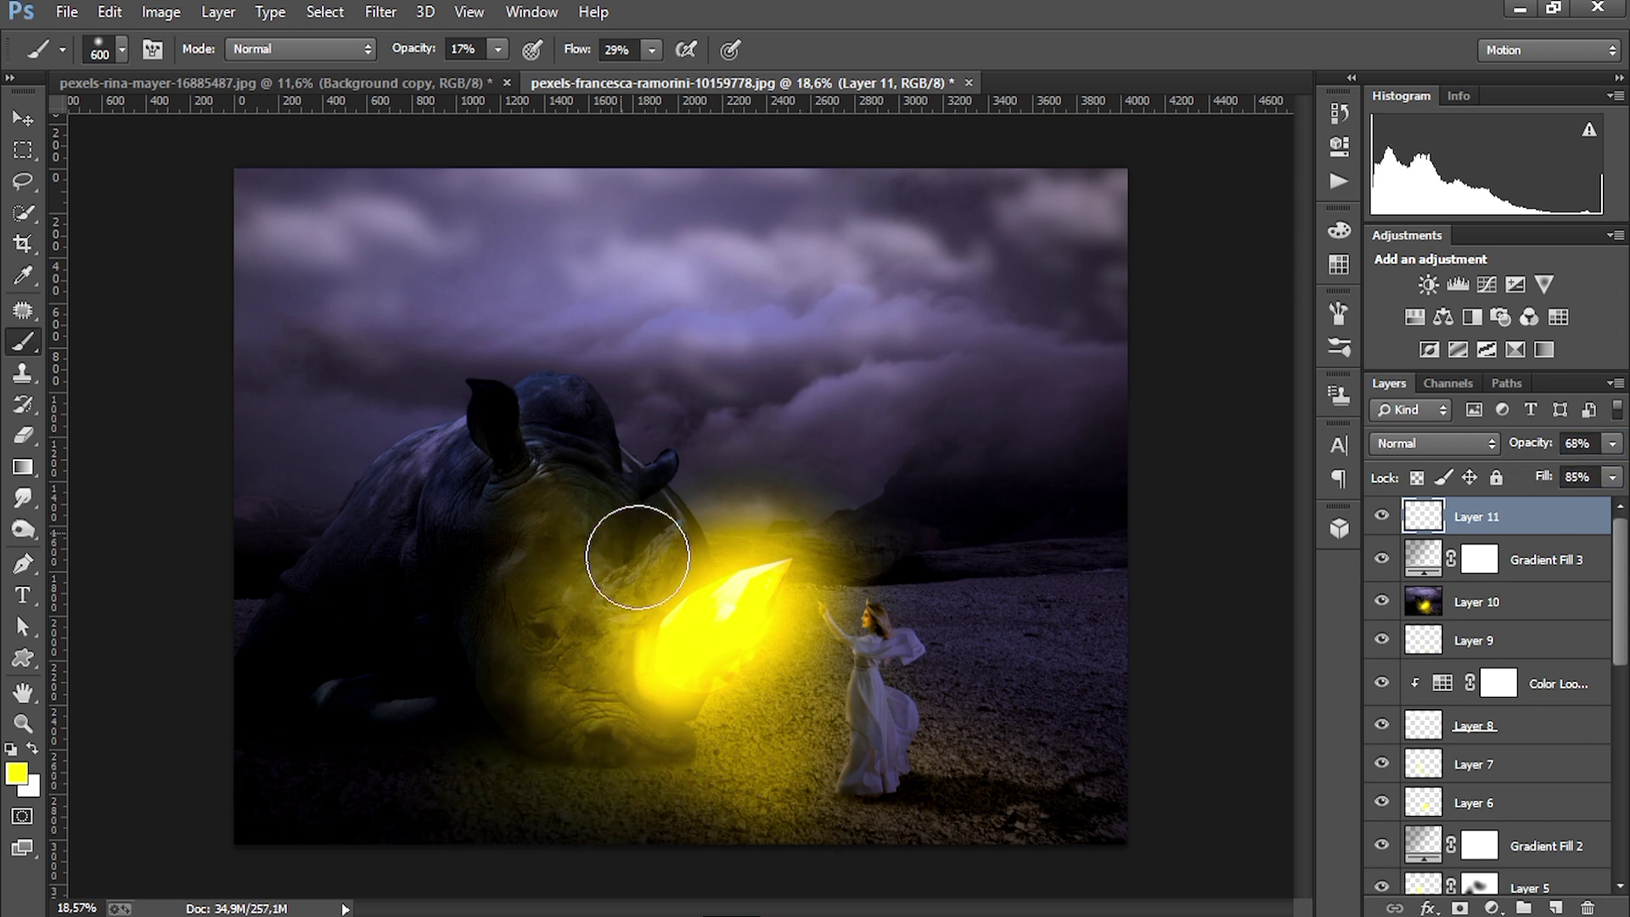
scroll(791, 683, down, 1)
key(v)
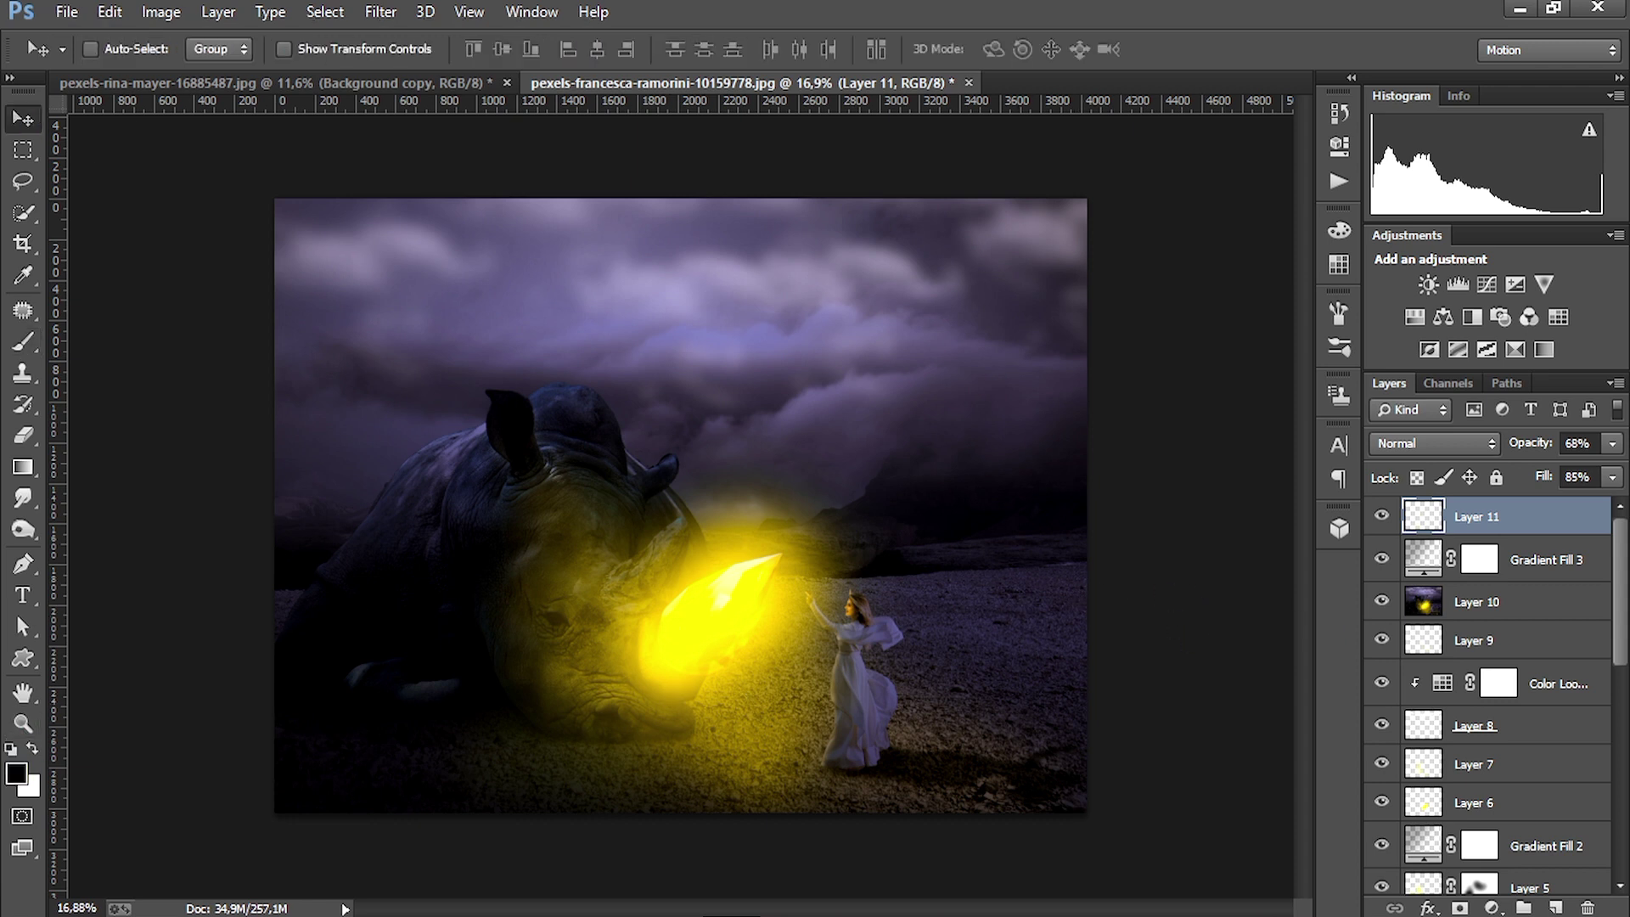
Darken the surroundings of the glow on a new layer with a soft 1400 px black brush
click(1555, 907)
key(b)
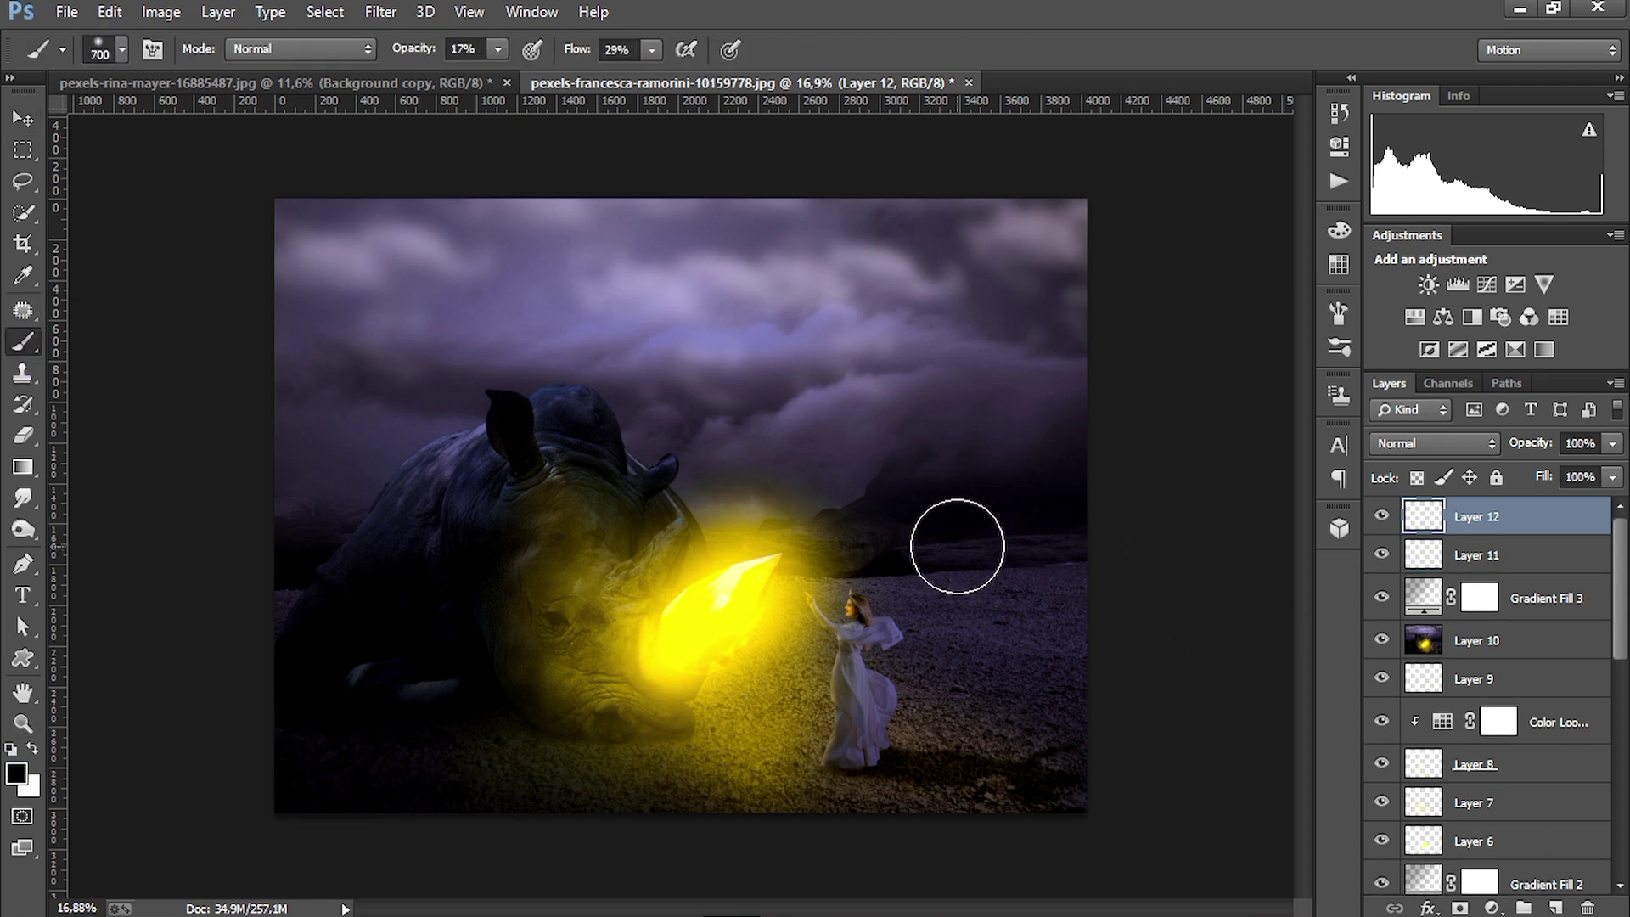
key(bracketright)
key(bracketright)
key(bracketright)
key(bracketright)
key(bracketright)
key(bracketright)
key(bracketright)
mouse_move(955, 509)
mouse_down()
mouse_move(1087, 560)
mouse_move(906, 503)
mouse_move(1102, 547)
mouse_move(937, 567)
mouse_move(364, 513)
mouse_move(360, 440)
mouse_move(291, 717)
mouse_up()
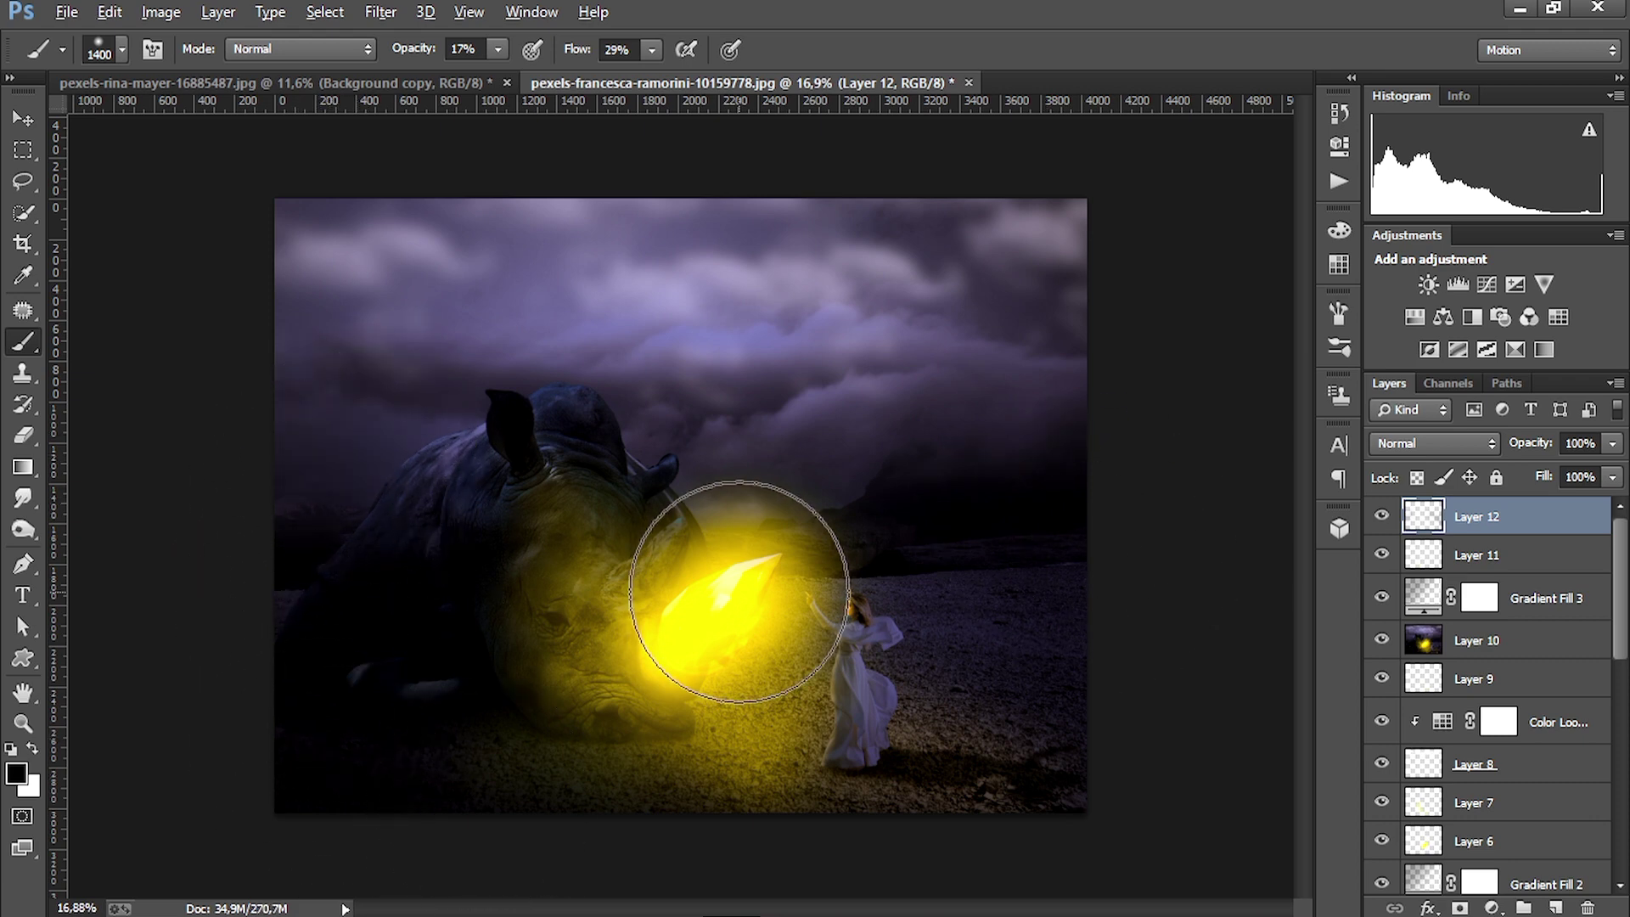
scroll(739, 592, up, 1)
key(v)
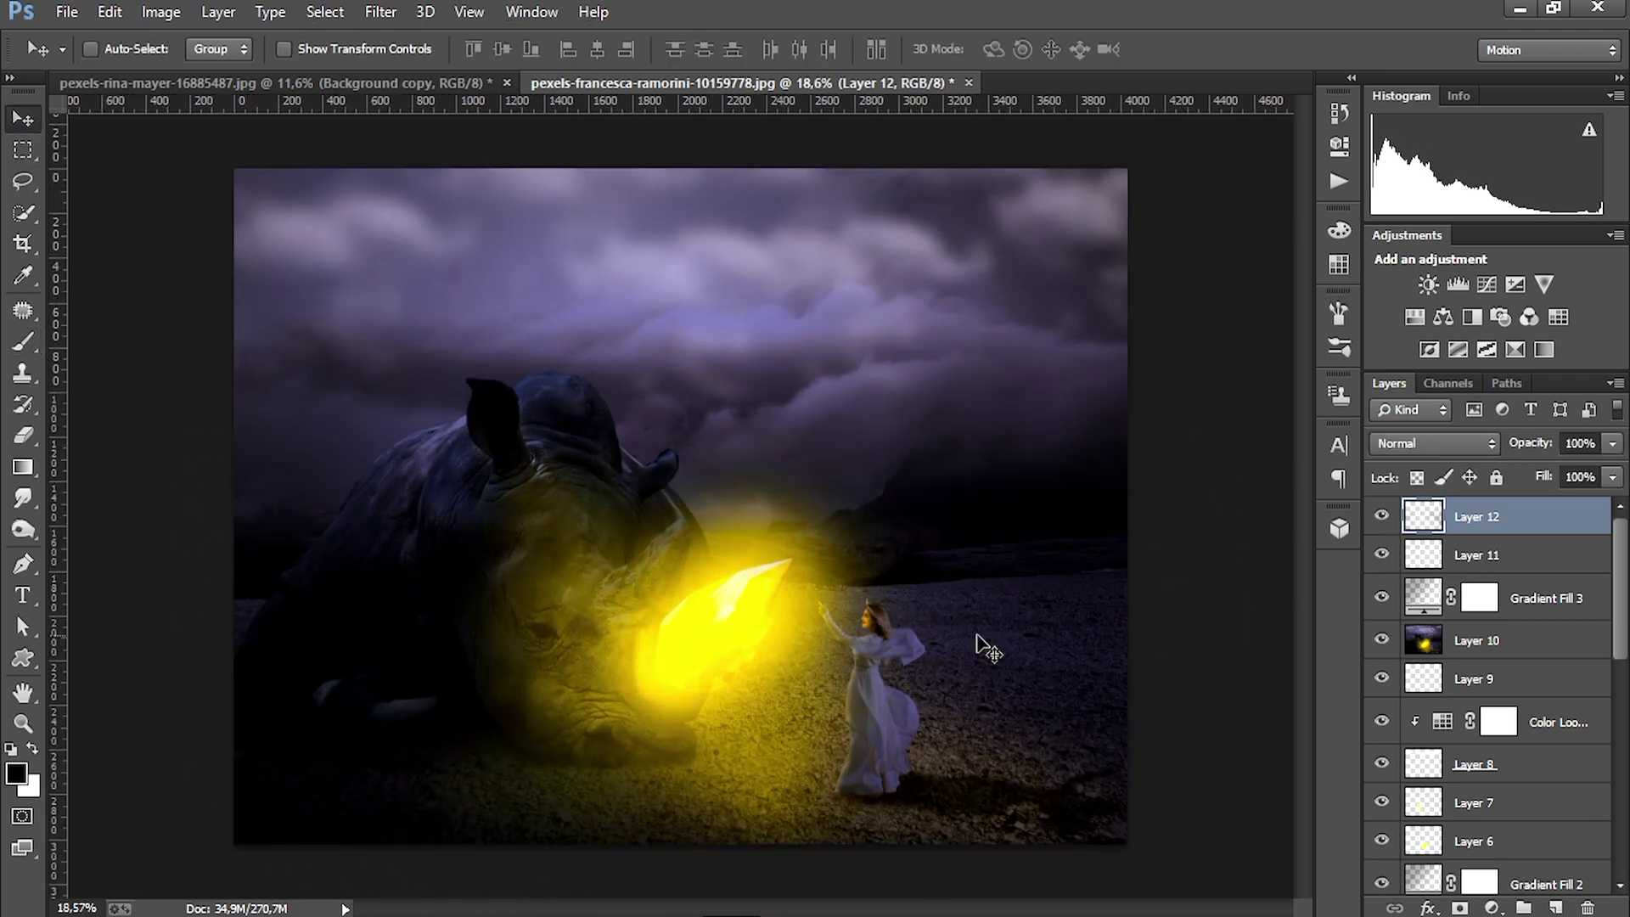
On Layer 11, prepare a 400 px brush in the yellow sampled from the glowing horn and set the layer opacity to 59%
click(1439, 570)
click(17, 774)
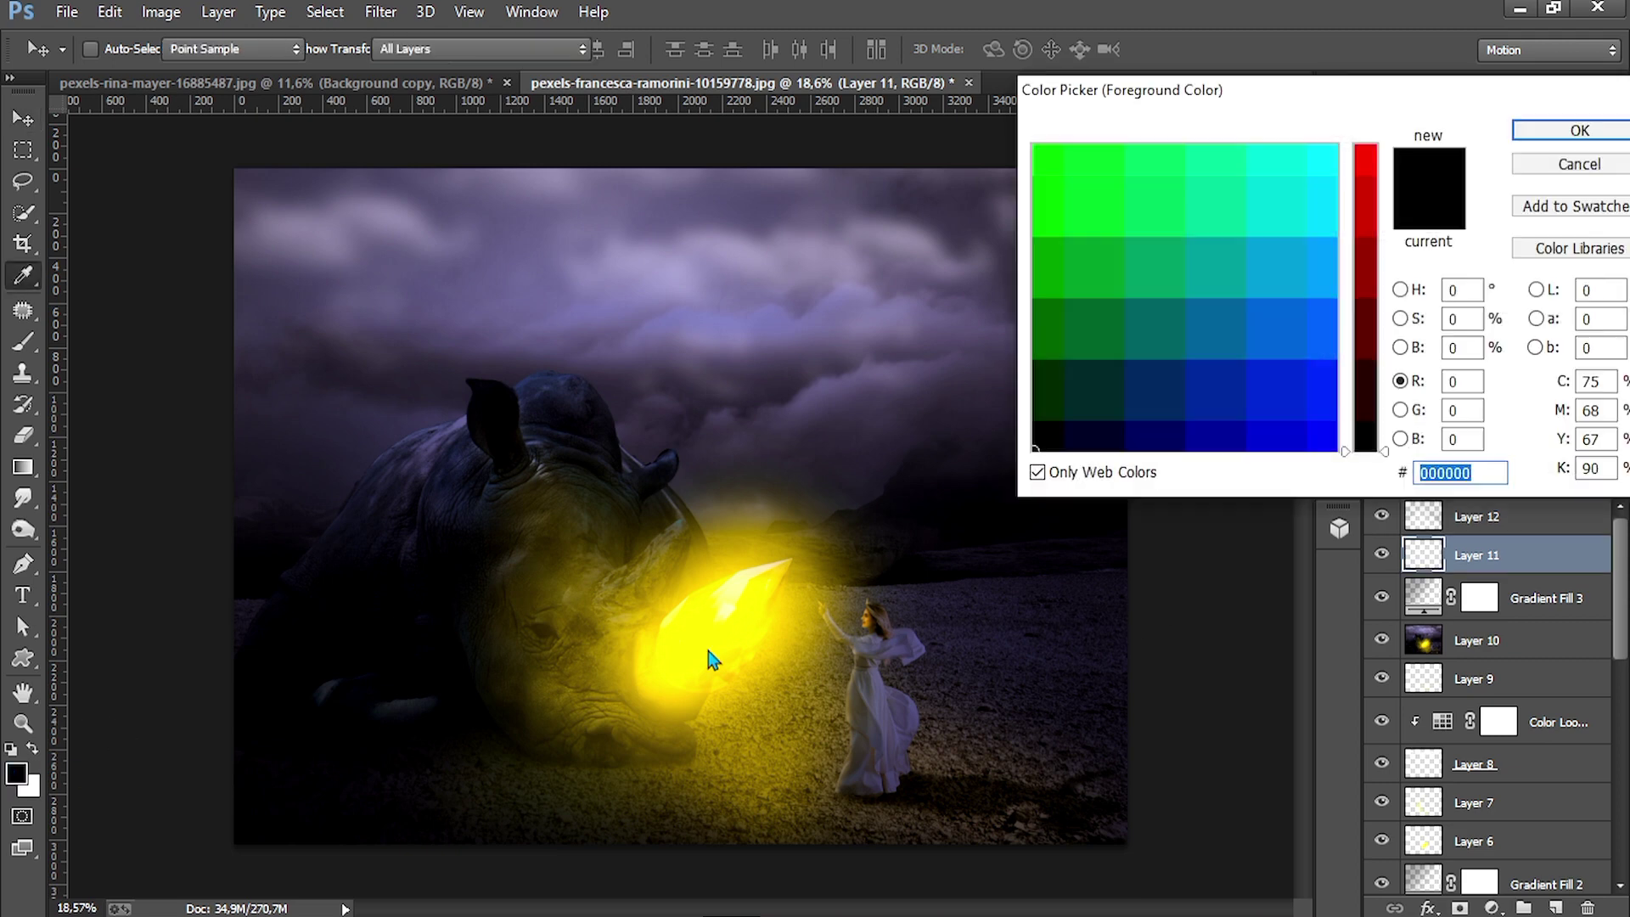
click(710, 662)
key(Return)
click(23, 342)
key([)
key([)
key([)
key([)
key([)
key([)
key([)
key([)
key([)
key([)
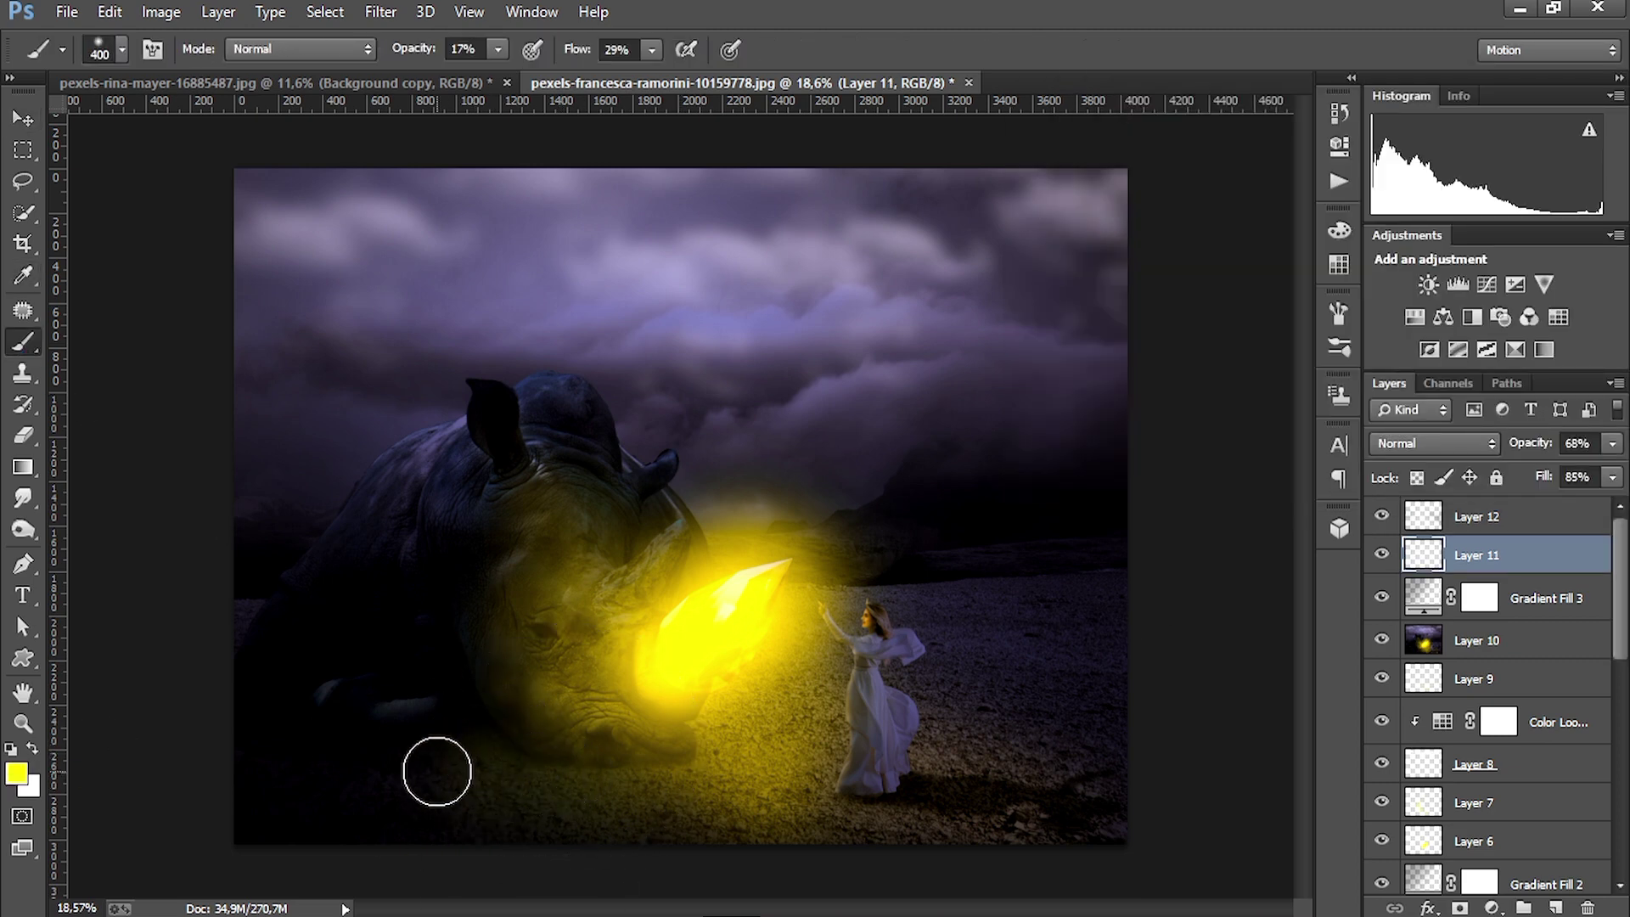
scroll(834, 776, down, 1)
drag(1533, 447, 1520, 448)
scroll(1073, 758, up, 1)
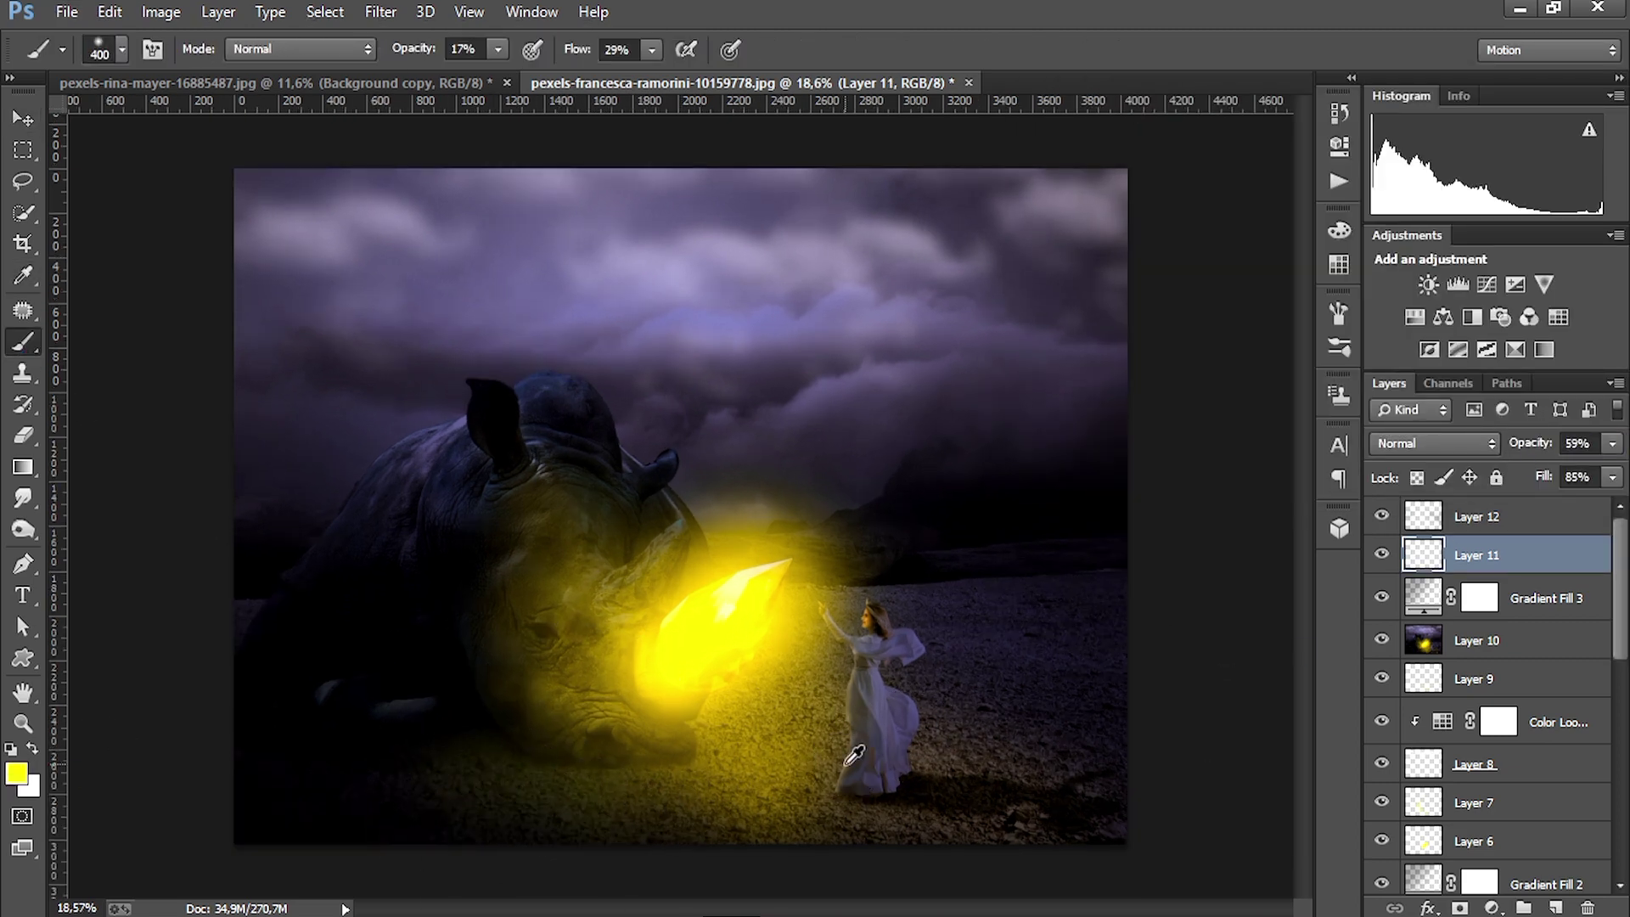
Dab faint white highlights on a new top layer over the clouds, the rhino's back and its foot with a 700 px brush
click(1494, 533)
key(ctrl+shift+alt+n)
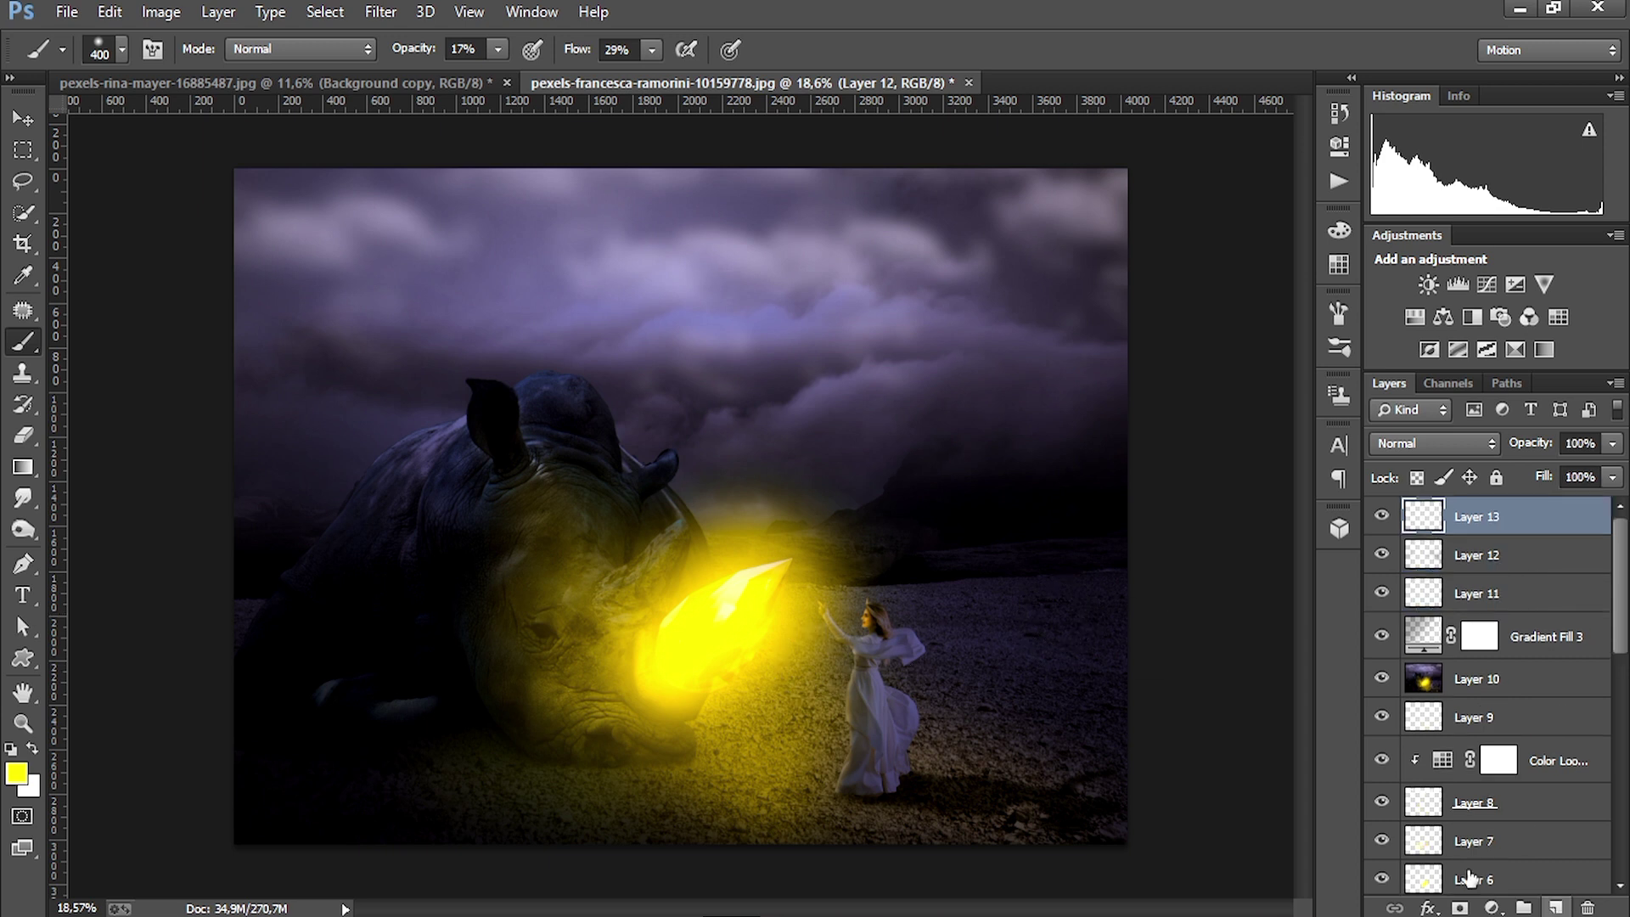
key(bracketright)
key(bracketright)
key(bracketright)
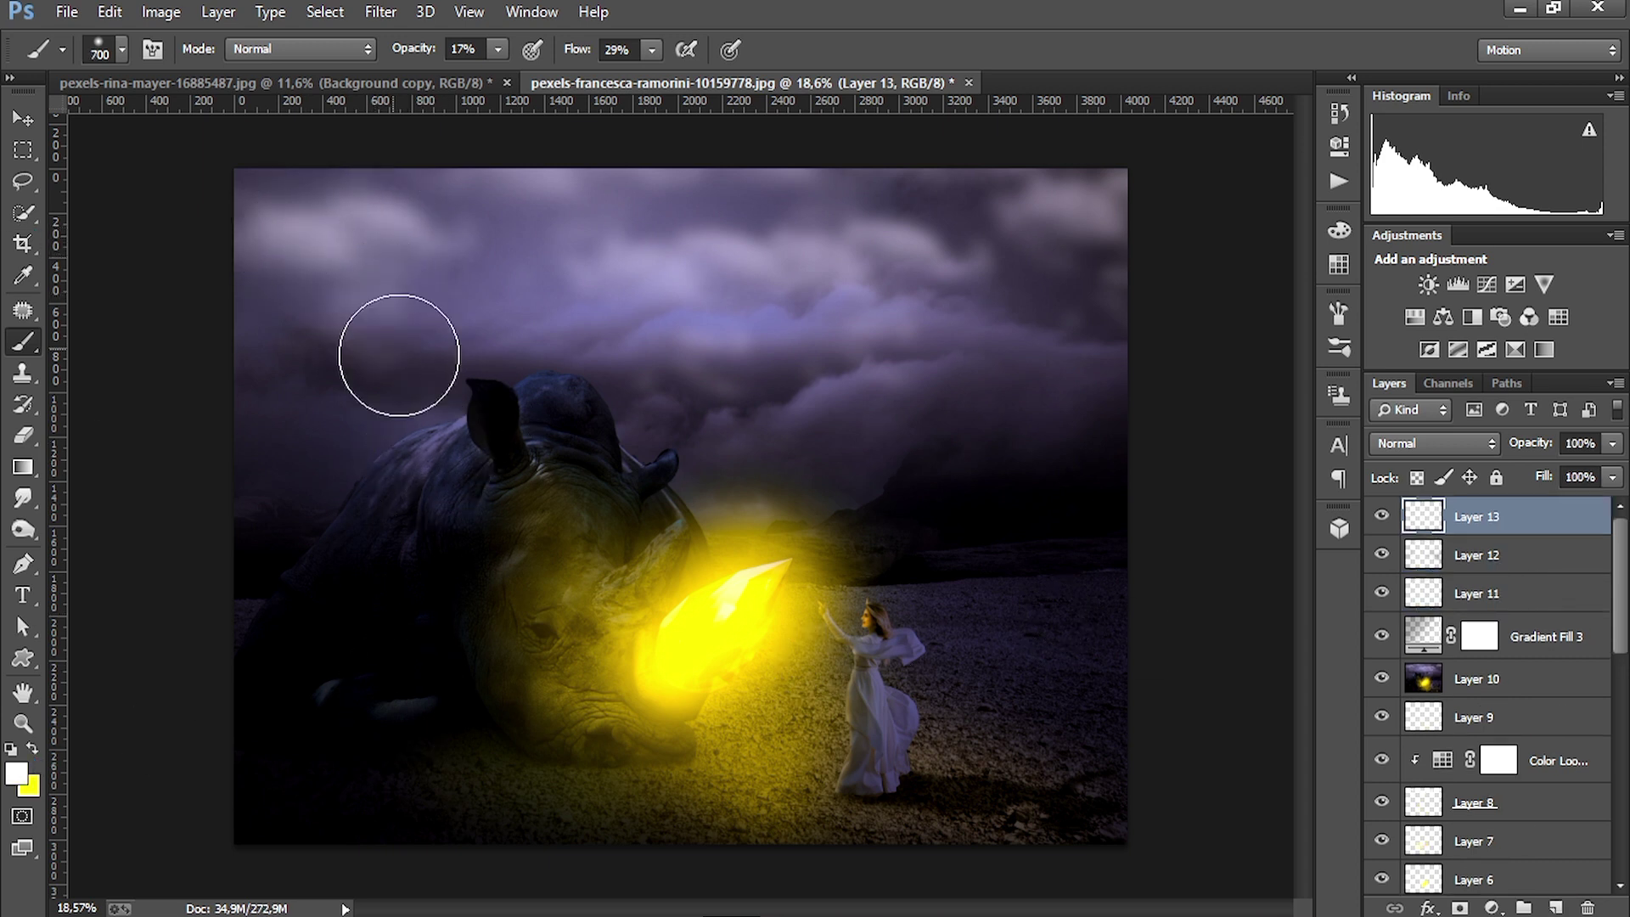
click(331, 208)
click(468, 444)
click(349, 701)
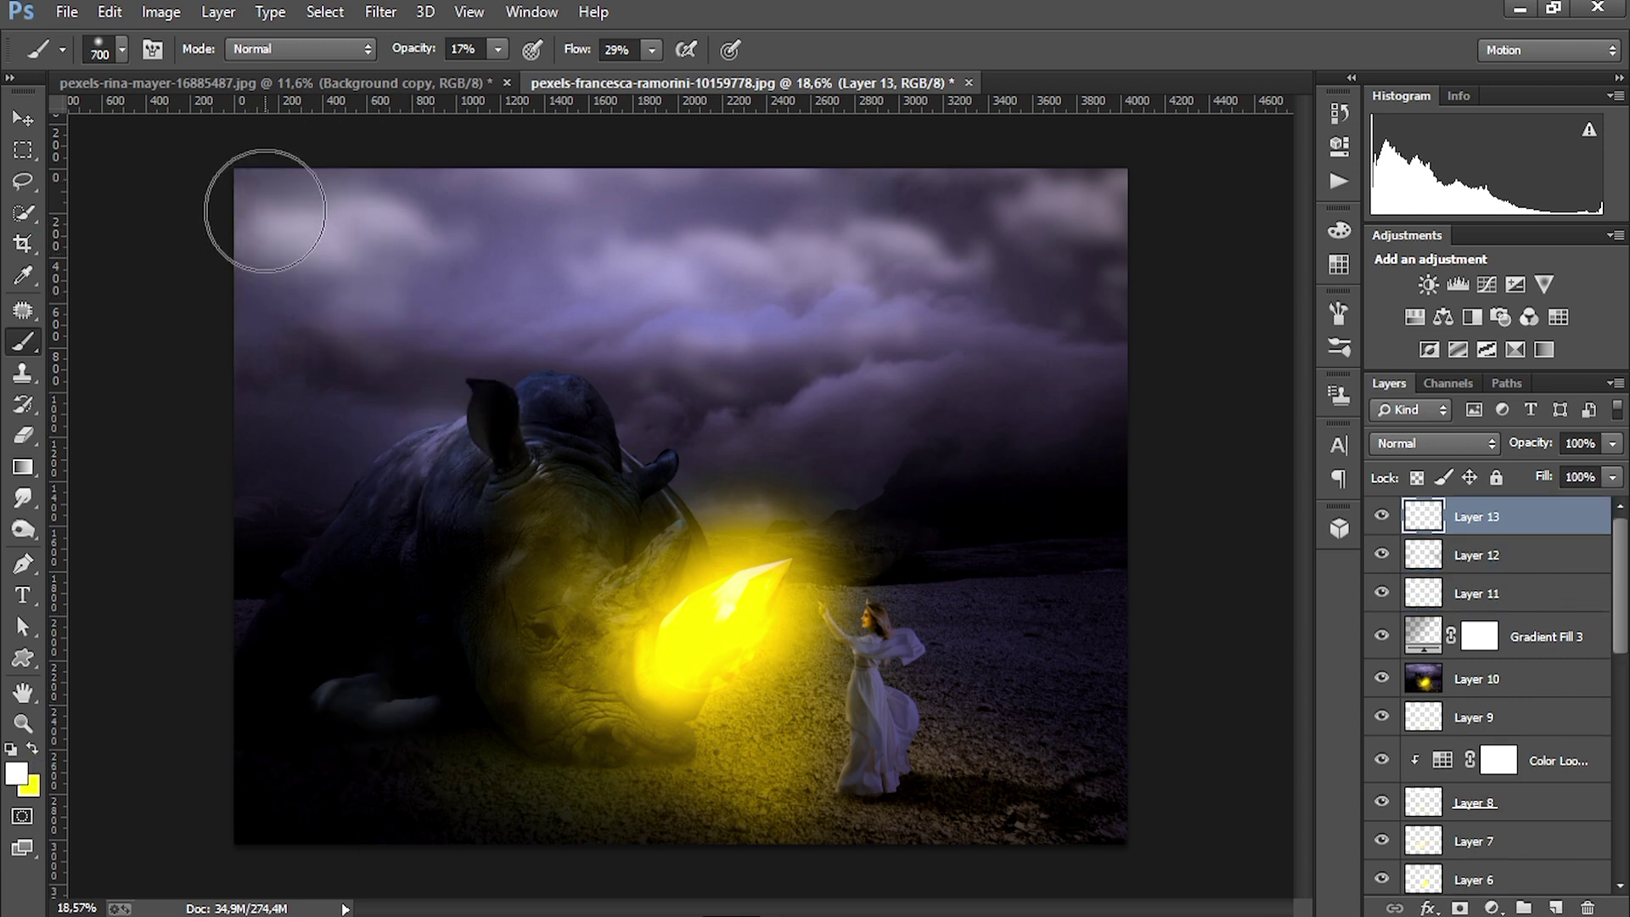
Stamp all visible layers into a new merged layer at the top of the stack
click(20, 121)
key(ctrl+shift+alt+e)
click(1382, 516)
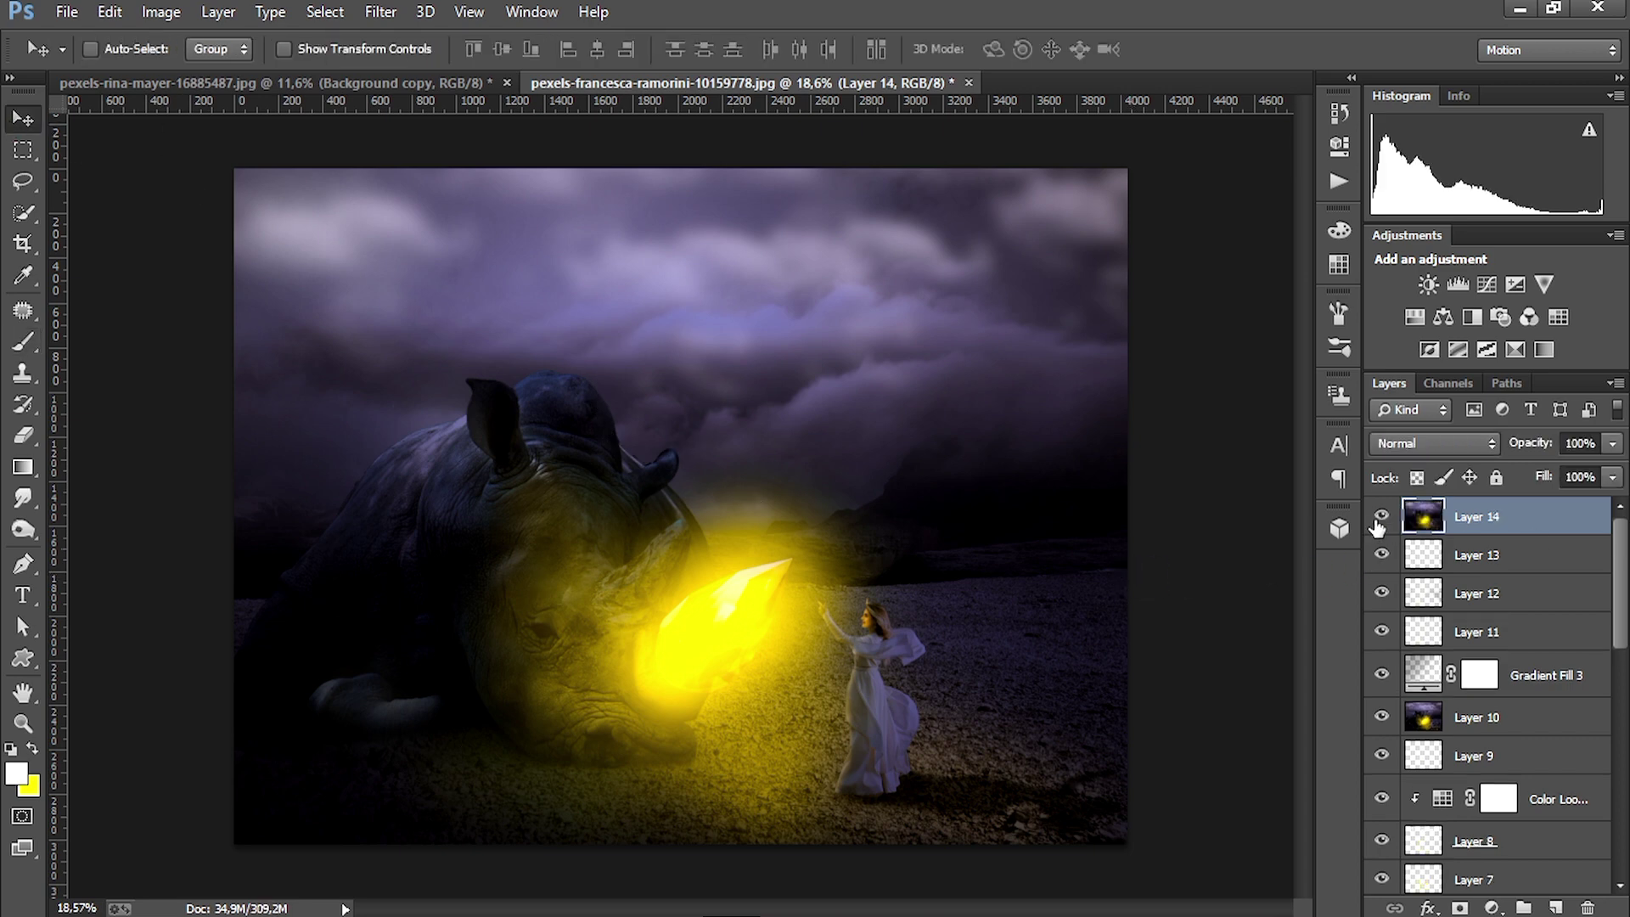
Save the finished composite as a JPEG named BADAK in the Mentahan folder
key(ctrl+shift+s)
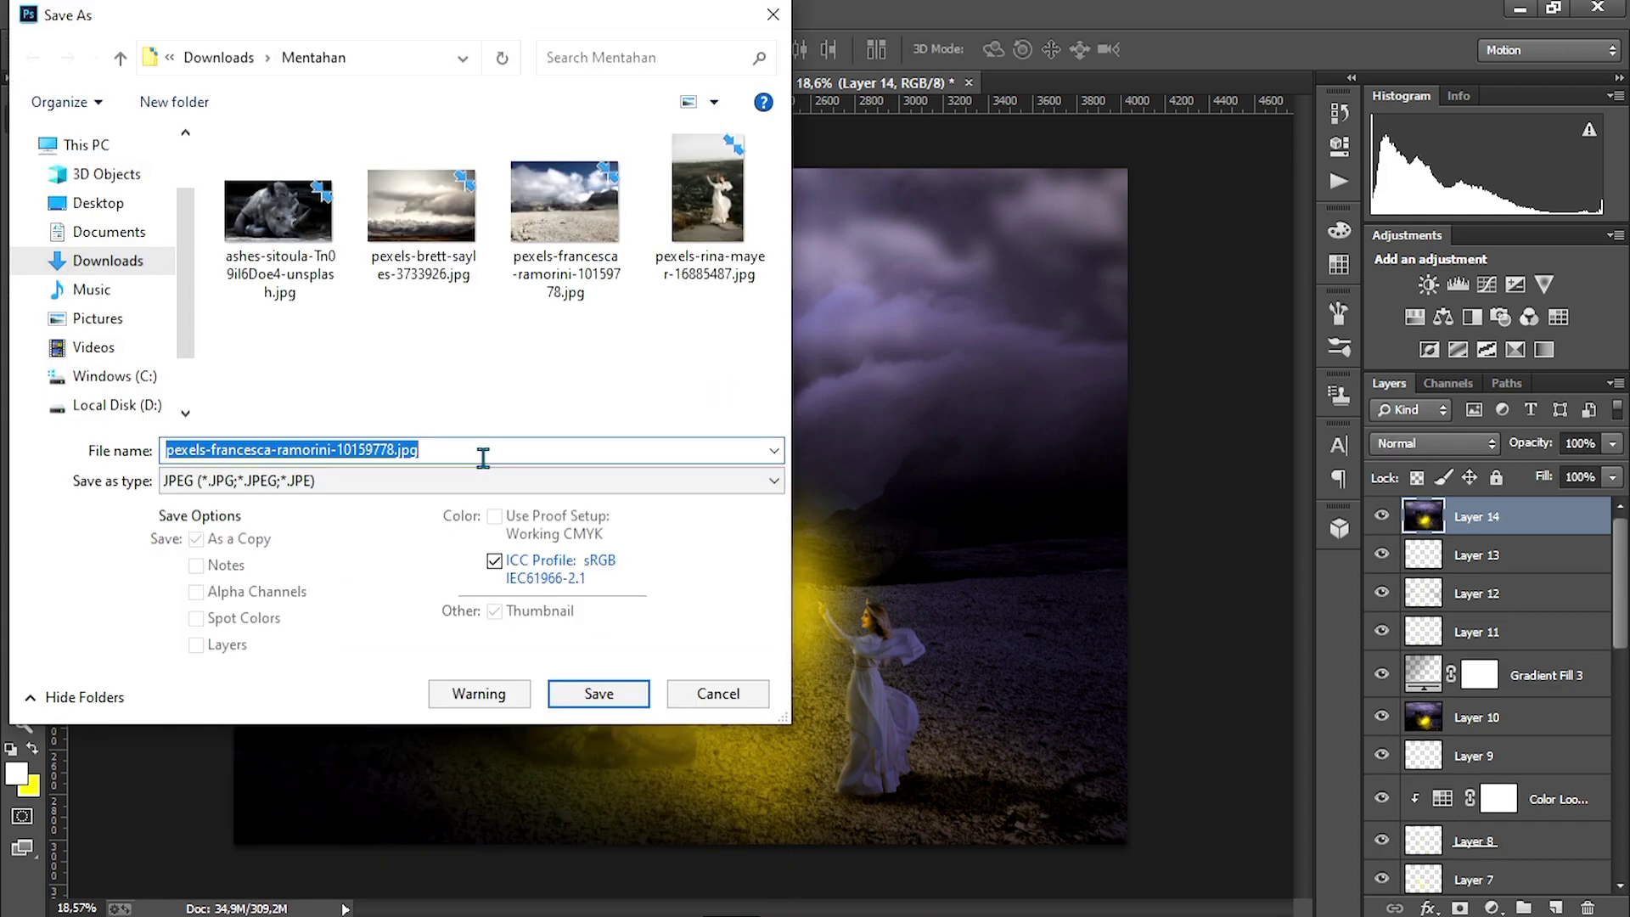
text(BADAK)
key(Return)
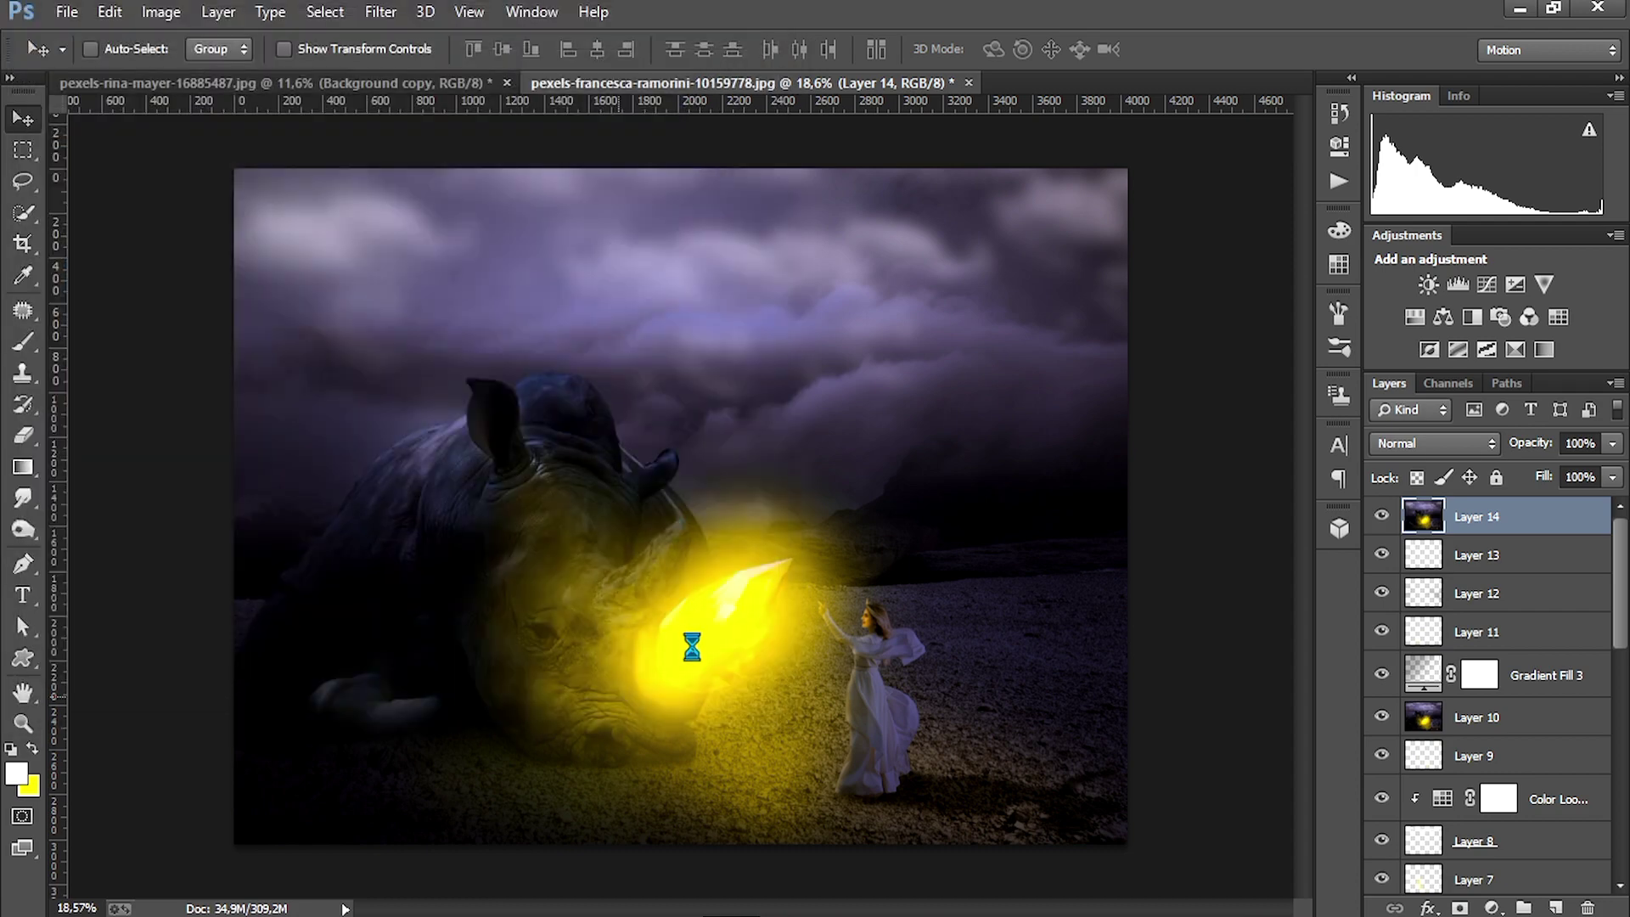
key(Return)
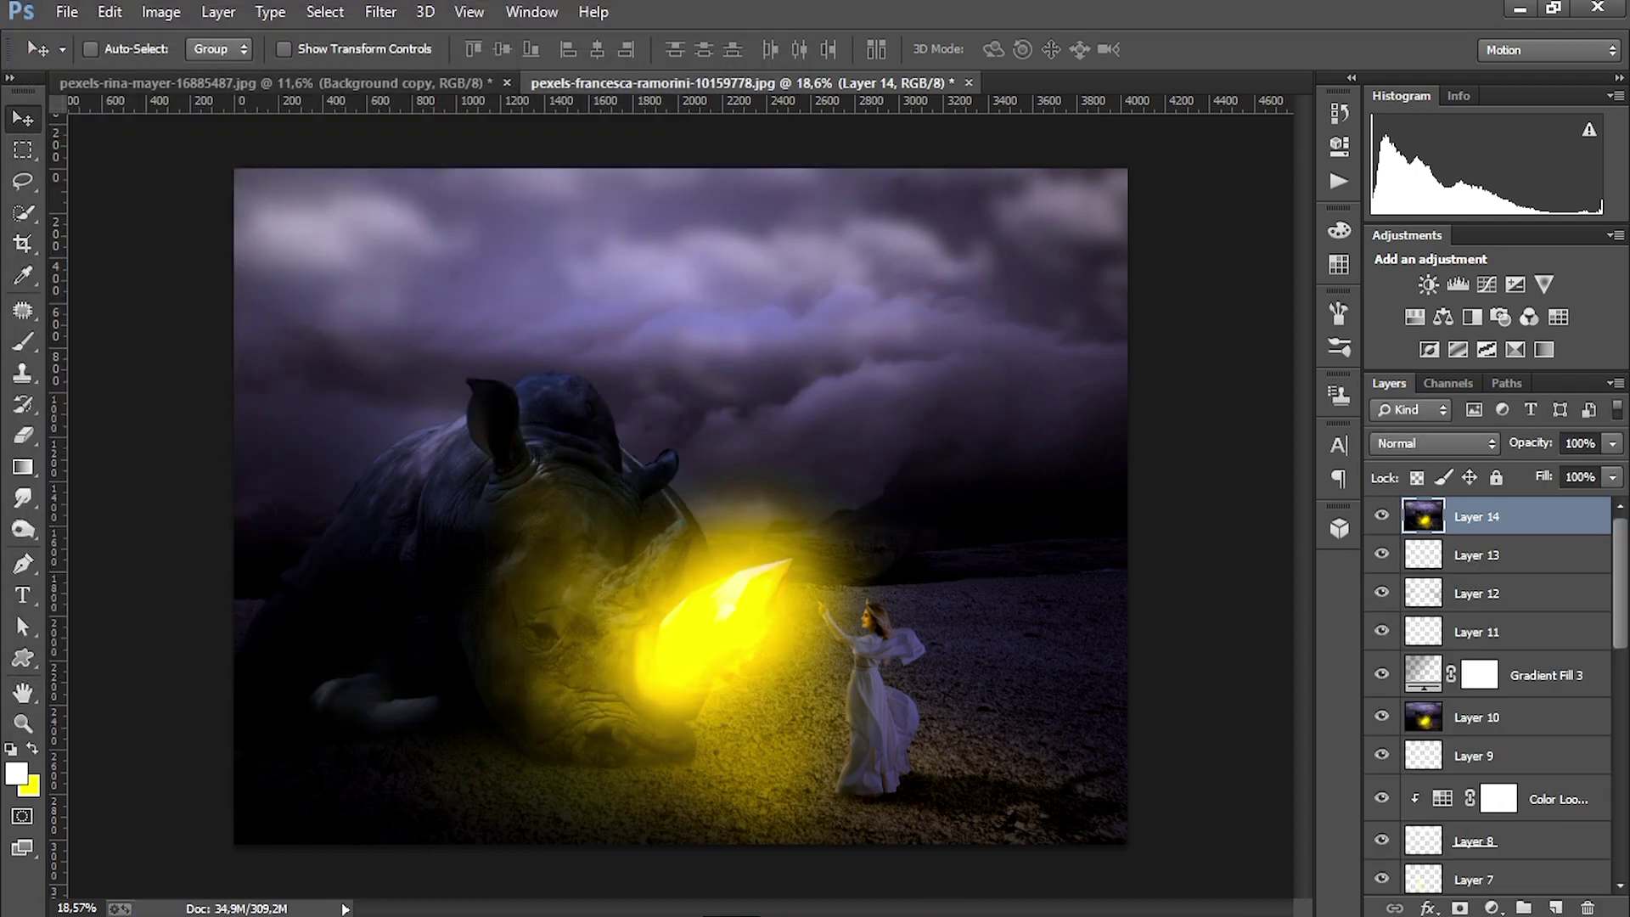